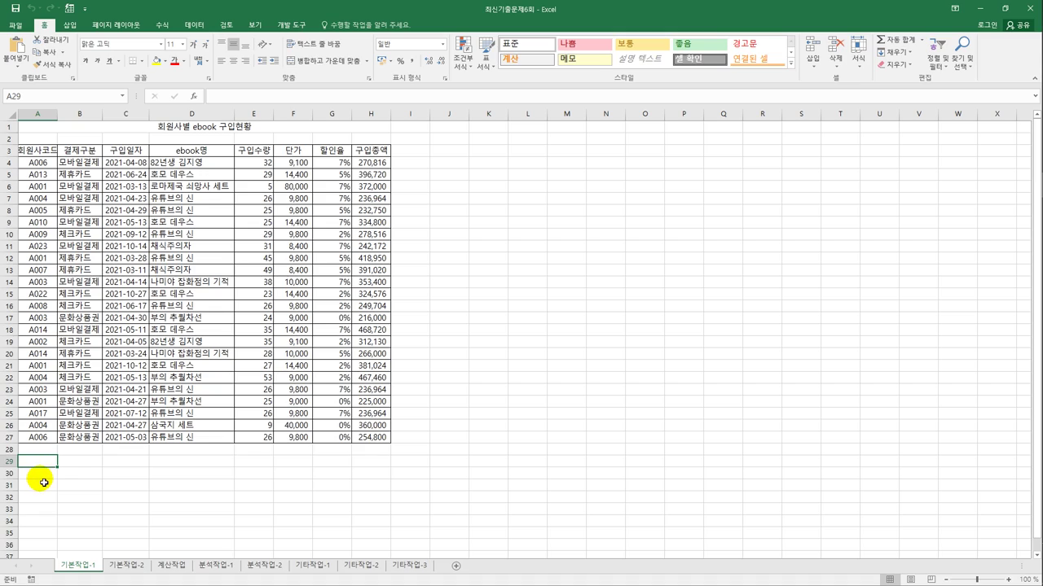
Step: Enter the heading 조건 in cell A30 and start an AND formula in A31
click(43, 478)
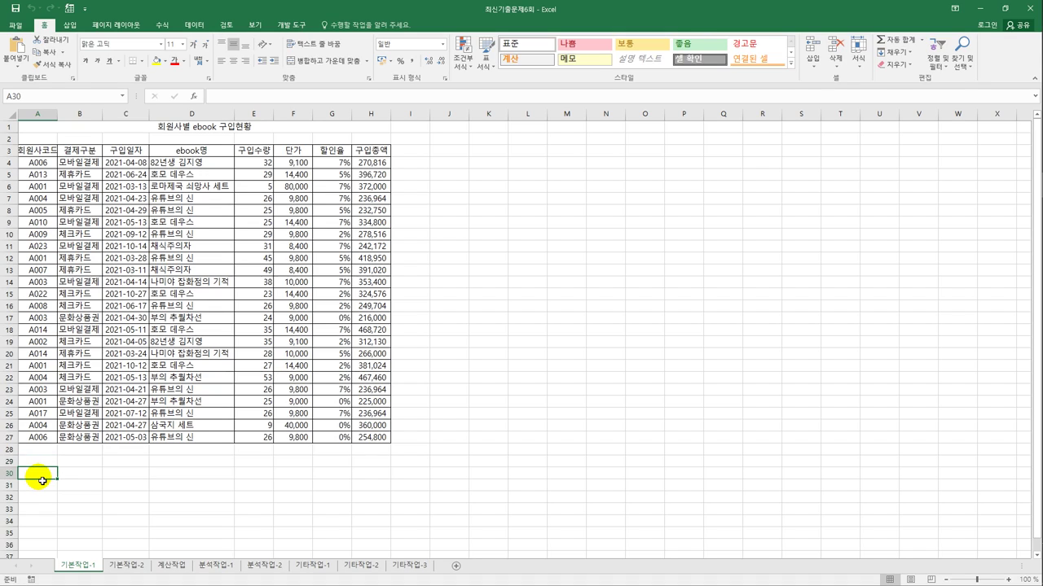
double_click(43, 481)
text(조건)
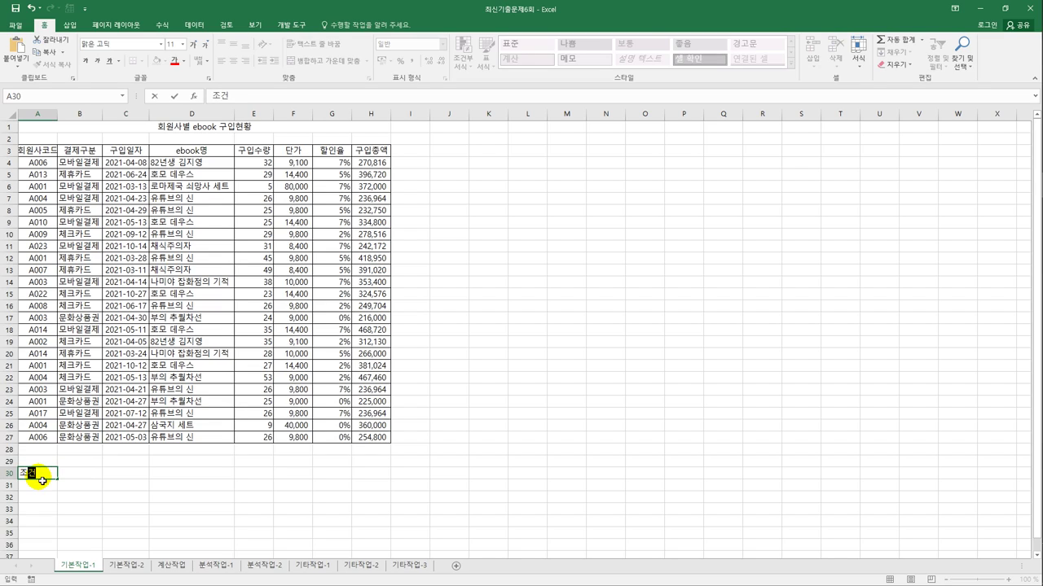
key(Return)
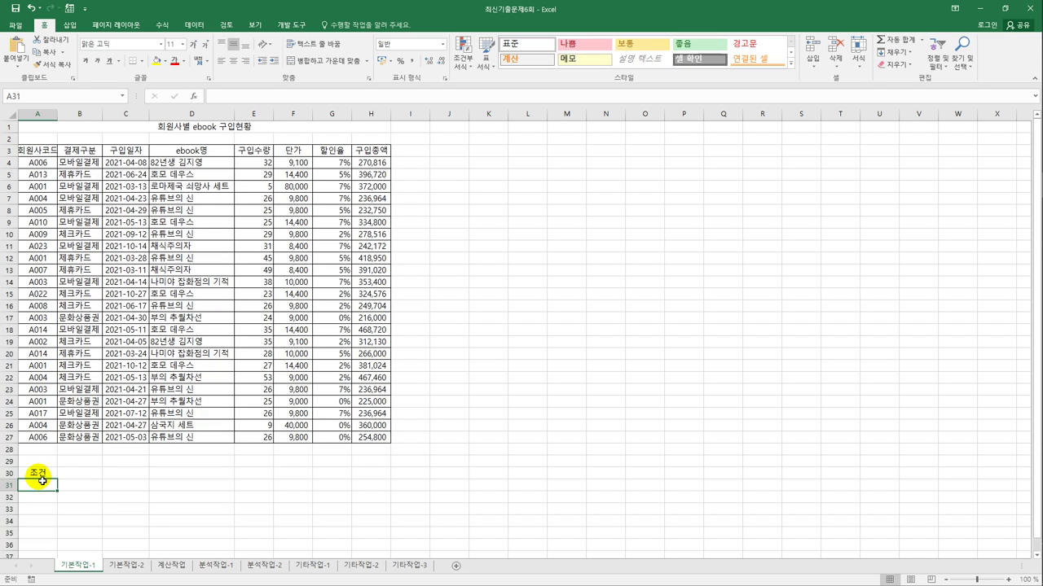
text(=and()
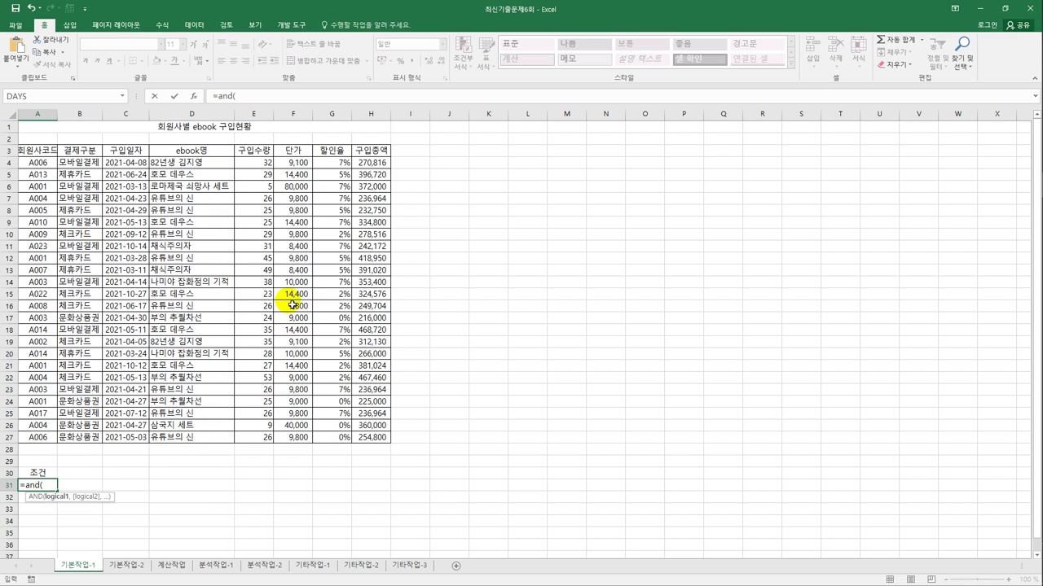
click(369, 164)
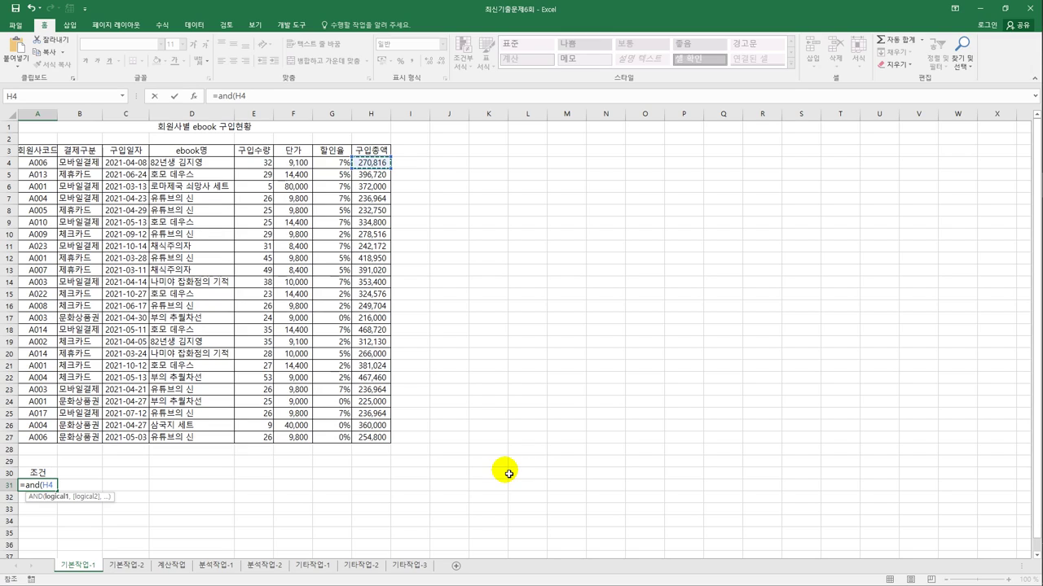
key(BackSpace)
key(BackSpace)
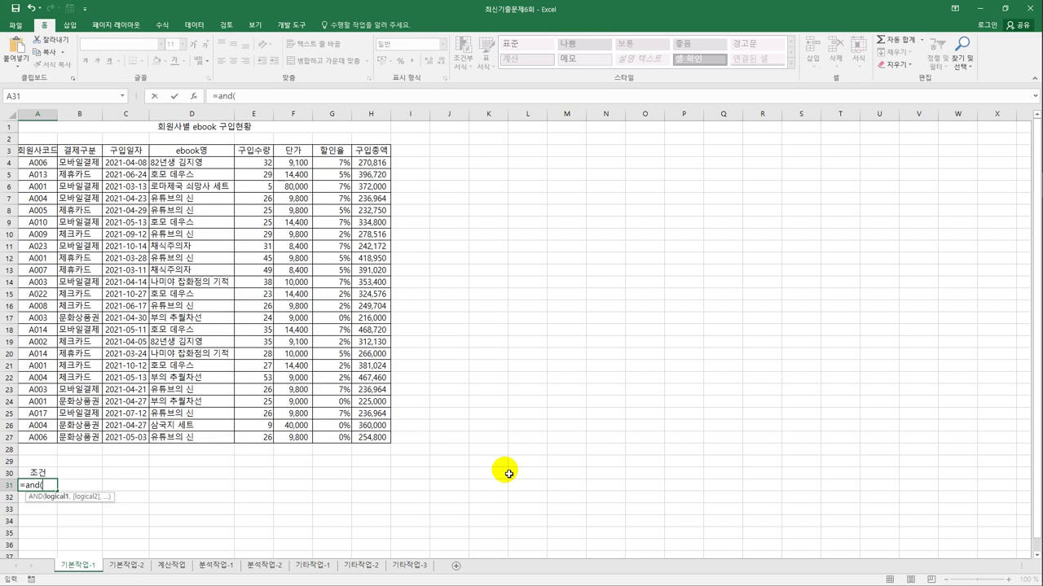
Step: Add RANK.EQ(H4,$H$4:$H$27)<=10 as the first condition of the AND formula in A31
text(rank.)
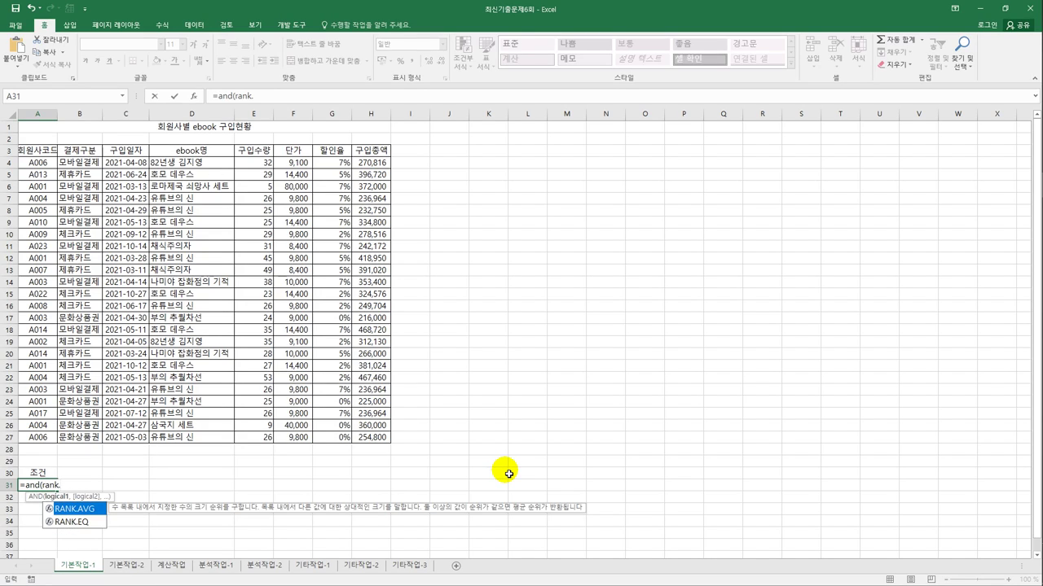
key(Down)
key(Tab)
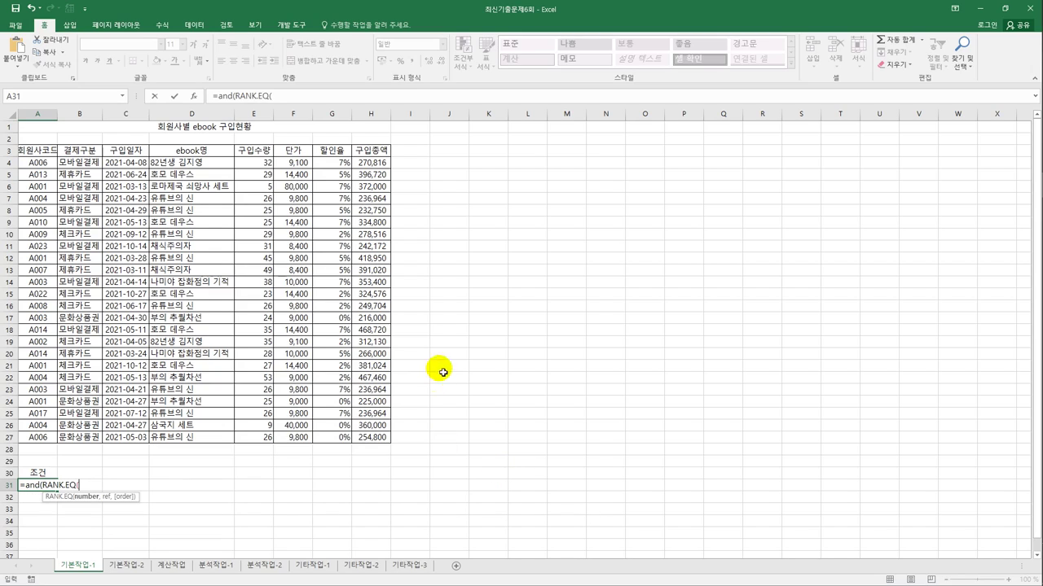
click(376, 165)
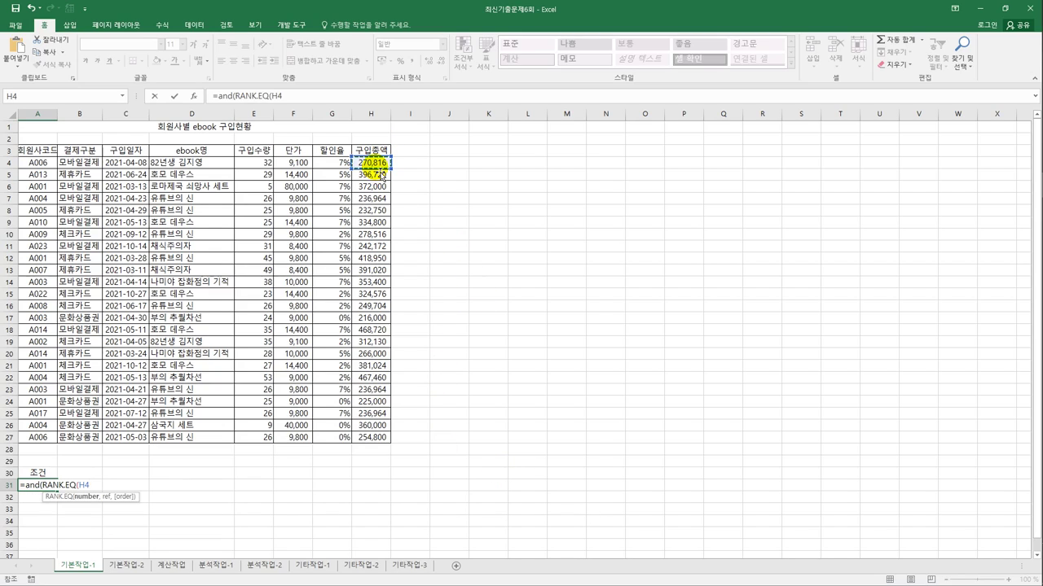
text(,)
drag(376, 165, 373, 442)
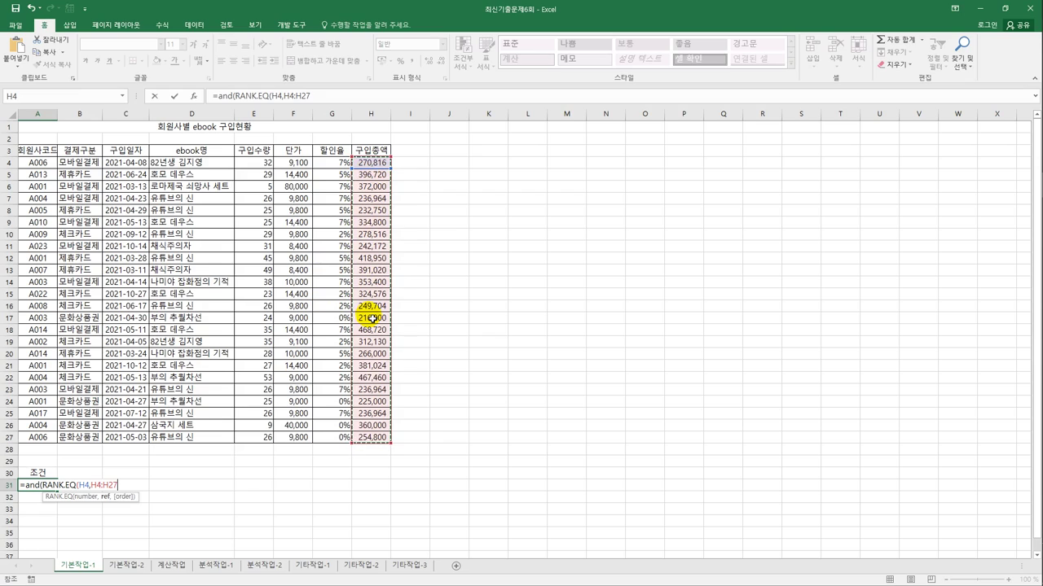
key(F4)
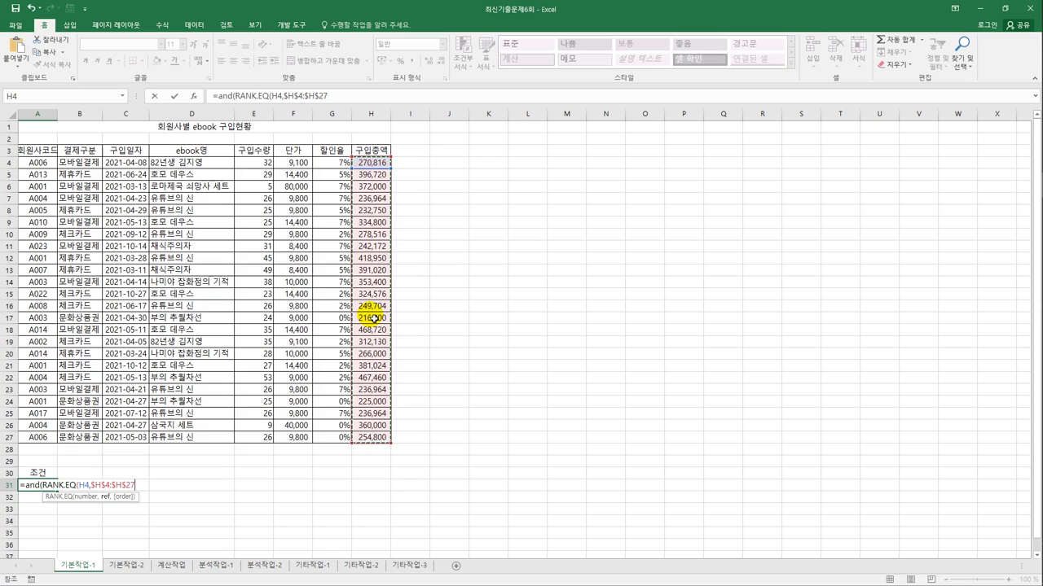
text())
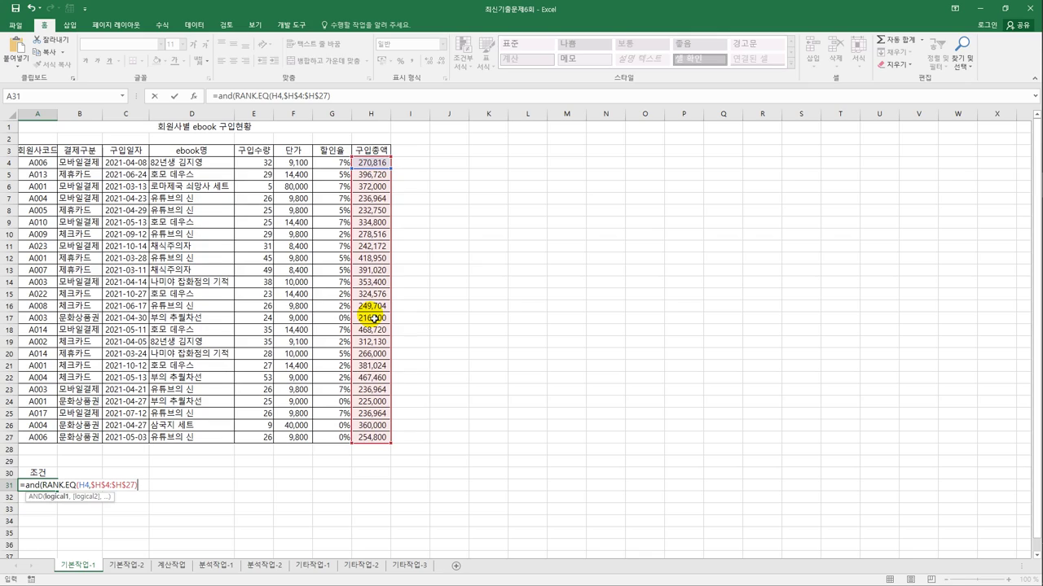
text(<=10,)
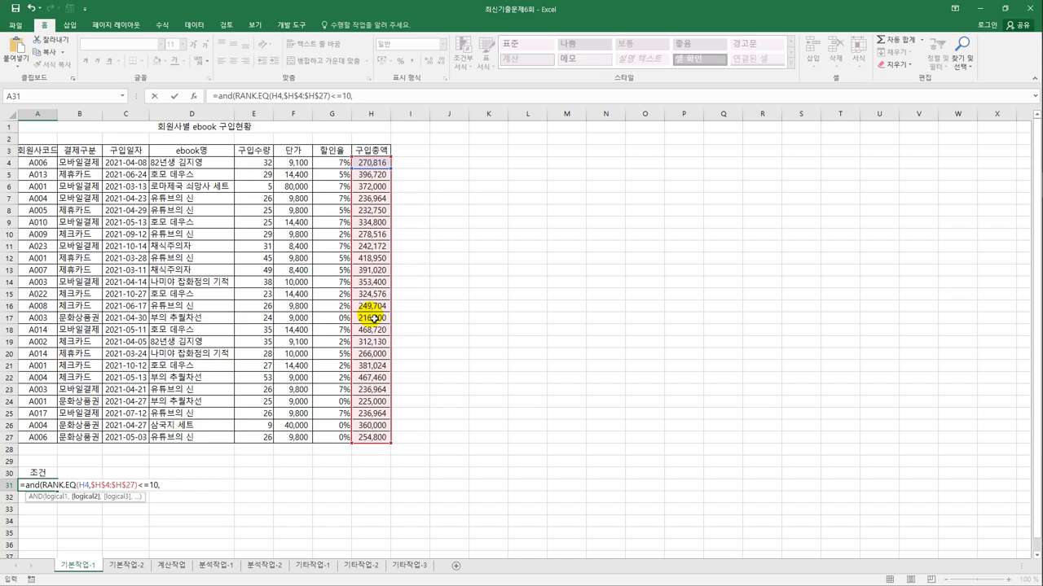
Step: Add OR(E4<10,E4>=30) as the second condition and complete the AND formula in A31
text(or()
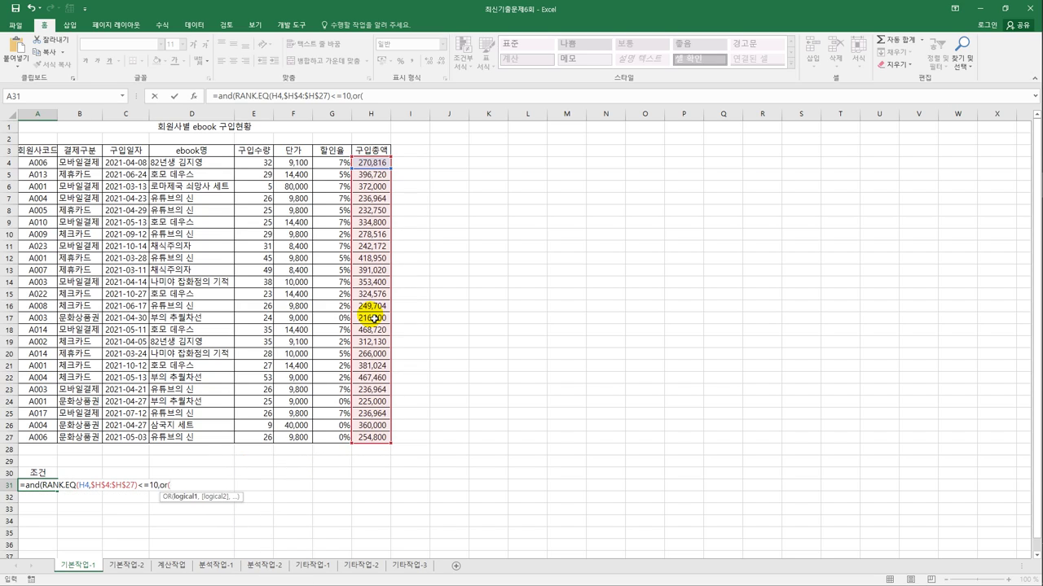
click(260, 162)
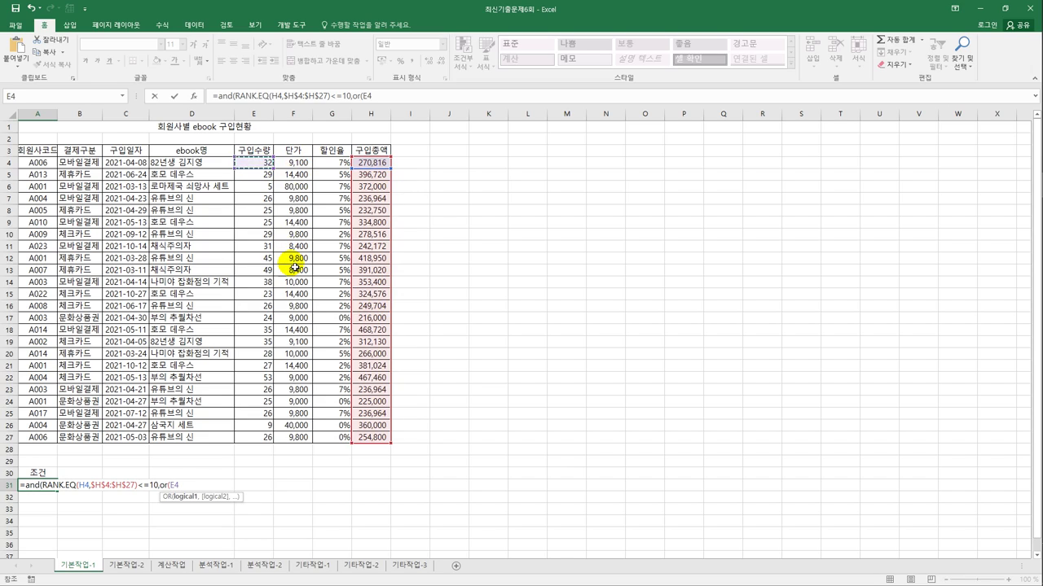
text(<10,)
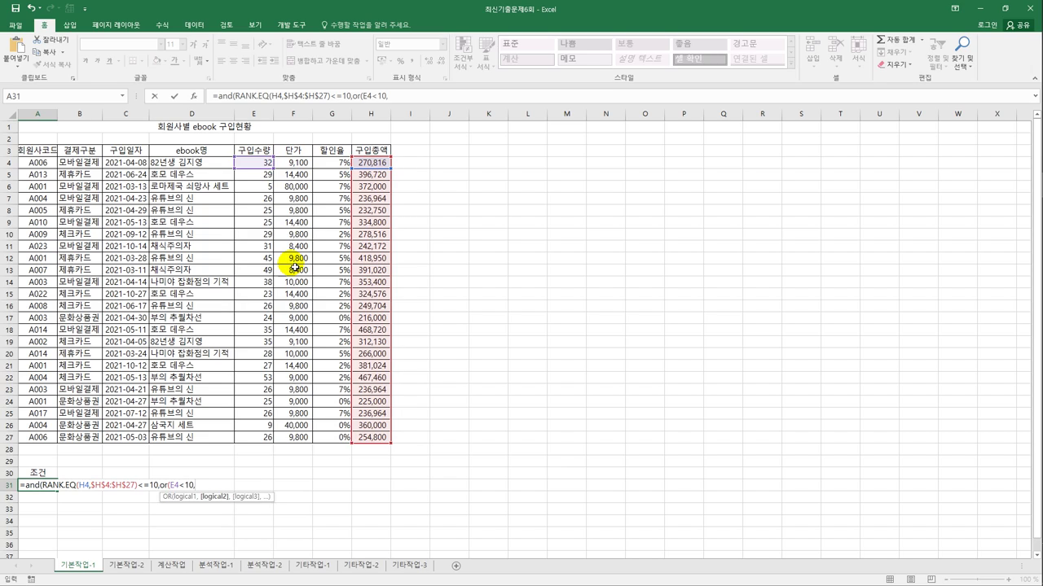
click(264, 167)
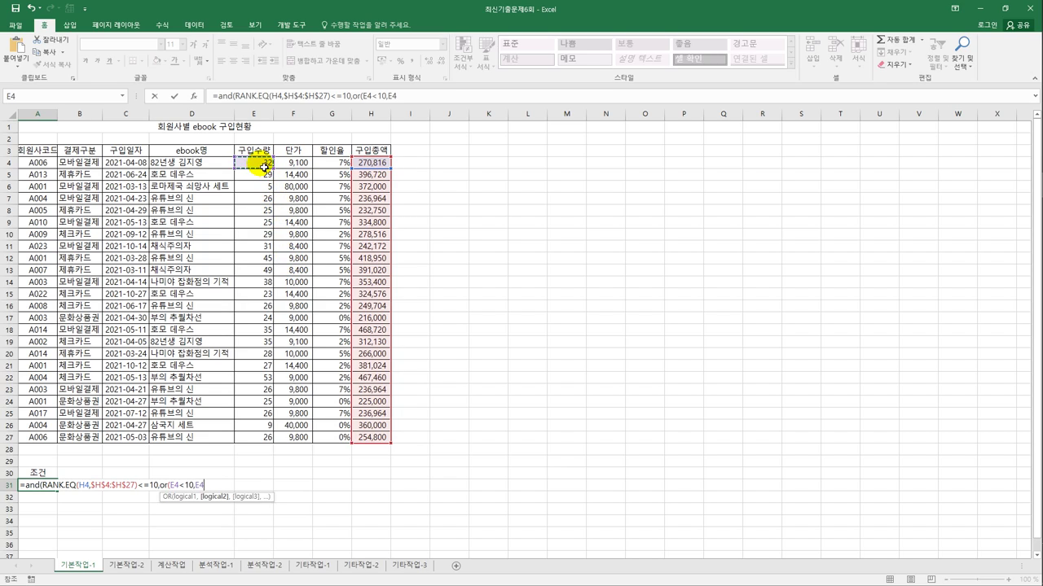
text(>=30))
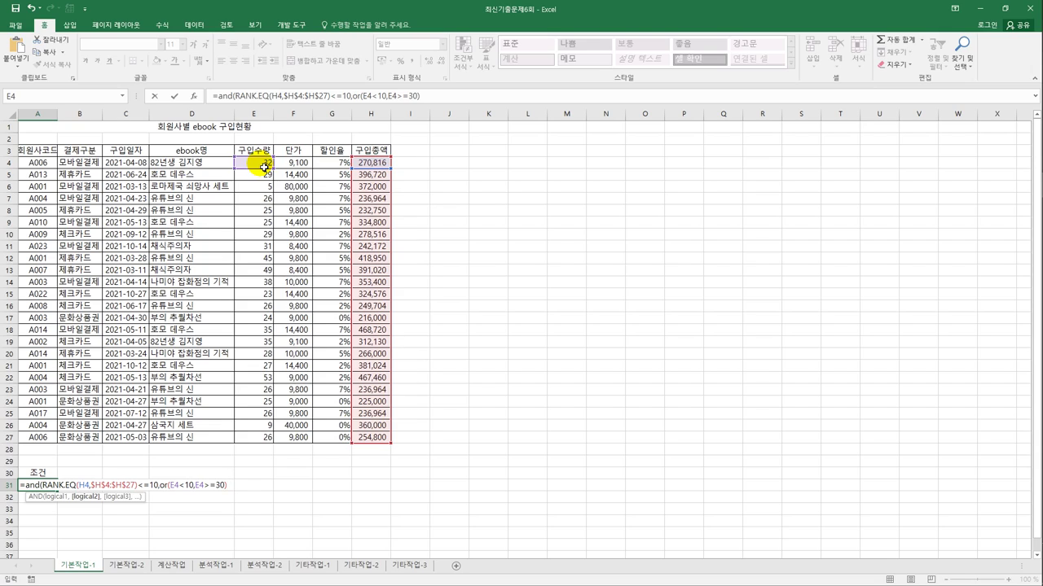
text())
key(ctrl+Return)
key(Return)
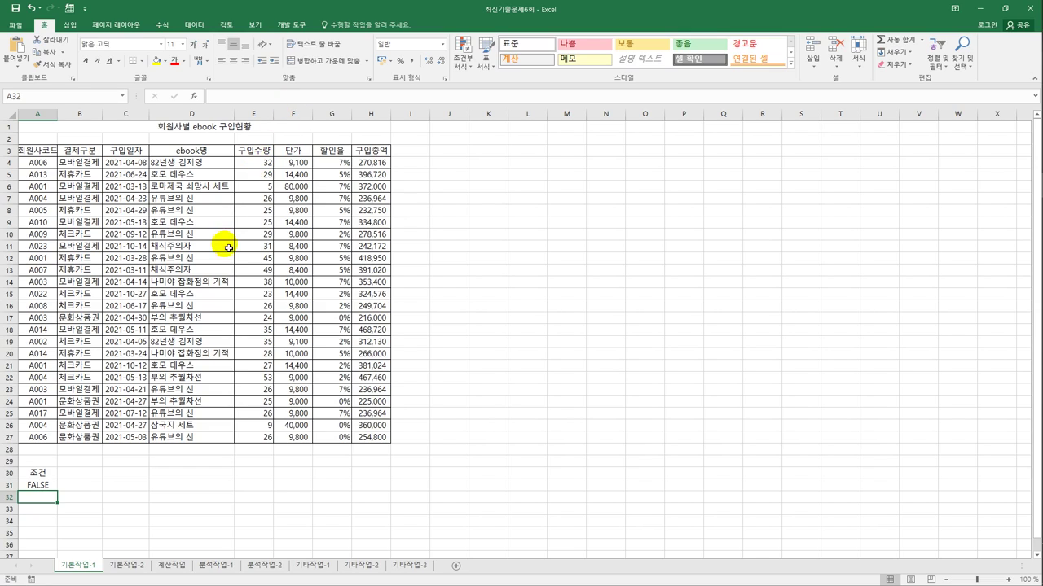
Step: Run an advanced filter on $A$3:$H$27 with criteria range $A$30:$A$31, copying the results to A33
click(158, 249)
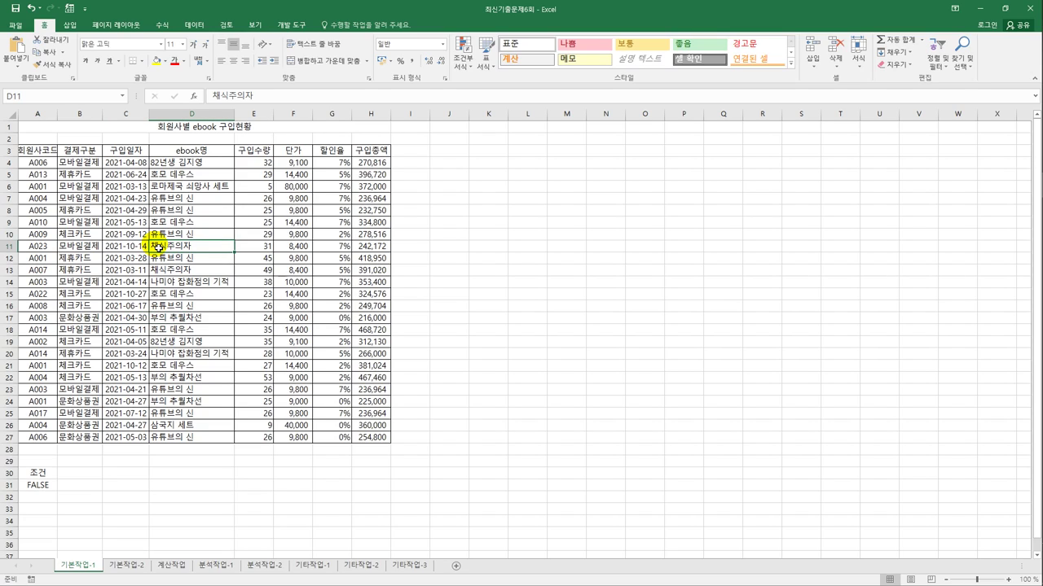
click(194, 26)
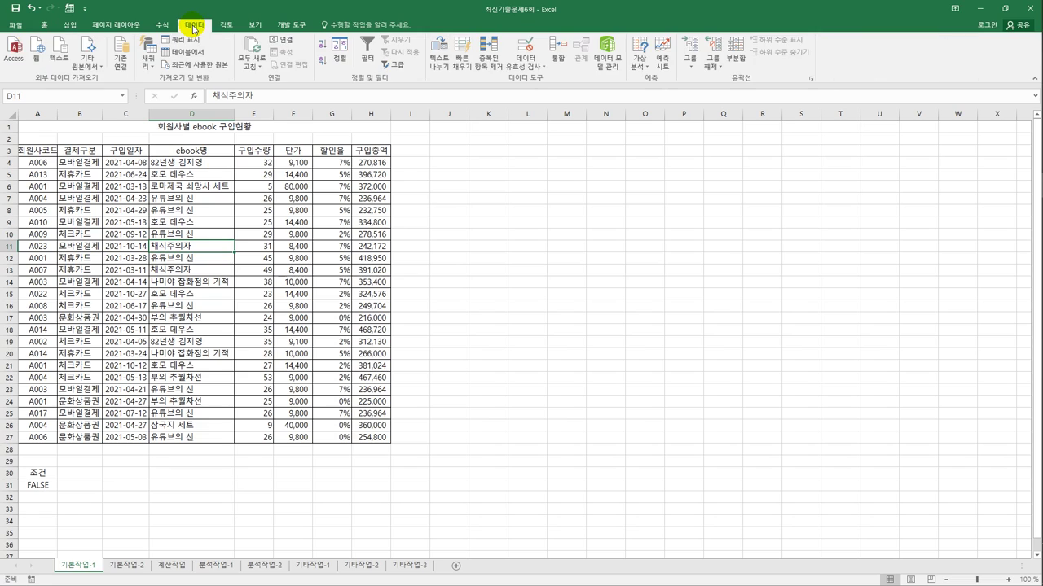
click(393, 65)
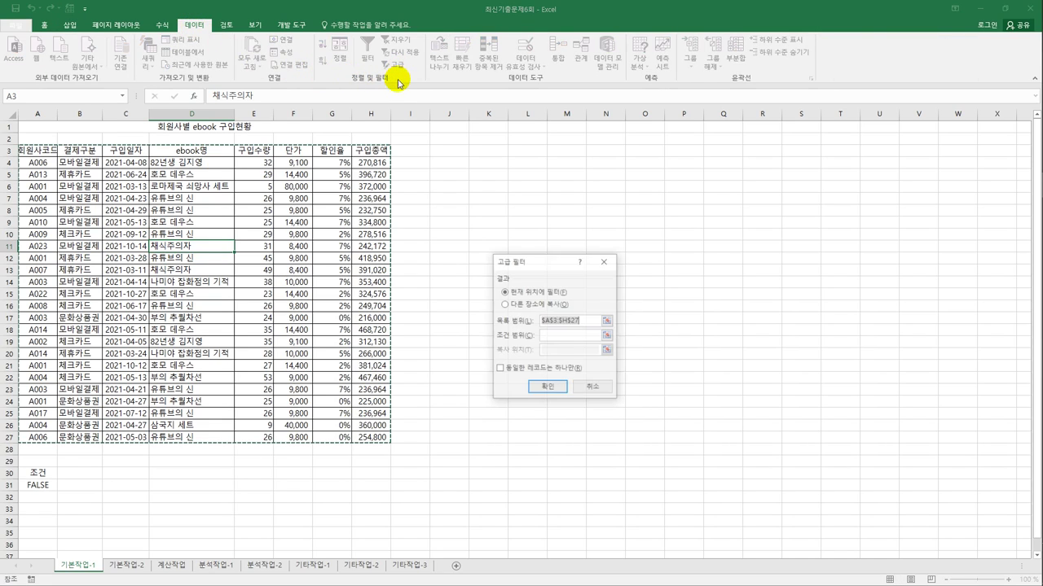
click(550, 337)
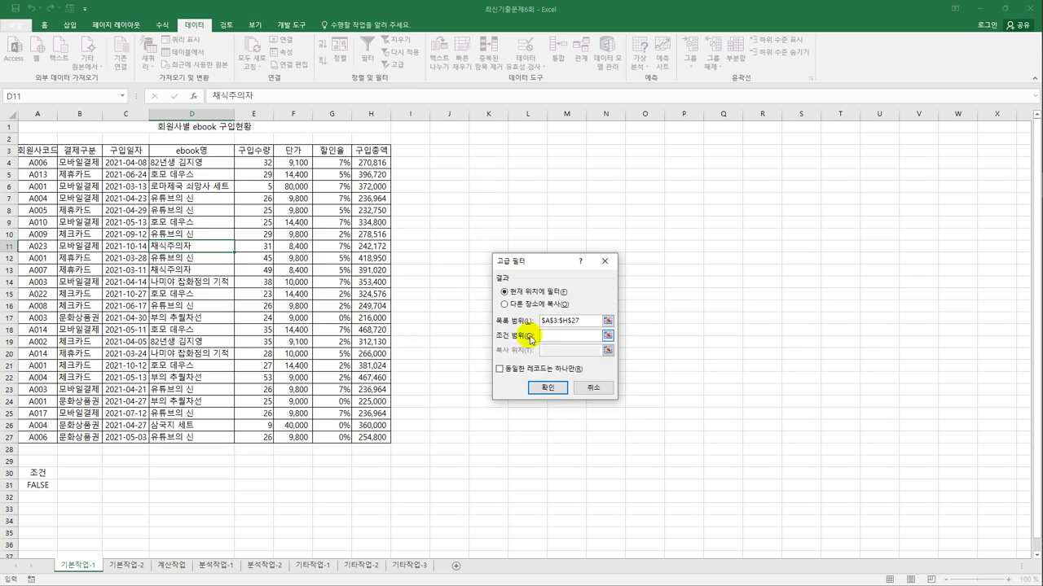
drag(47, 471, 37, 486)
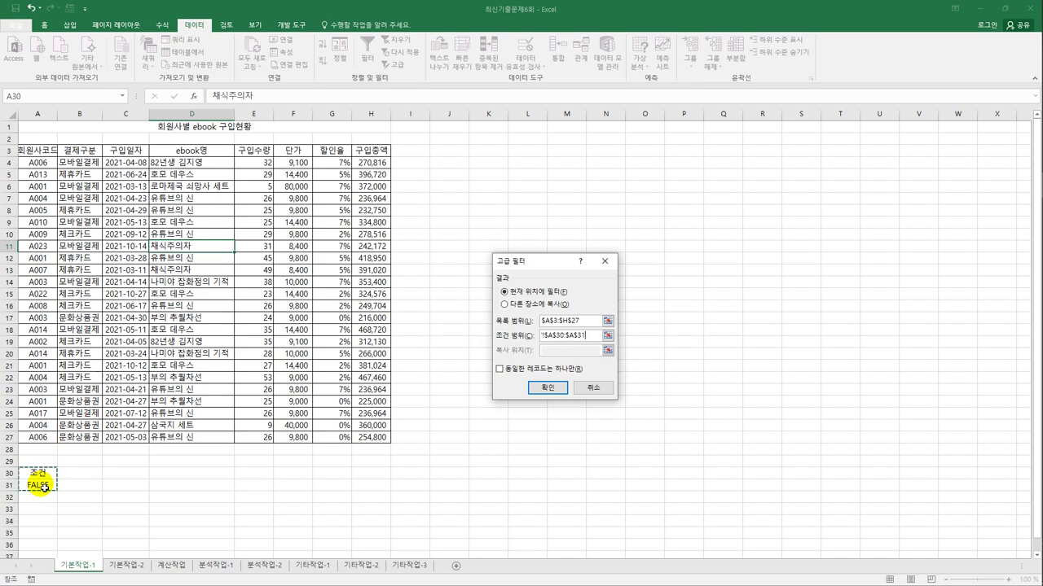
click(534, 305)
click(552, 351)
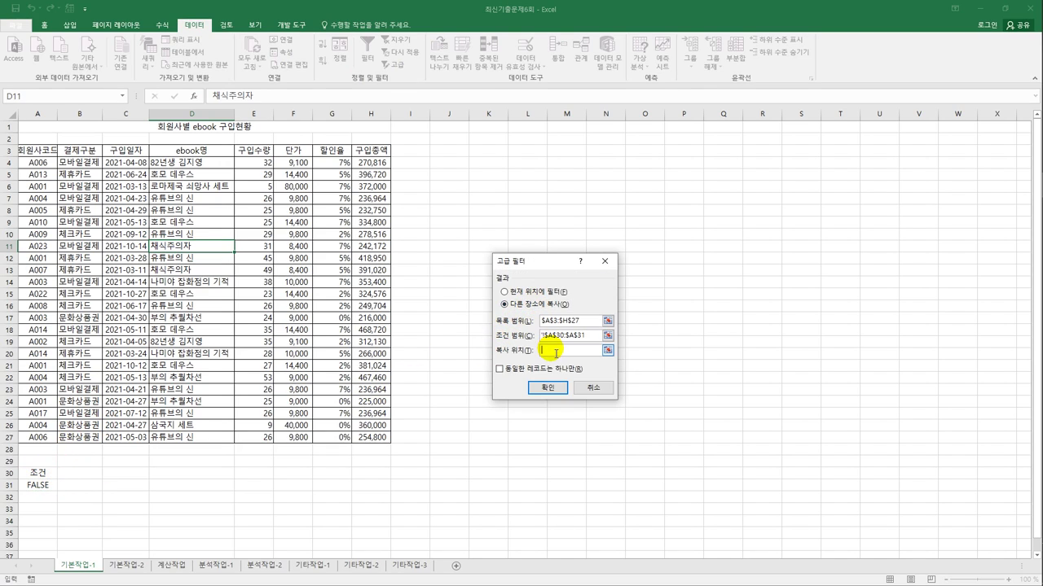
click(40, 515)
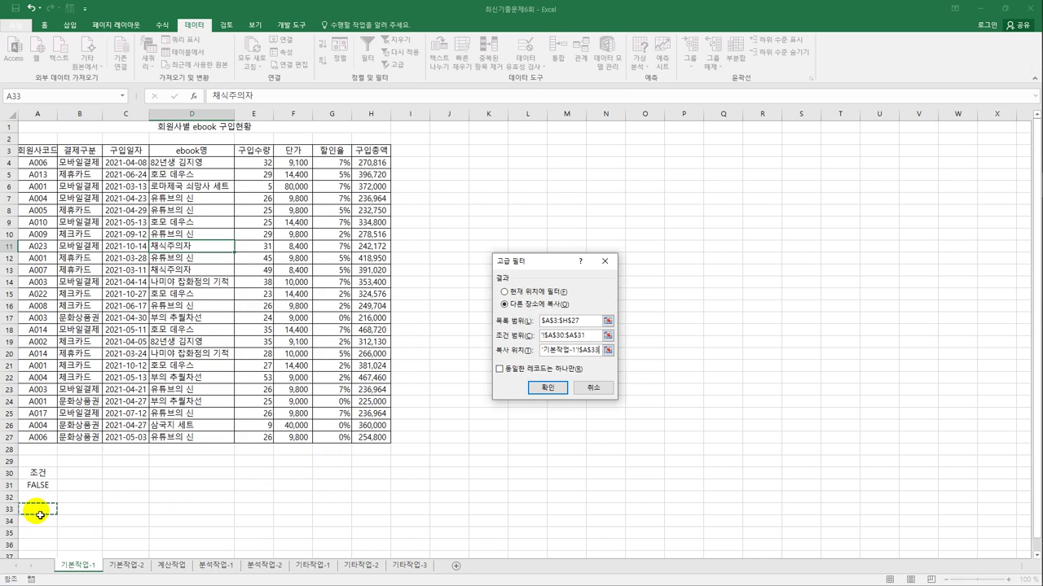
click(547, 389)
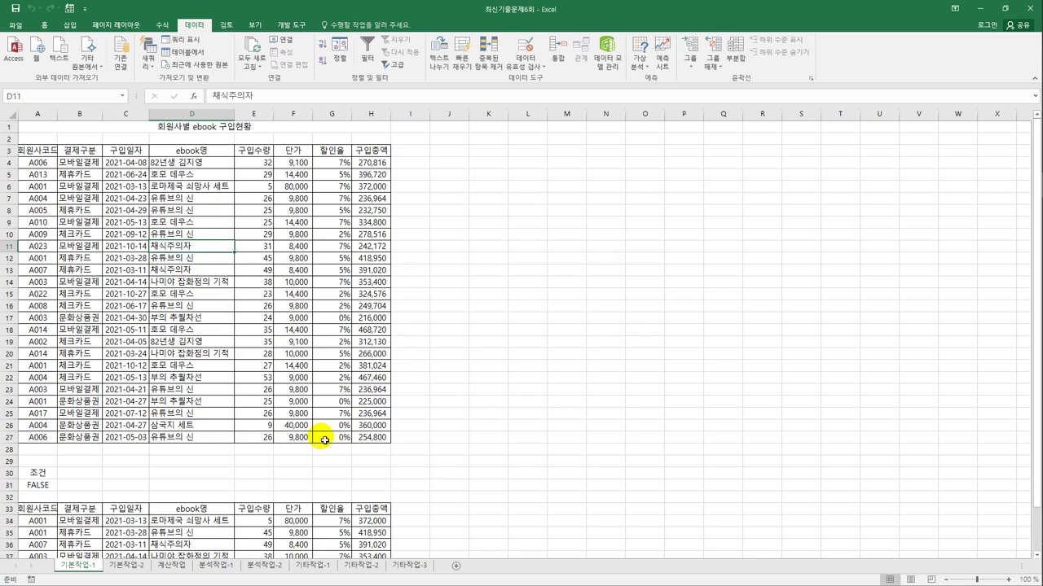
Step: Widen column A slightly to fit the 회원사코드 heading and review the criteria formula in A31
scroll(321, 437, down, 2)
drag(57, 113, 66, 113)
click(57, 416)
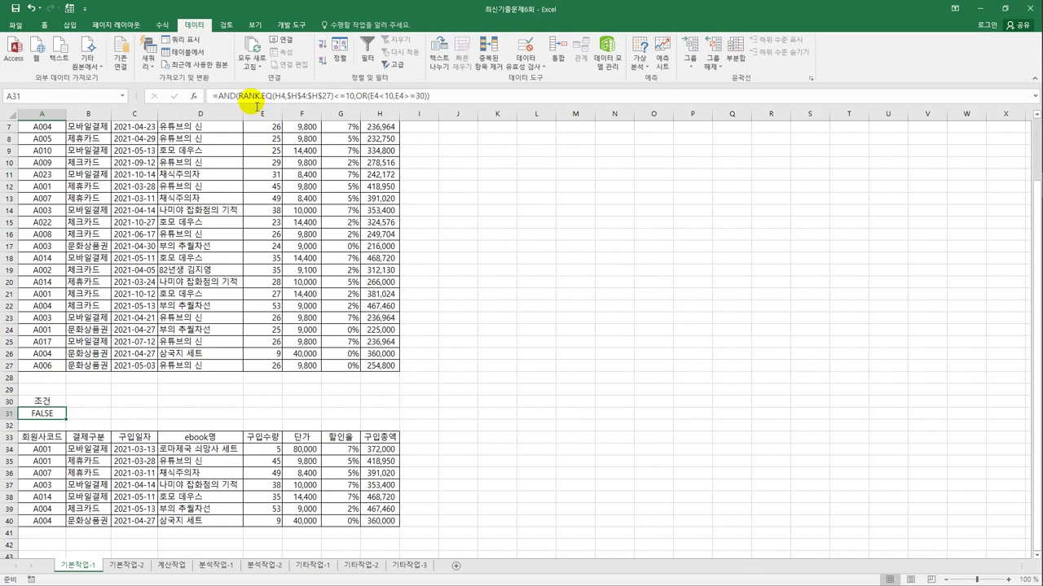
scroll(411, 292, up, 1)
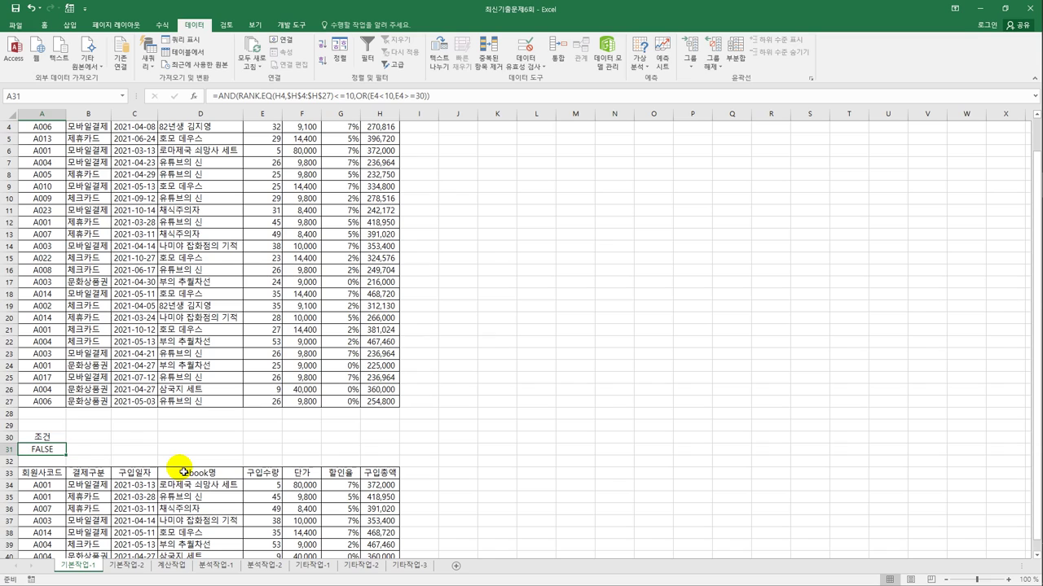
Step: Create a new conditional formatting rule for A4:H27 that uses a formula to determine which cells to format
scroll(181, 471, up, 1)
drag(51, 162, 375, 440)
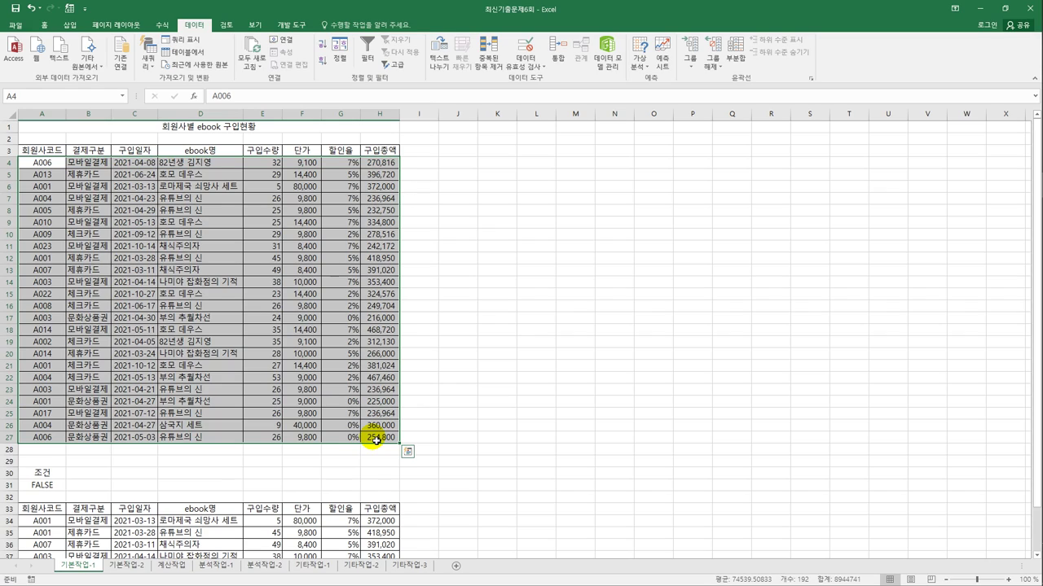
click(44, 26)
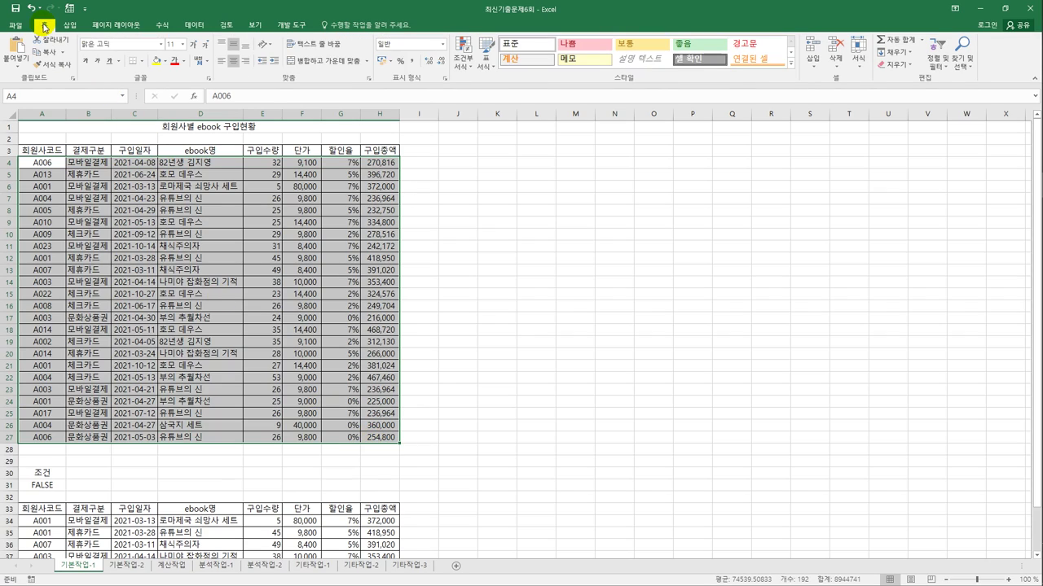
click(464, 61)
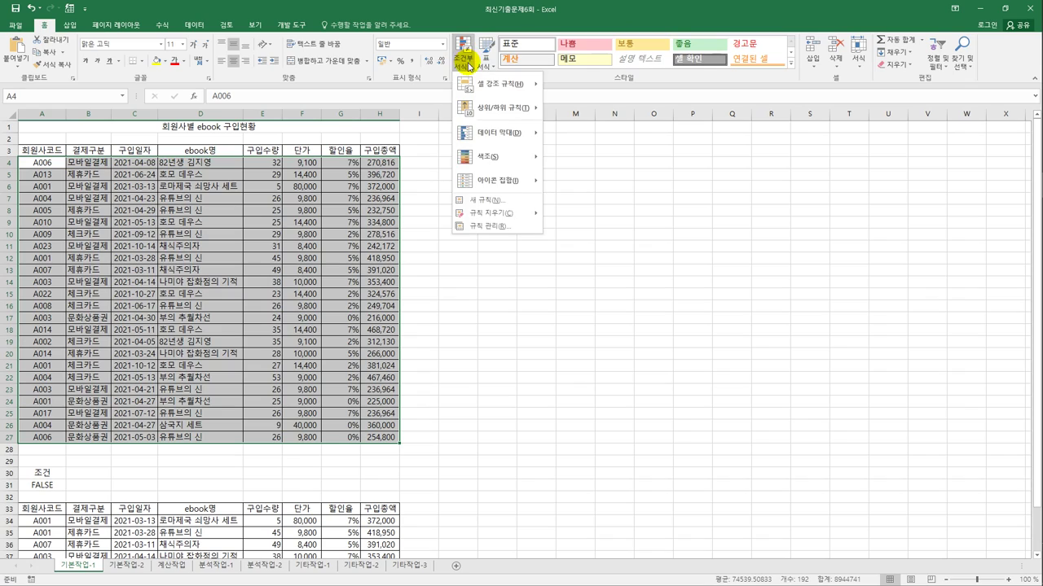
click(505, 201)
drag(501, 234, 564, 154)
click(539, 247)
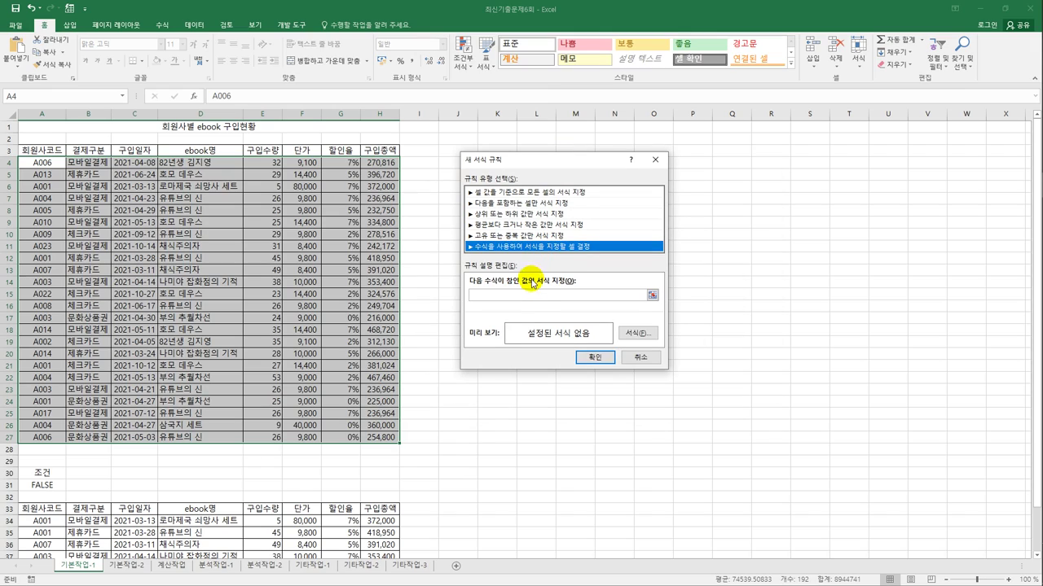
Step: Start the rule formula with =AND( and the first condition MONTH($C4)>=7, keeping only column C absolute
click(530, 296)
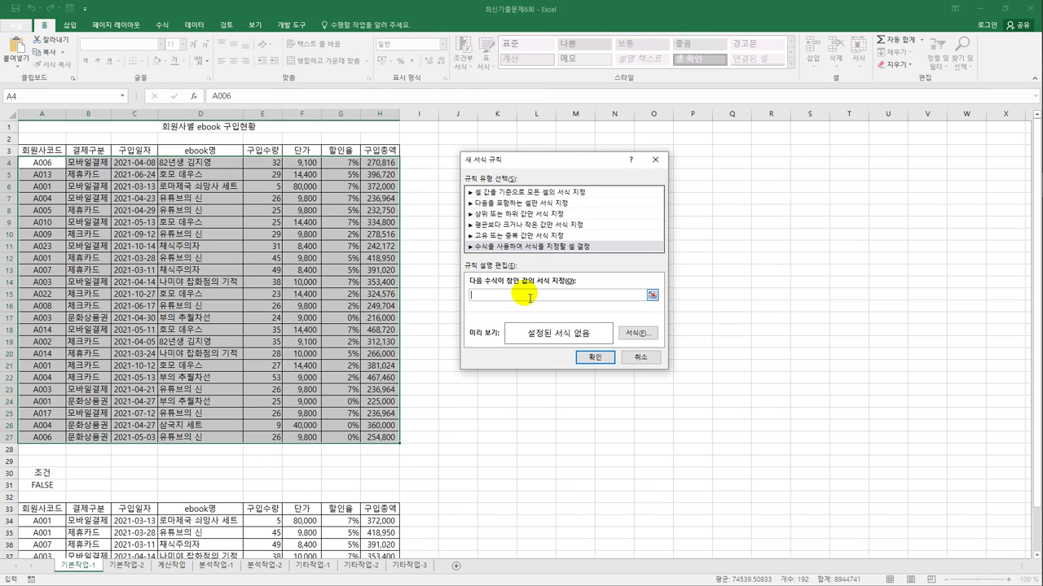
text(=)
text(and(month()
click(139, 163)
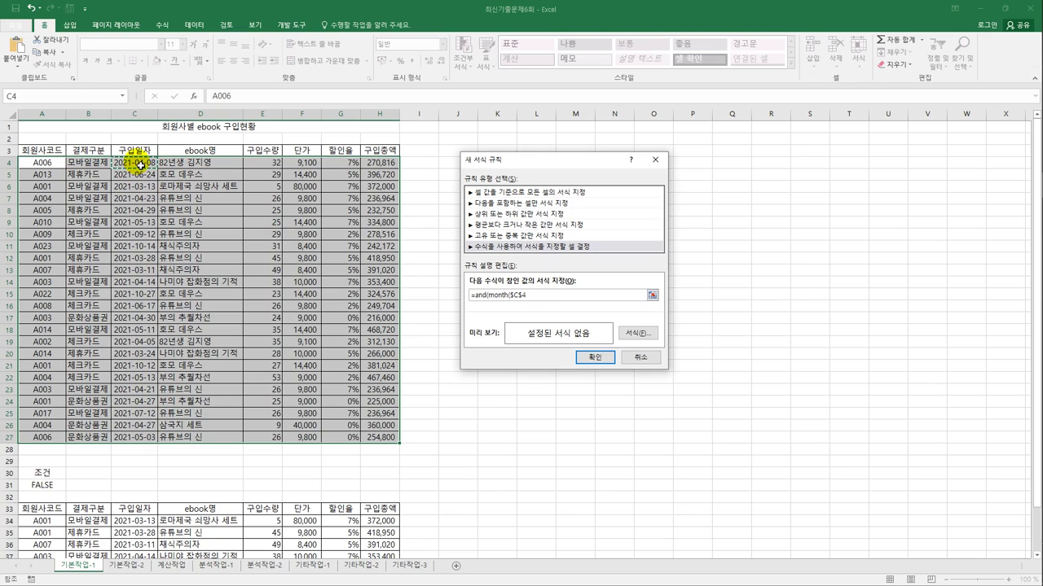
click(523, 296)
key(BackSpace)
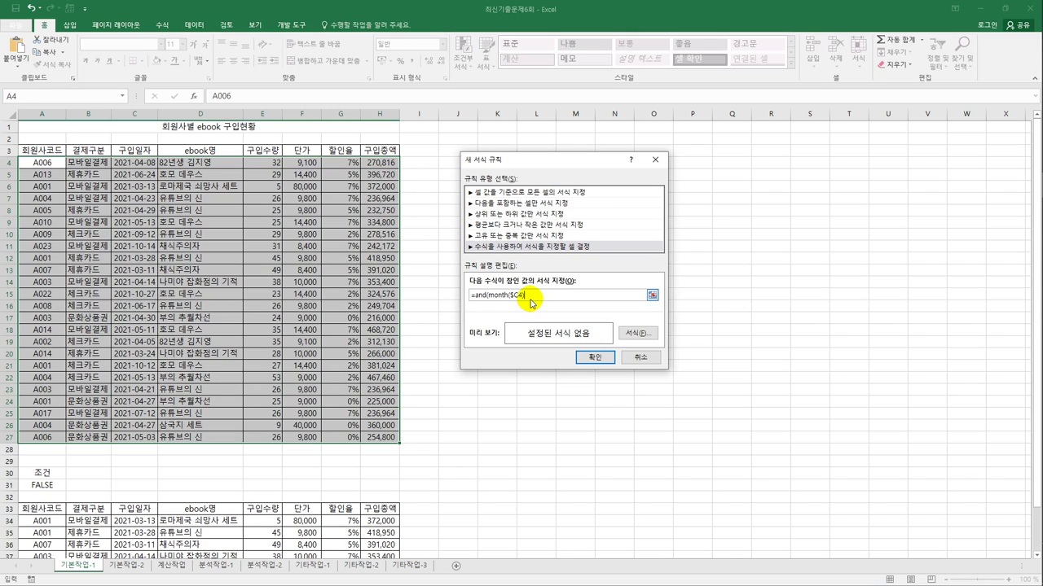
text(>=7,)
Step: Add $G4>5% as the second condition and close the AND formula, keeping only column G absolute
click(341, 165)
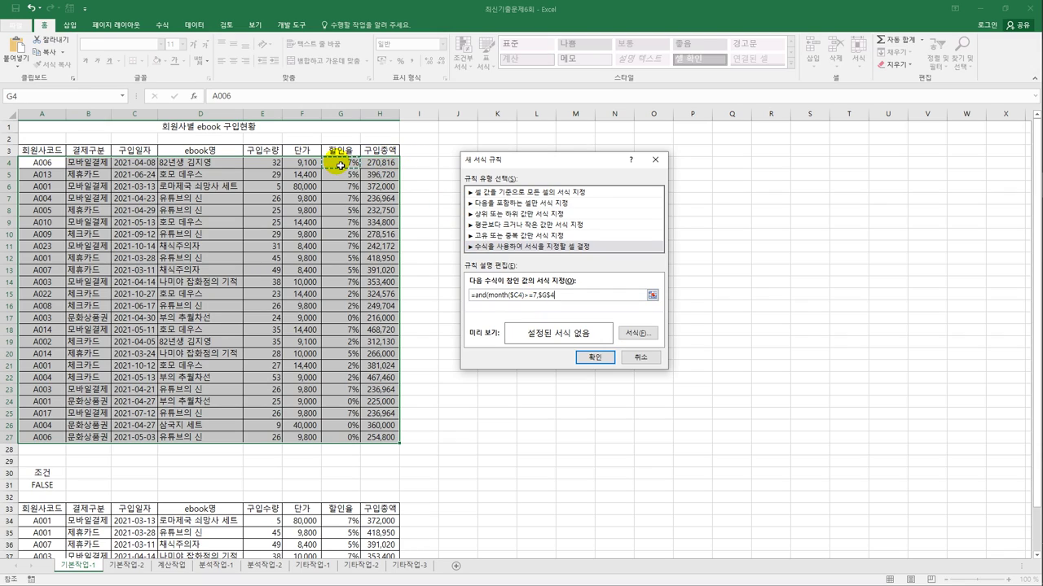
click(554, 299)
key(BackSpace)
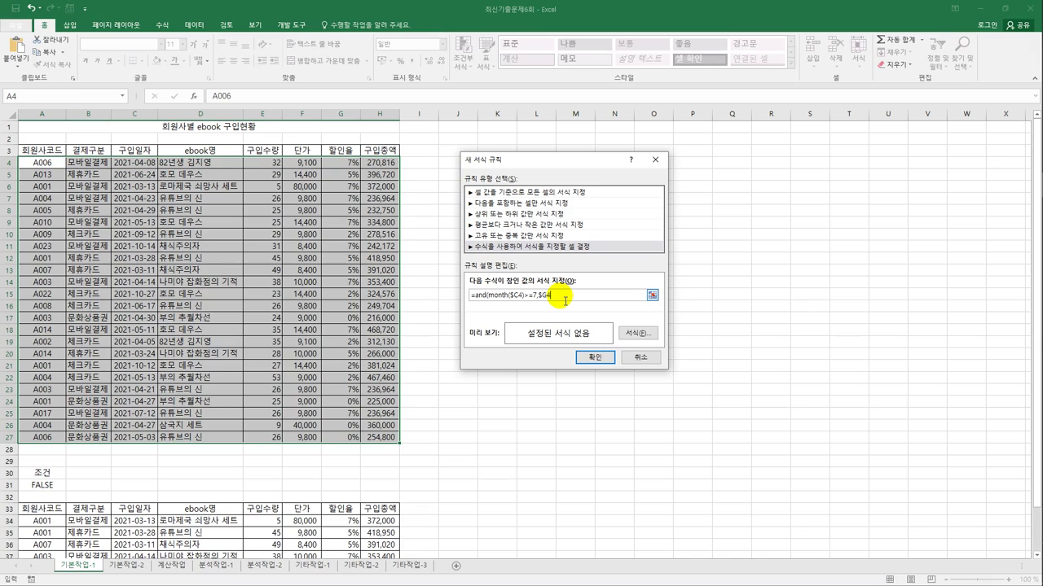
text(>5%))
Step: Format matching rows with the 굵은 기울임꼴 font style and a standard yellow fill, and apply the rule
click(636, 334)
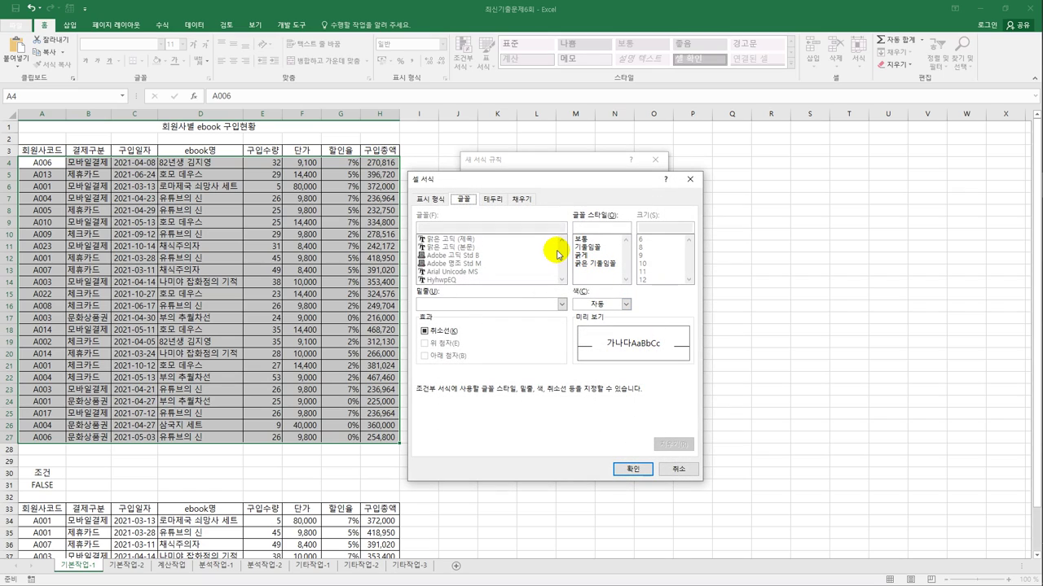
click(607, 263)
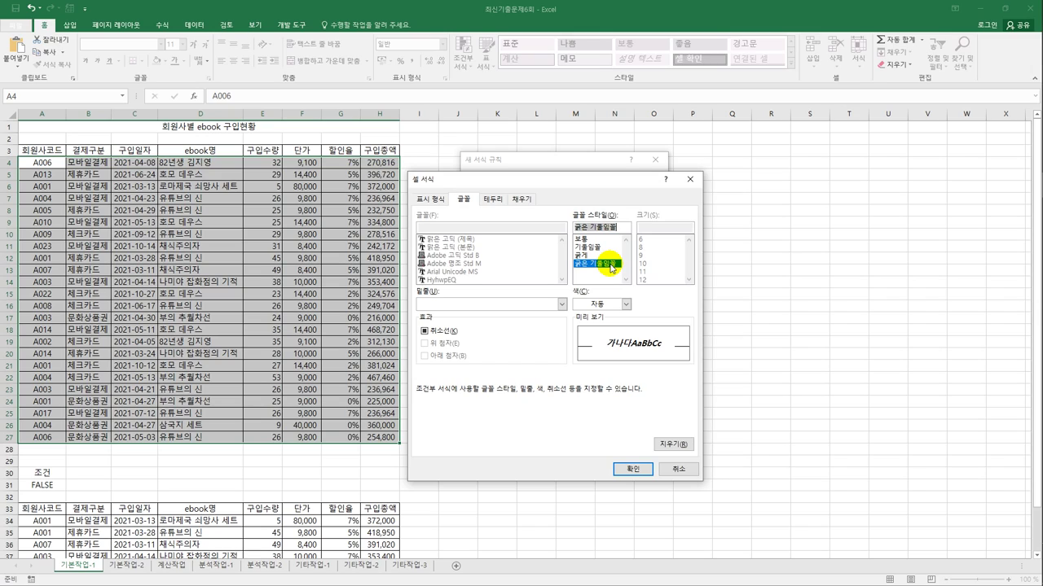
click(521, 199)
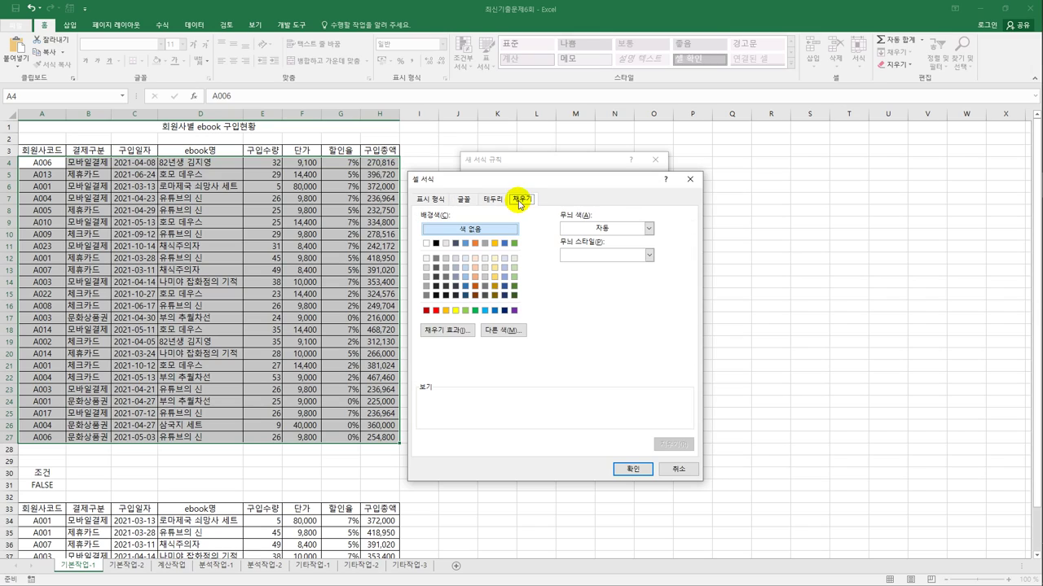
click(457, 312)
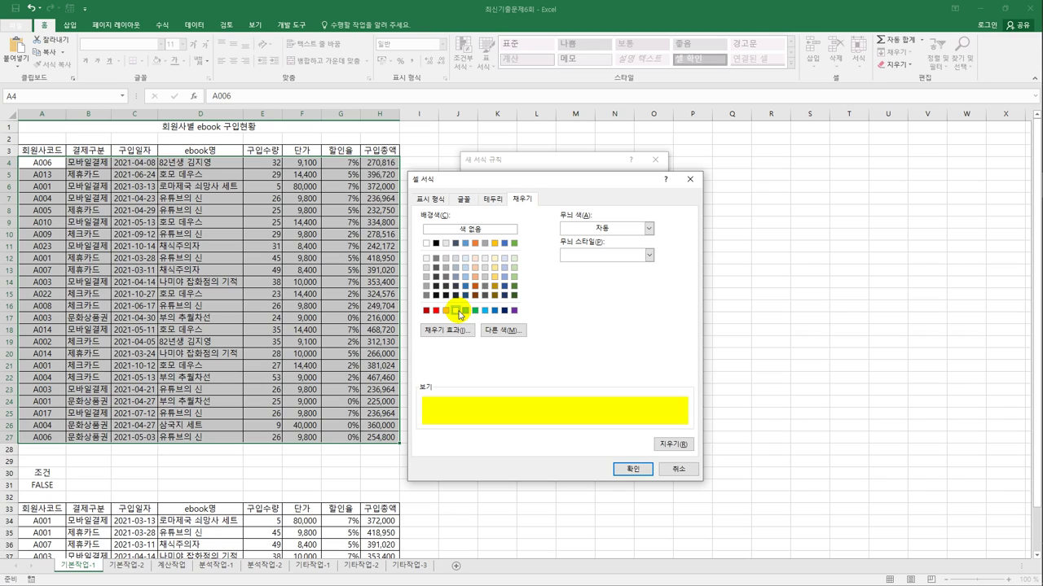
click(629, 469)
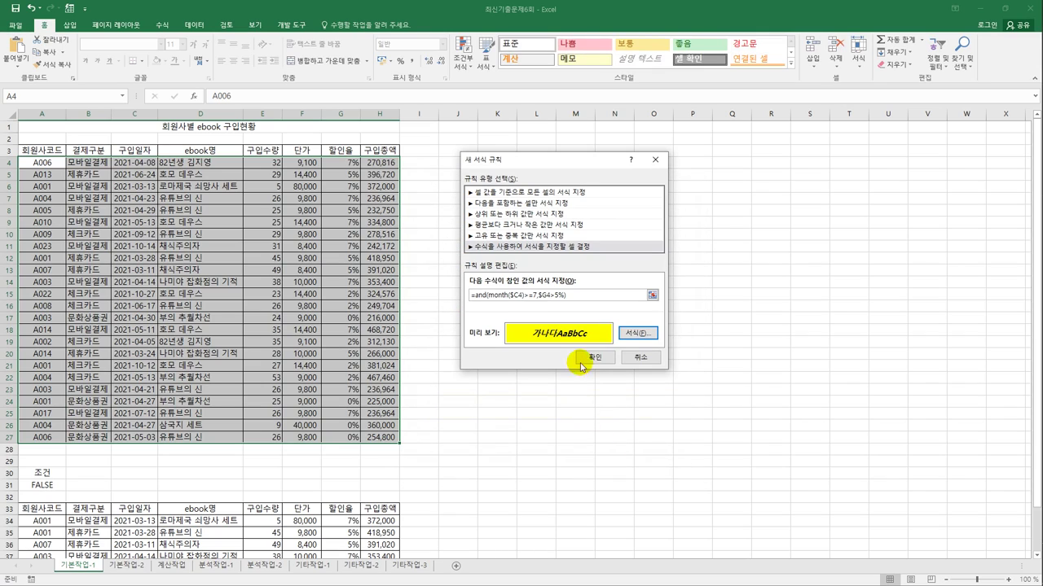
click(593, 356)
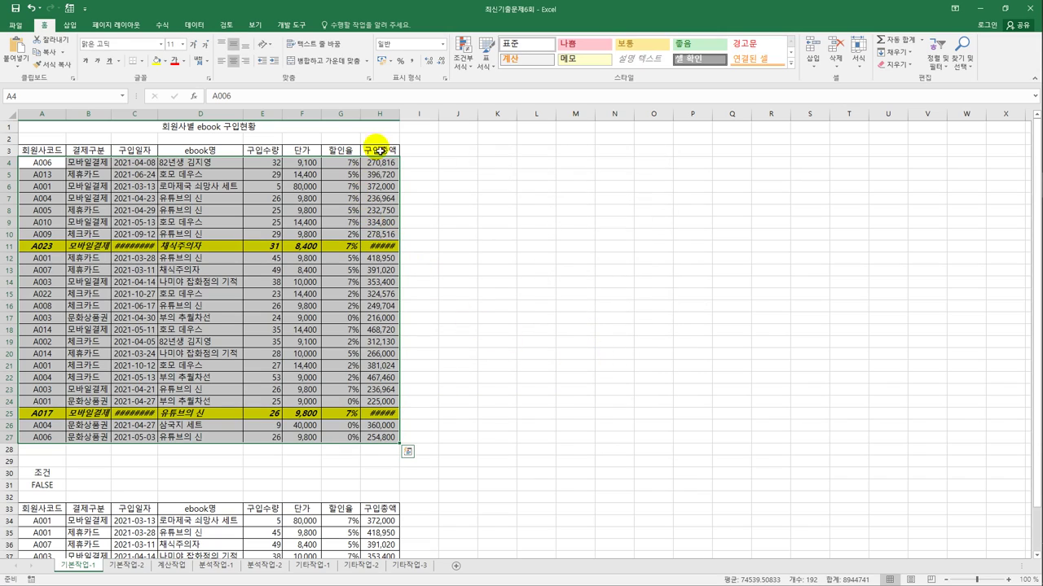
Step: AutoFit columns C and H so the bold dates and totals fit
double_click(157, 114)
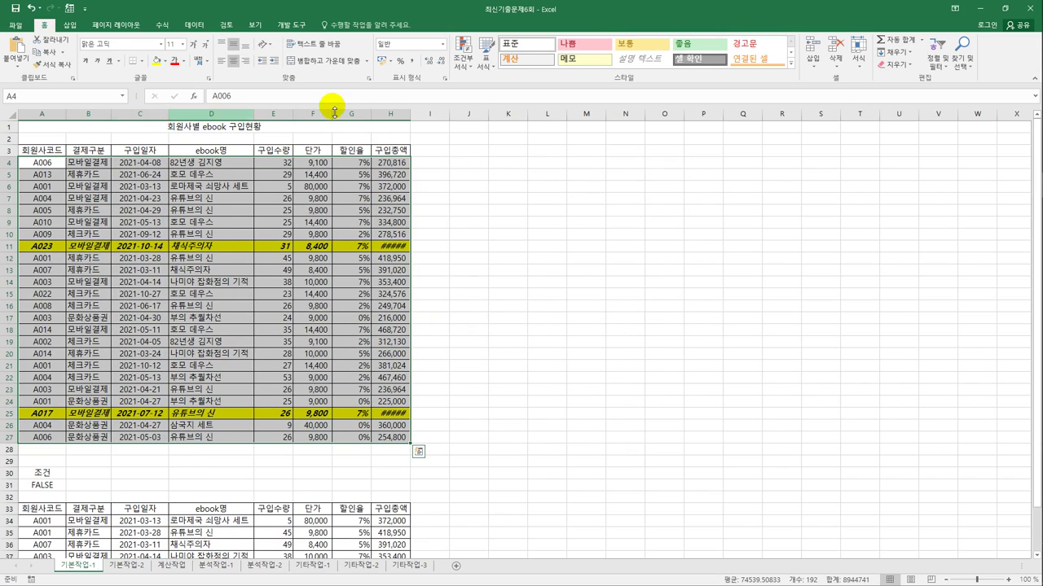
double_click(409, 113)
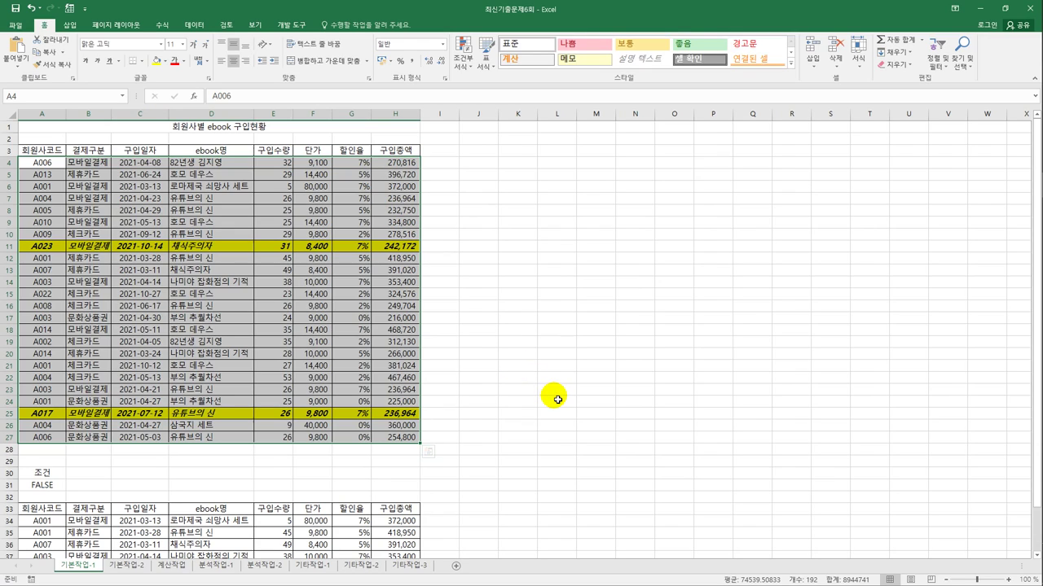
Step: Clear the 잠금 protection attribute for all cells on the 기본작업-2 sheet
click(129, 569)
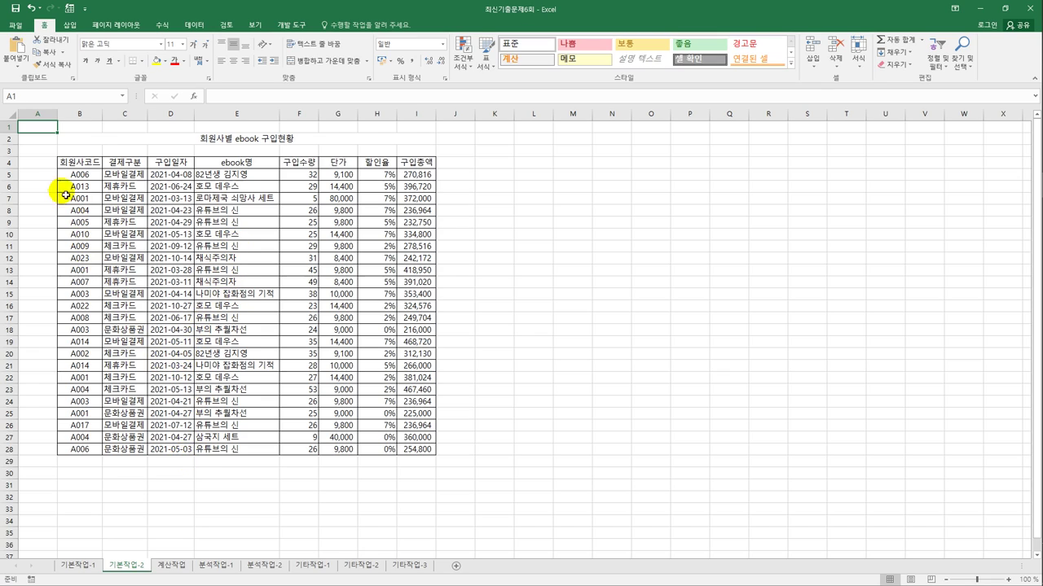
click(10, 114)
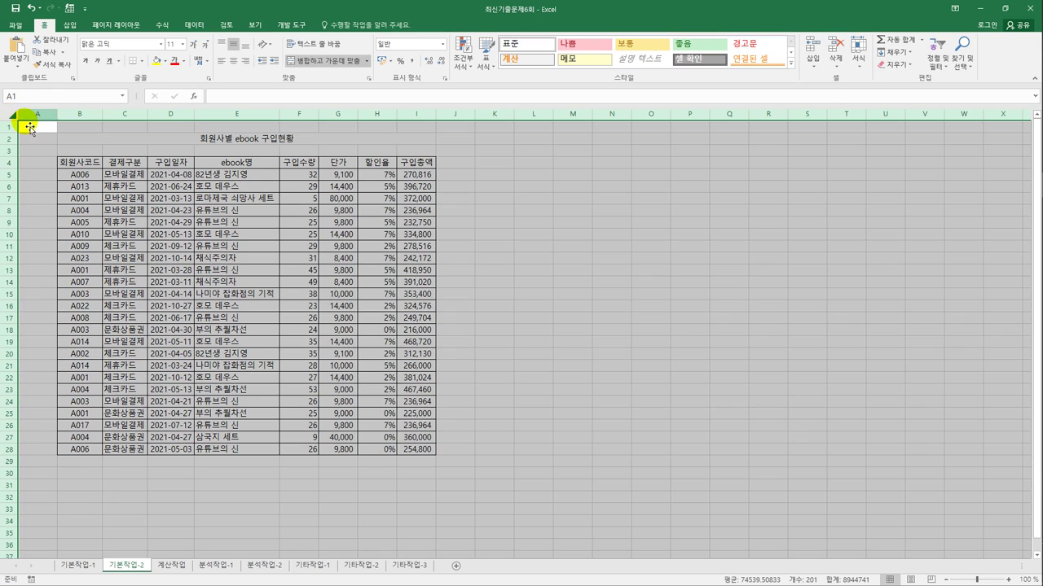
right_click(74, 136)
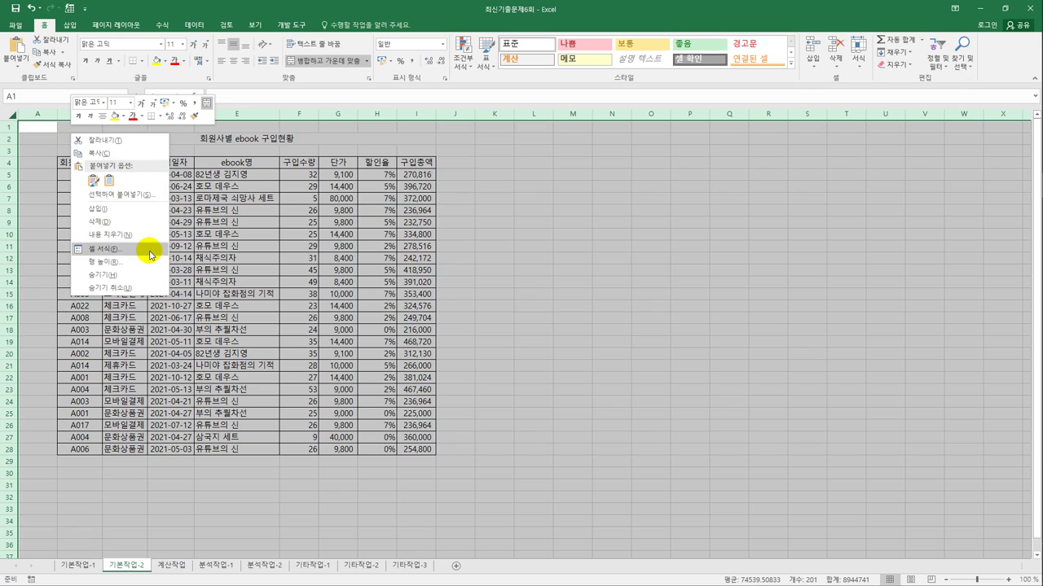
click(147, 254)
click(173, 127)
drag(198, 105, 480, 155)
click(313, 190)
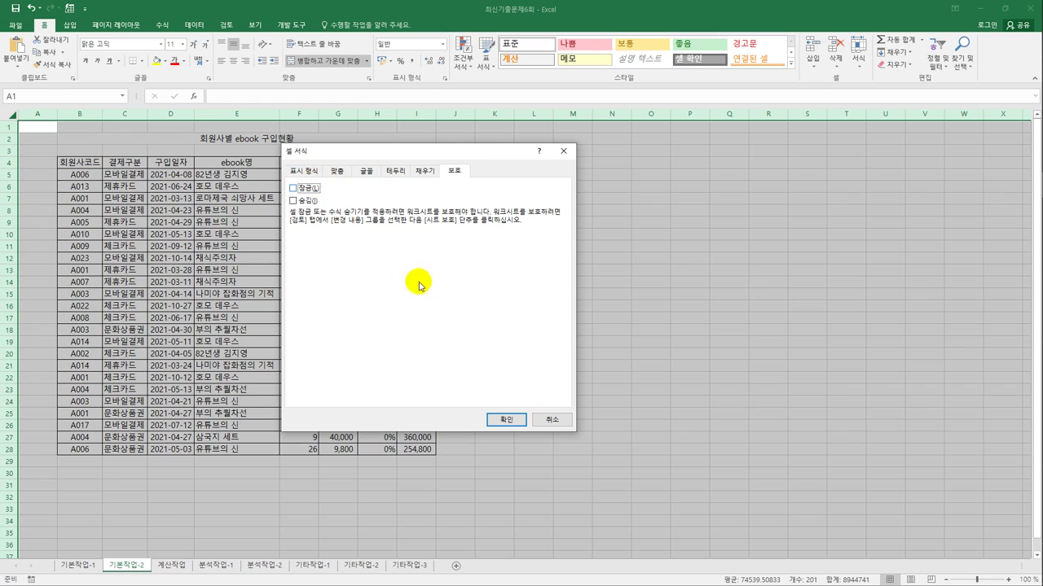
click(506, 420)
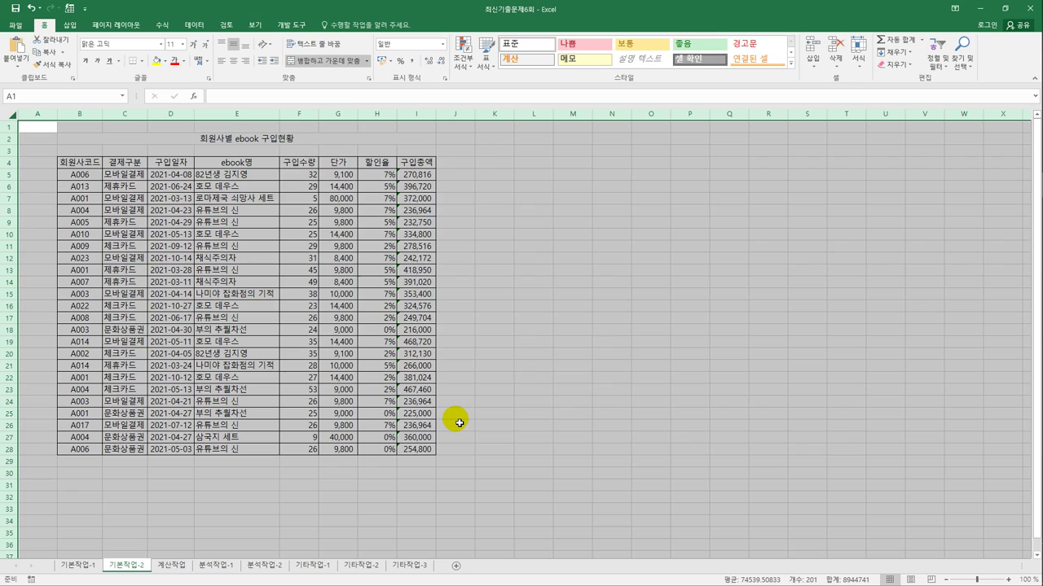
Step: Apply the 잠금 and 숨김 protection attributes to the 구입총액 cells I5:I28
drag(415, 174, 431, 451)
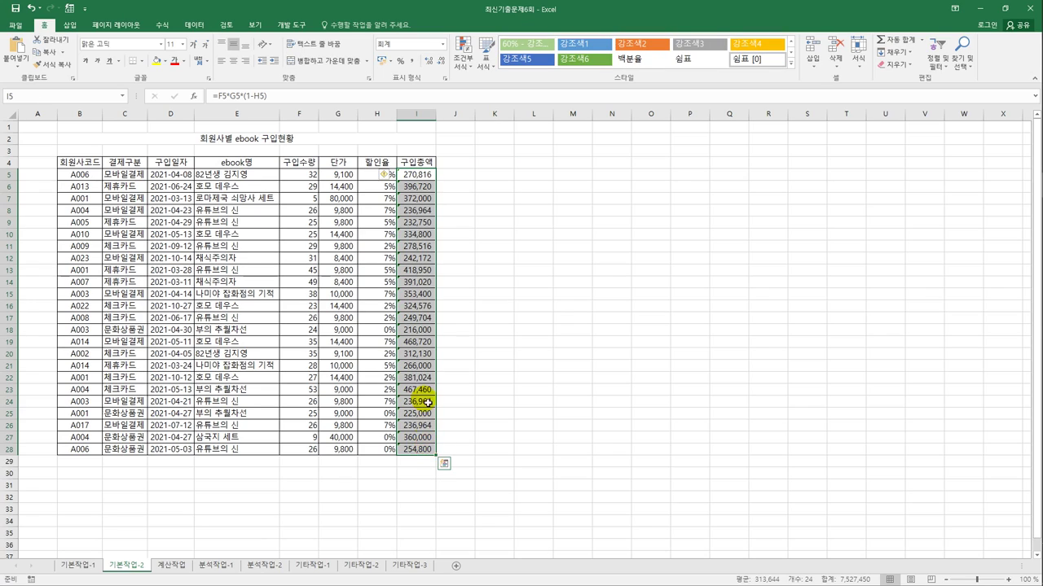
right_click(428, 205)
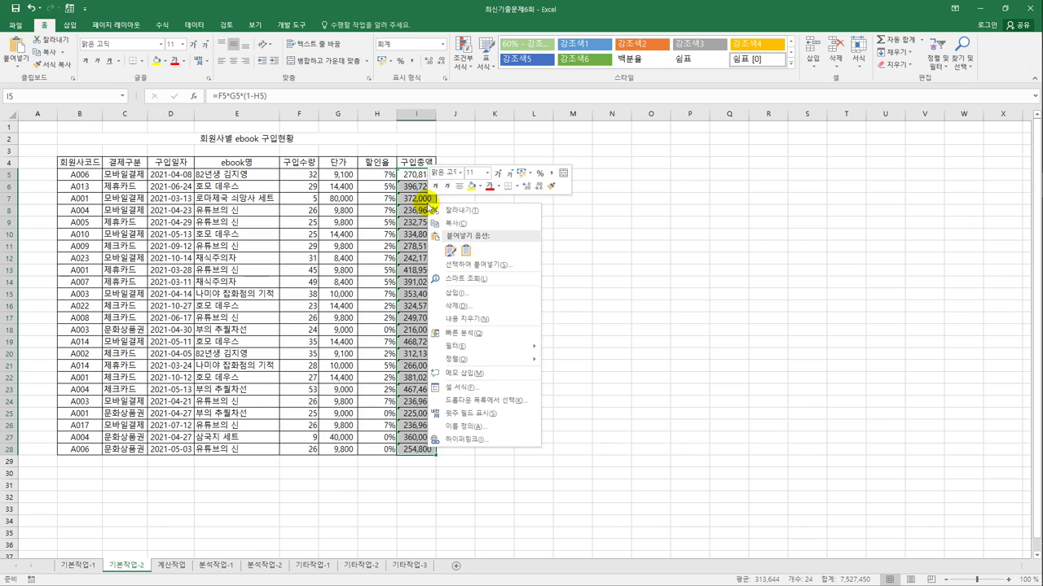
click(471, 388)
click(350, 277)
click(359, 288)
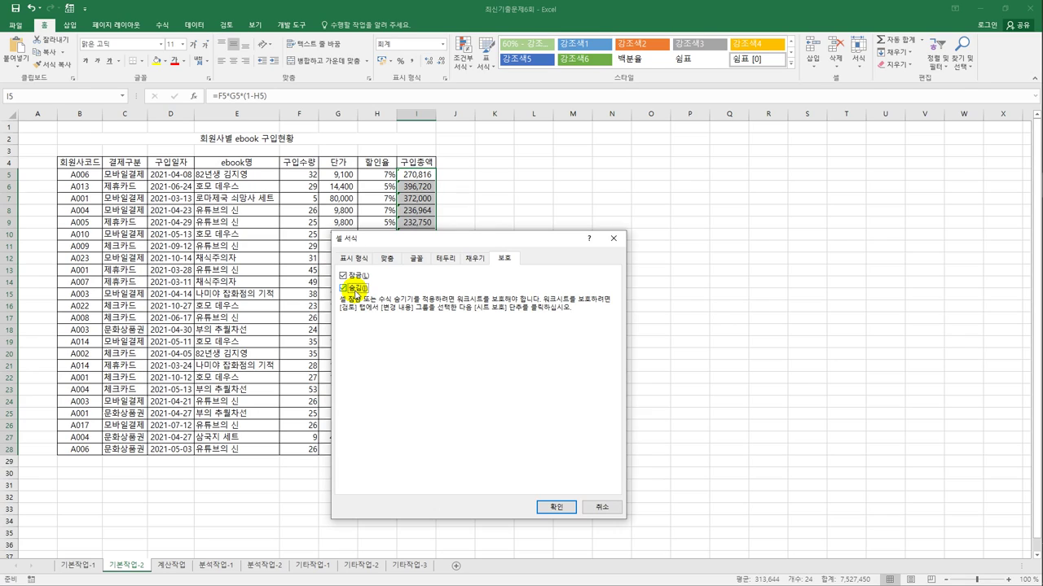
click(557, 506)
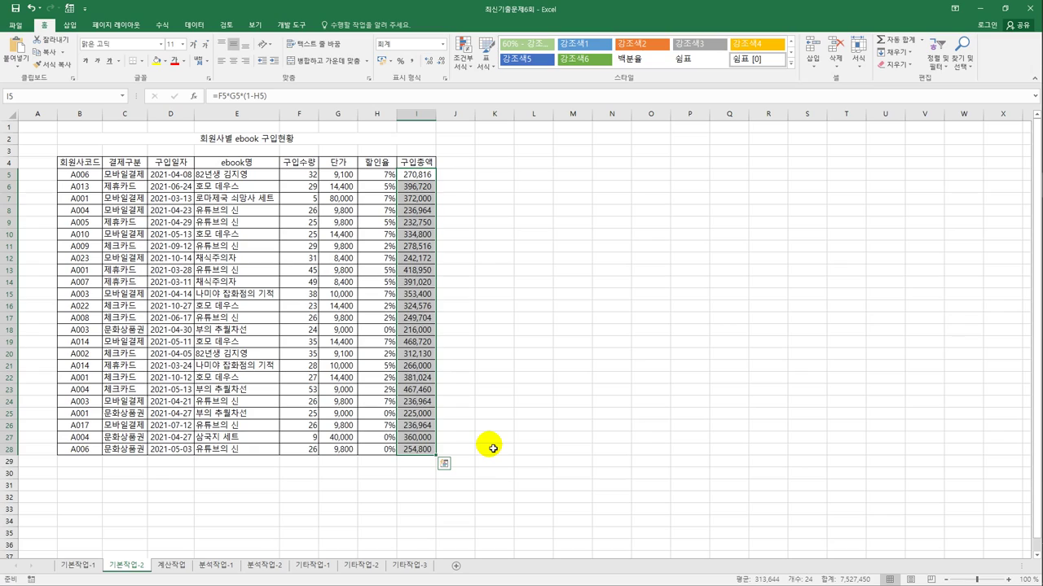
Step: Protect the 기본작업-2 sheet without a password, allowing locked cell selection, unlocked cell selection and 셀 서식
click(424, 453)
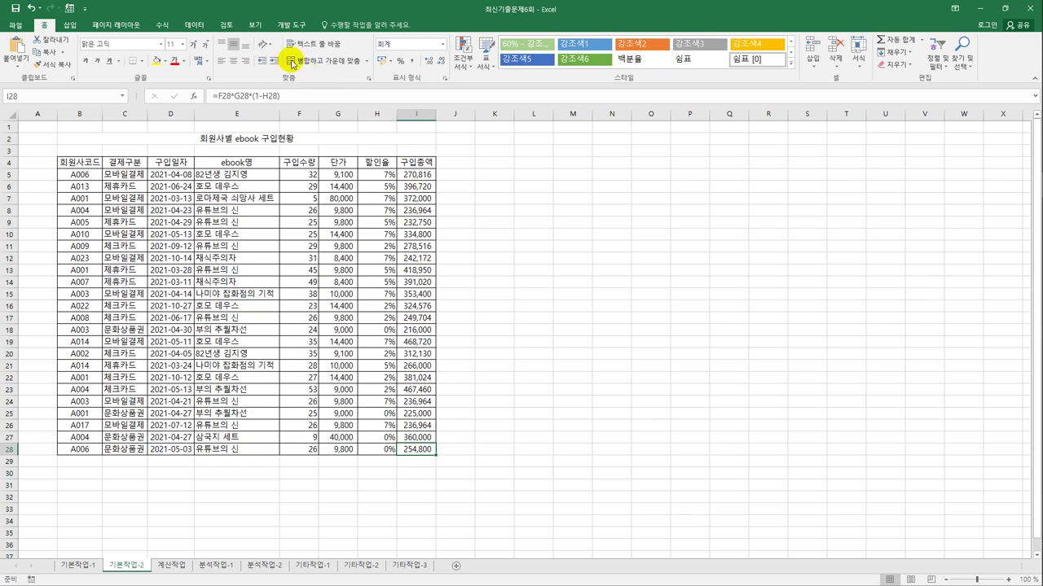
click(228, 27)
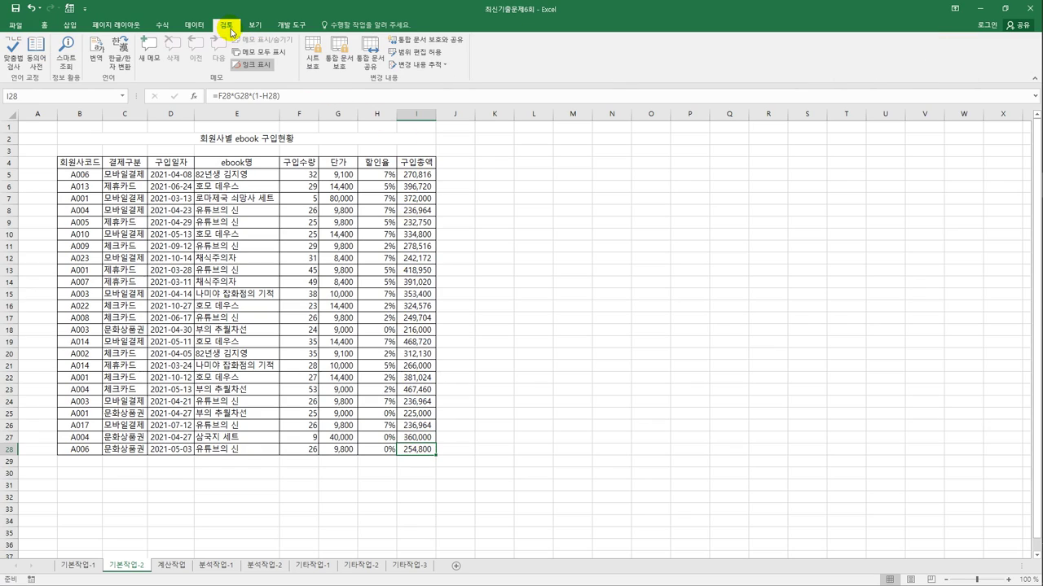
click(312, 59)
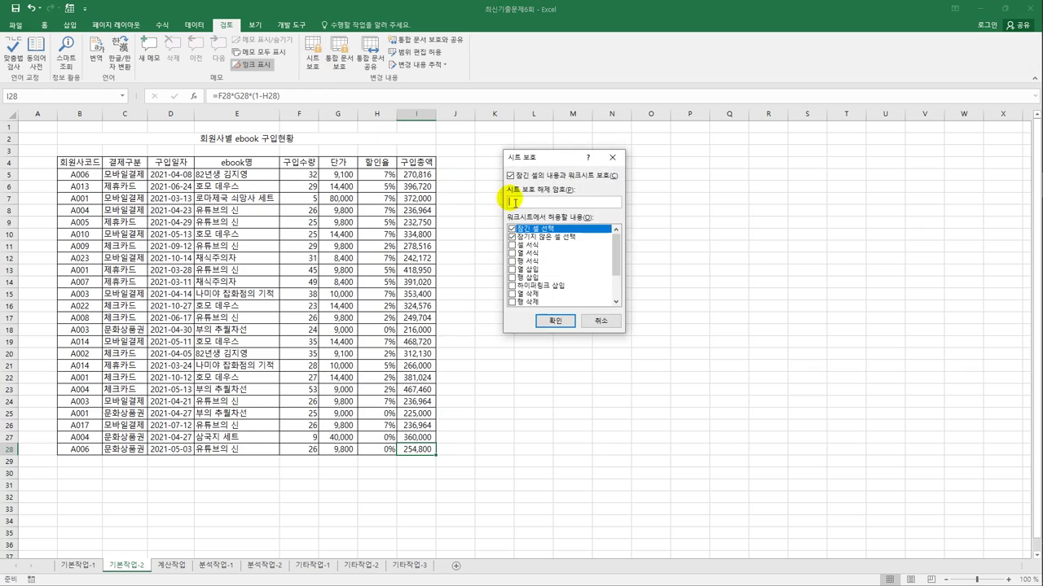
click(513, 245)
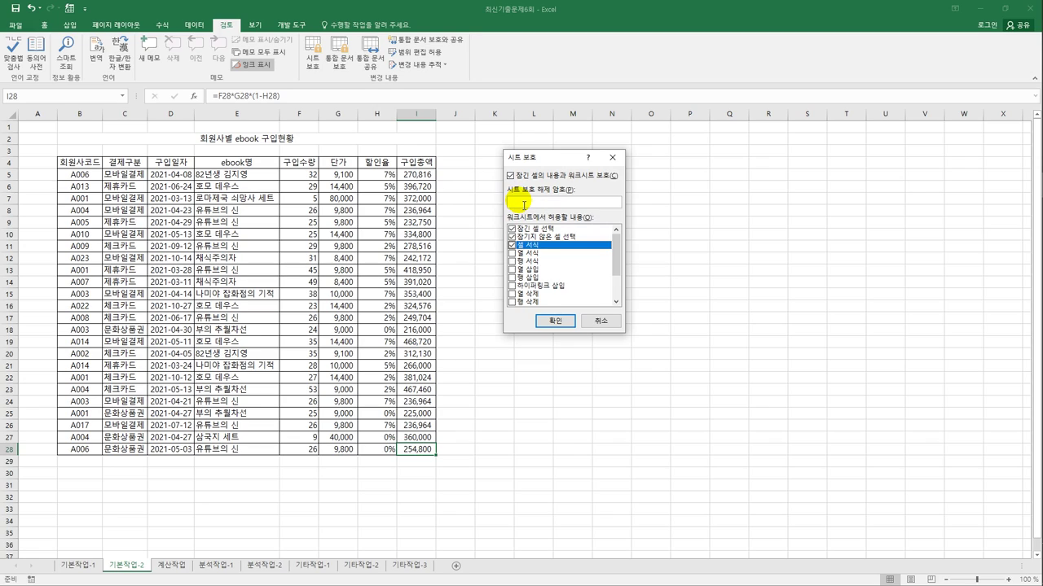
click(543, 319)
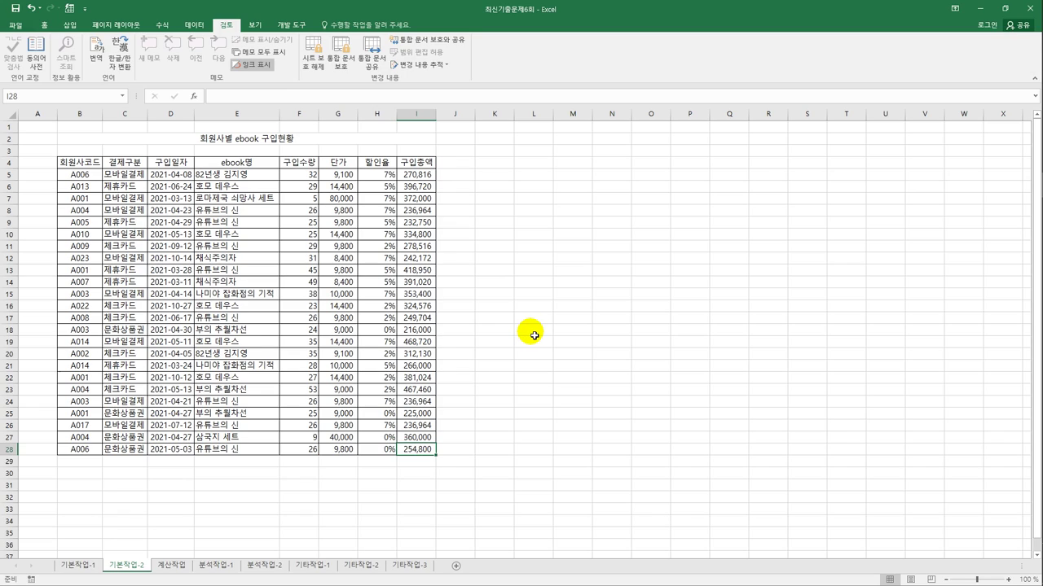
Step: Show the 기본작업-2 sheet in page break preview at 100% zoom
click(255, 29)
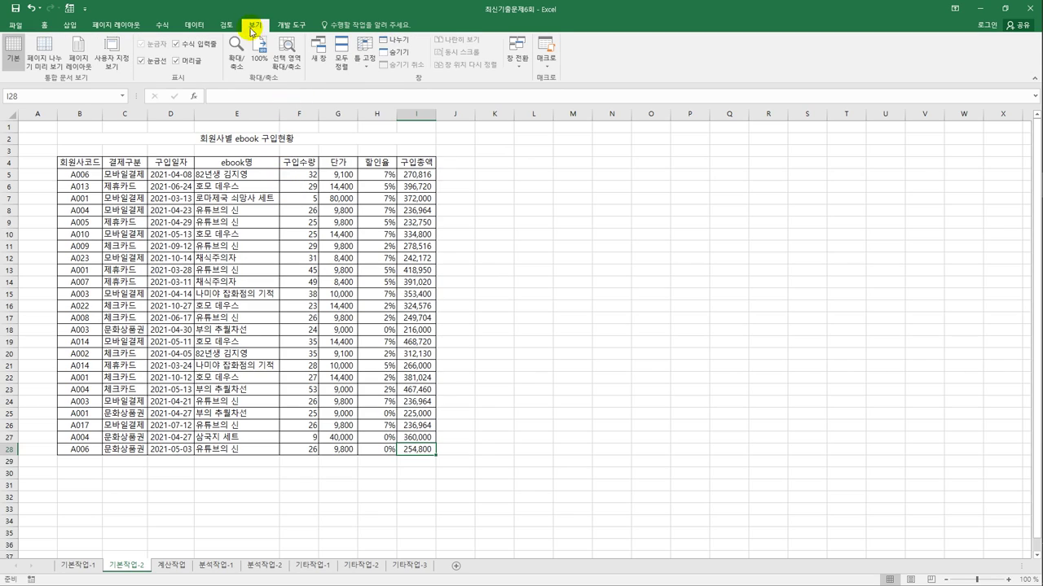
click(44, 59)
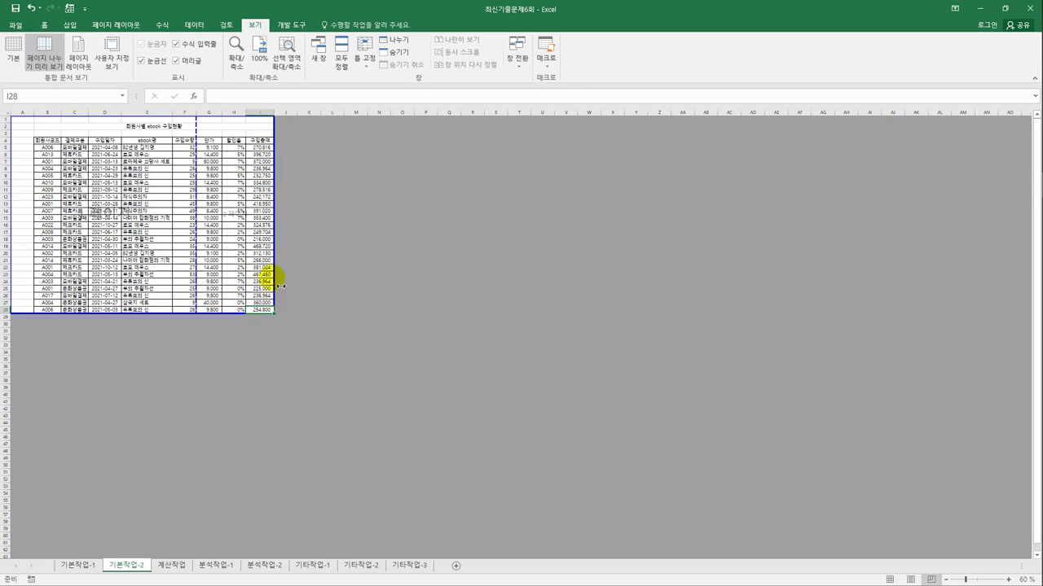
click(259, 57)
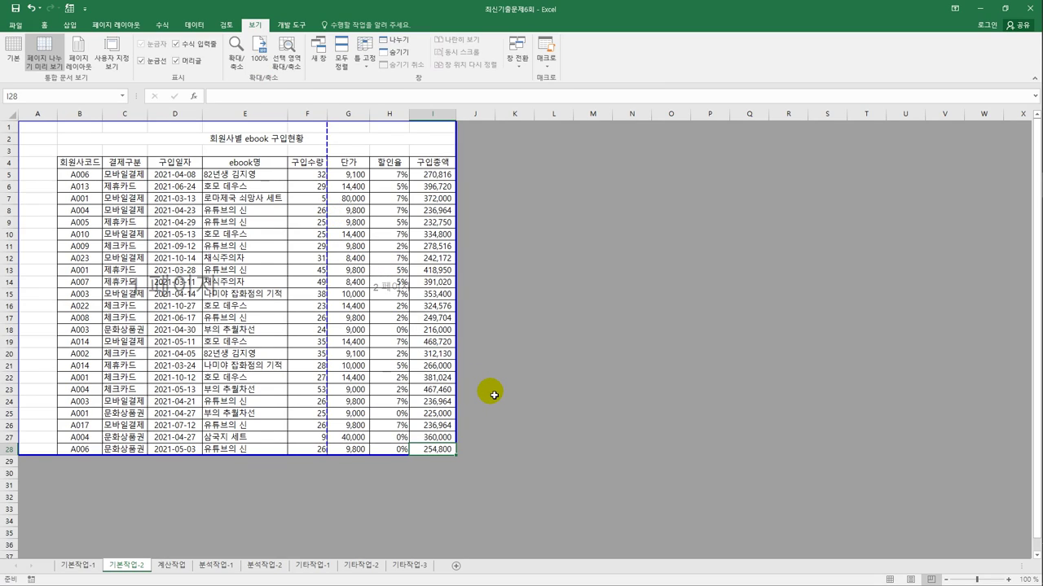
Step: Limit the print area to B2:I28 by moving its upper boundary to row 2 and its left boundary to column B
click(83, 163)
drag(83, 163, 440, 448)
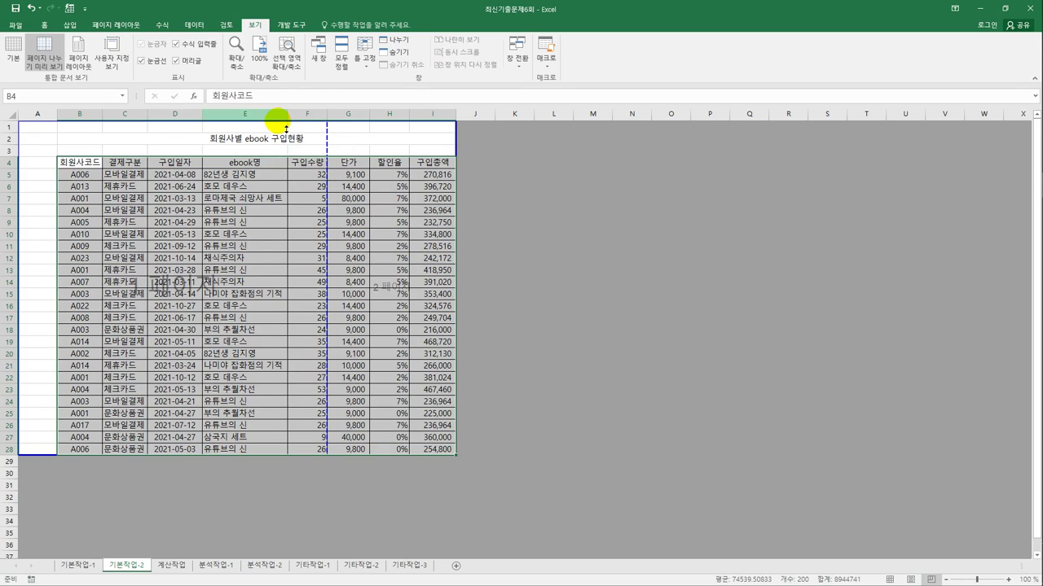
drag(284, 129, 345, 140)
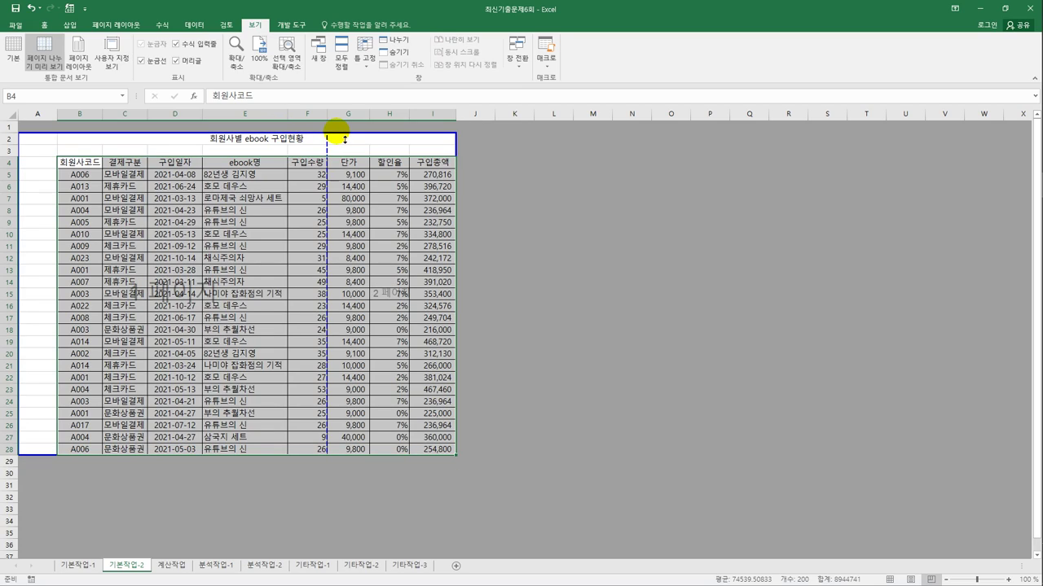
click(73, 163)
drag(79, 139, 452, 450)
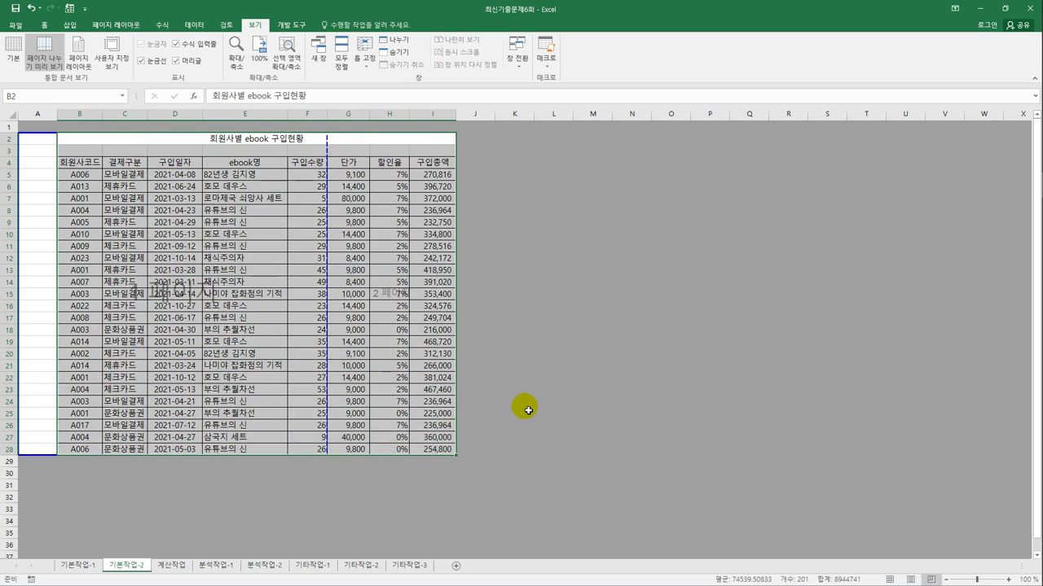
click(245, 259)
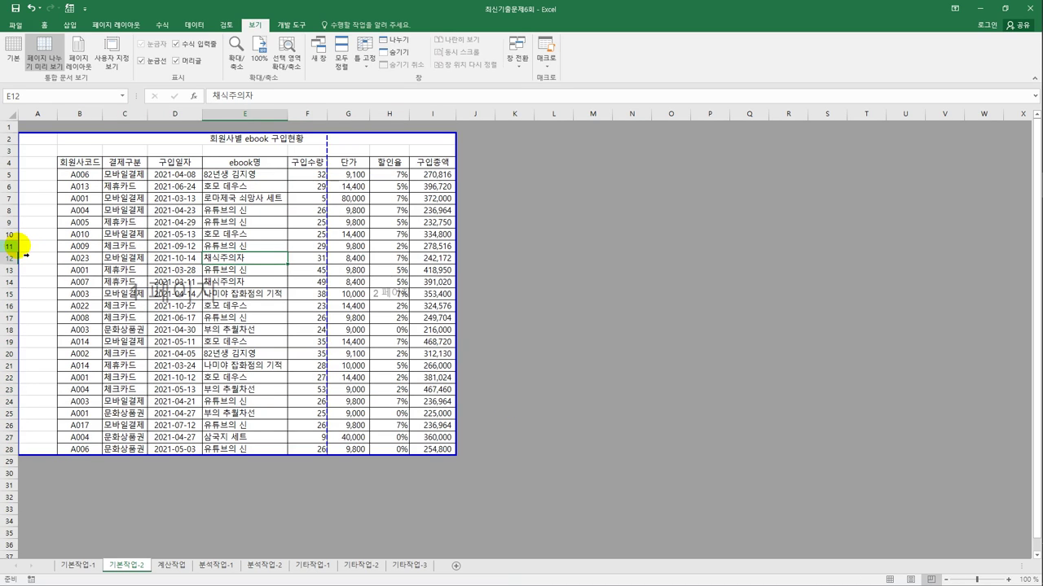
drag(19, 254, 58, 253)
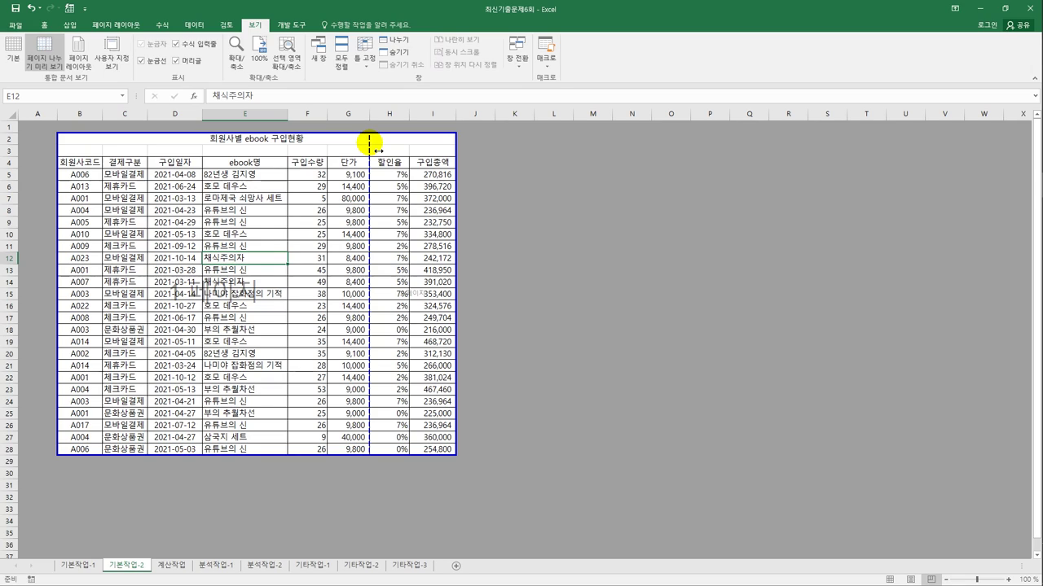
Step: Remove the vertical page break between columns G and H so that B2:I28 fits on one page
drag(373, 147, 466, 150)
drag(466, 151, 466, 151)
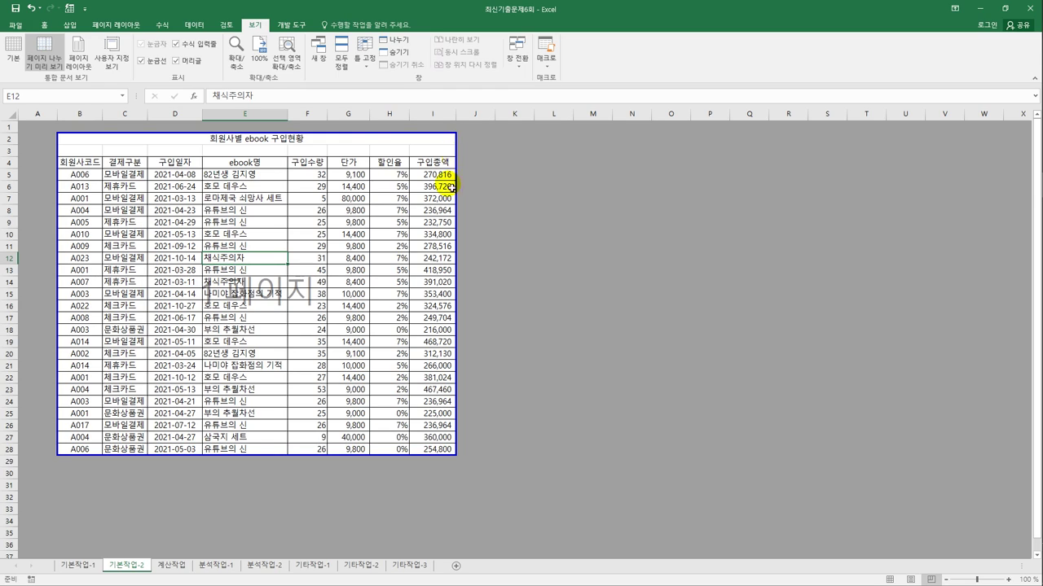
Step: Switch to the 계산작업 sheet and examine the 감상시간(분) values against the 환산 column in 표1
click(173, 565)
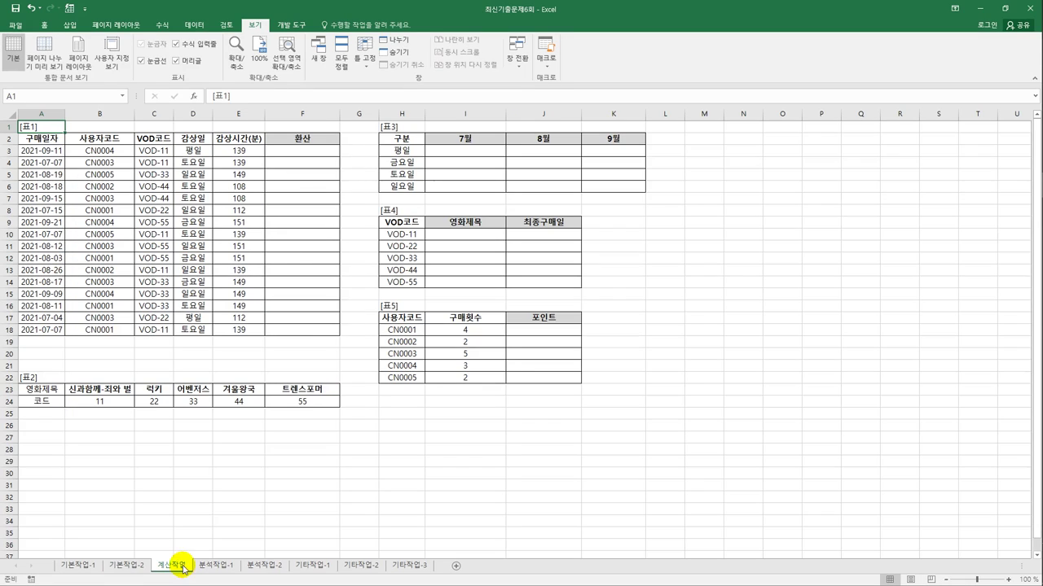
click(307, 153)
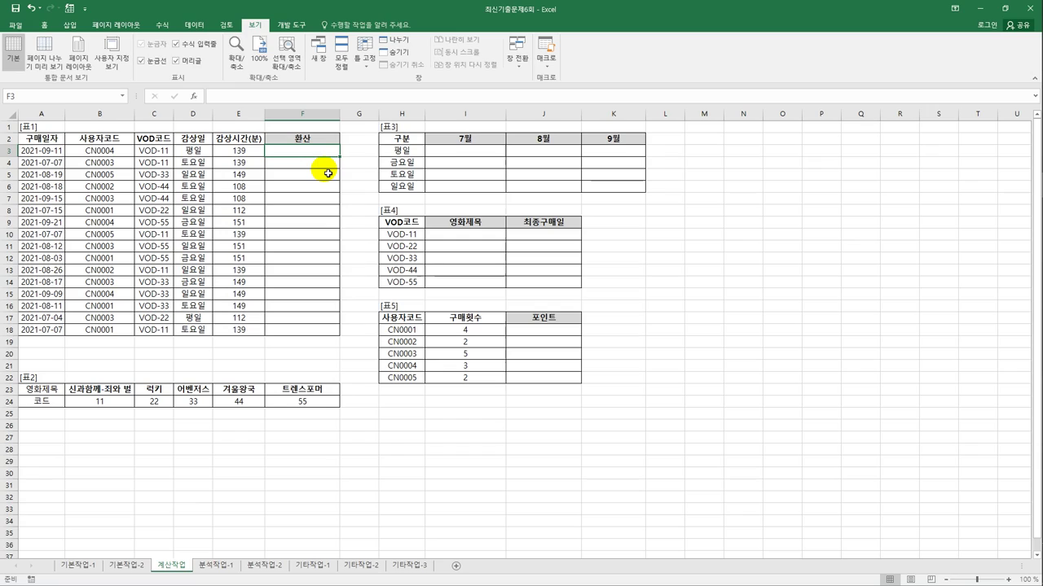
click(240, 151)
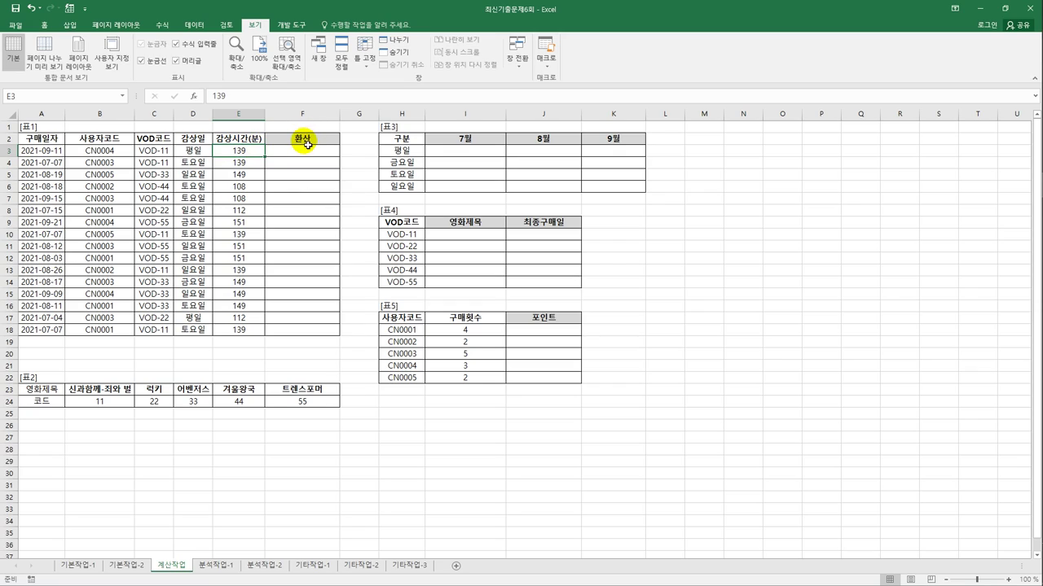
click(305, 154)
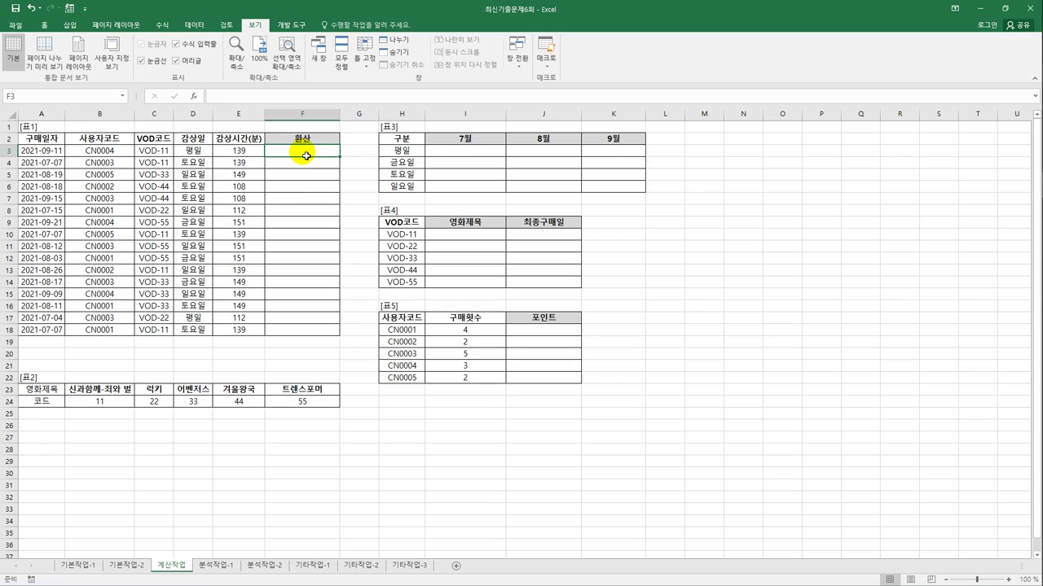
click(252, 152)
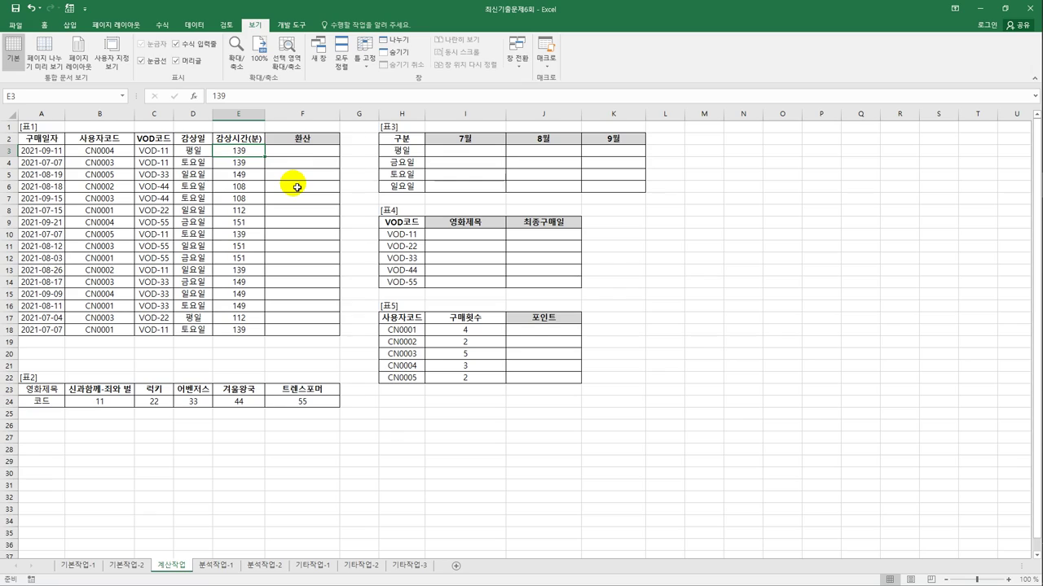
click(251, 174)
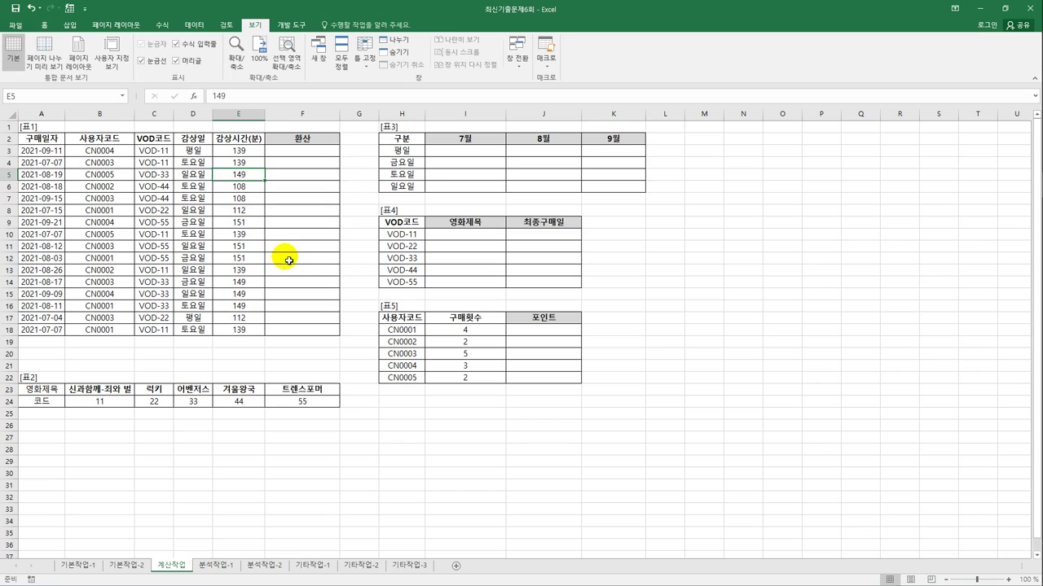
click(259, 321)
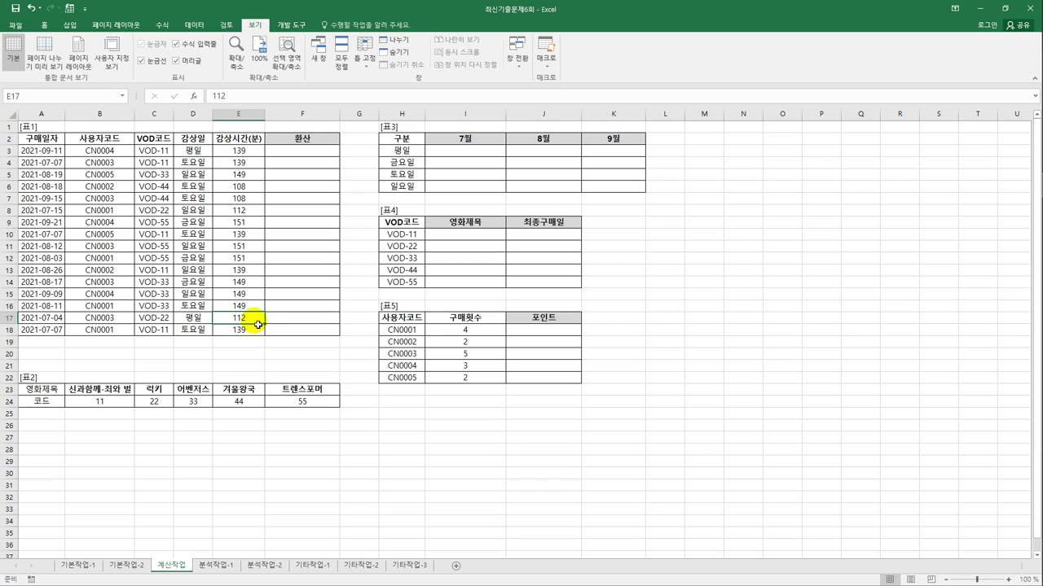
click(300, 322)
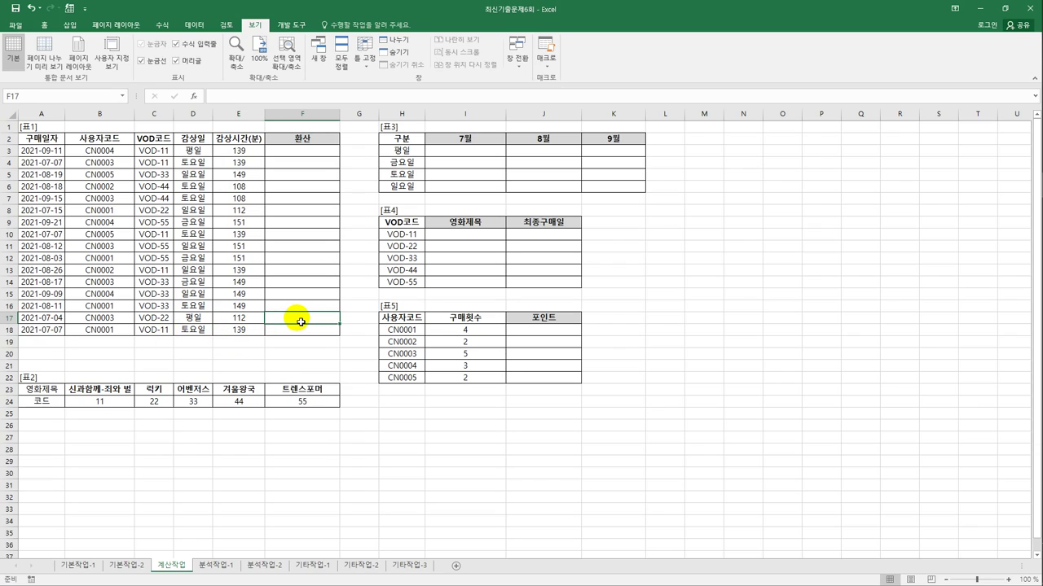
click(261, 281)
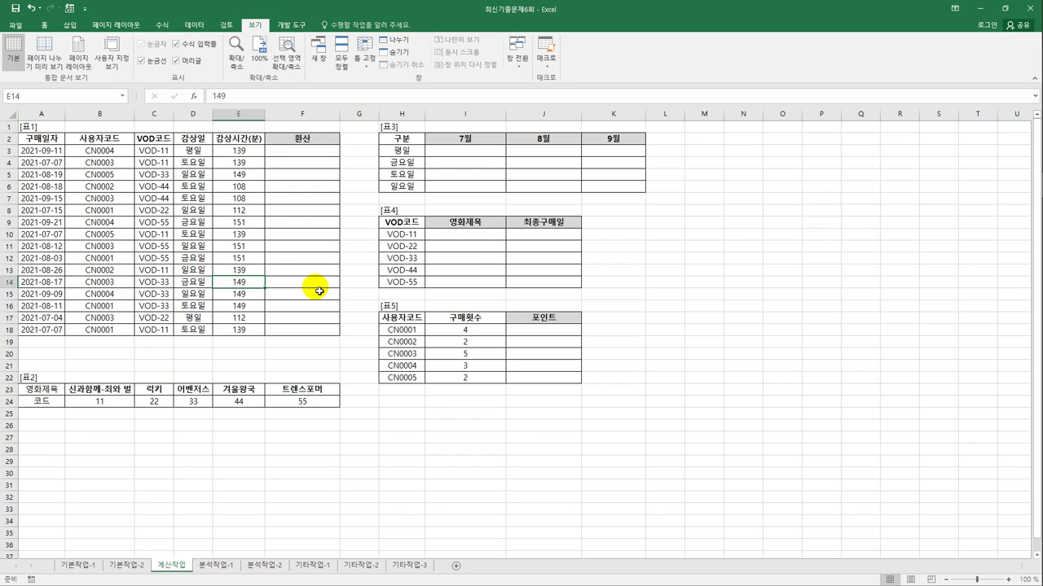
key(Down)
key(Down)
key(Down)
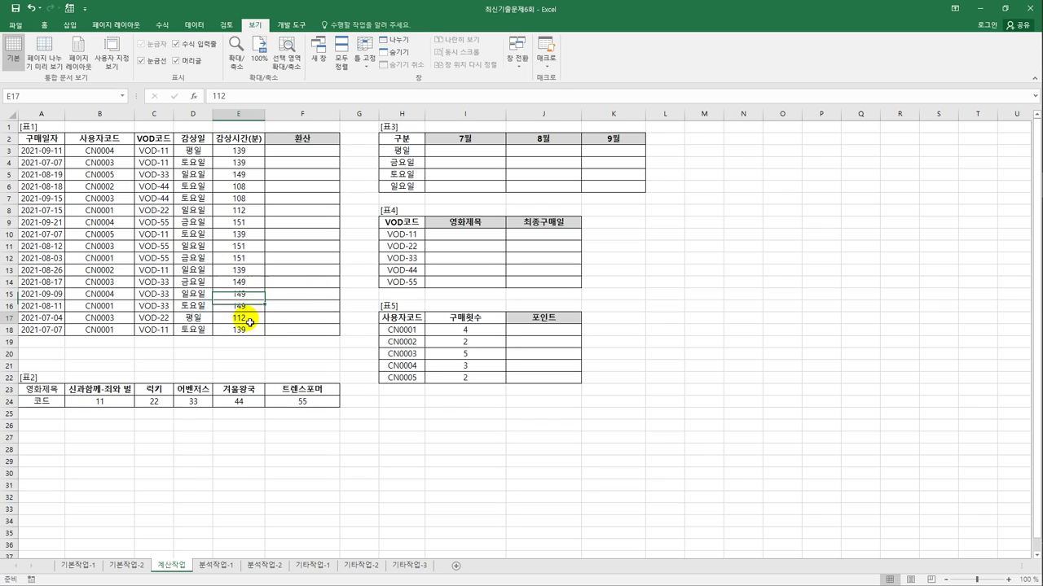
click(312, 323)
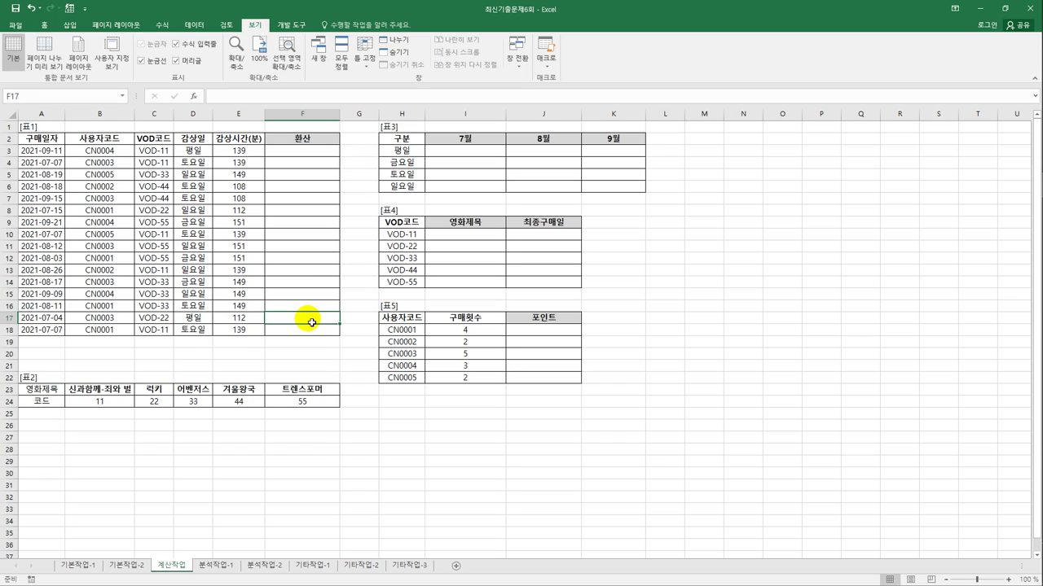
drag(246, 320, 278, 327)
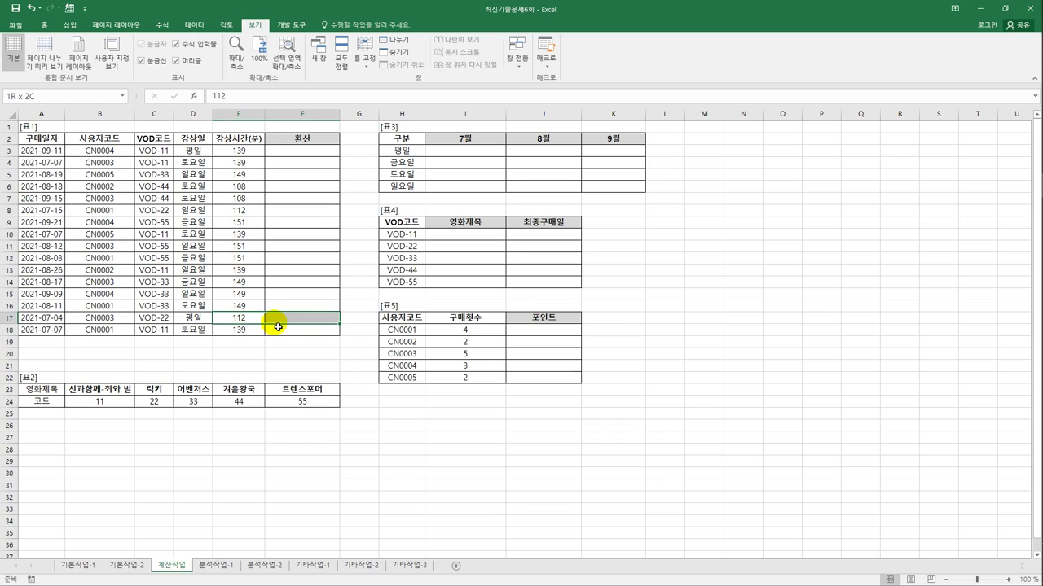
click(281, 324)
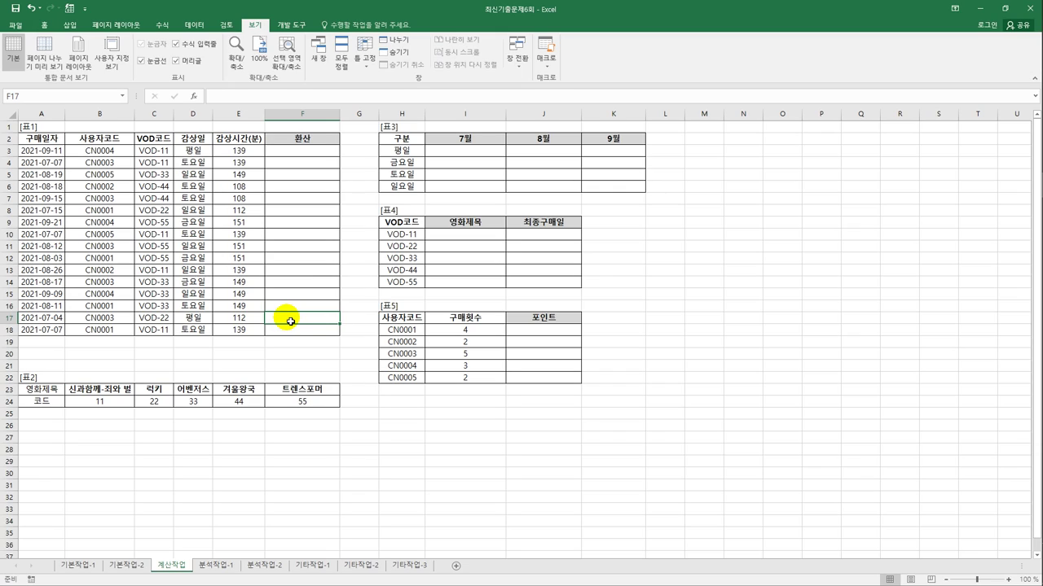
click(259, 281)
drag(261, 297, 269, 309)
click(293, 283)
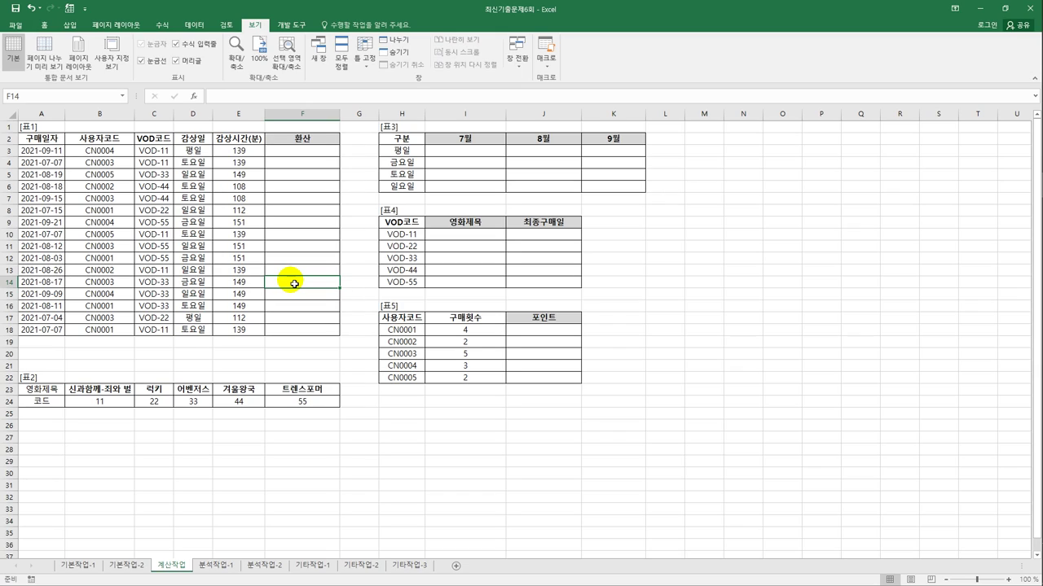
Step: Start an IF formula in the first 환산 cell, F3, with the condition E3<140
click(311, 155)
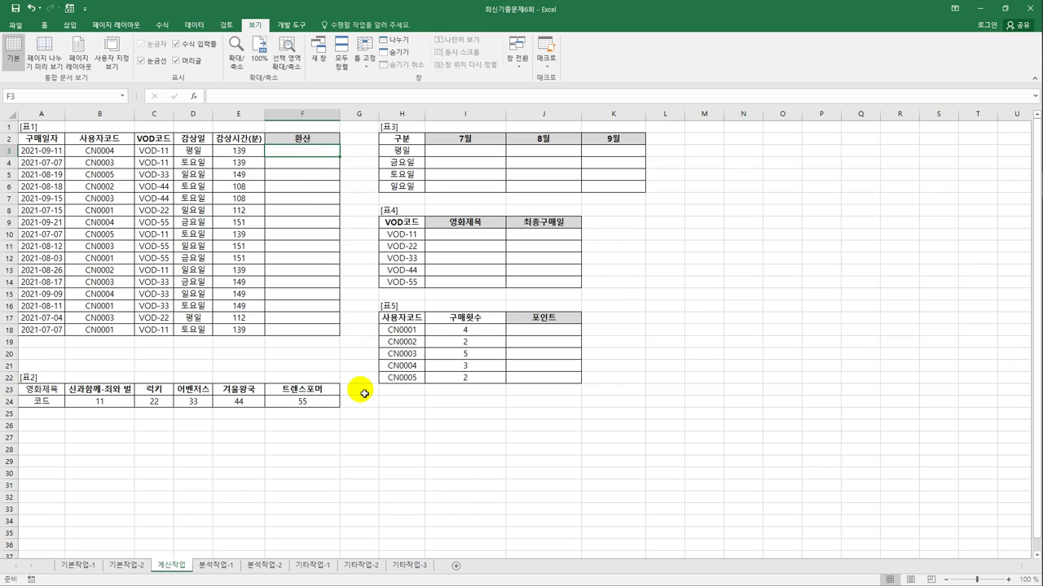
text(=i)
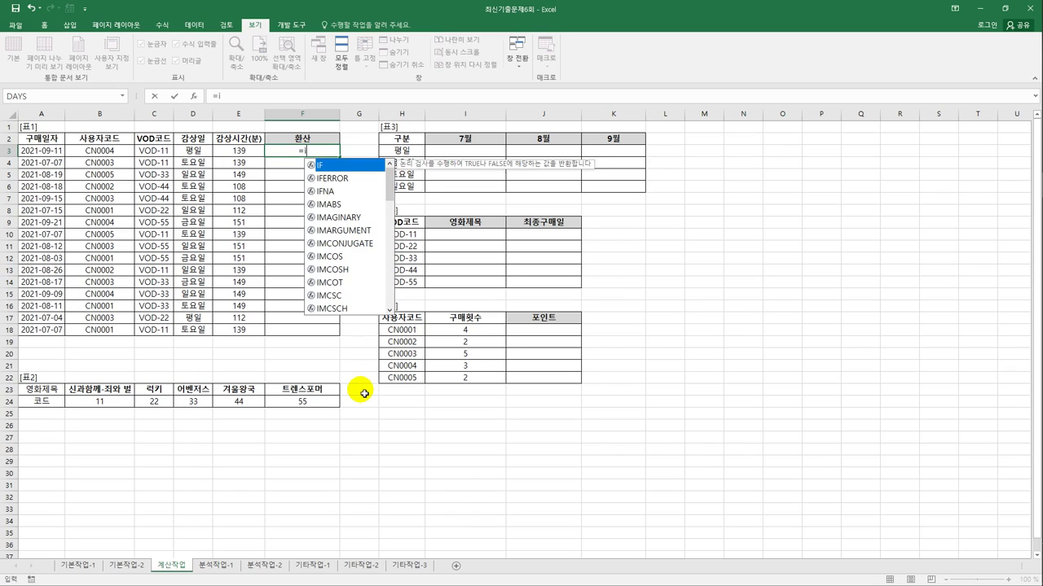
text(f()
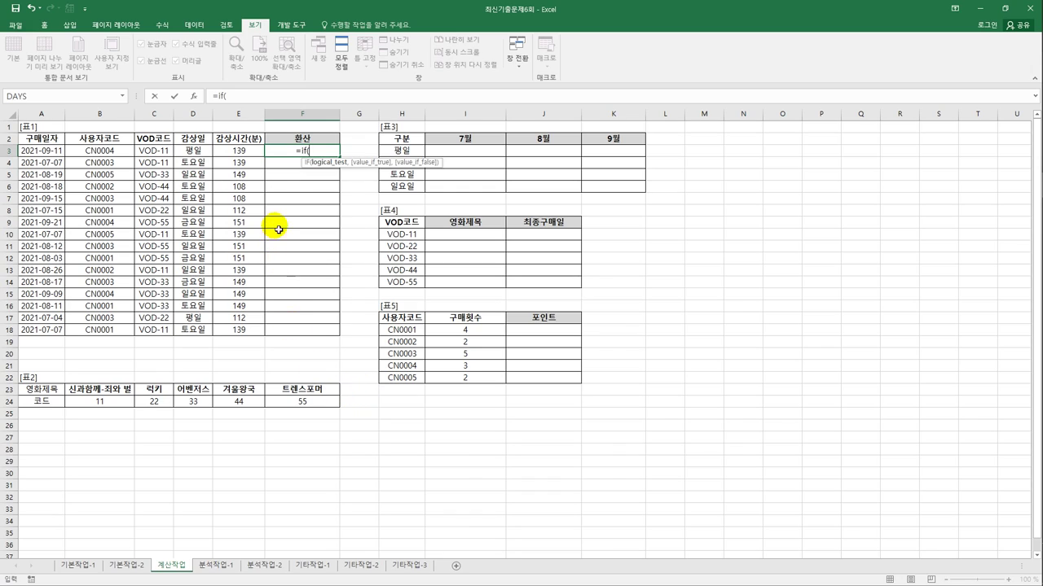
click(241, 150)
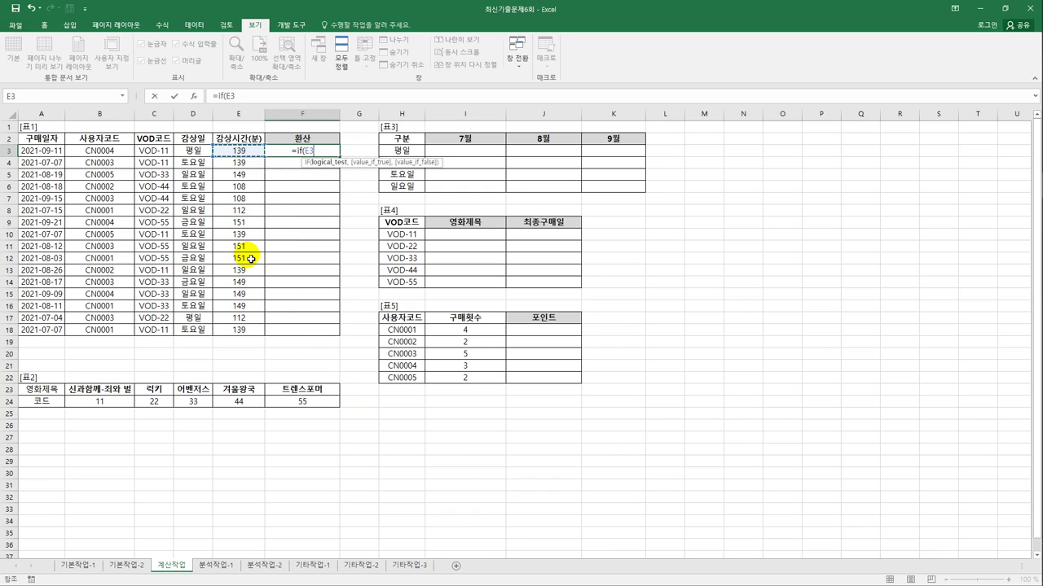
text(<)
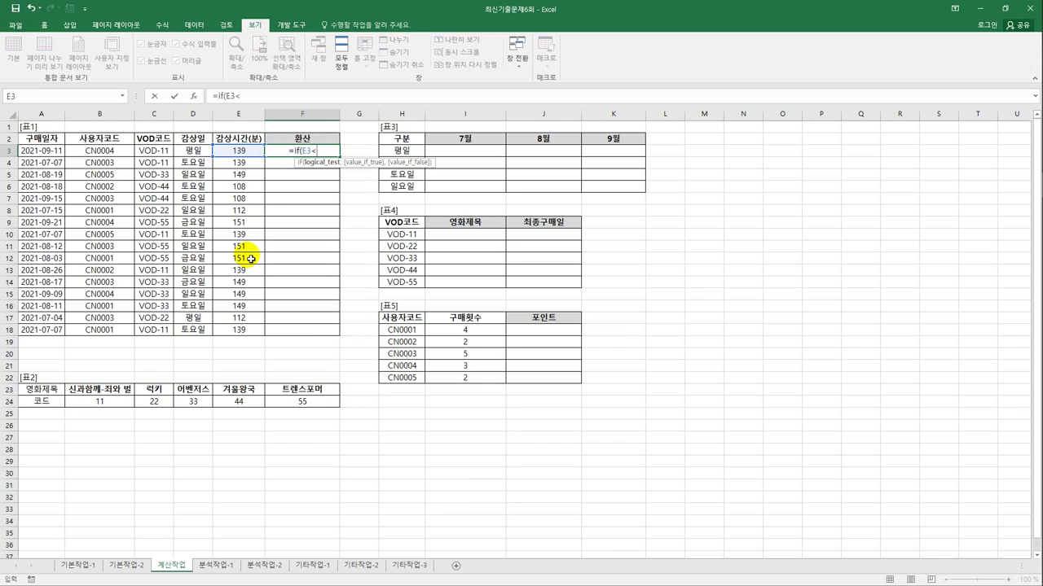
text(140)
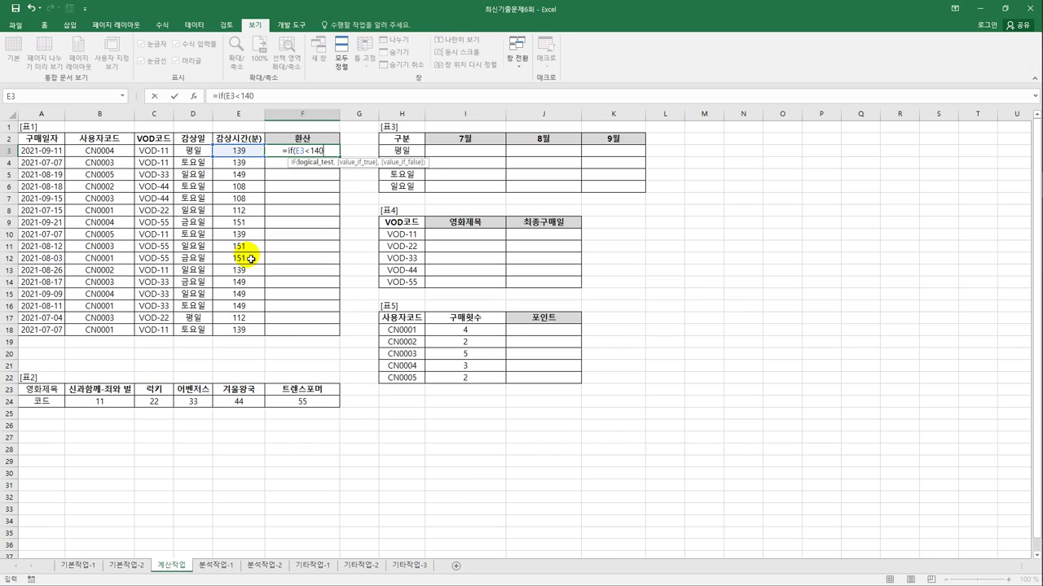
text(,)
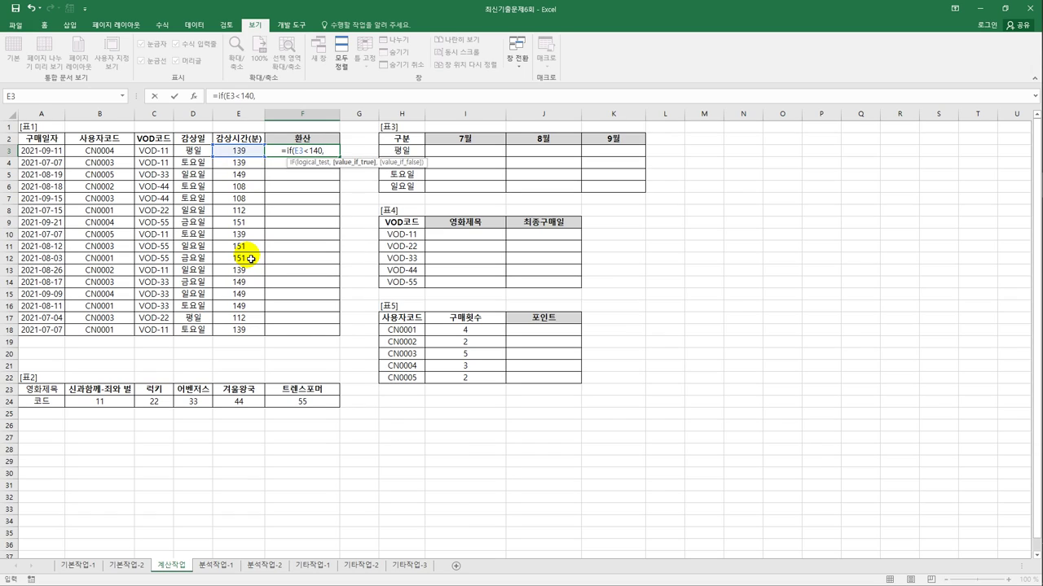
Step: Add a TEXT function as the IF formula's true value, with ROUND(E3/60,0) as the number to format
text(text)
key(Tab)
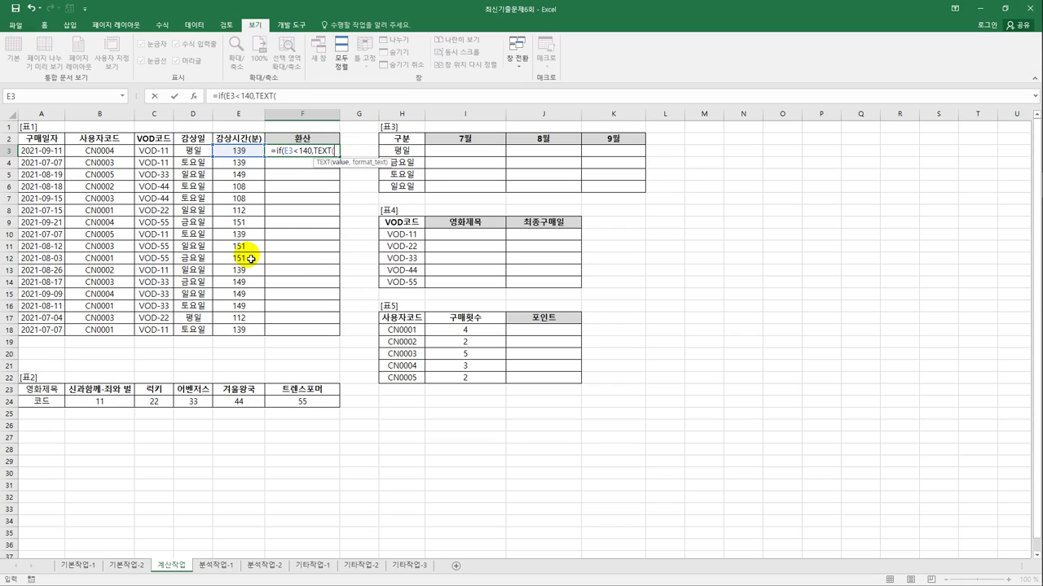
text(roun)
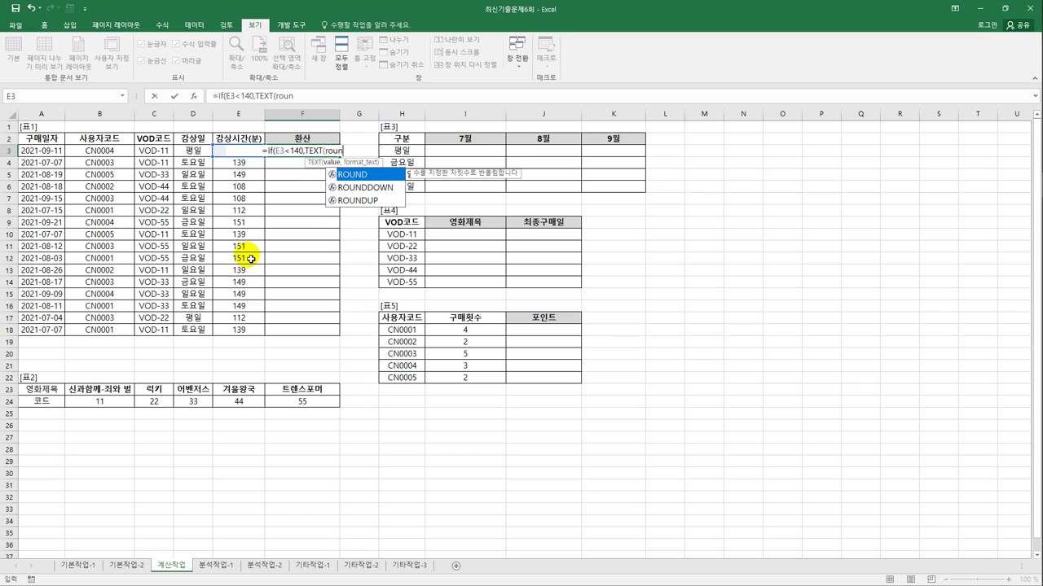
key(Tab)
key(Left)
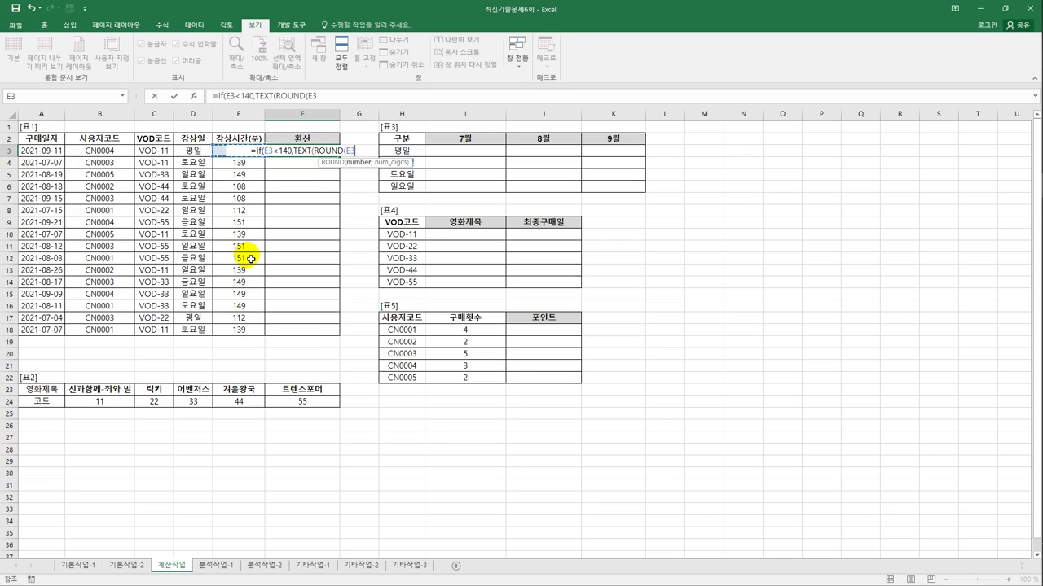
text(/60)
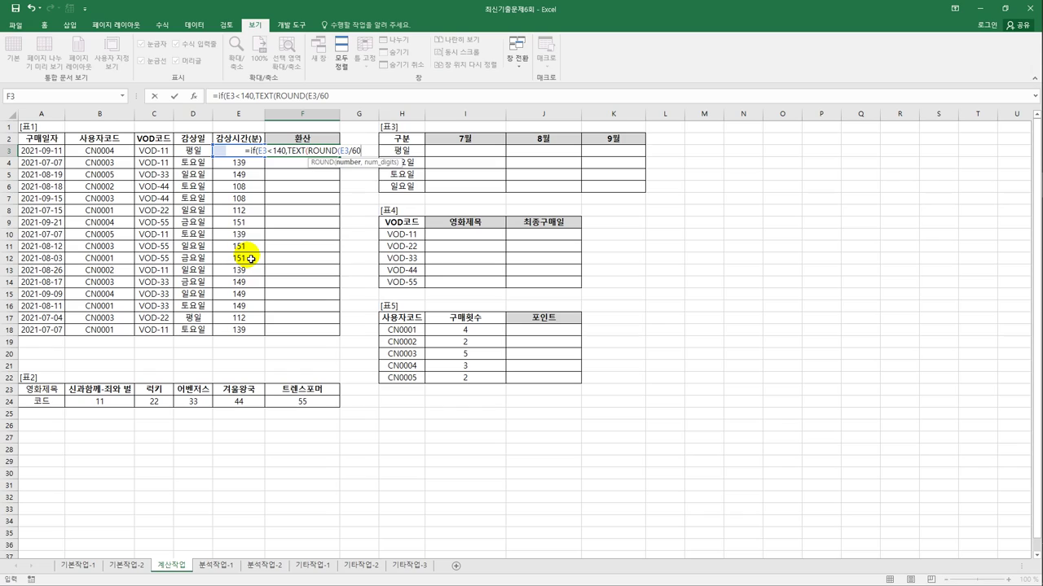
text(,)
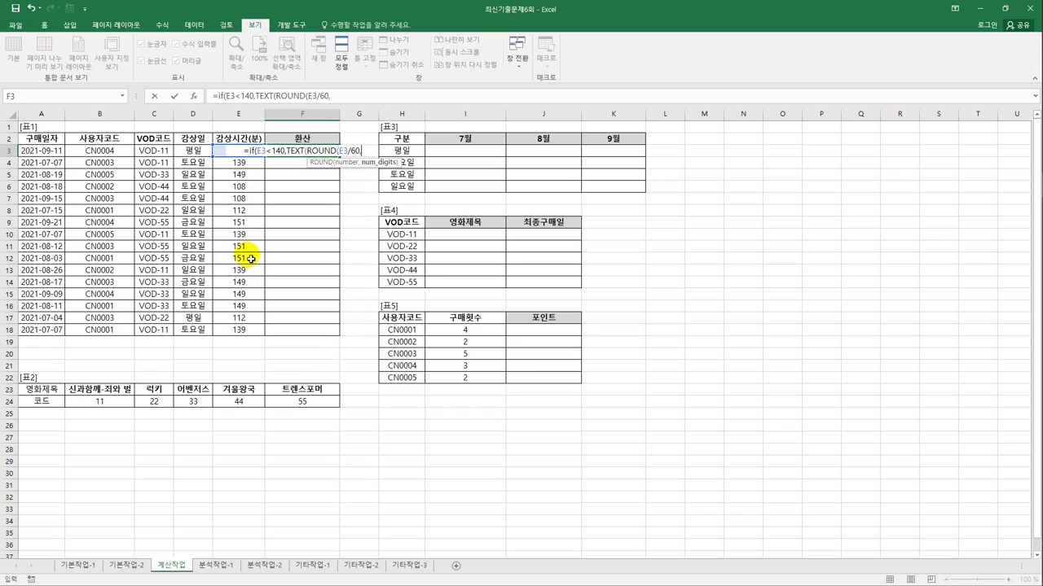
text(0)
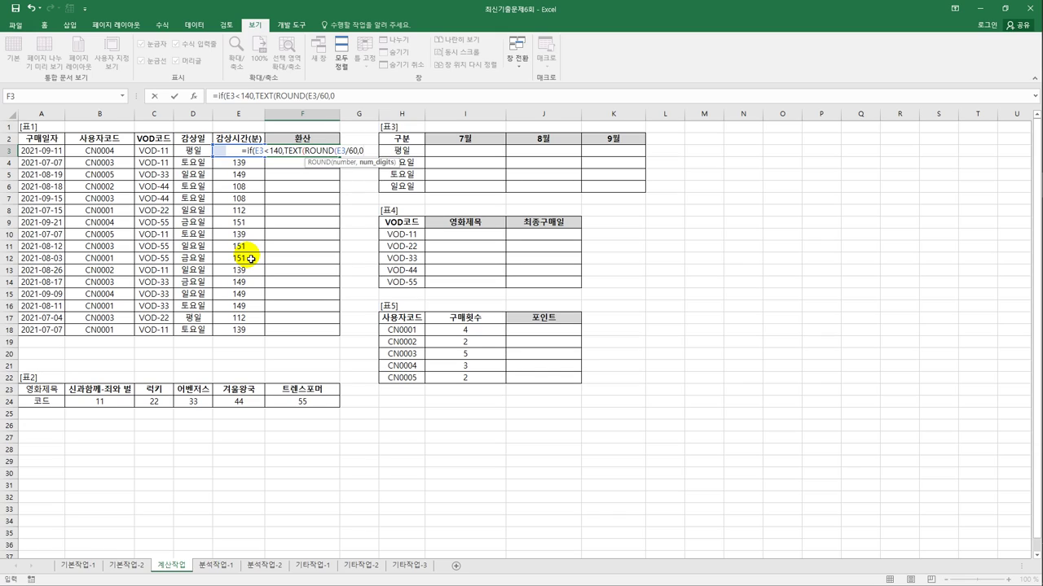
text())
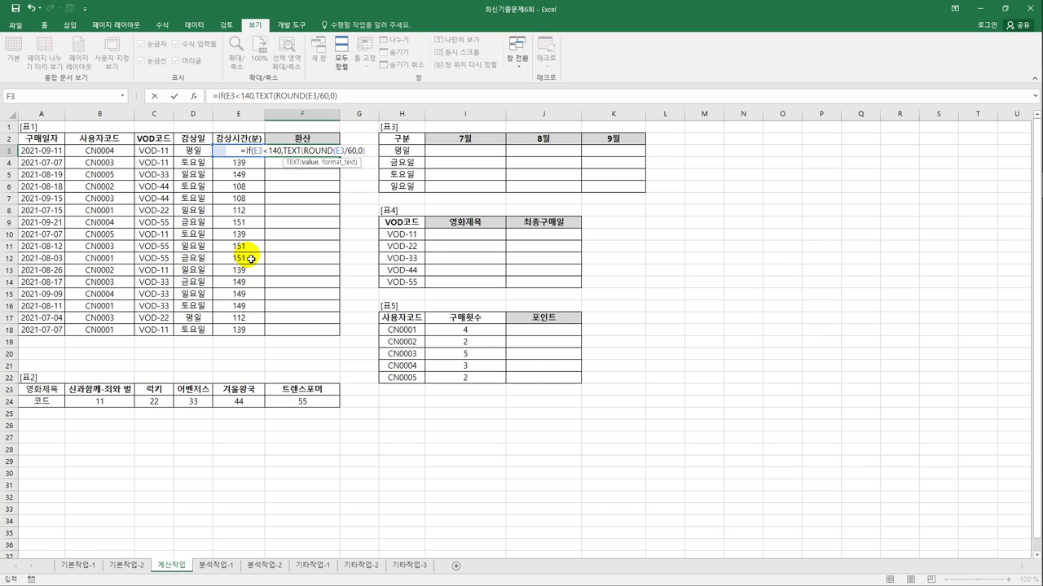
Step: Complete the true-case TEXT function with the format "0시간" and continue to the IF formula's false argument
text(,)
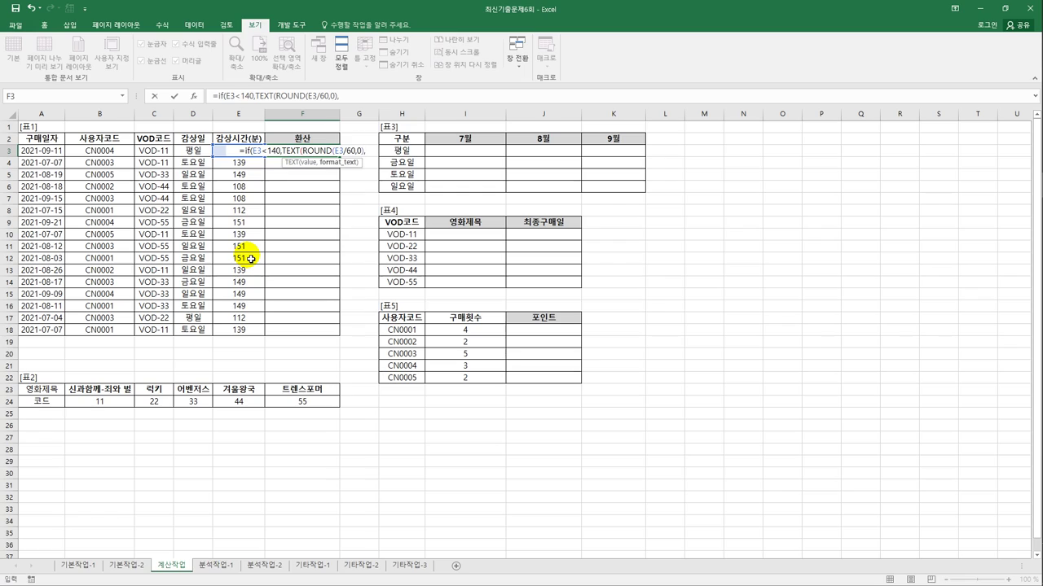
text("0)
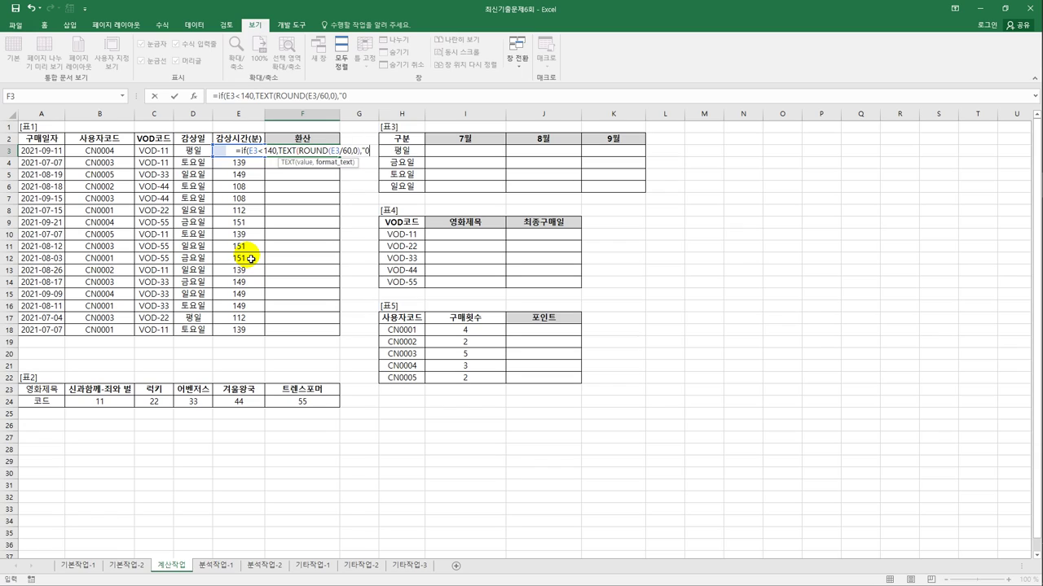
text(시간)
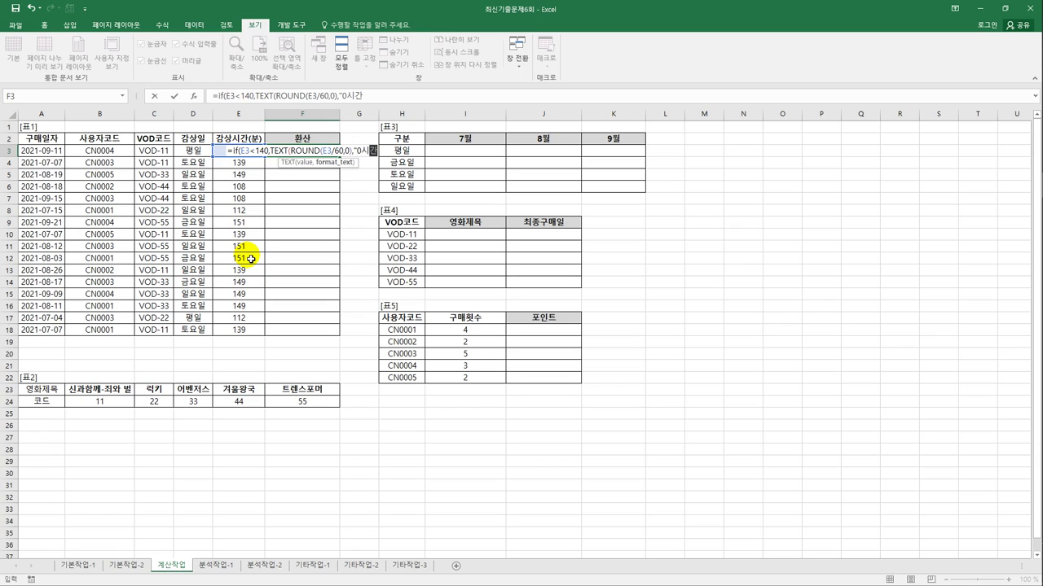
text("),)
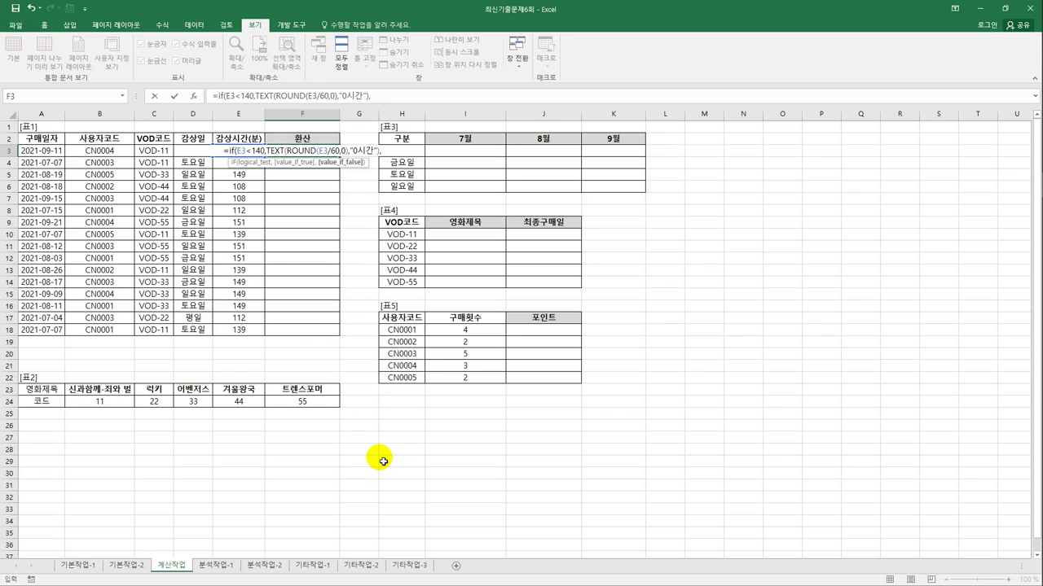
Step: Add a TEXT function as the IF formula's false value, with (E3-MOD(E3,60))/60 as the number to format
text(text()
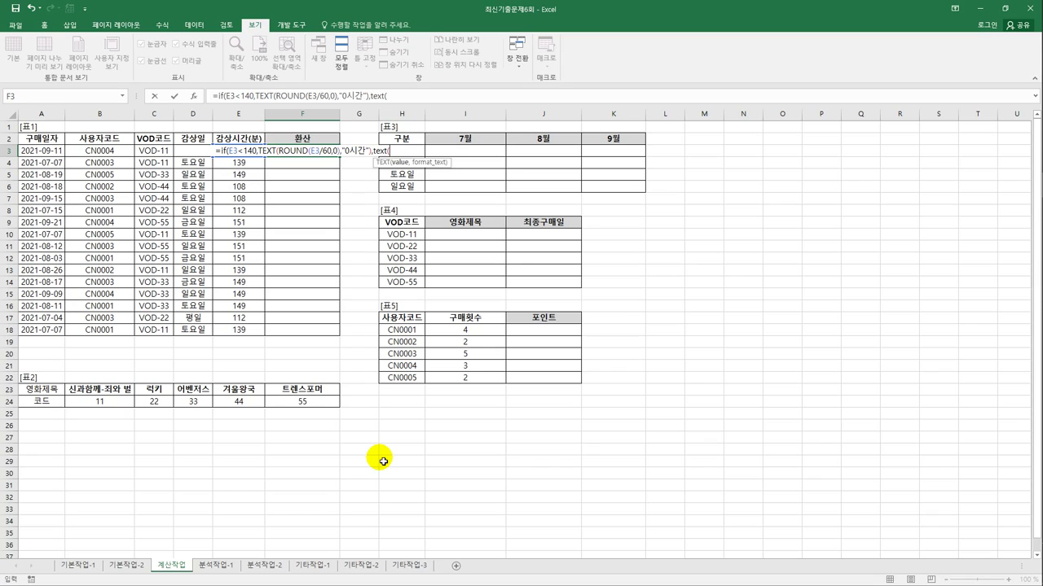
text(()
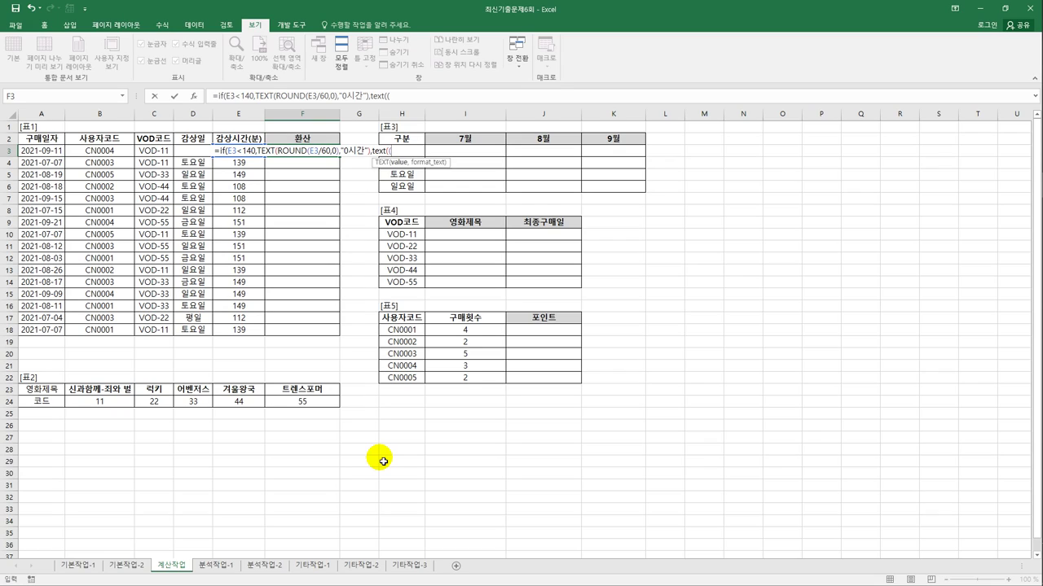
key(Left)
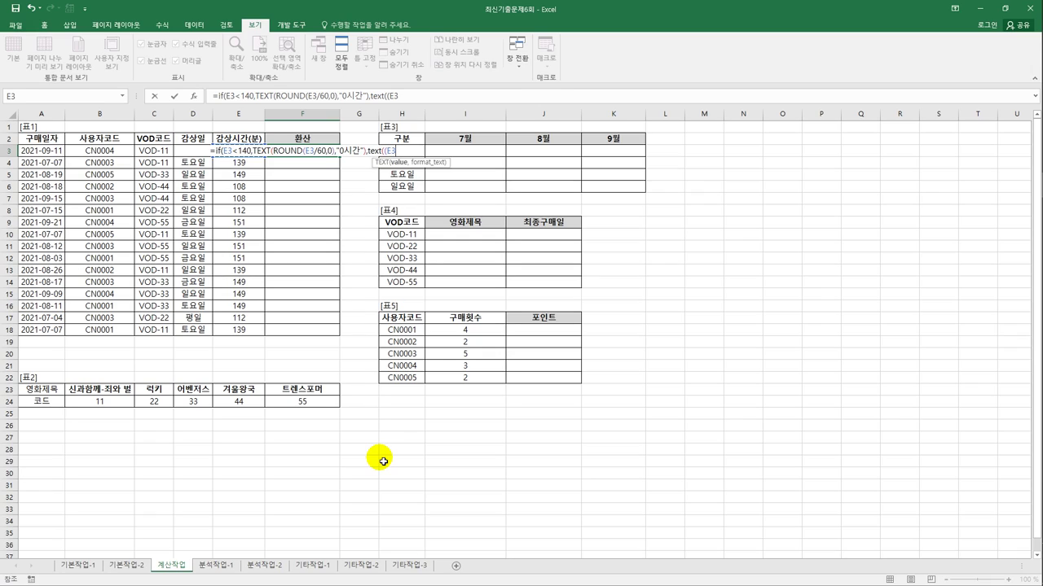
text(-)
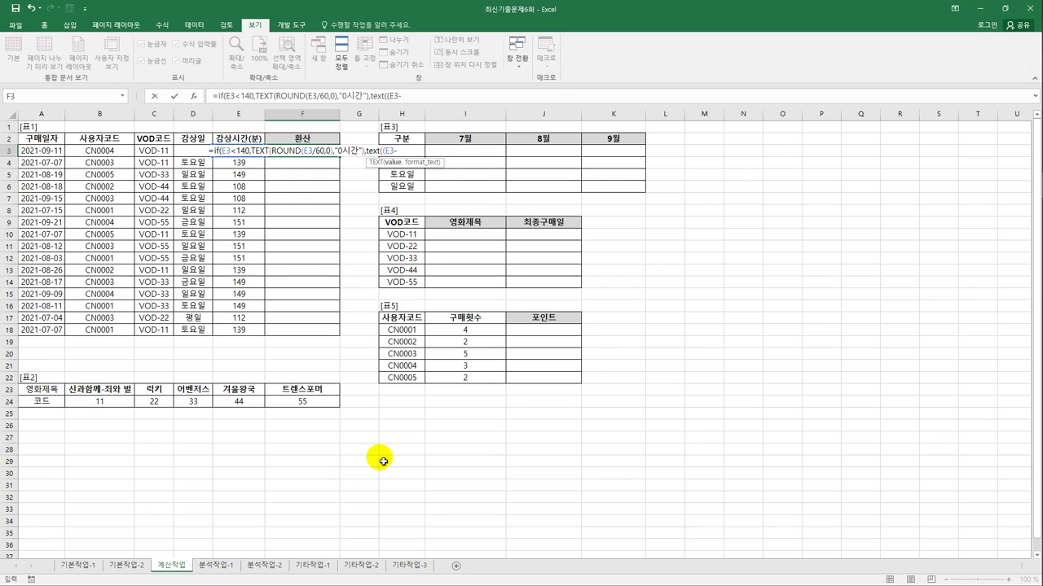
text(MOD()
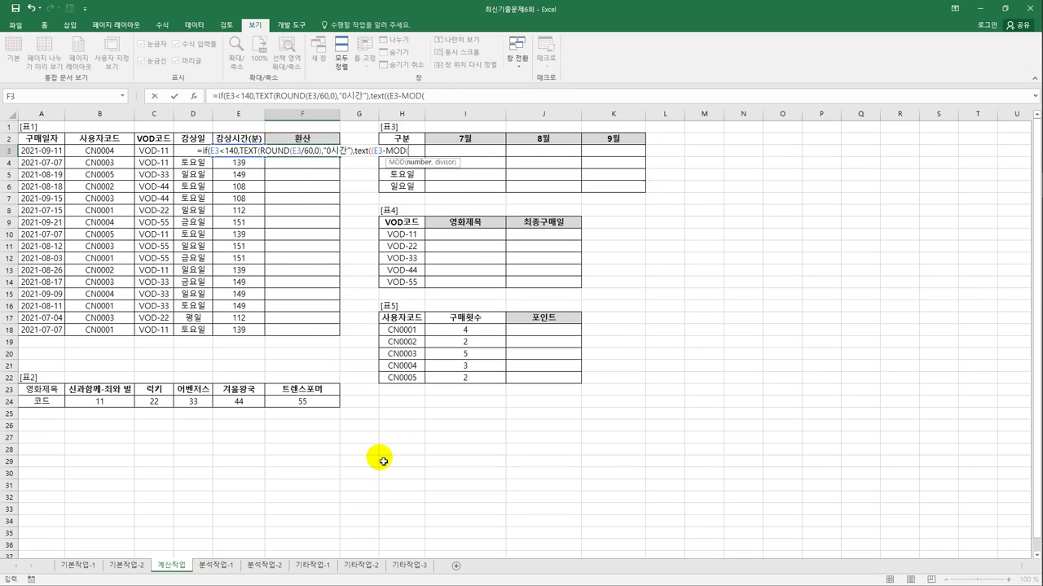
key(Left)
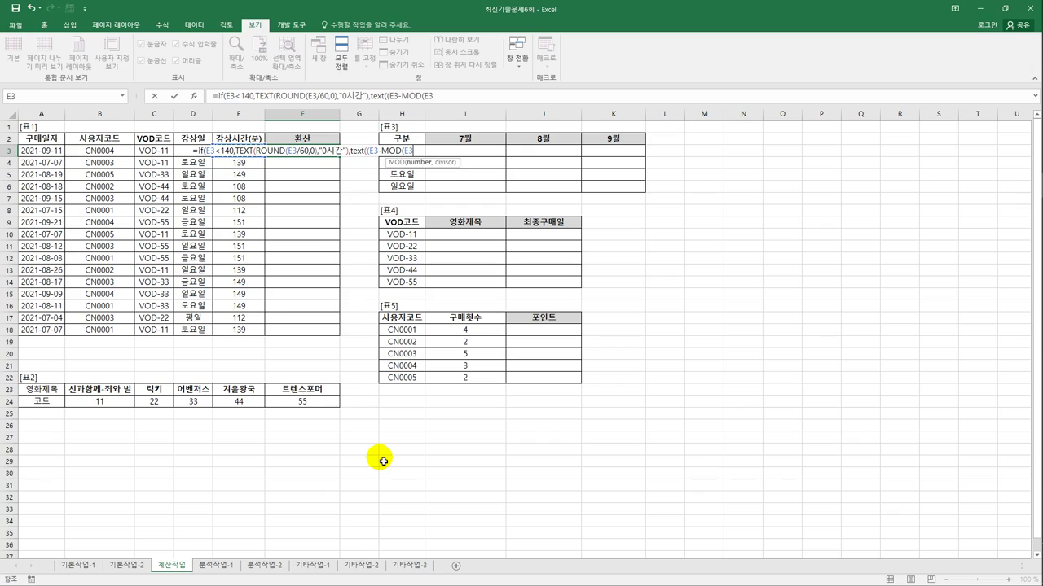
text(,60)
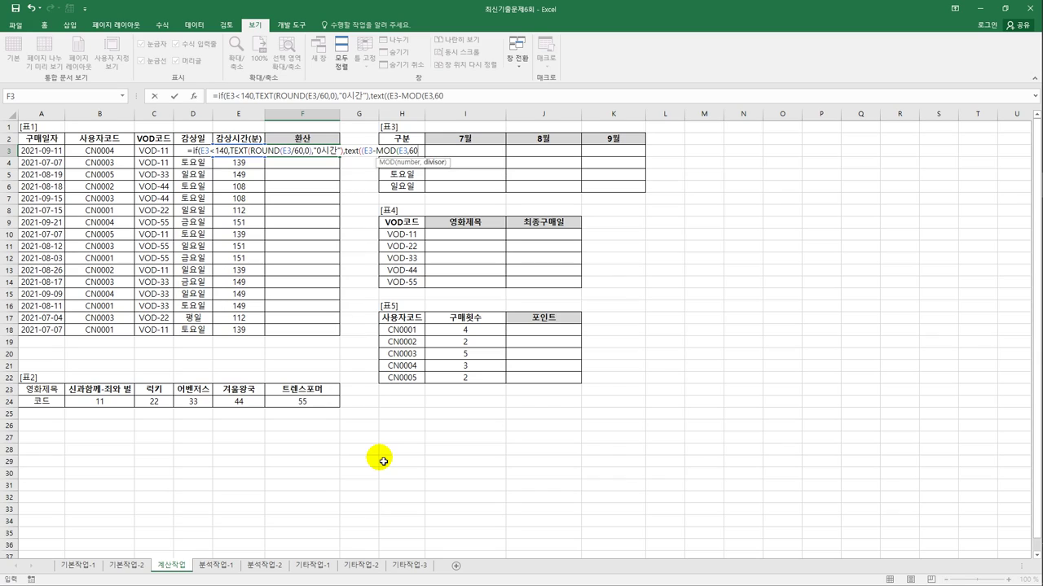
text())
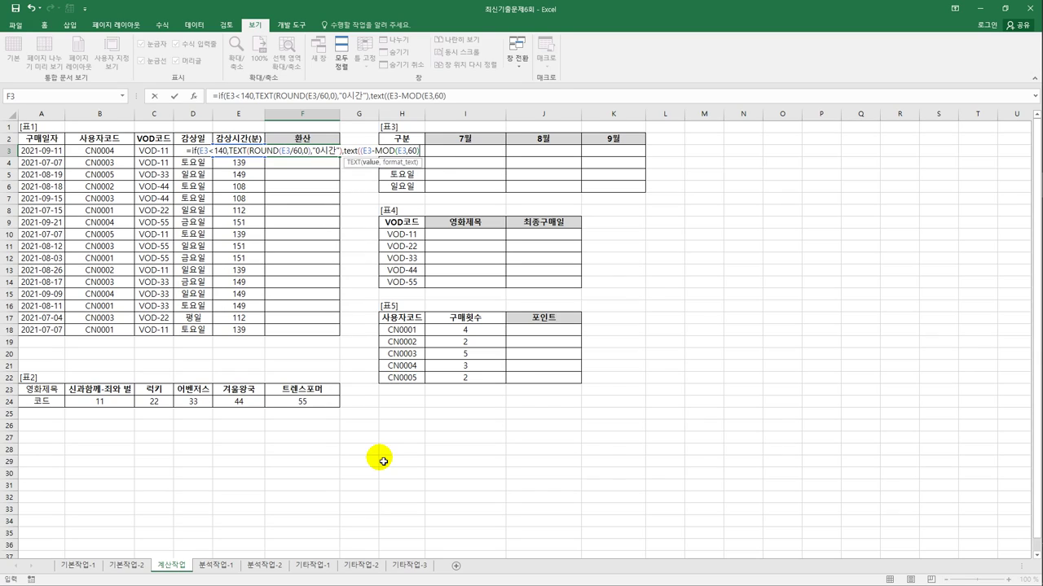
text())
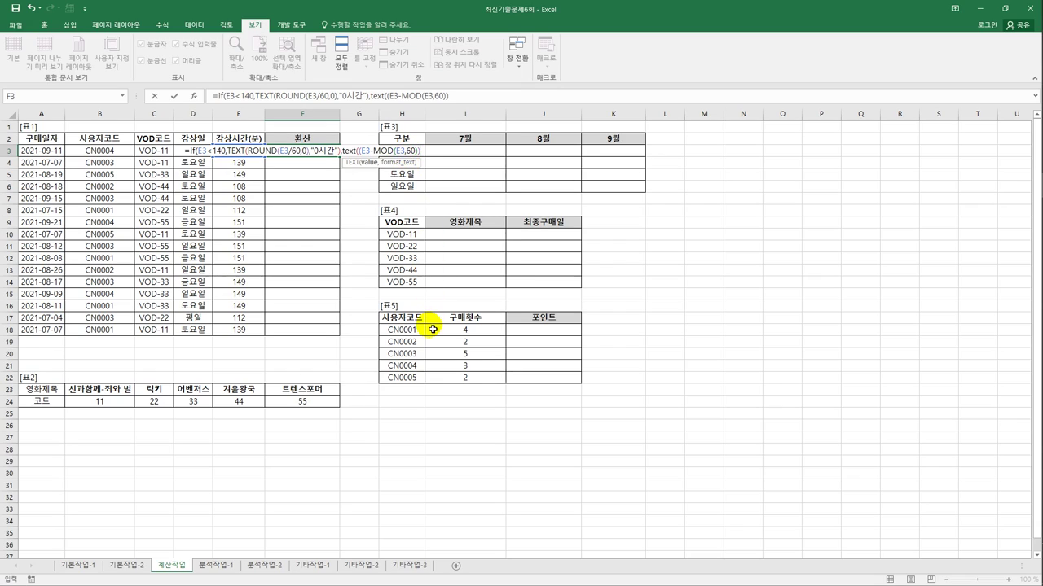
click(466, 97)
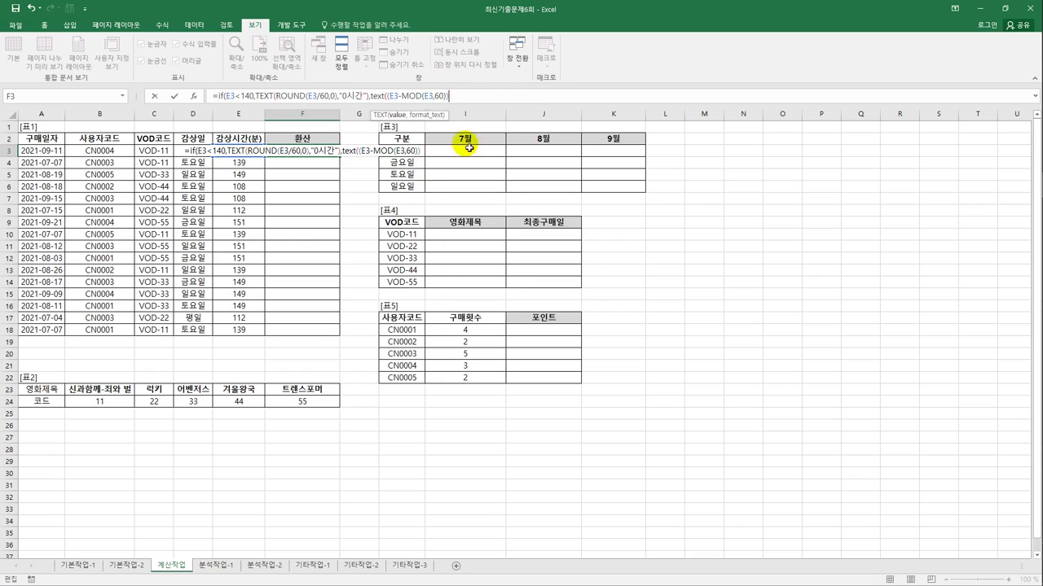
text(/)
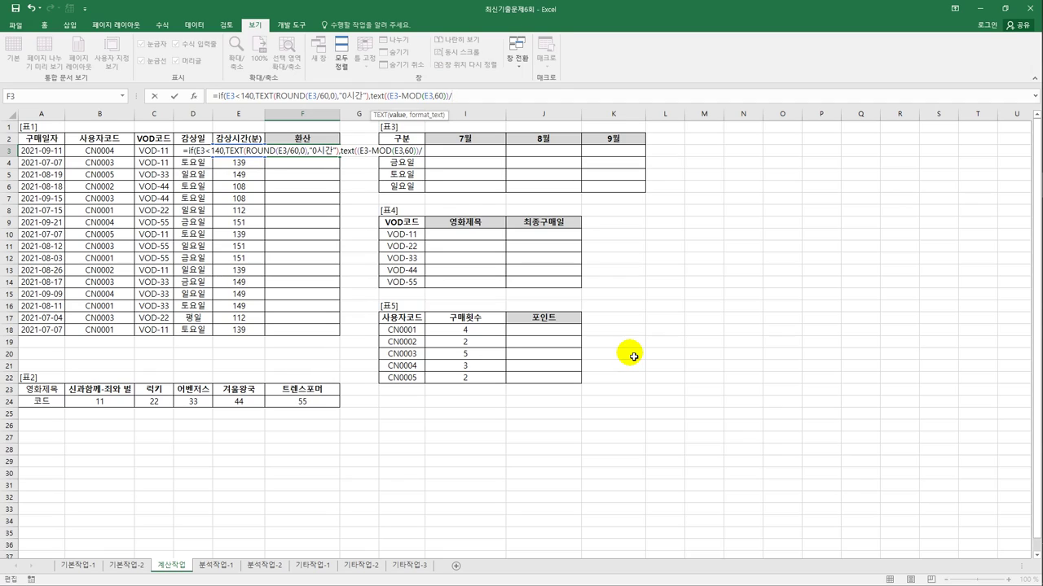
text(60)
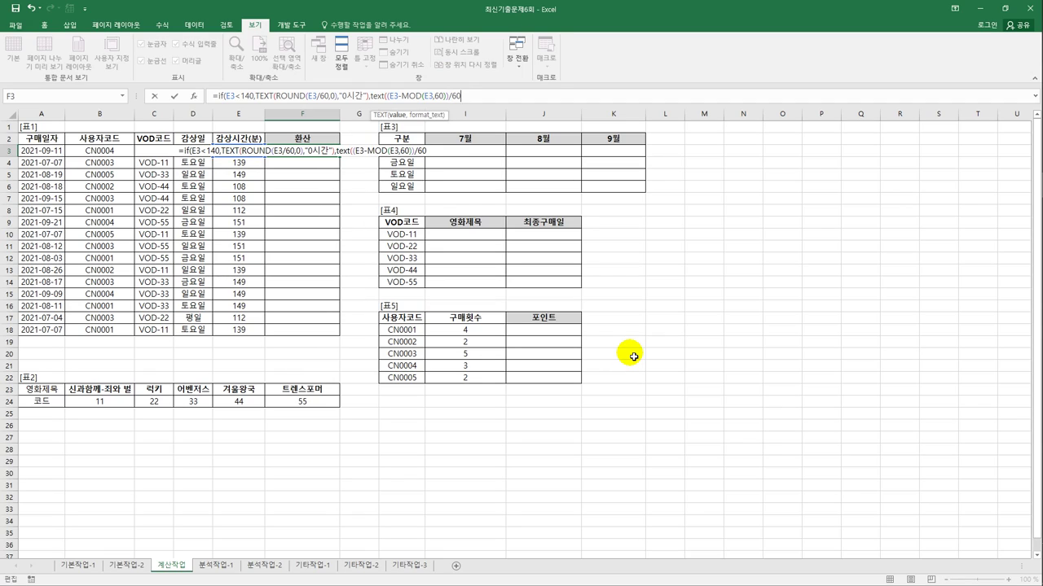
Step: Complete the false-case TEXT function with the format "0시간"
text(,"0)
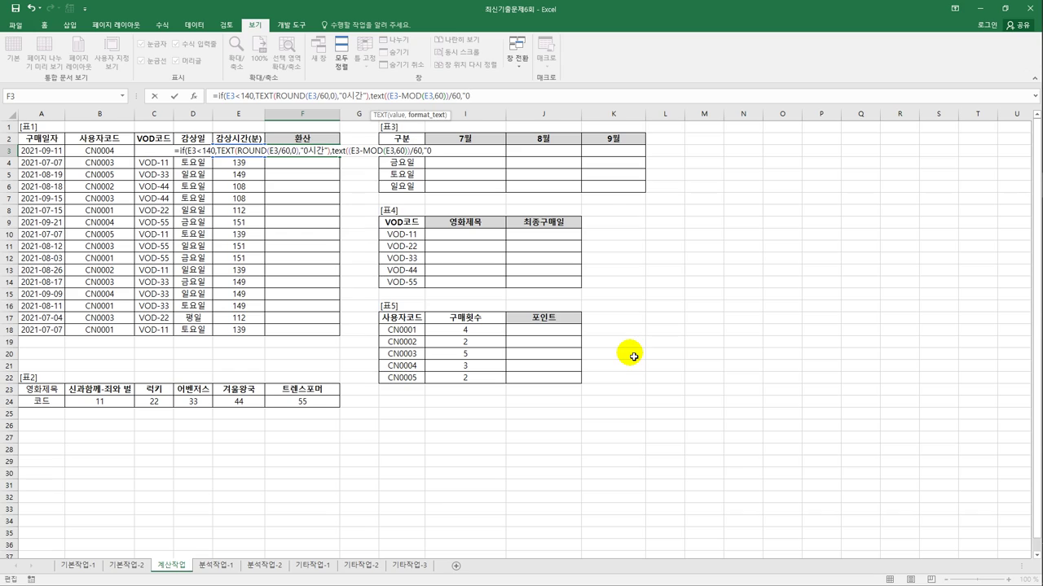
text(tl)
key(BackSpace)
key(BackSpace)
key(Hangul)
text(시간")
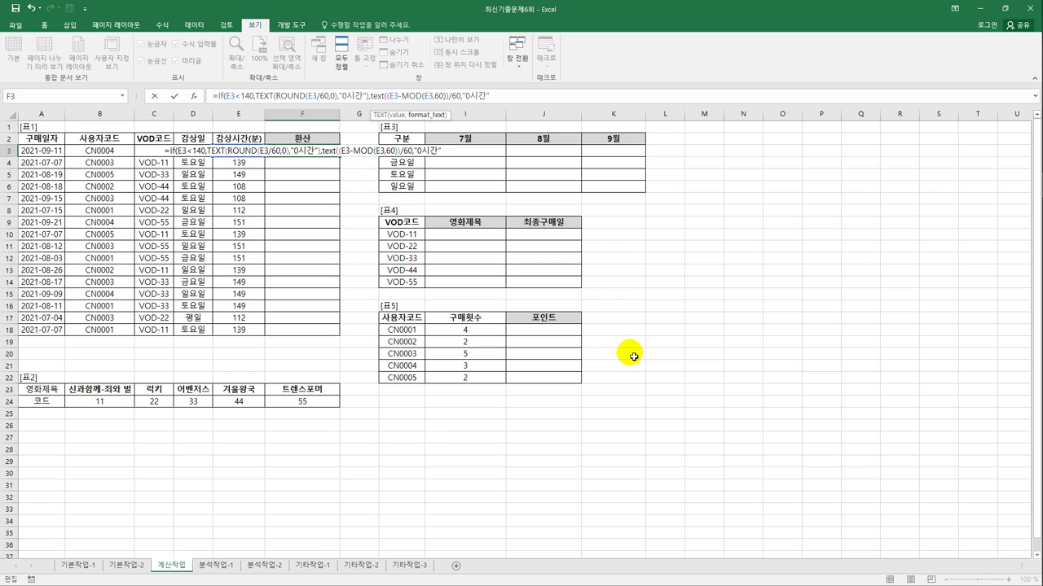
text())
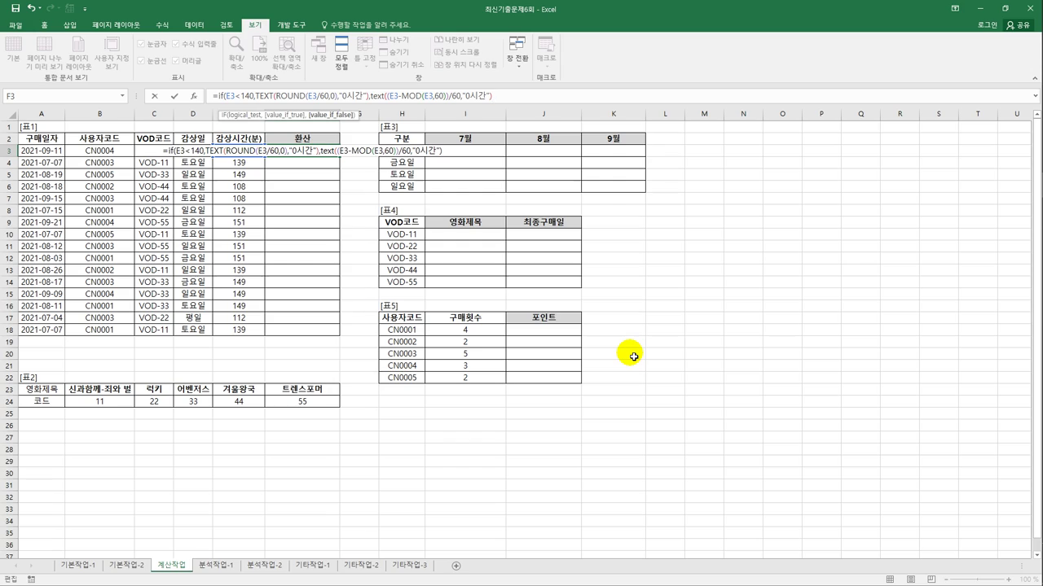
Step: Append &TEXT(MOD(E3,60),"0분") to complete the IF formula in F3, and fill it down the 환산 column to F18
text(&)
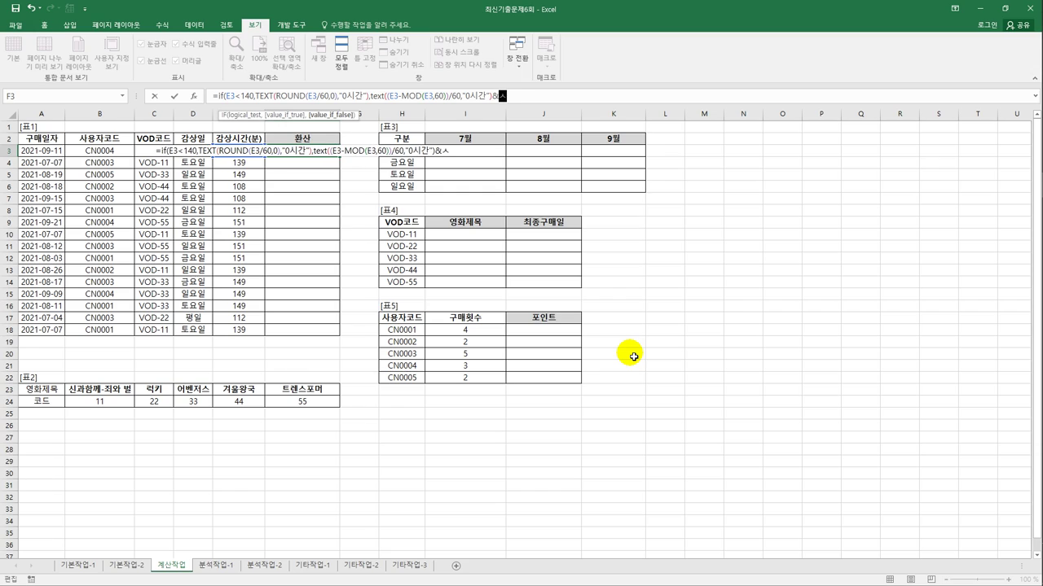
text(text)
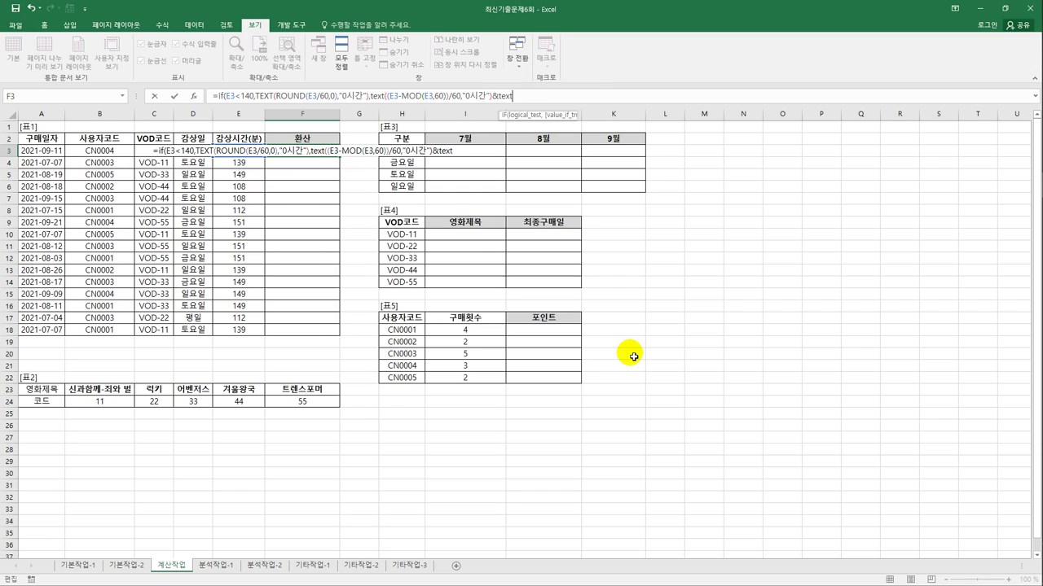
text((mod(e)
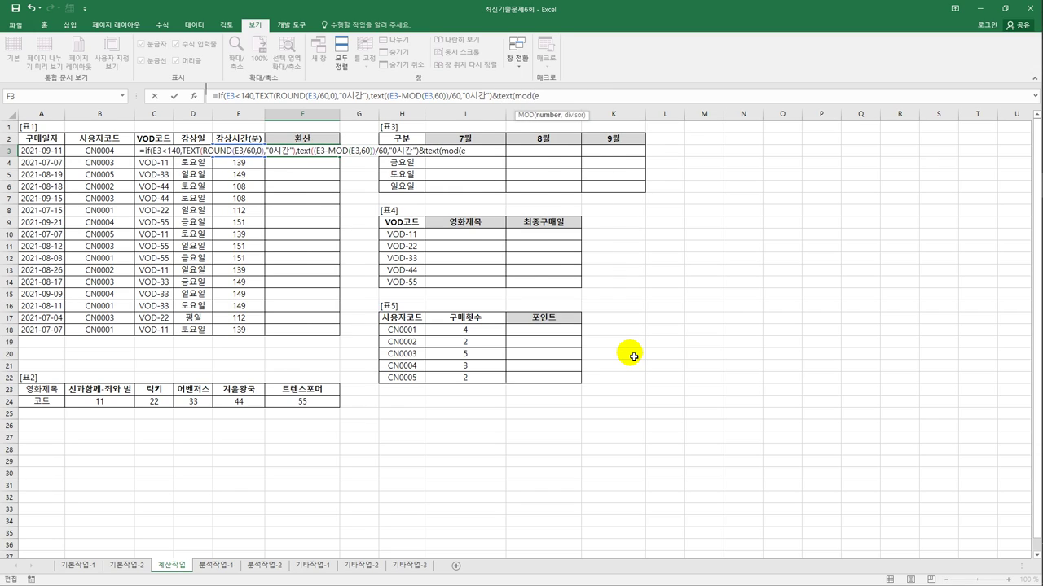
text(3,60))
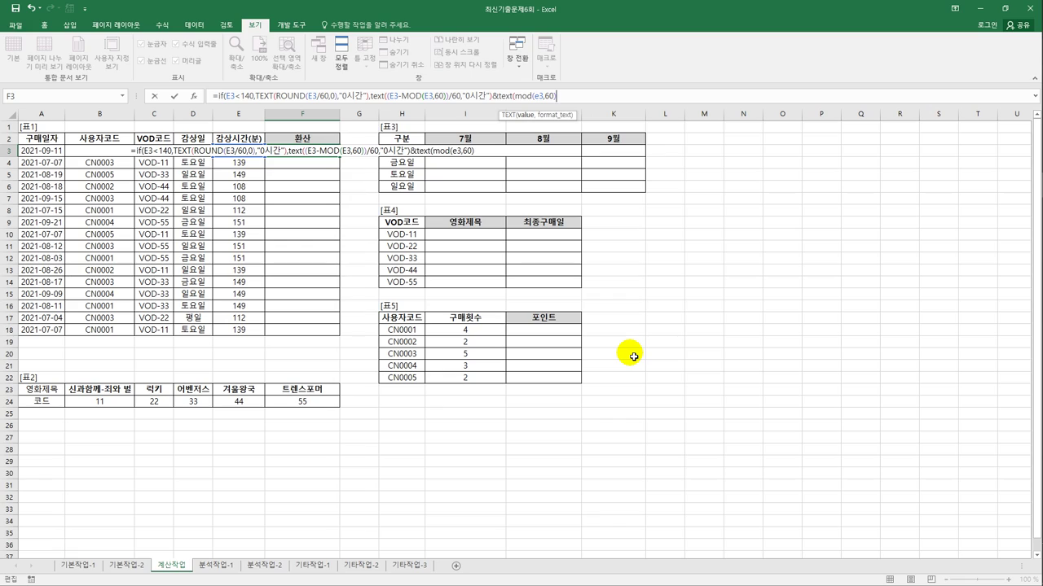
text(,"0)
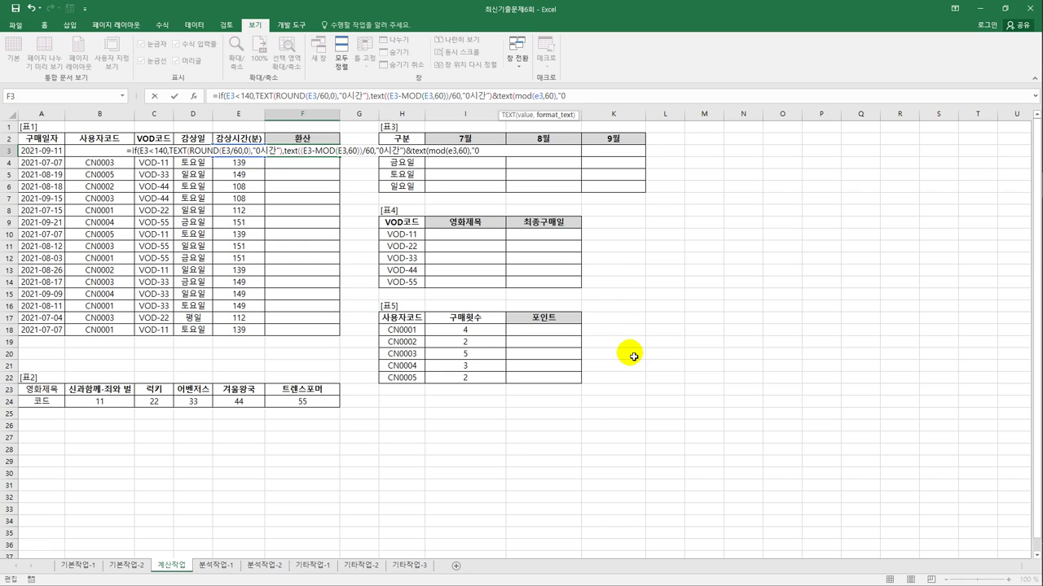
text(분)
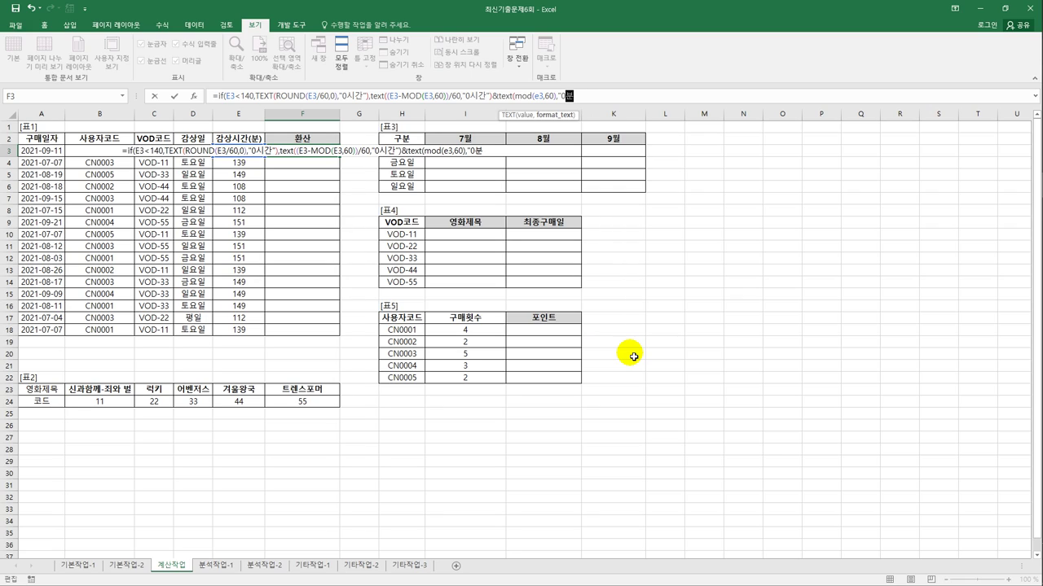
text(")))
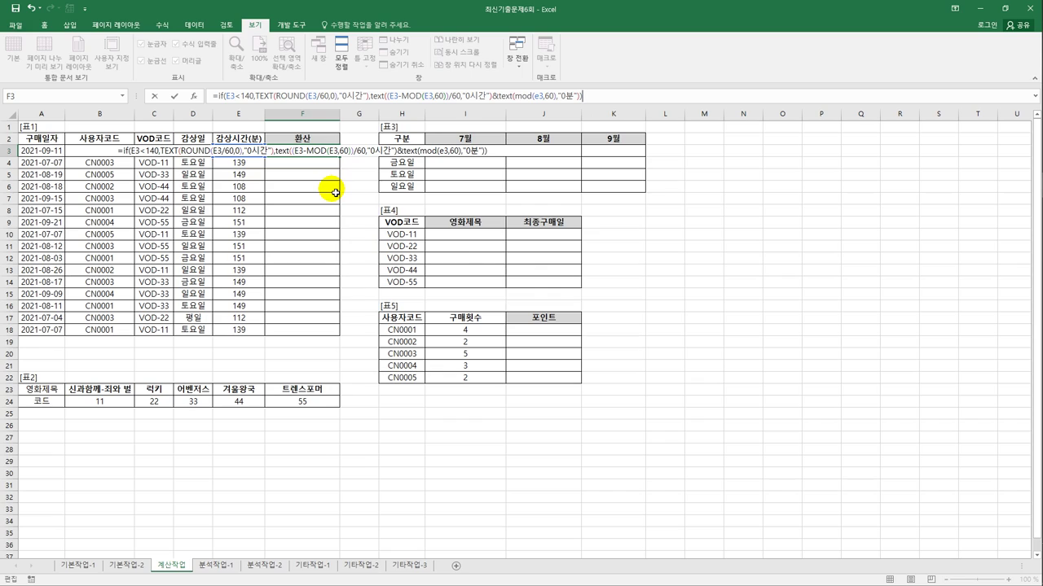
key(ctrl+Return)
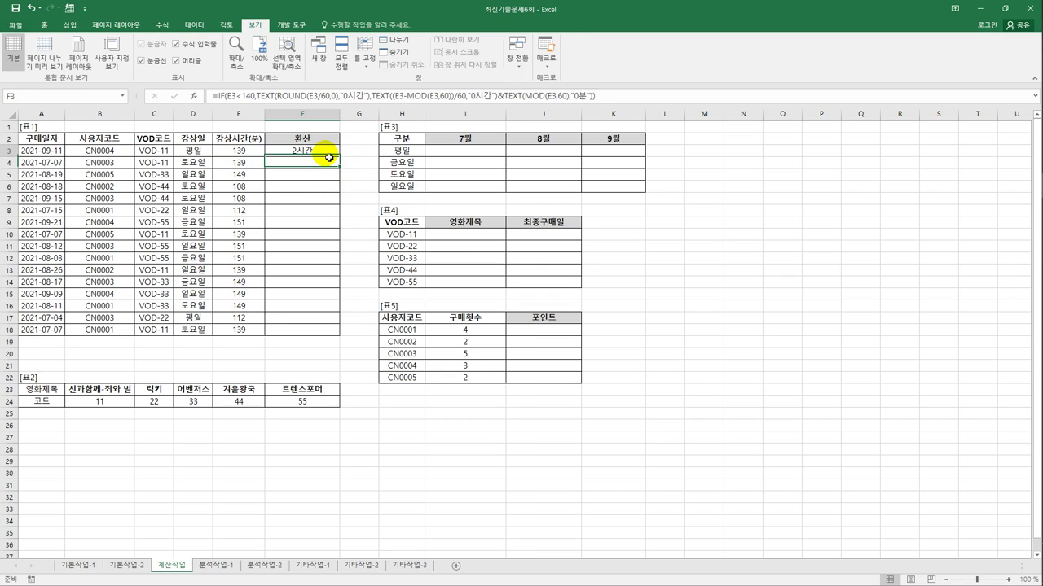
drag(341, 160, 337, 338)
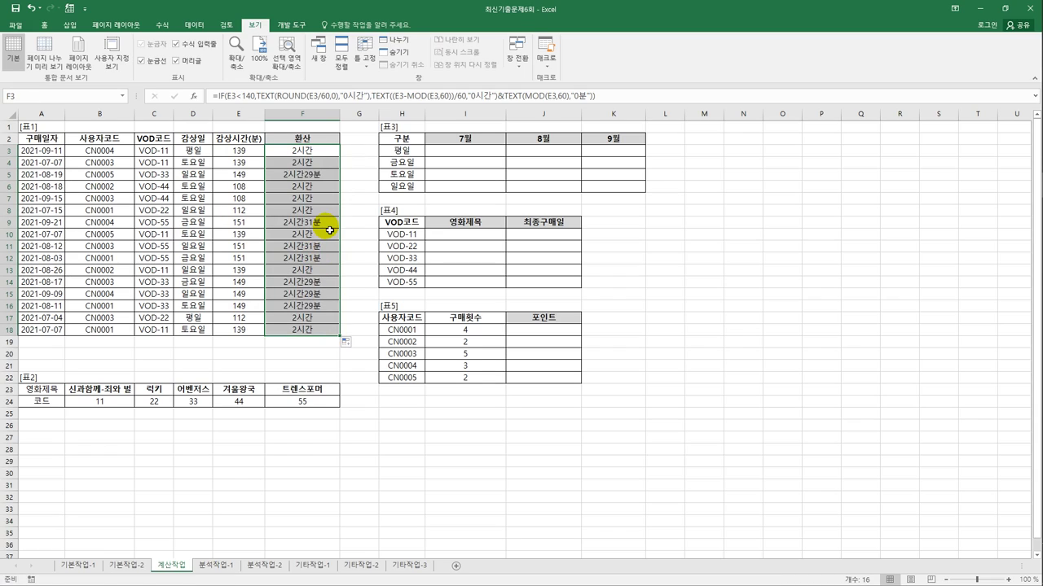
Step: Check the 환산 results in 표1 for the rows whose 감상시간(분) is under 140
drag(238, 150, 252, 164)
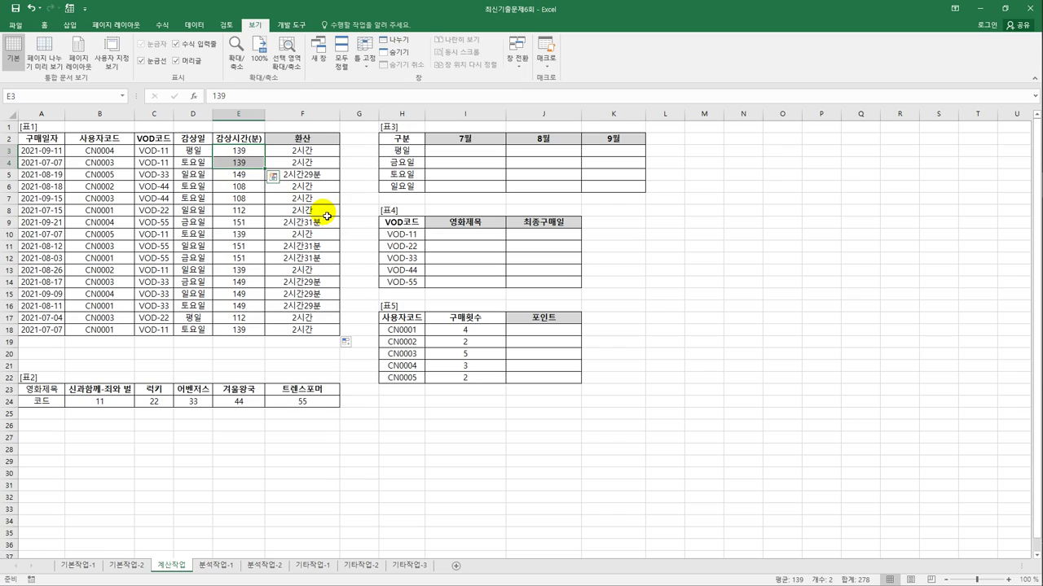
drag(317, 150, 319, 168)
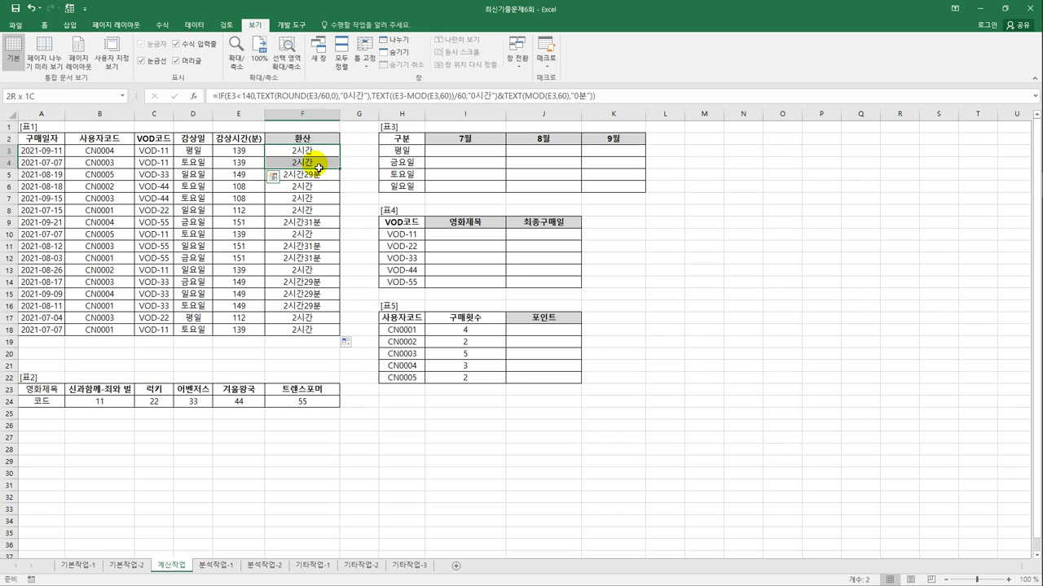
drag(319, 168, 319, 168)
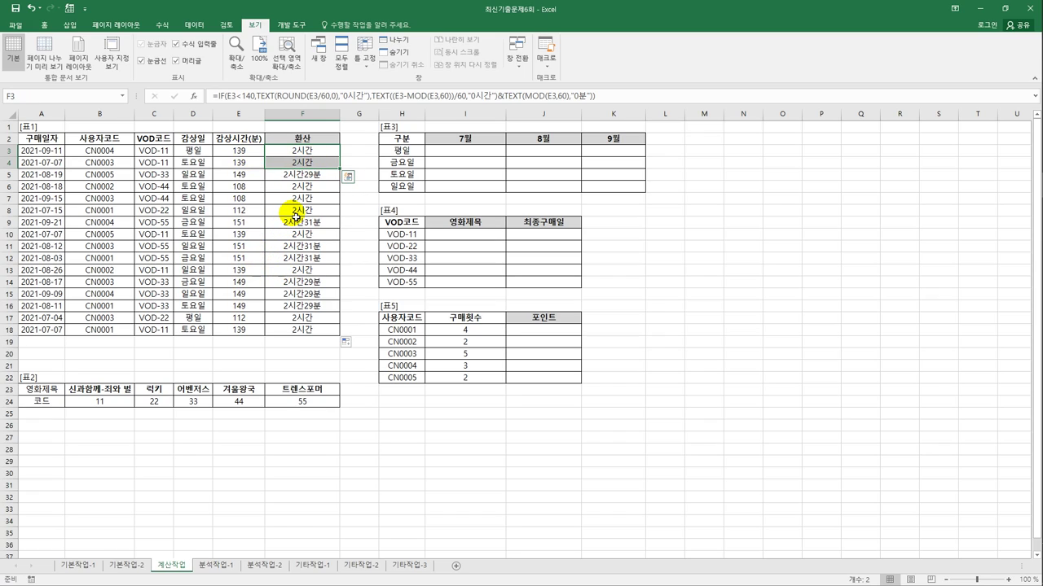
key(Down)
key(Down)
key(Down)
key(Down)
key(Down)
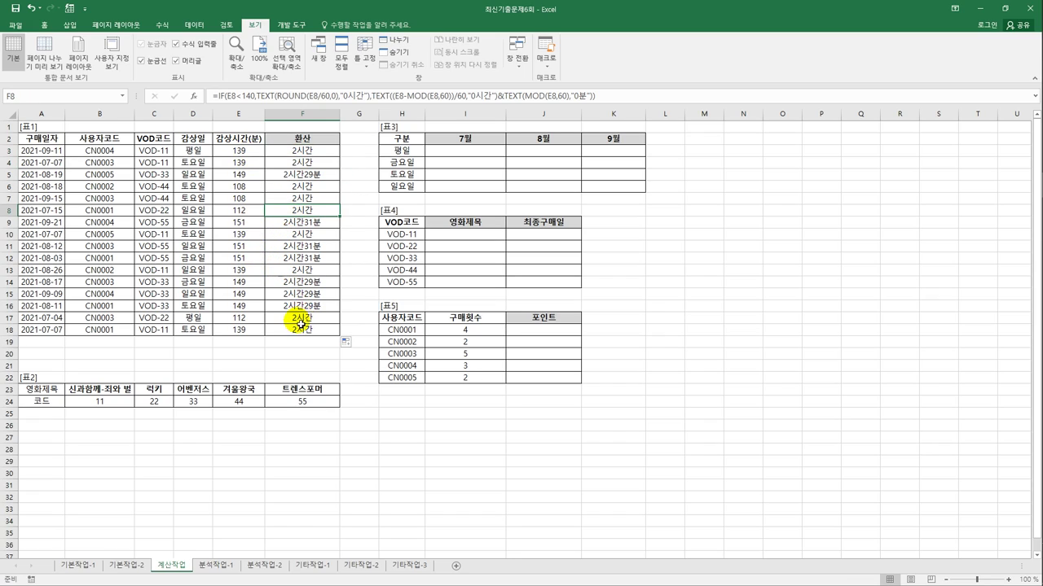
drag(302, 318, 302, 331)
Step: Check the 환산 results for rows of 140 minutes or more, and examine the false-case part of the formula in F9
click(254, 177)
click(284, 175)
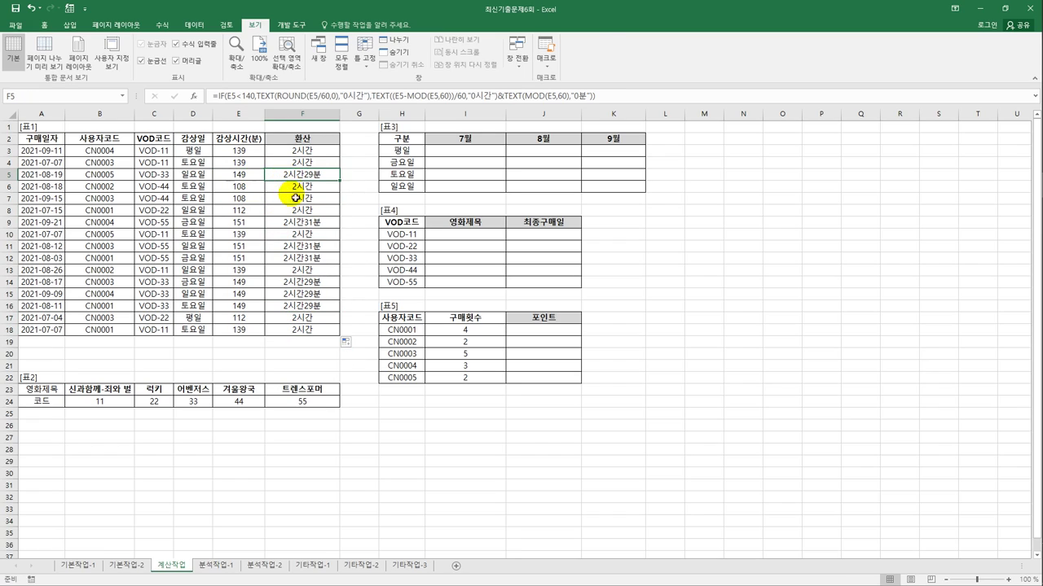
drag(289, 245, 288, 256)
click(289, 225)
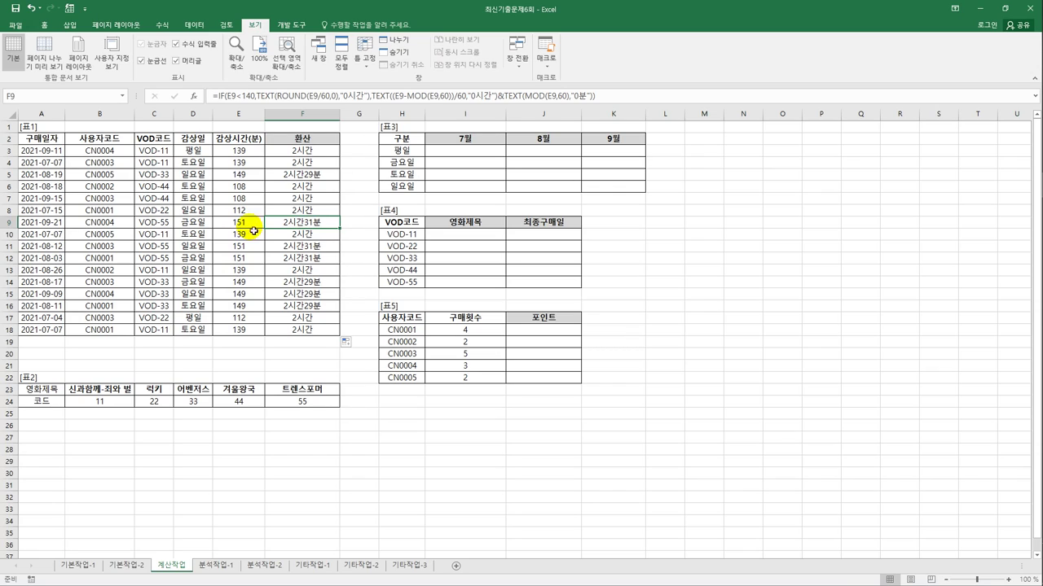
click(468, 97)
drag(469, 101, 487, 102)
key(Escape)
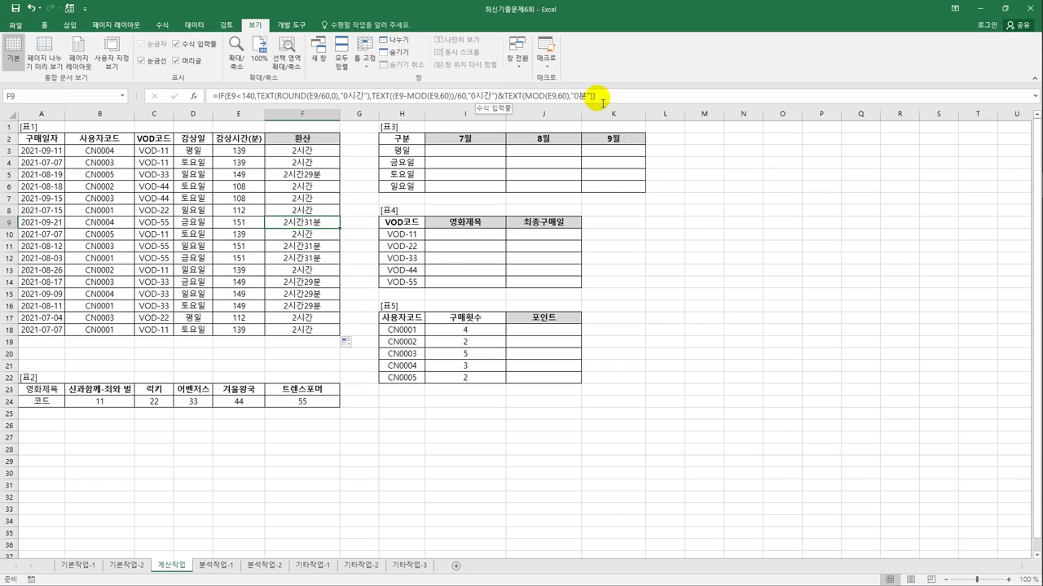
click(335, 152)
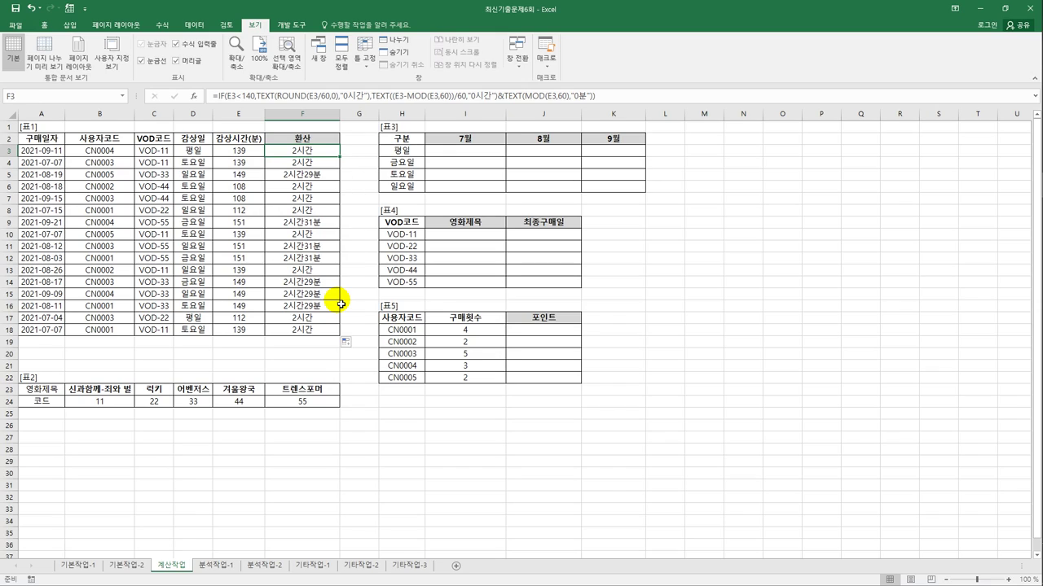
Step: Start an IFERROR formula in I3 of 표3 with an empty string "" as its error value
click(457, 153)
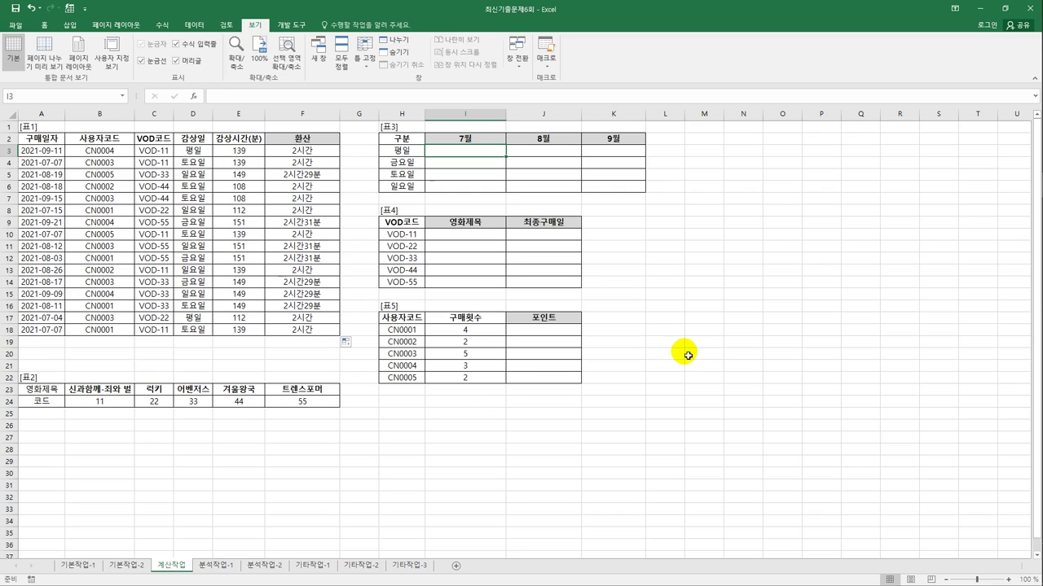
text(=)
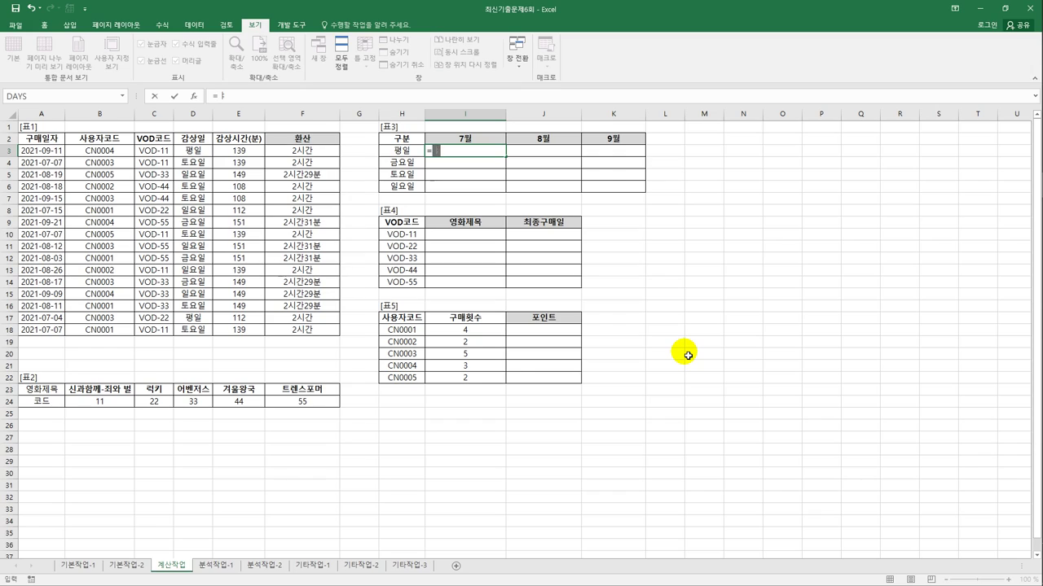
text(If)
key(Down)
key(Tab)
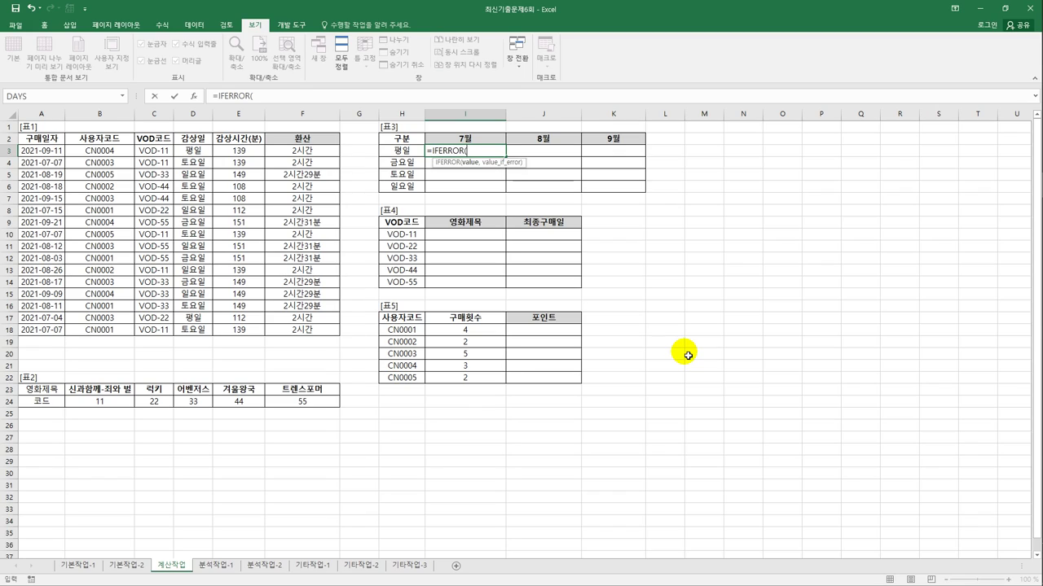
text(,""))
Step: Nest AVERAGE(IF( as the value argument of the IFERROR function in I3
click(466, 152)
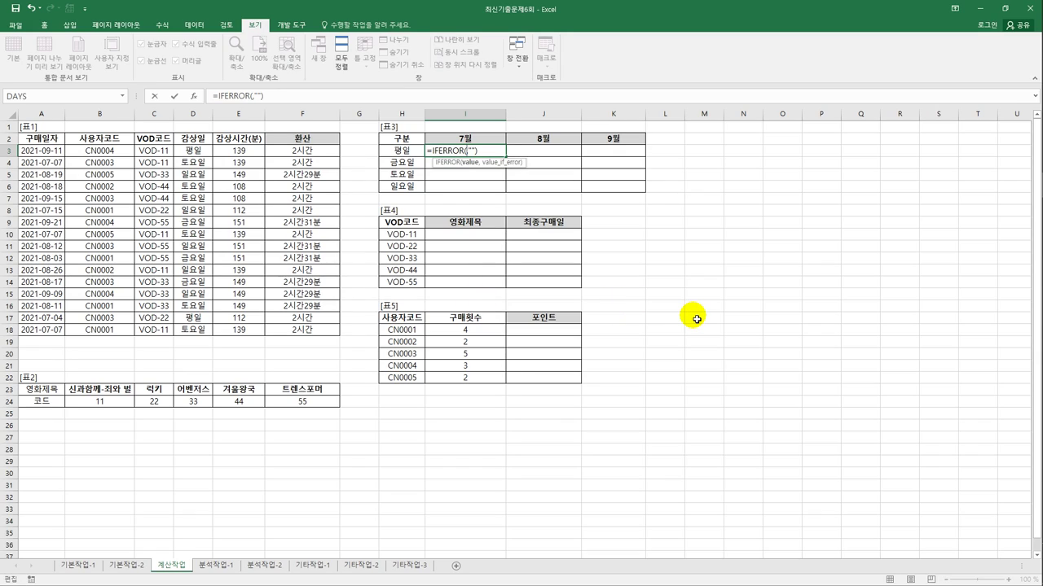
text(av)
key(Down)
key(Tab)
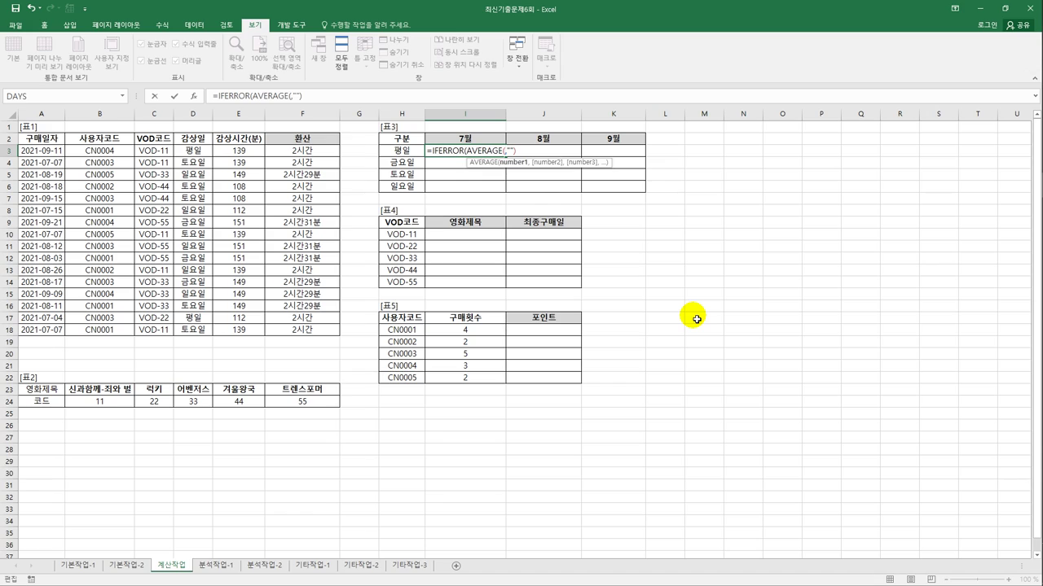
text(if)
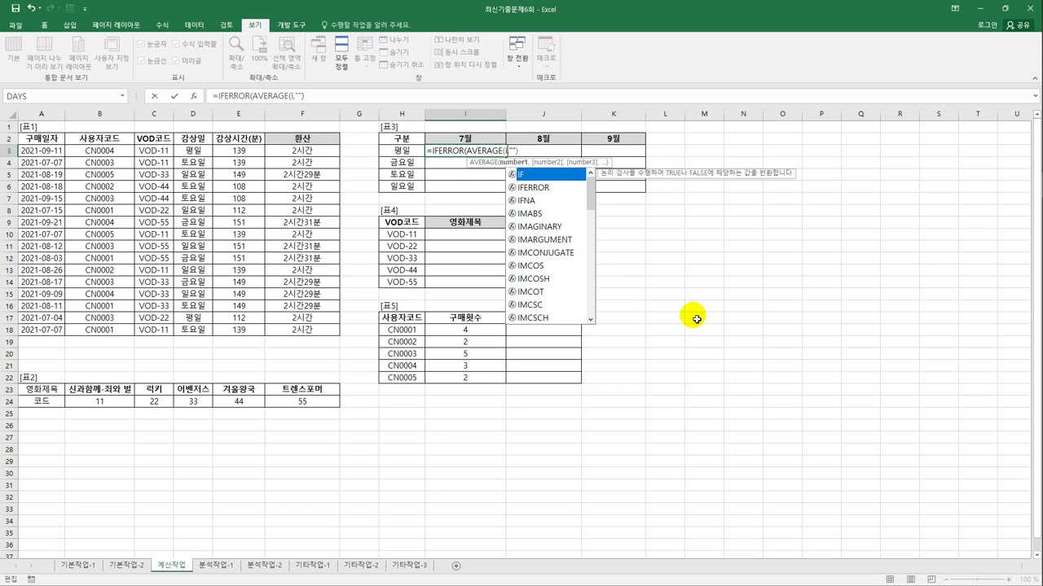
key(Tab)
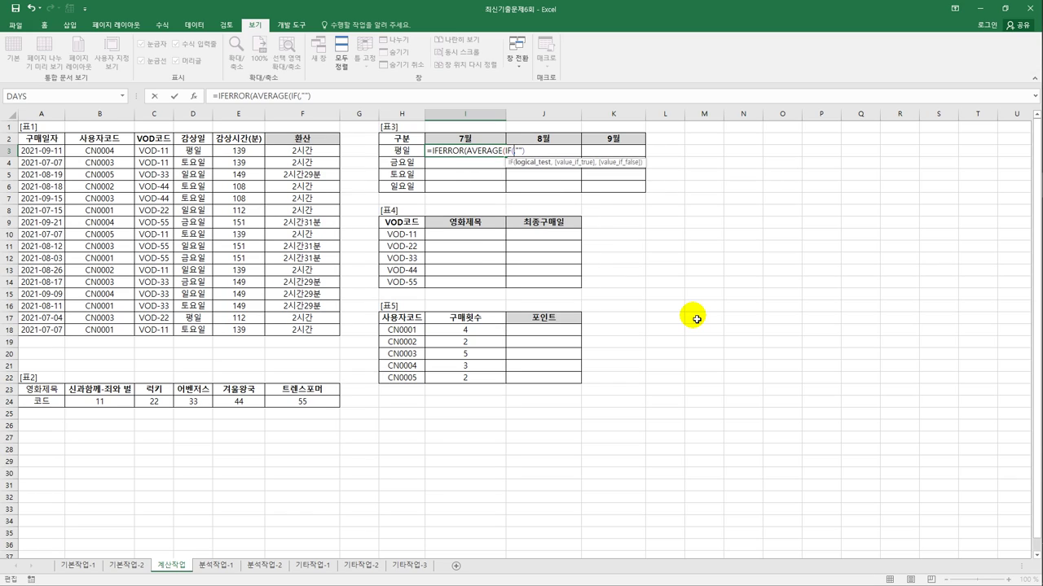
Step: Add MONTH($A$3:$A$18)=I$2 as the IF condition to match the purchase month with the 표3 column heading
text(mon)
key(Tab)
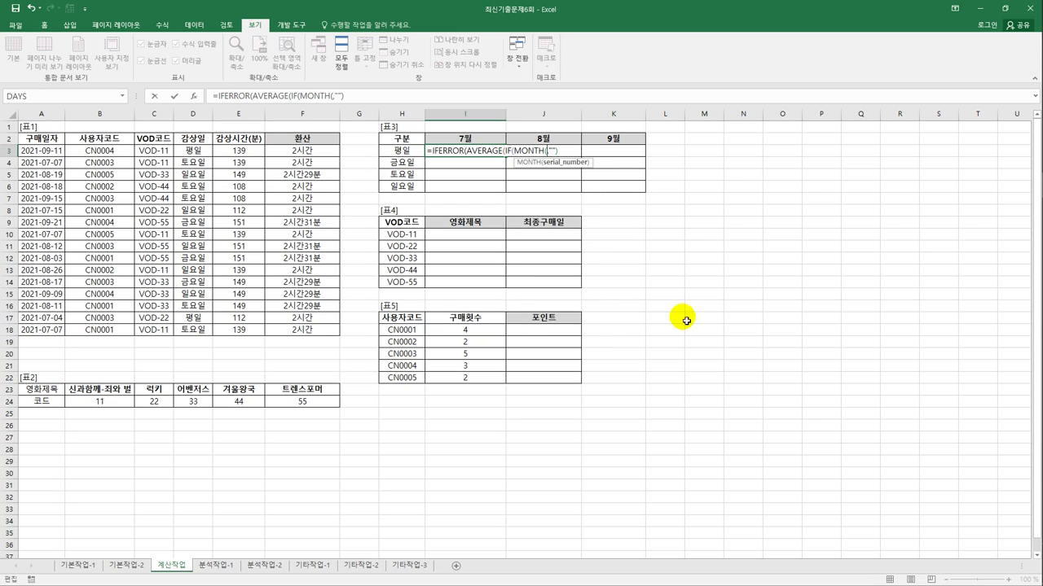
drag(42, 150, 45, 334)
key(F4)
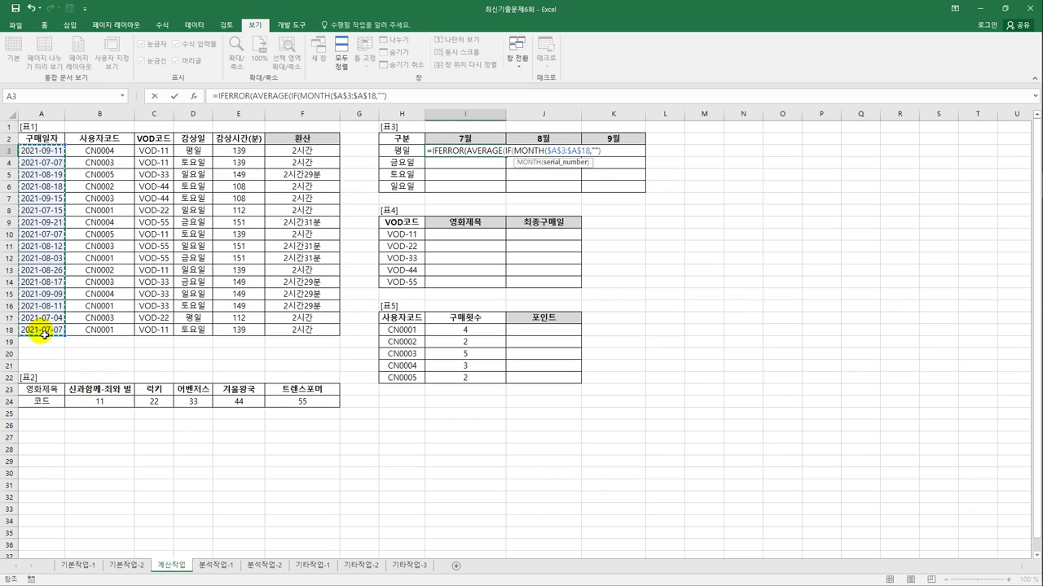
text()=)
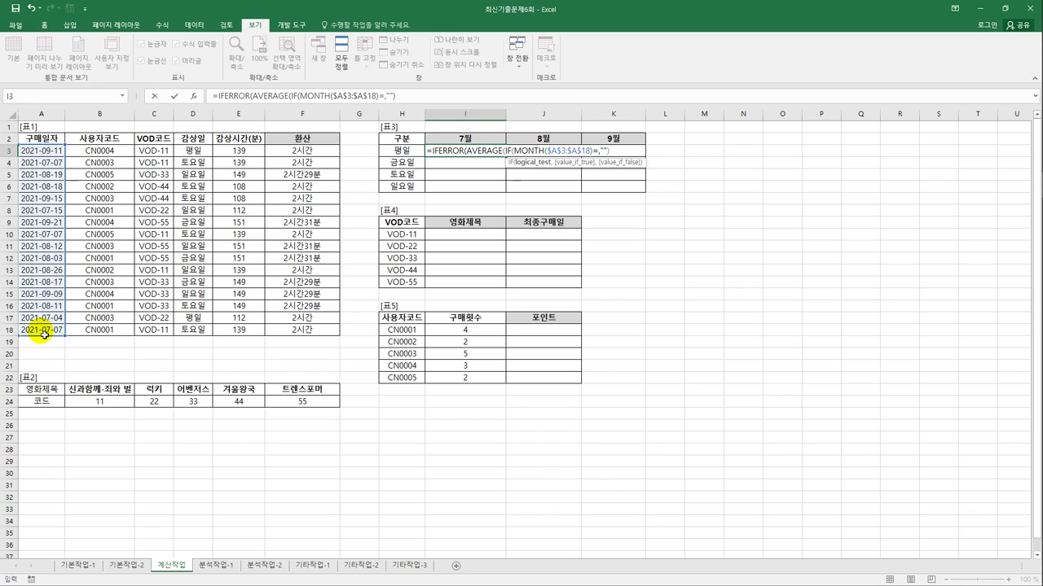
click(482, 139)
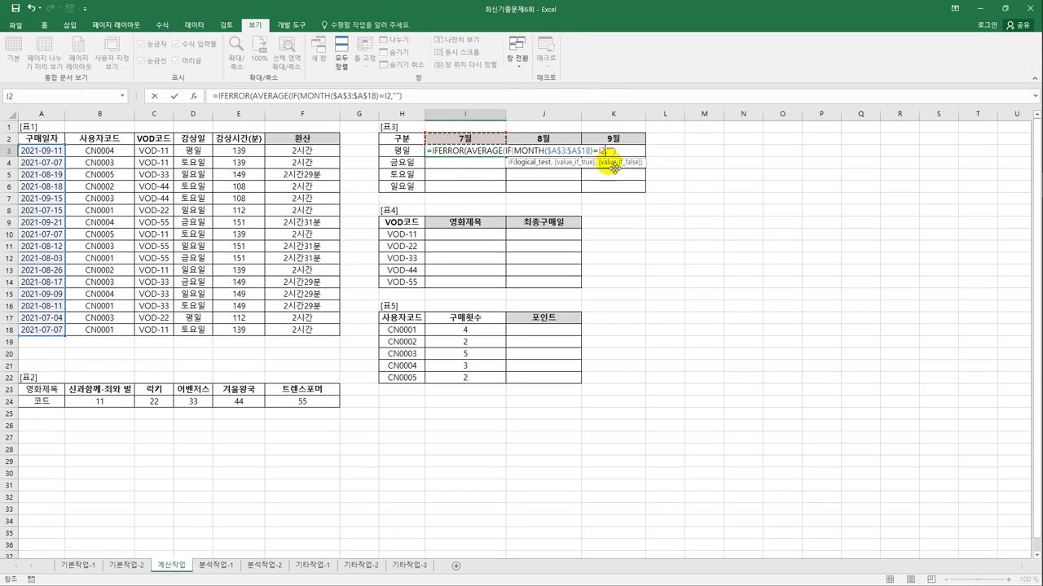
key(F4)
key(F4)
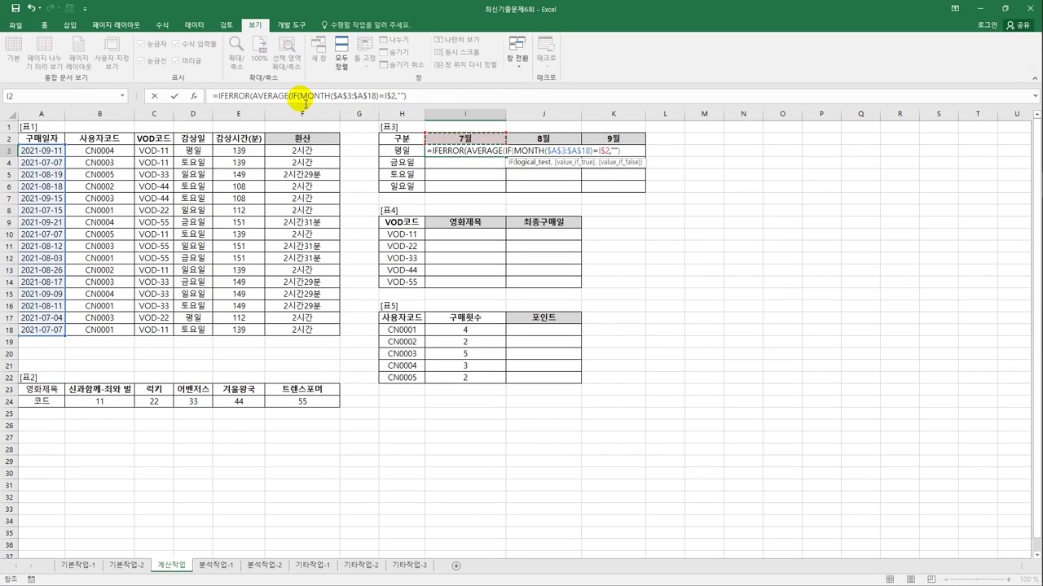
Step: Enclose the MONTH($A$3:$A$18)=I$2 condition in its own parentheses
click(300, 96)
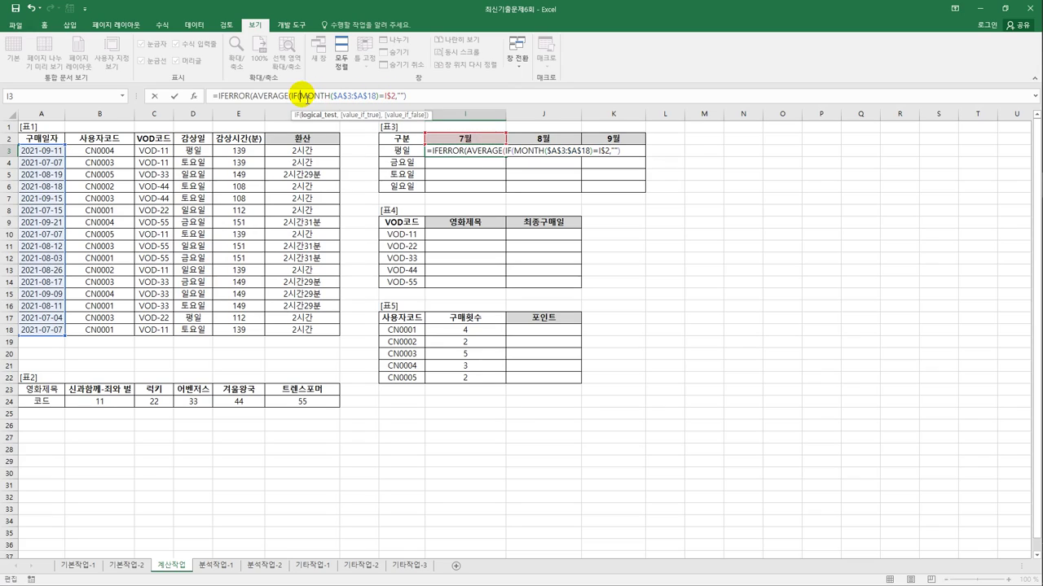
text(()
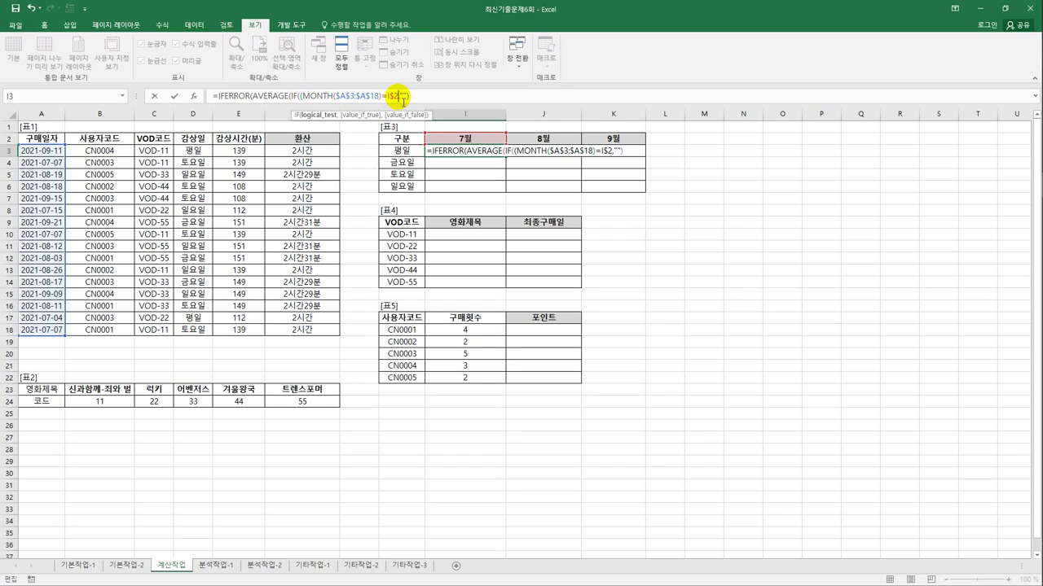
text())
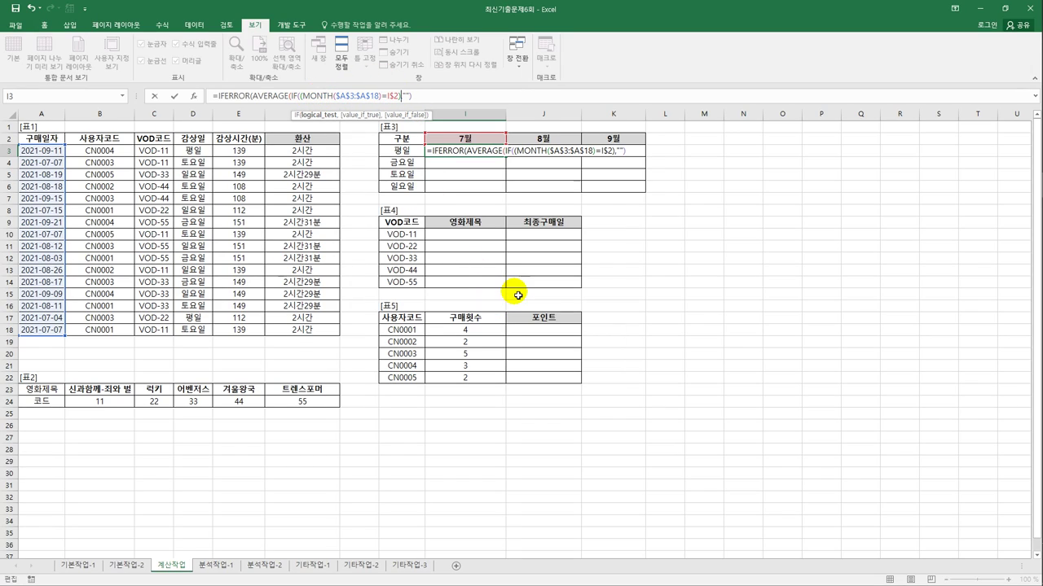
Step: Multiply the month condition by a second condition, ($D$3:$D$18=$H3), matching 감상일 with 구분
text(*()
drag(204, 151, 198, 335)
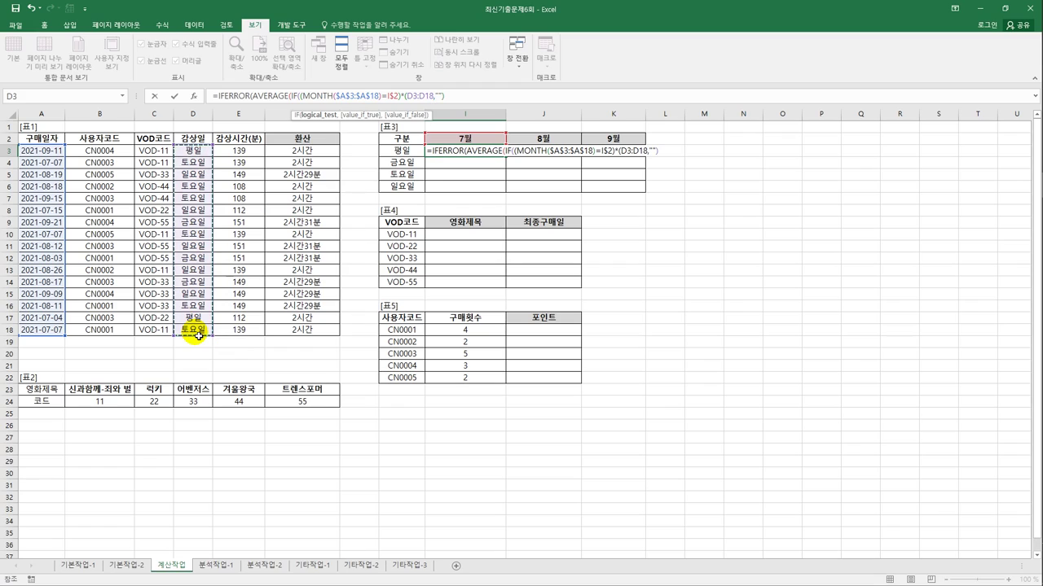
key(F4)
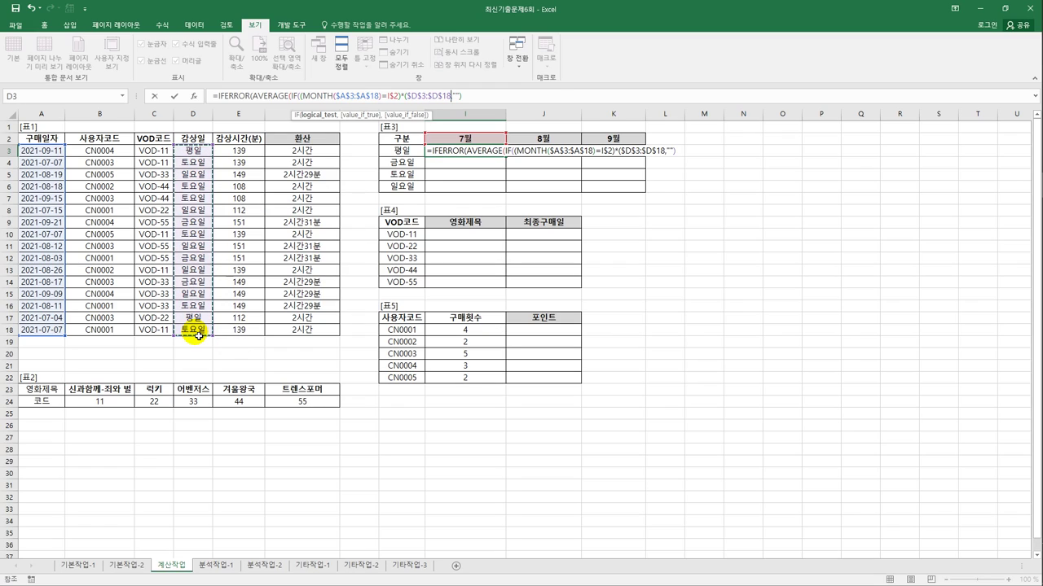
text(=)
click(401, 150)
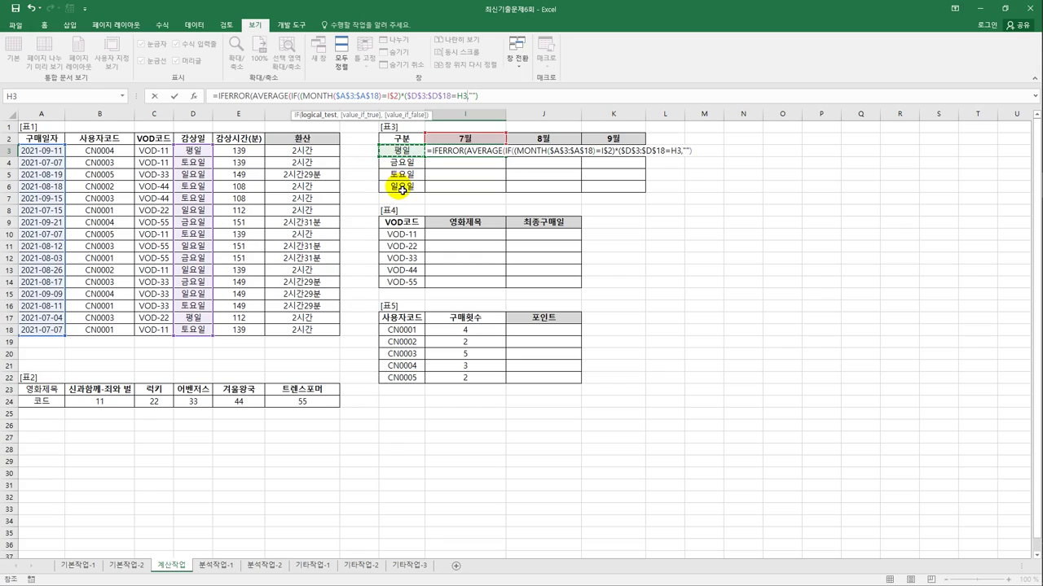
key(F4)
key(F4)
key(F4)
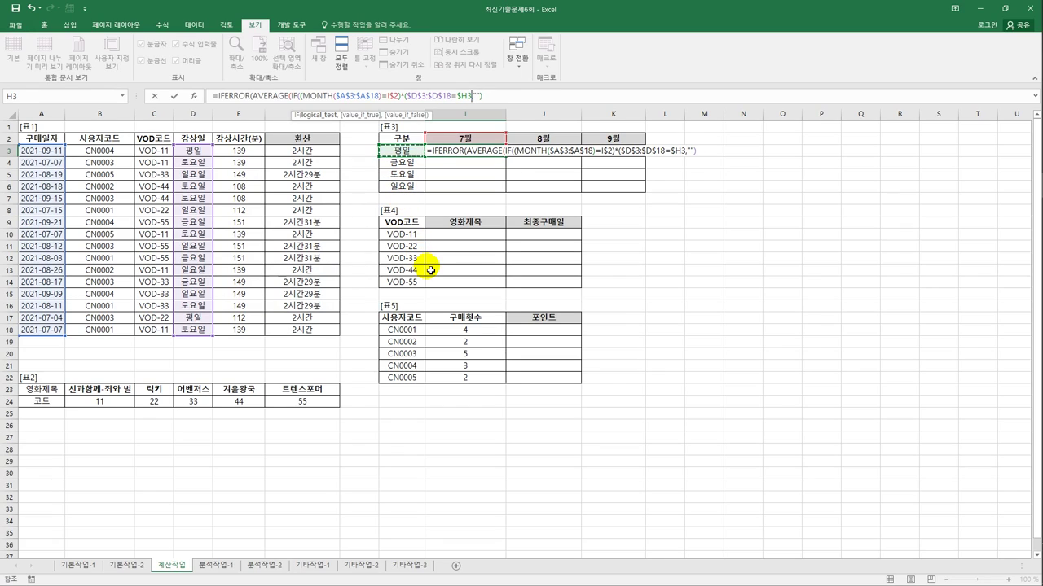
text())
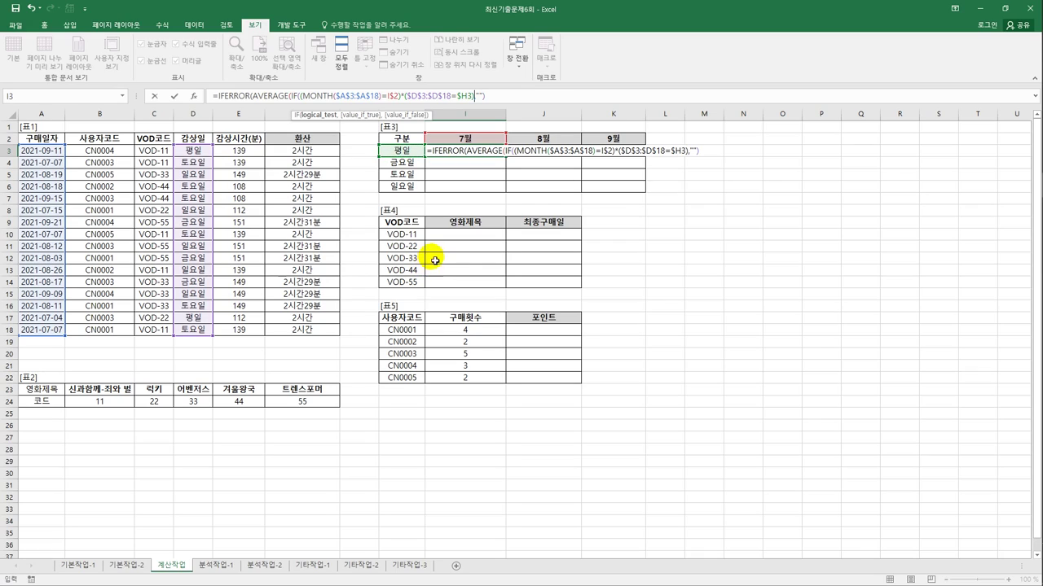
Step: Add the absolute 감상시간(분) range $E$3:$E$18 as the IF true value and close the IF and AVERAGE functions
click(473, 97)
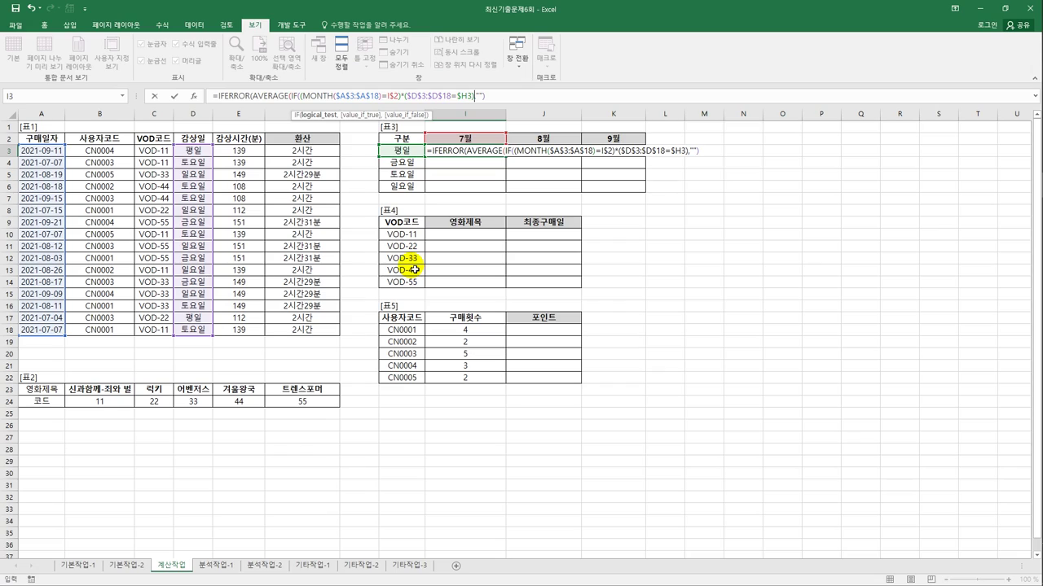
text(,)
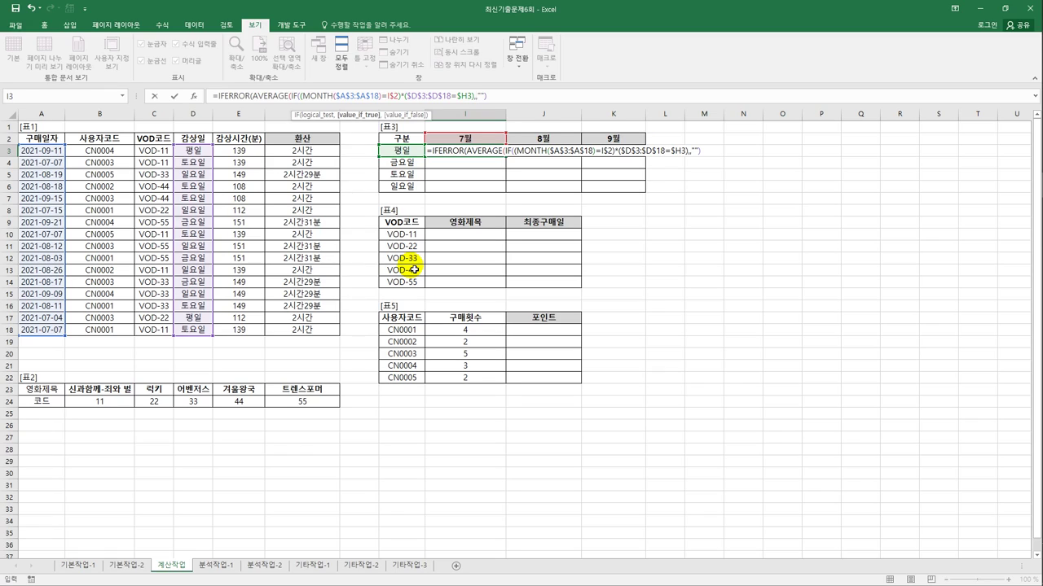
drag(238, 150, 255, 267)
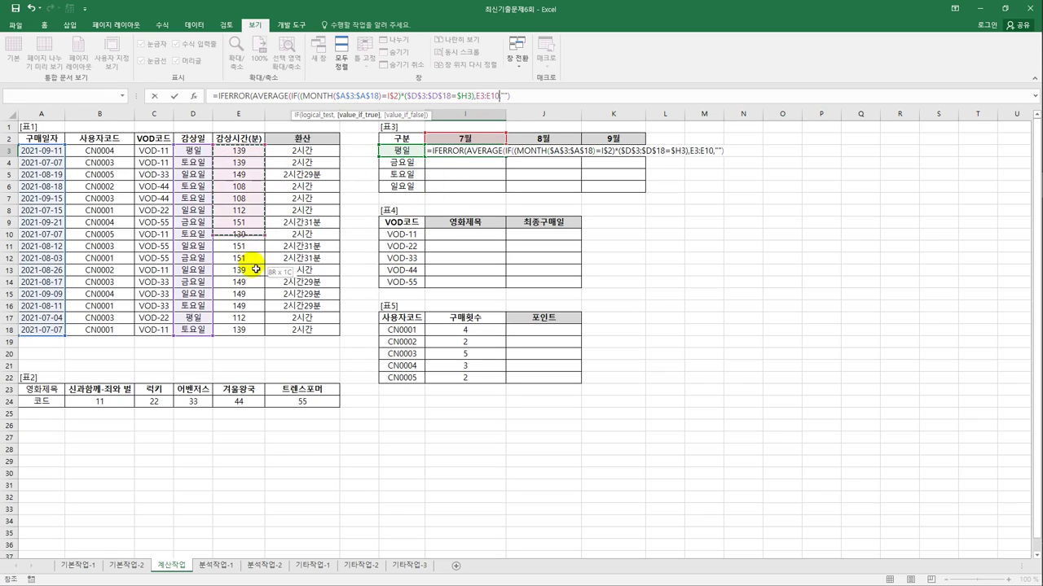
drag(257, 333, 256, 332)
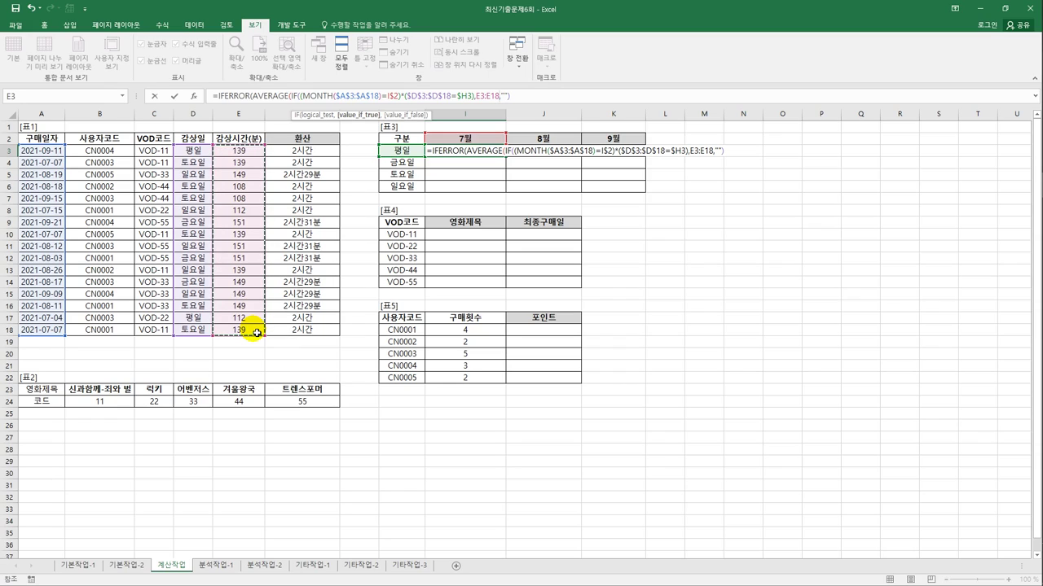
key(F4)
text())
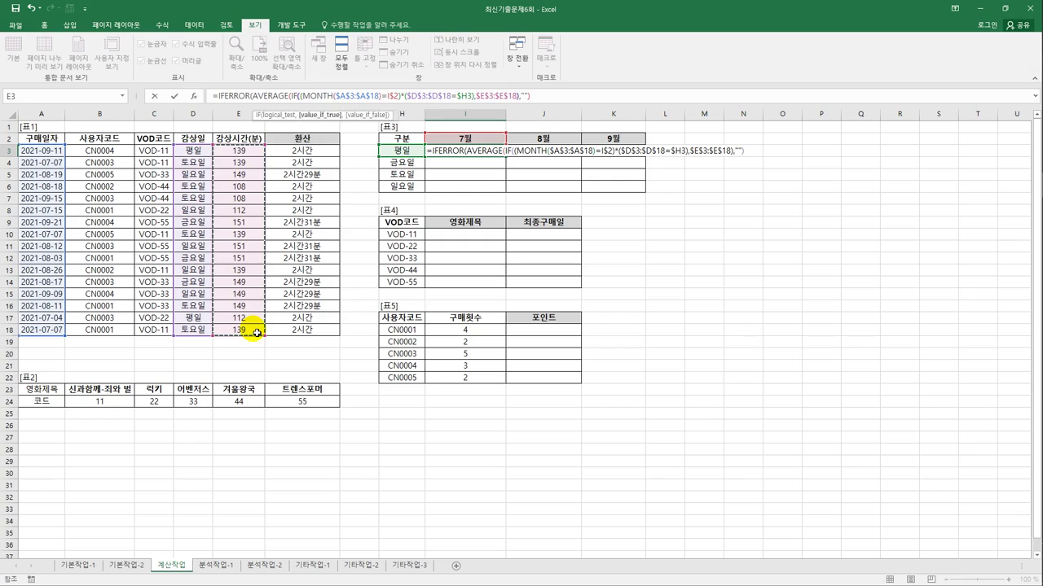
text())
key(Right)
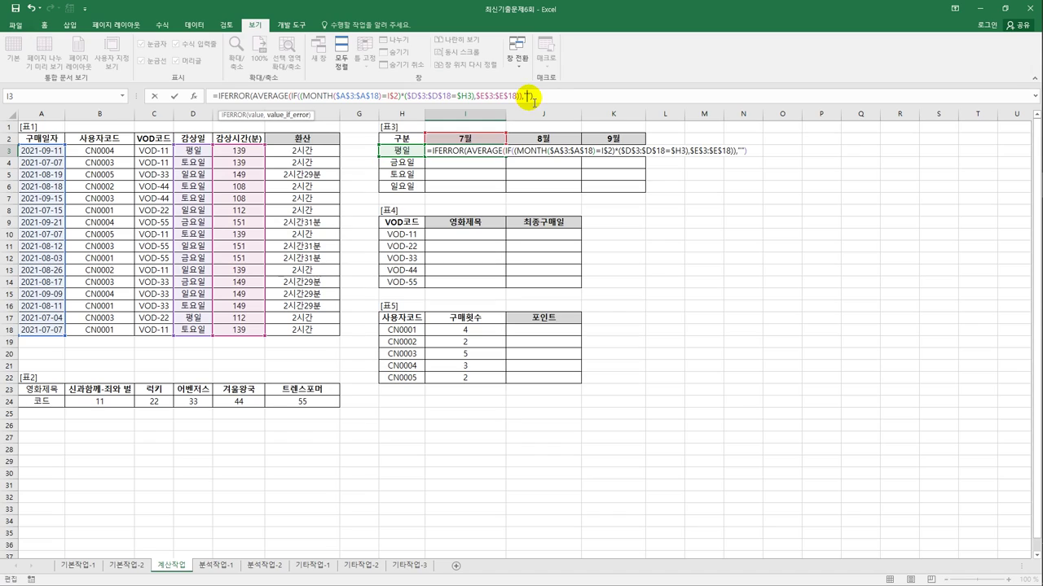
Step: Commit the I3 formula as an array formula and fill it across 표3 through K6
click(543, 99)
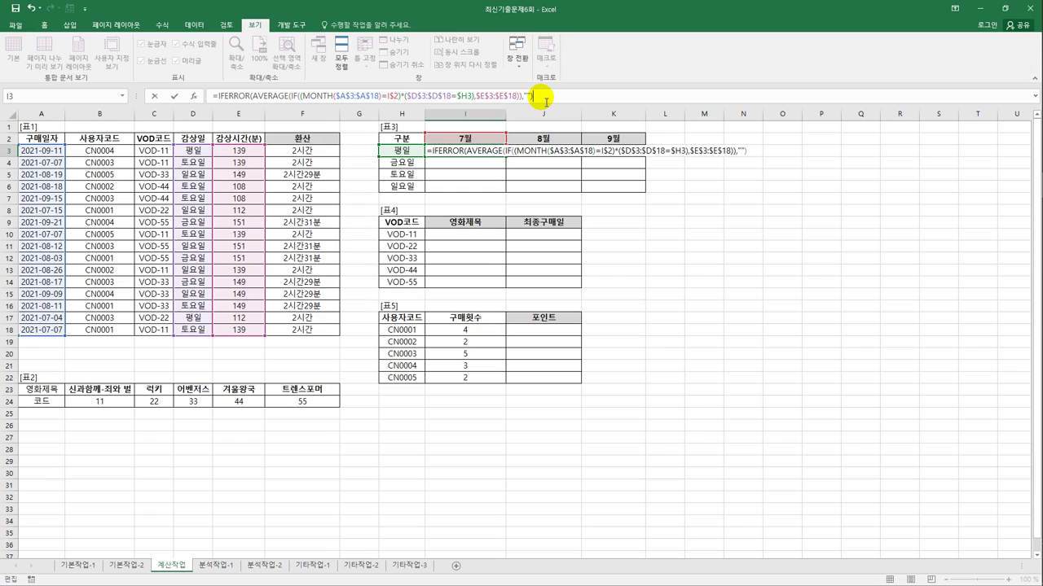
key(ctrl+shift+Return)
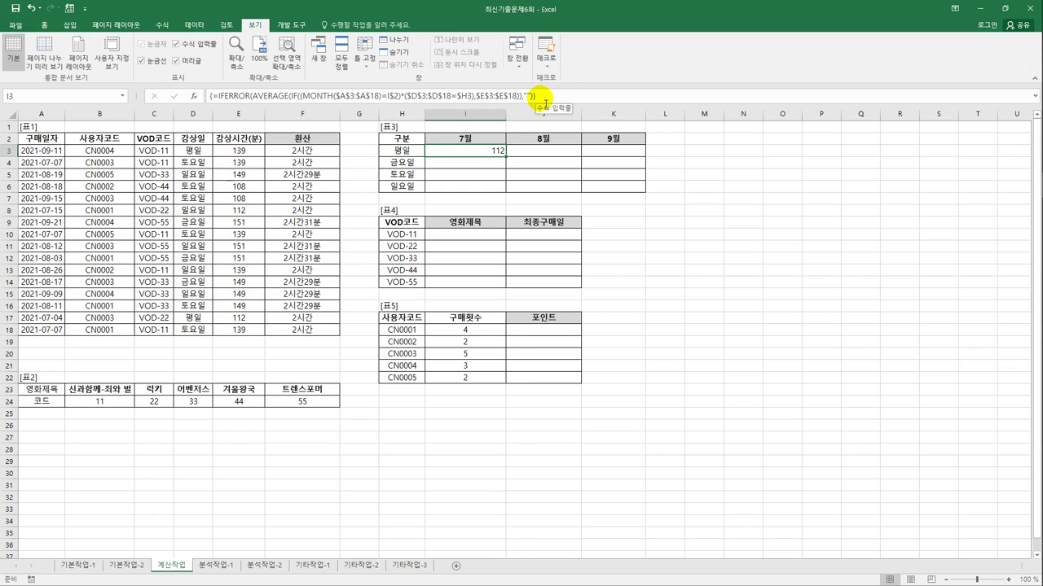
drag(505, 157, 619, 198)
Step: Check the 표3 results in I4 and J3, and examine the two multiplied conditions in the I3 formula
click(535, 156)
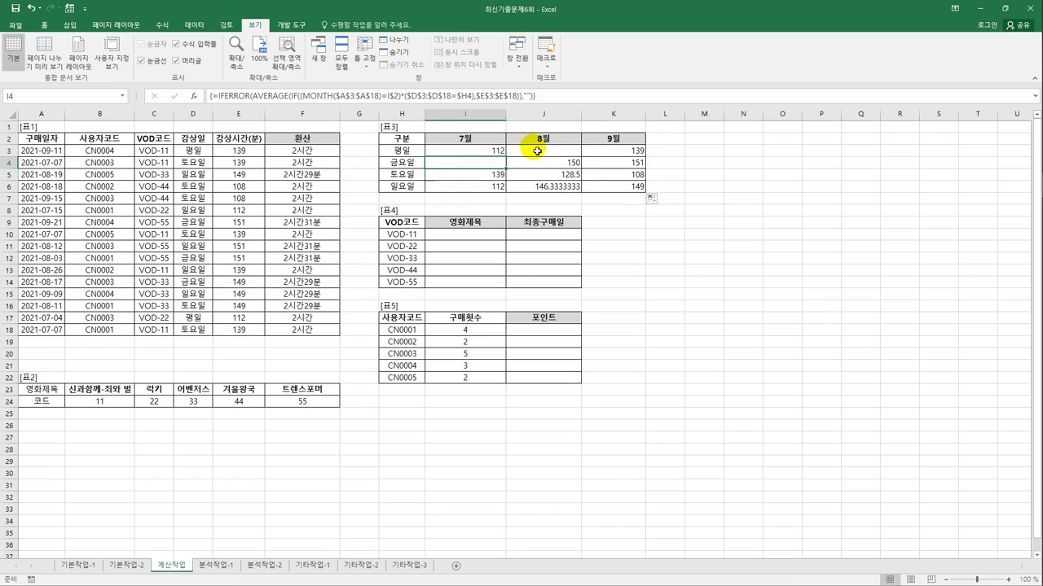
click(488, 162)
click(537, 156)
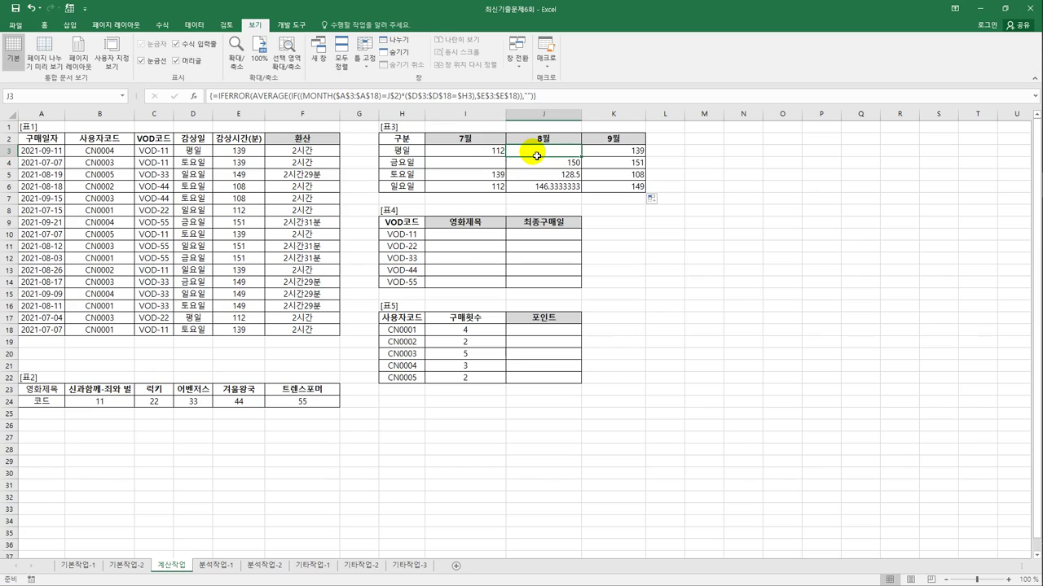
click(477, 155)
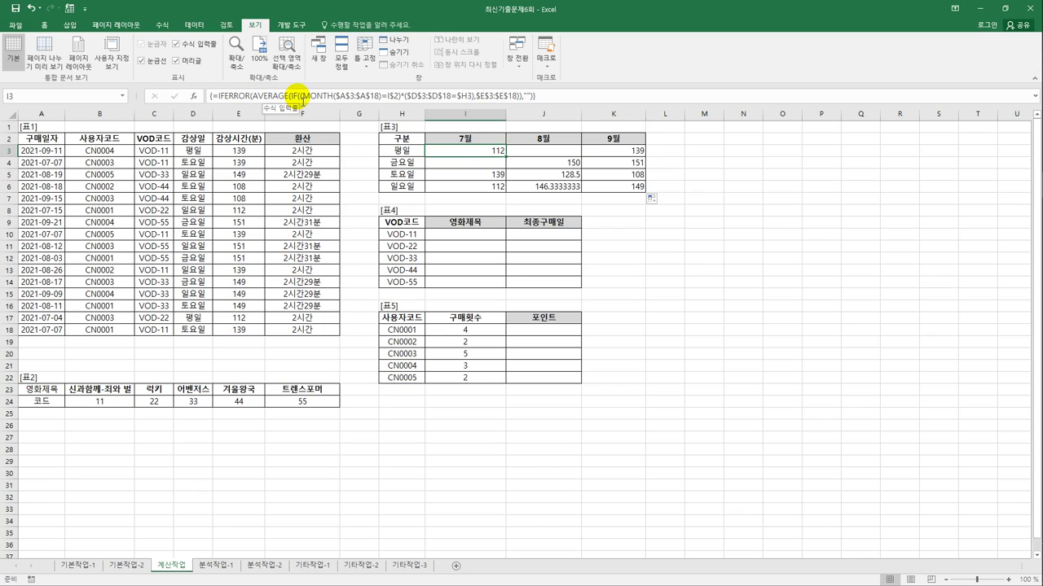
click(318, 99)
drag(301, 97, 476, 102)
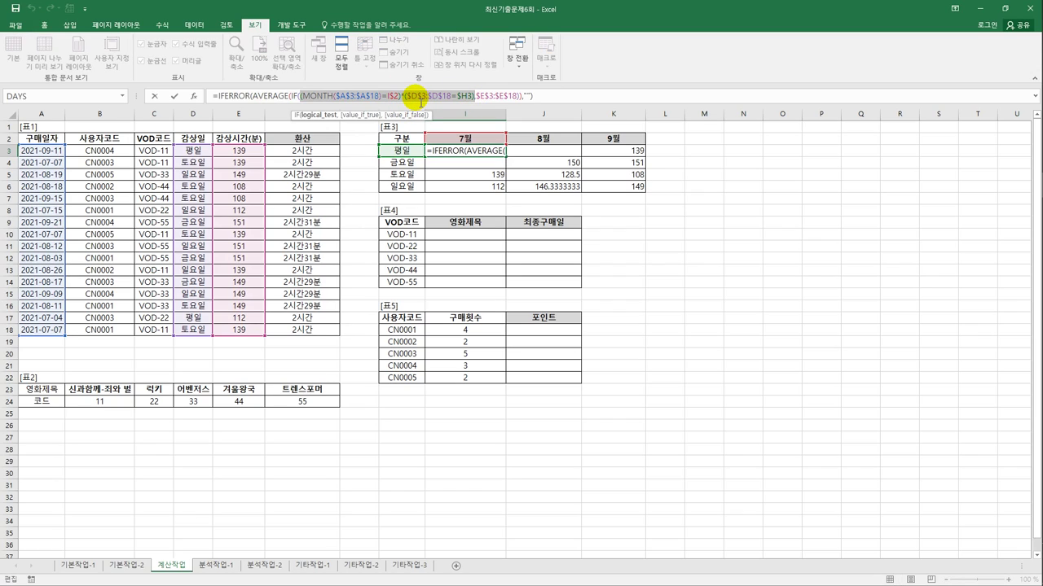
key(ctrl+shift+Return)
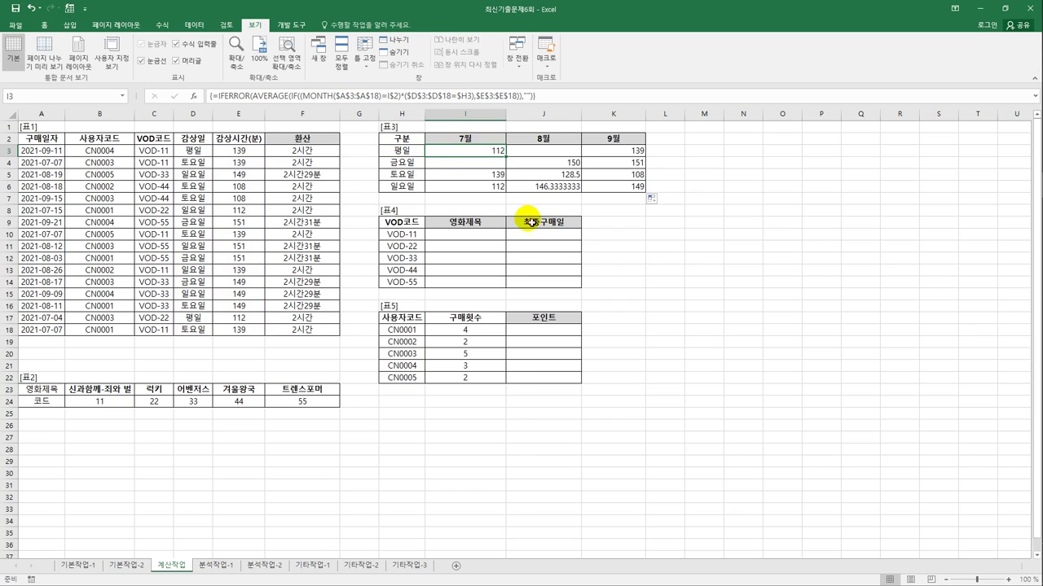
Step: Examine the 영화제목 and 코드 rows of 표2 against the VOD코드 values in 표4
click(492, 238)
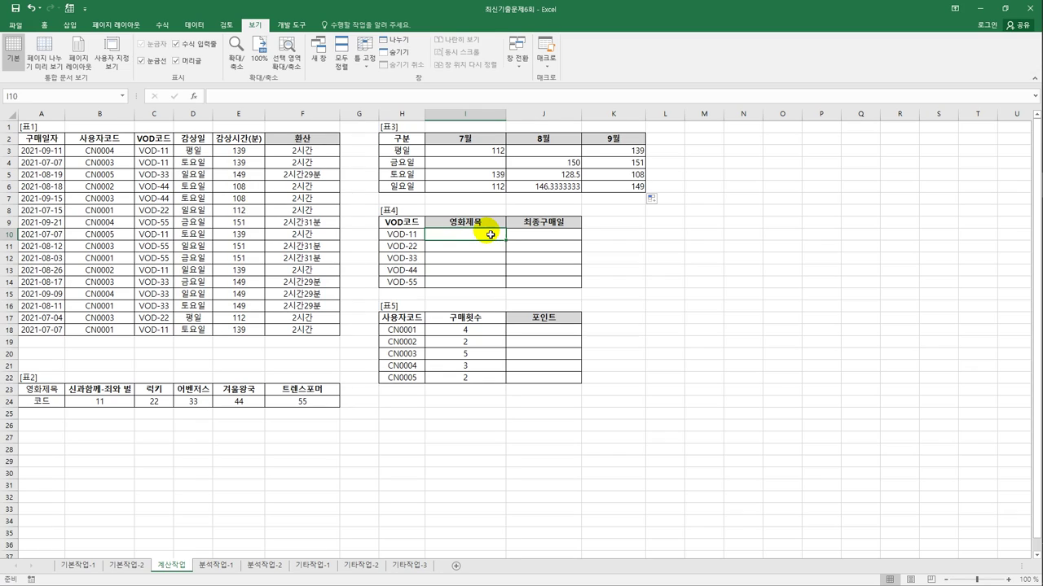
drag(45, 389, 322, 406)
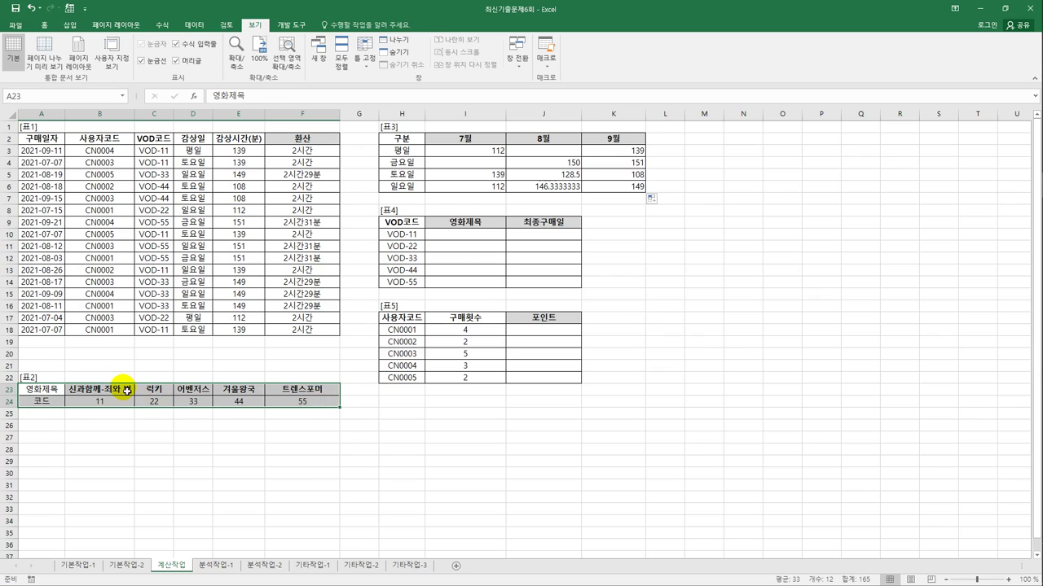
drag(126, 391, 286, 391)
drag(133, 403, 303, 405)
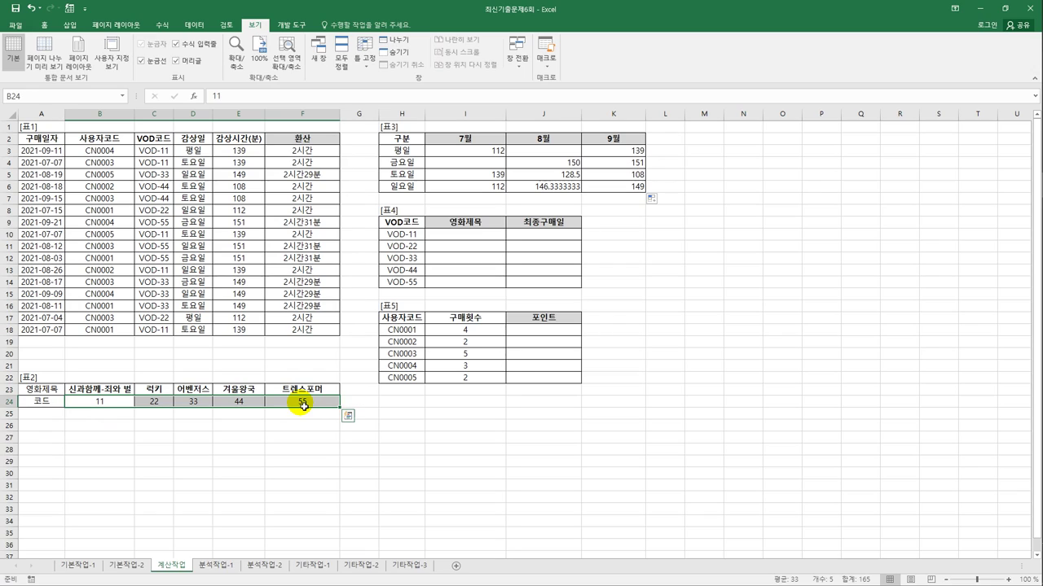
drag(122, 390, 282, 395)
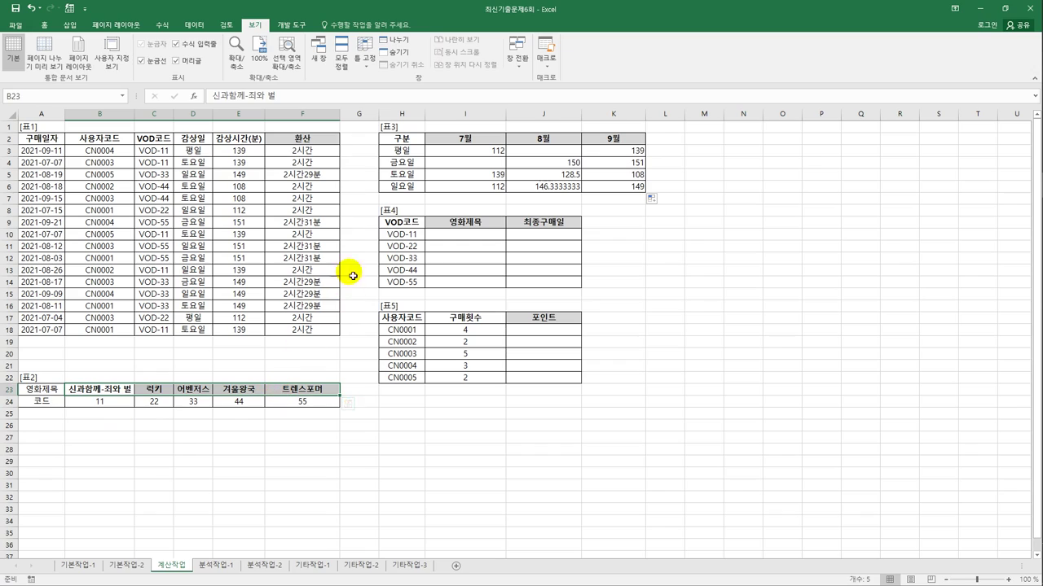
click(419, 234)
mouse_move(420, 265)
mouse_down()
mouse_move(412, 284)
mouse_move(412, 235)
mouse_move(410, 292)
mouse_move(420, 286)
mouse_up()
drag(127, 397, 302, 404)
click(122, 402)
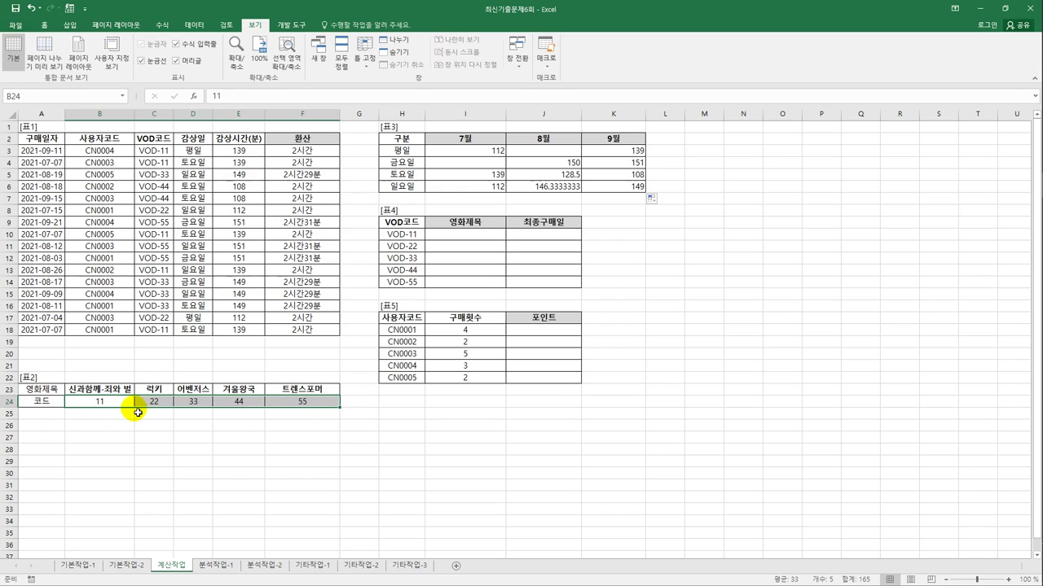
drag(139, 391, 299, 392)
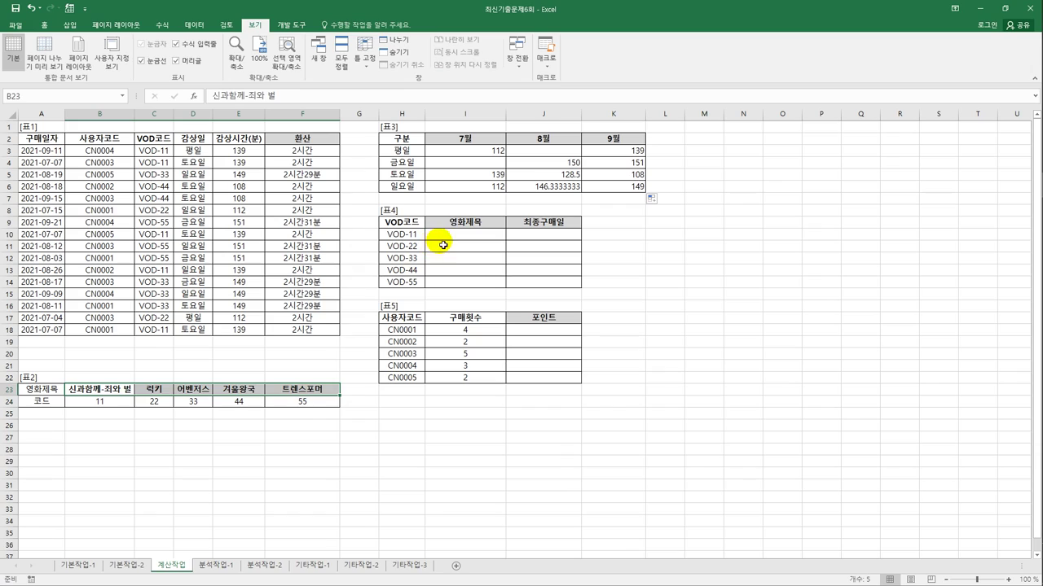
click(444, 235)
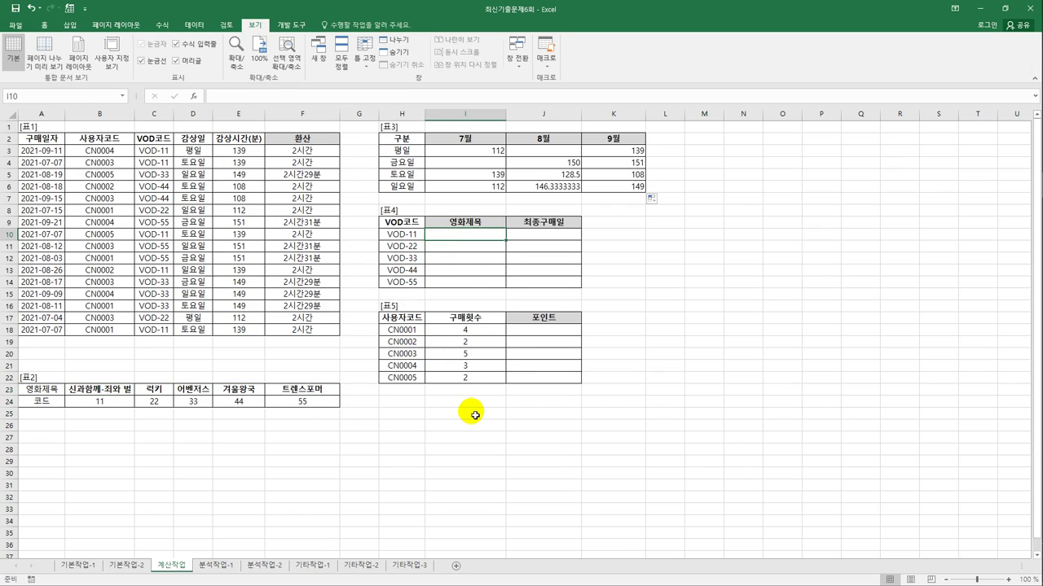
drag(135, 391, 316, 405)
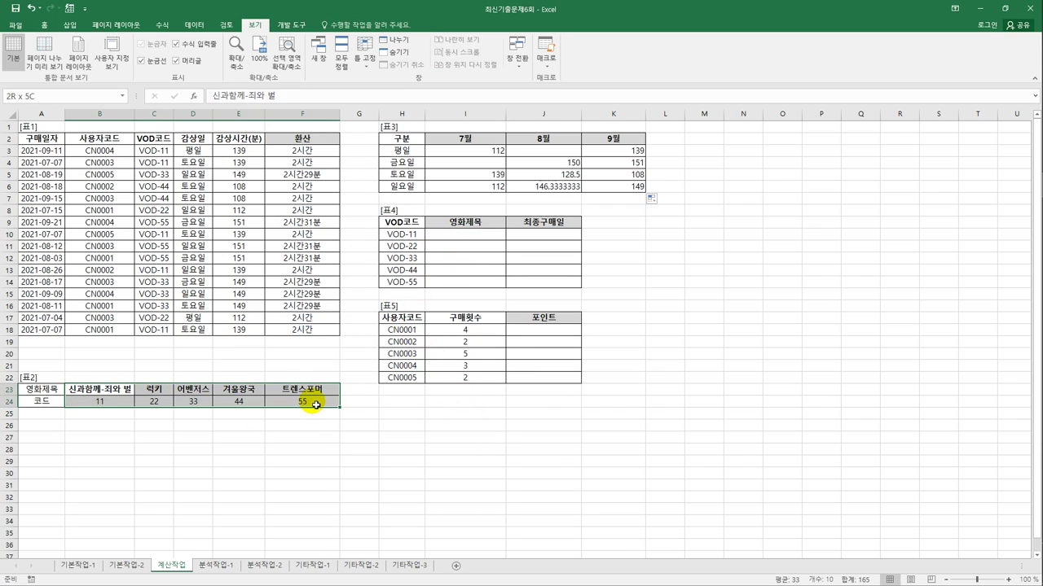
drag(122, 401, 297, 403)
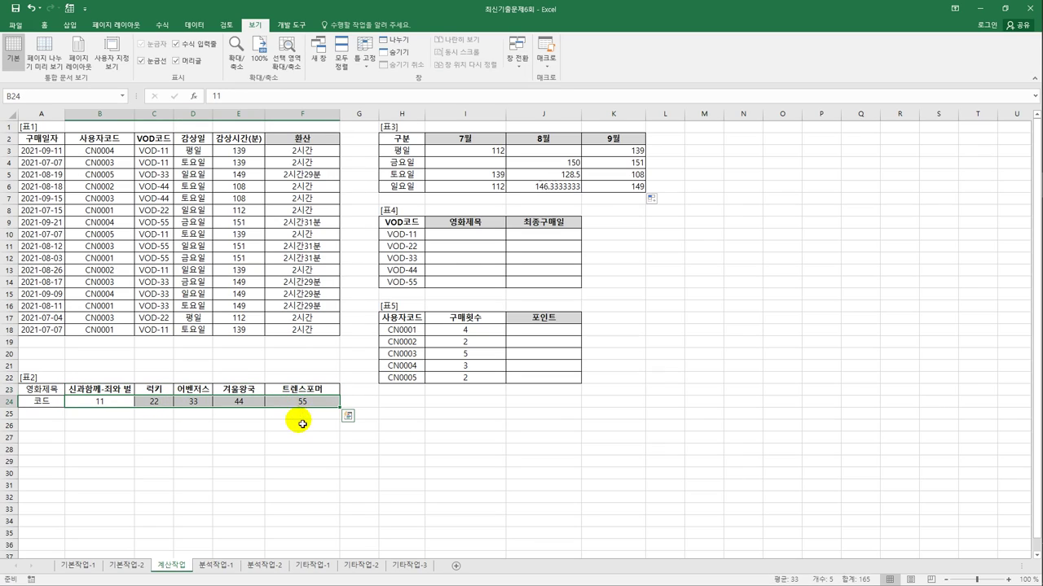
Step: Start a LOOKUP formula in I10 with RIGHT(H10,2)*1 as the lookup value
click(444, 235)
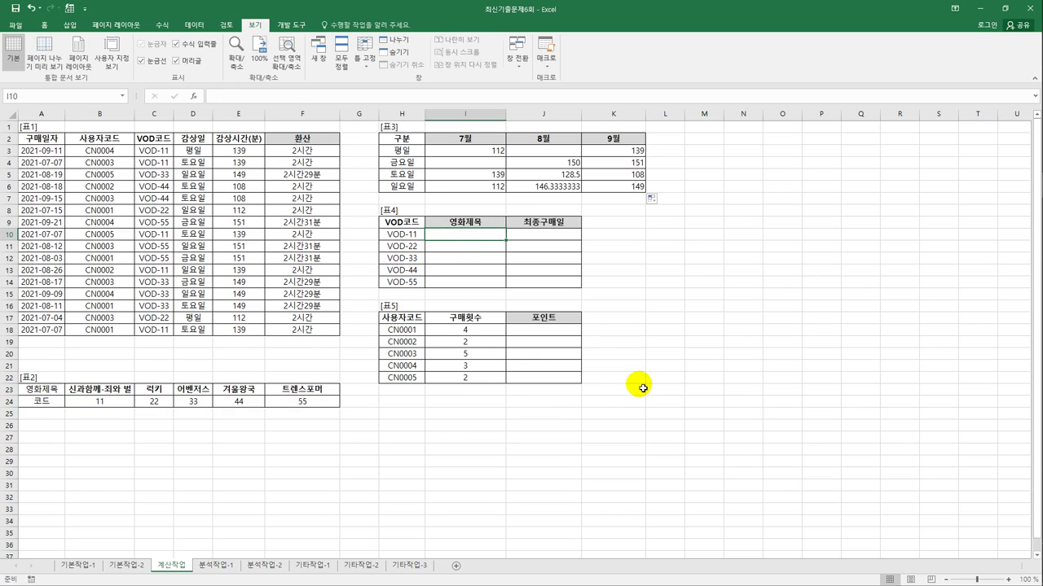
text(=)
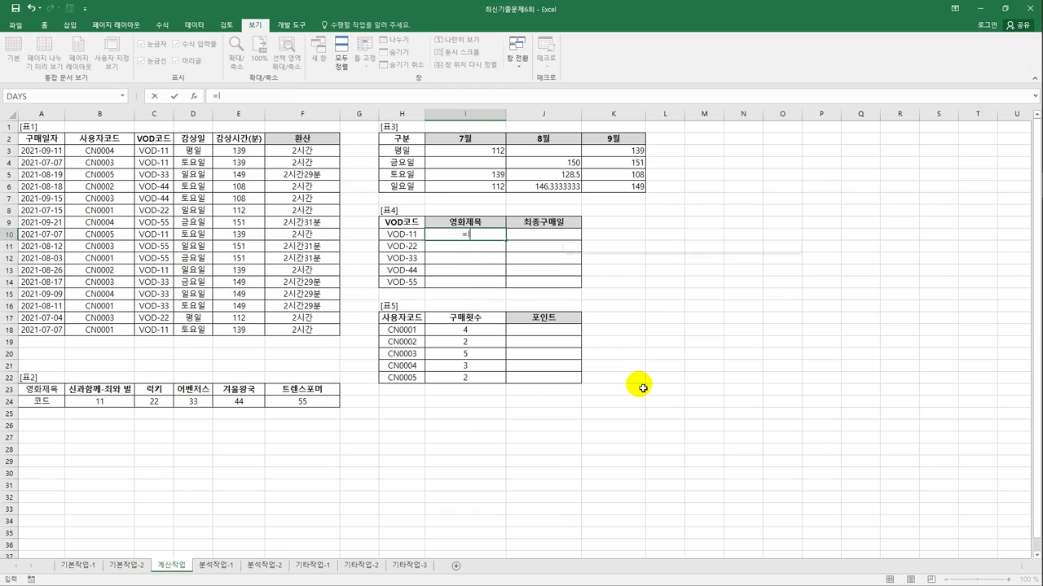
text(loo)
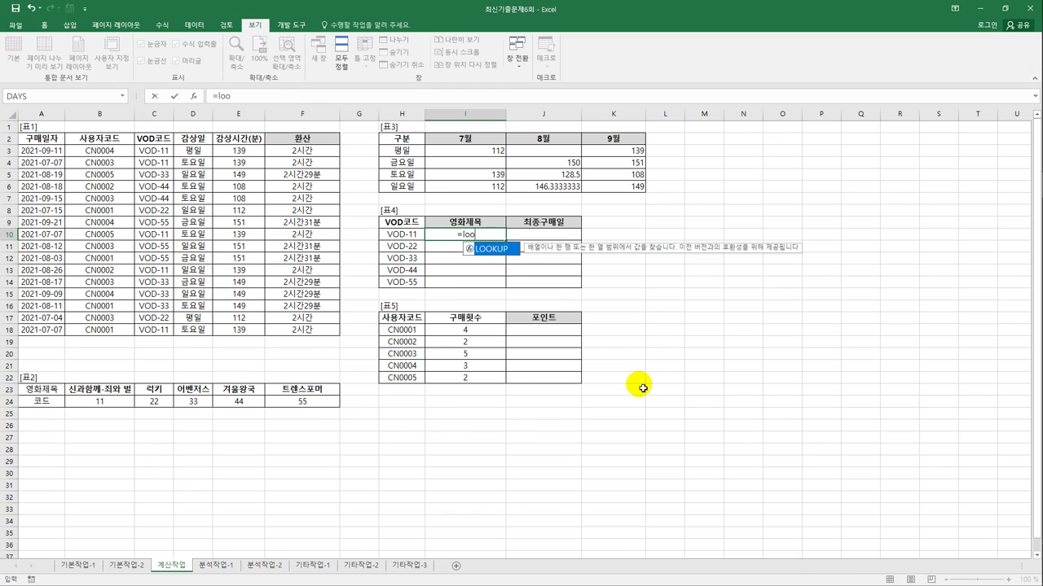
key(Tab)
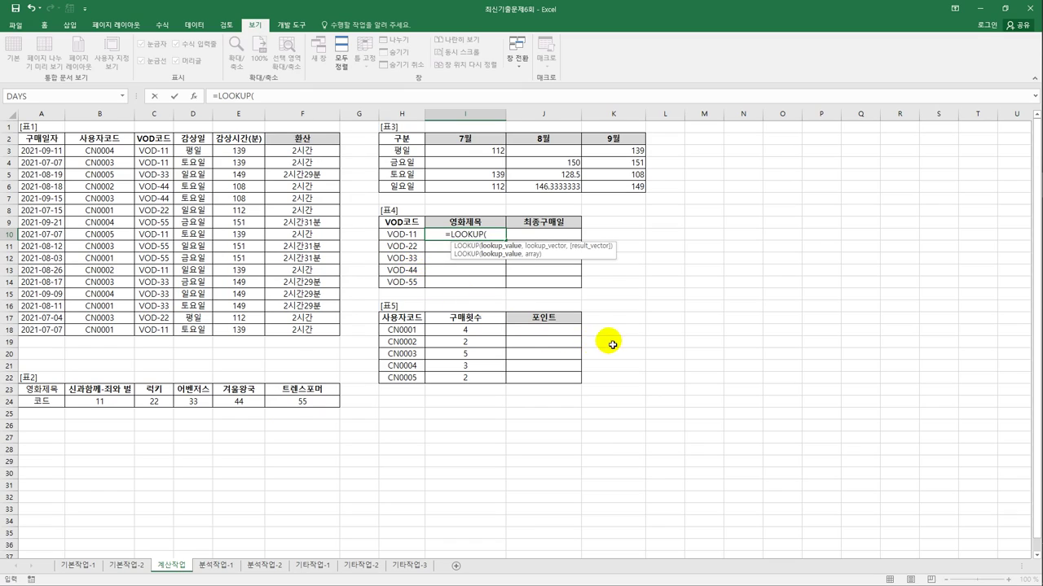
text(ri)
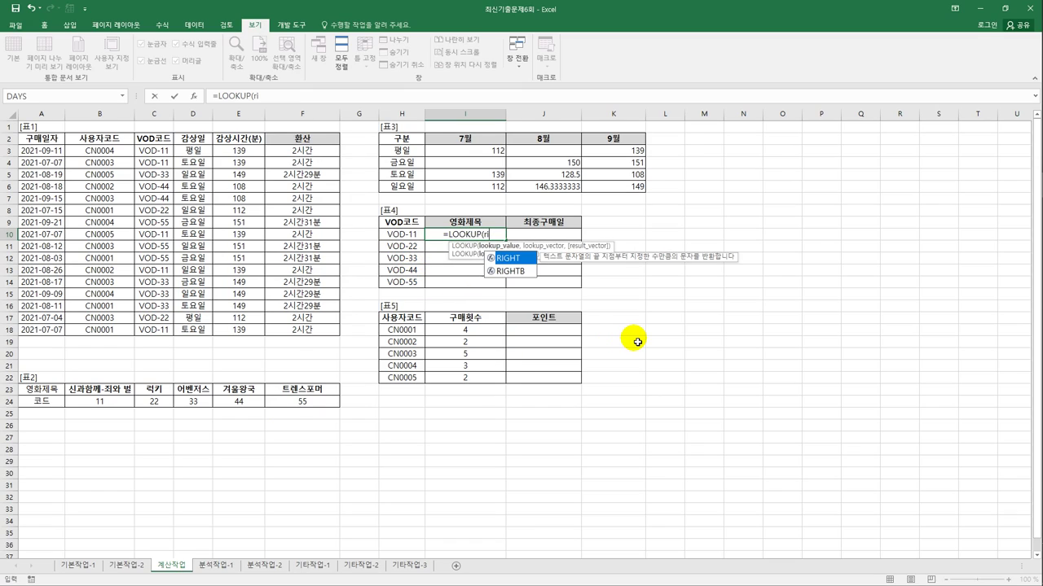
key(Tab)
key(Left)
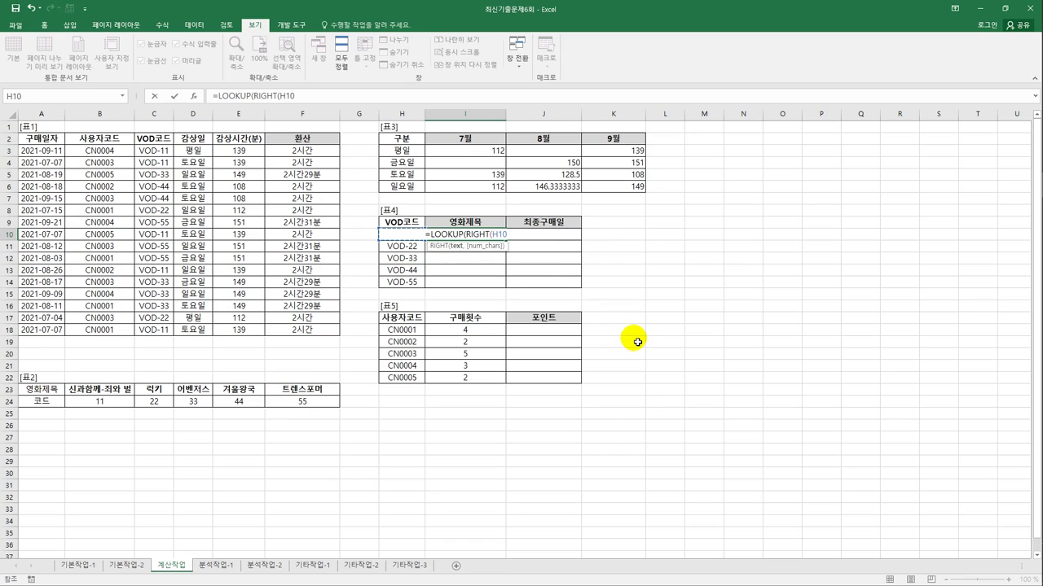
text(,2))
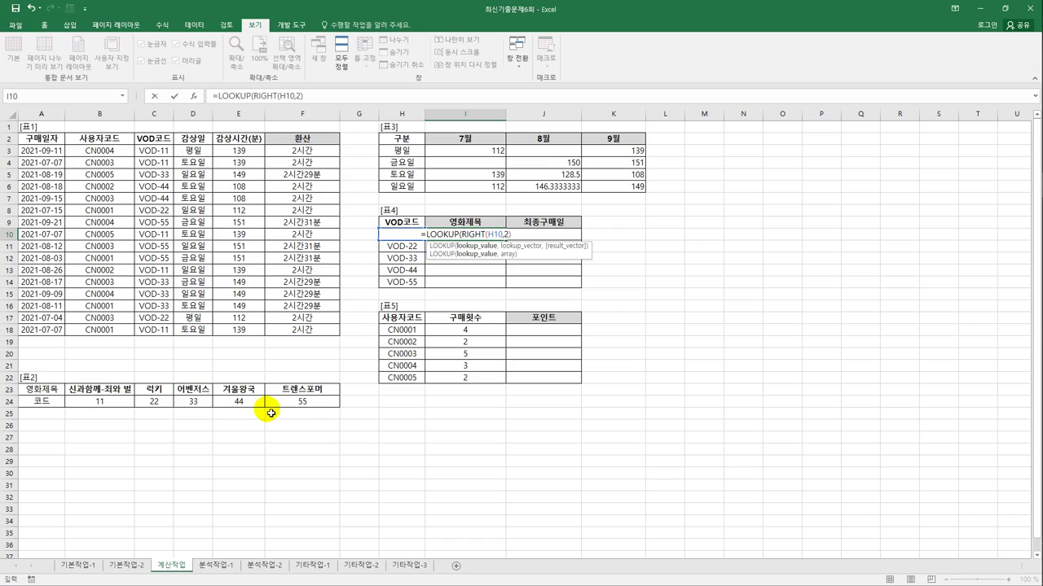
text(*1,)
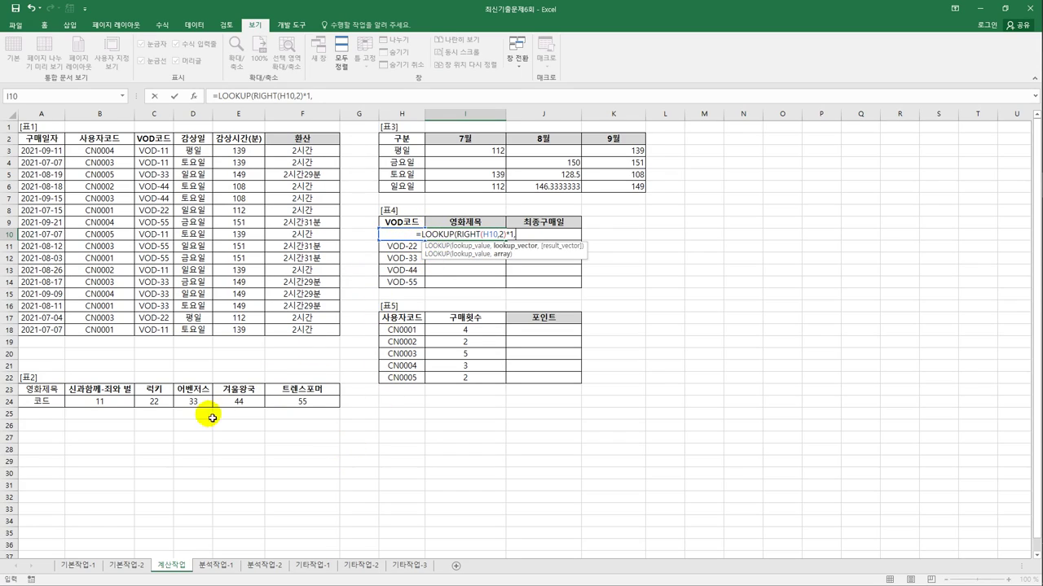
Step: Add the absolute 코드 range $B$24:$F$24 as lookup vector and the 영화제목 range $B$23:$F$23 as result vector, and close LOOKUP
drag(131, 406, 312, 401)
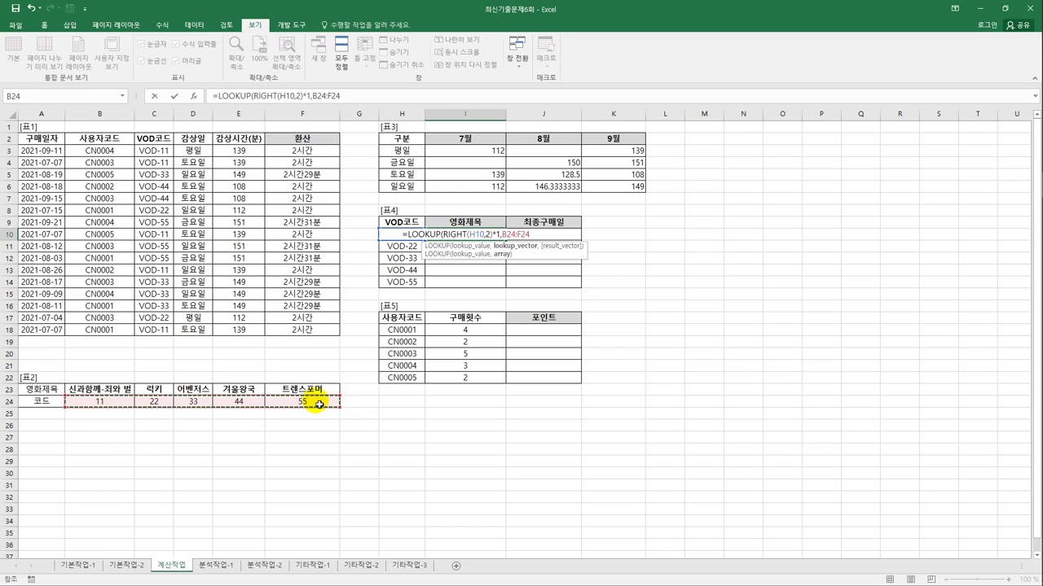
key(F4)
text(,)
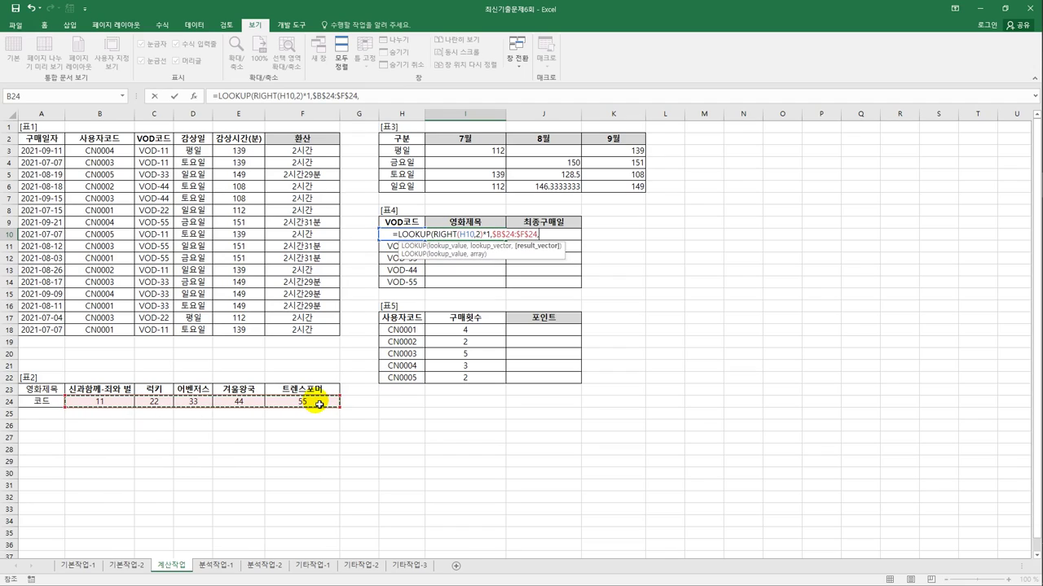
click(99, 390)
drag(173, 395, 287, 392)
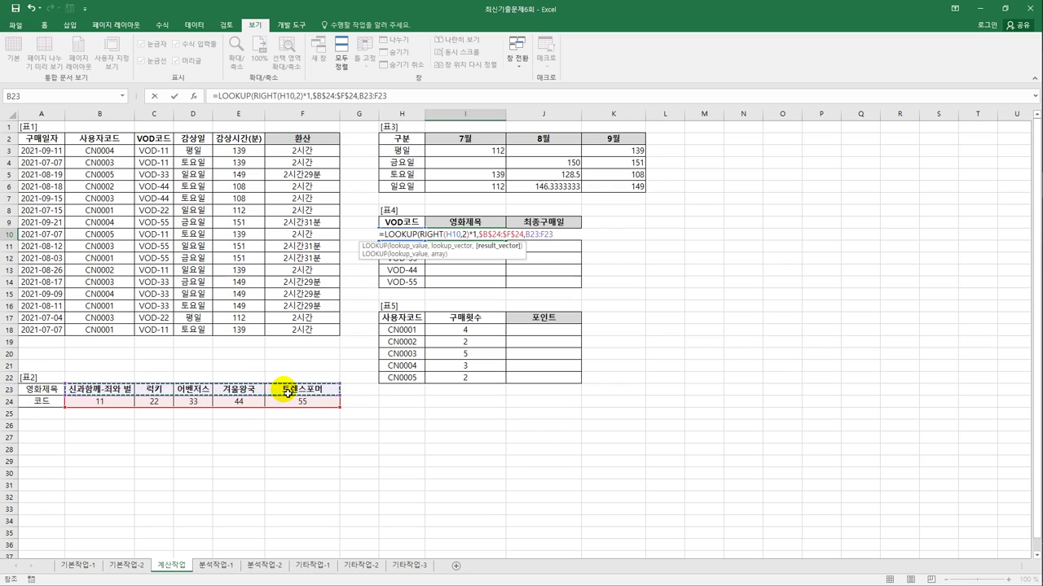
key(F4)
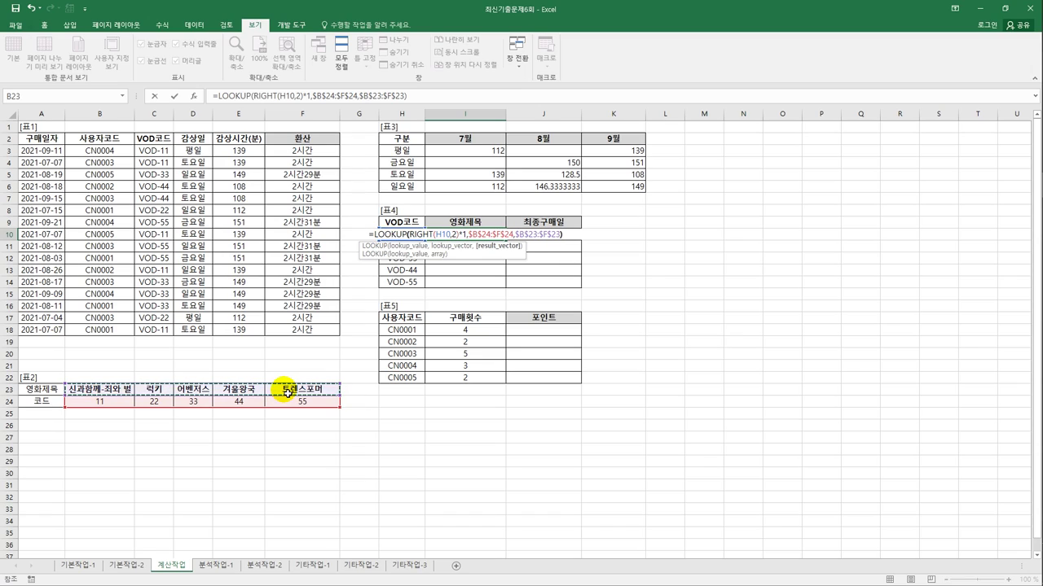
text())
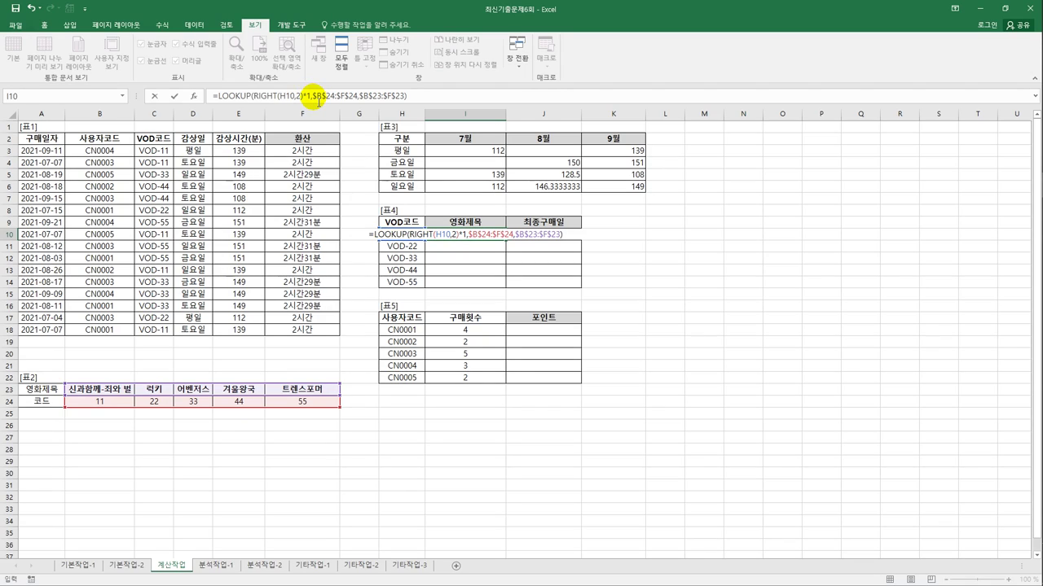
Step: Review both vector ranges, commit the I10 formula and fill it down 표4's 영화제목 column through I14
drag(317, 97, 358, 98)
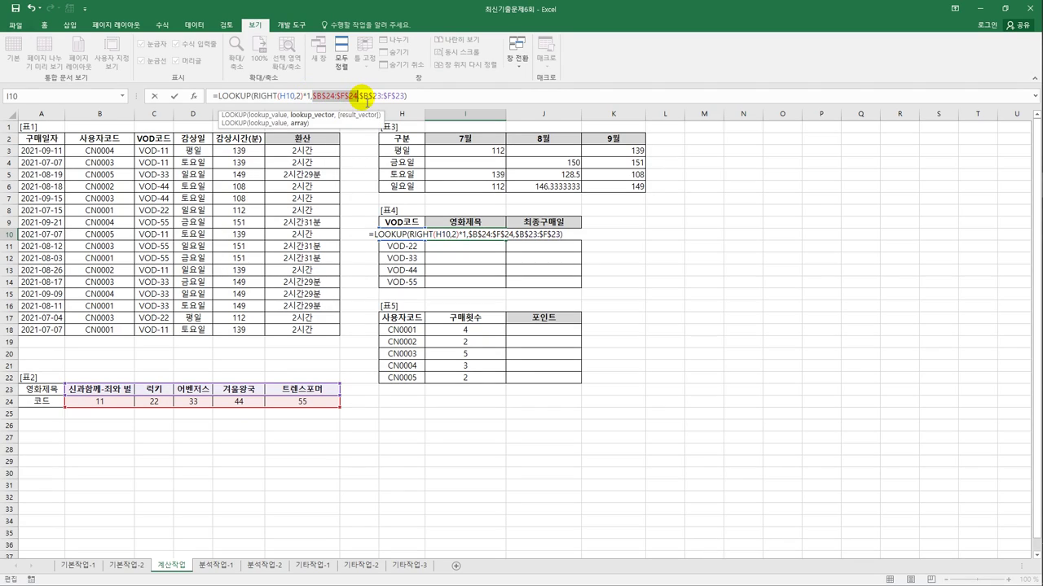
click(362, 98)
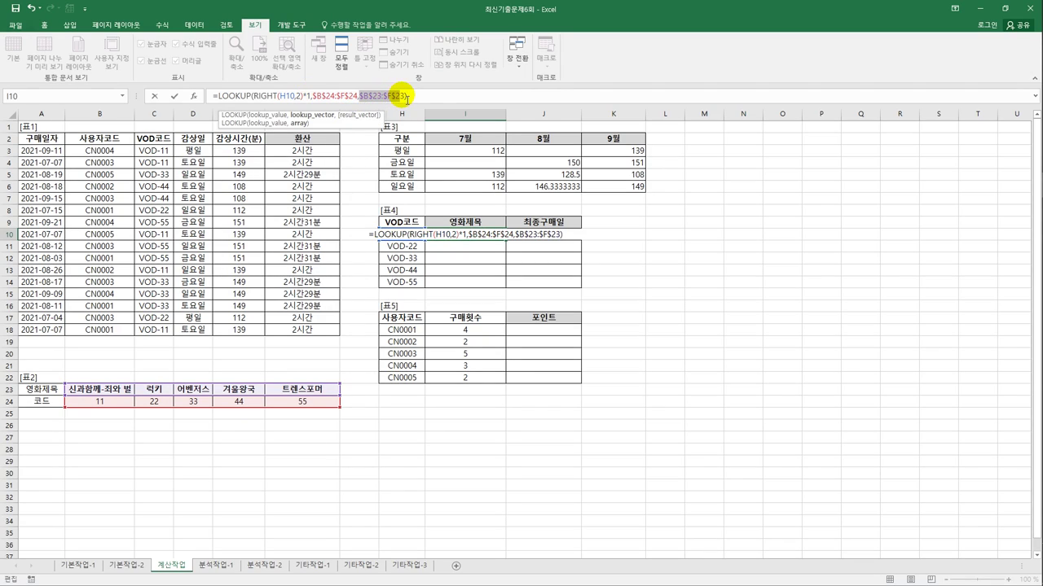
click(427, 99)
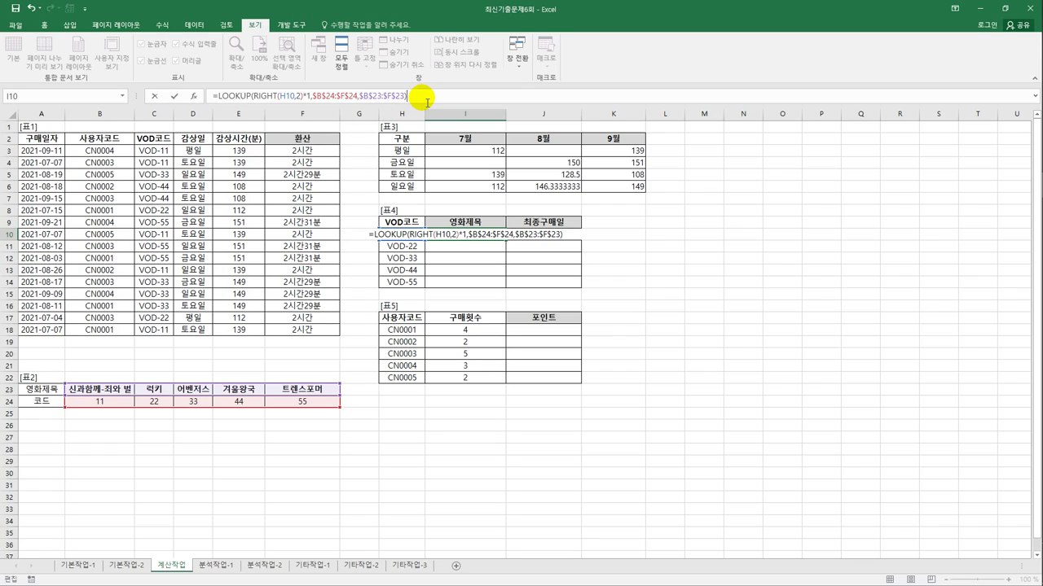
key(Return)
click(489, 236)
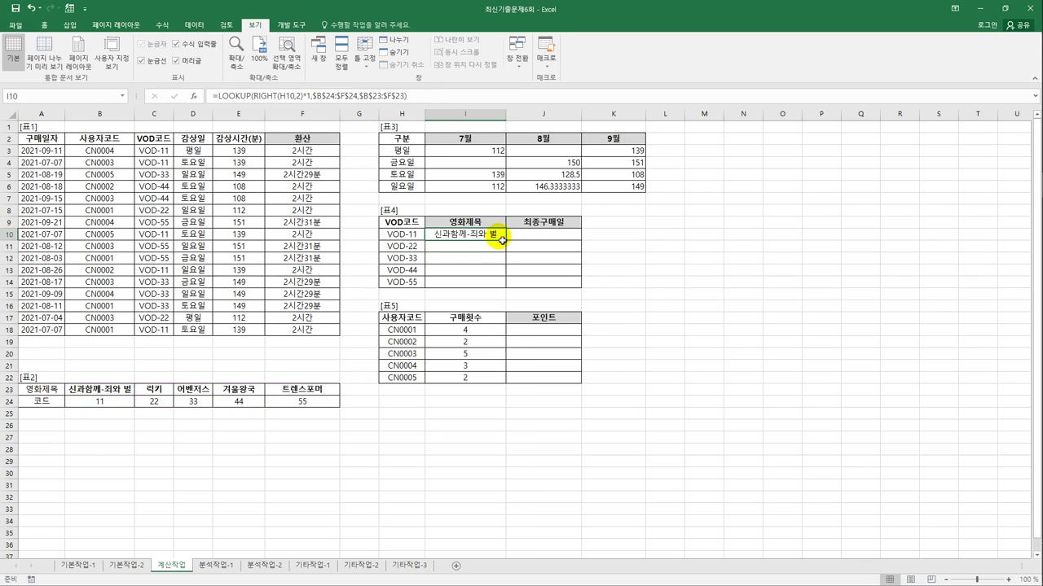
drag(505, 240, 511, 290)
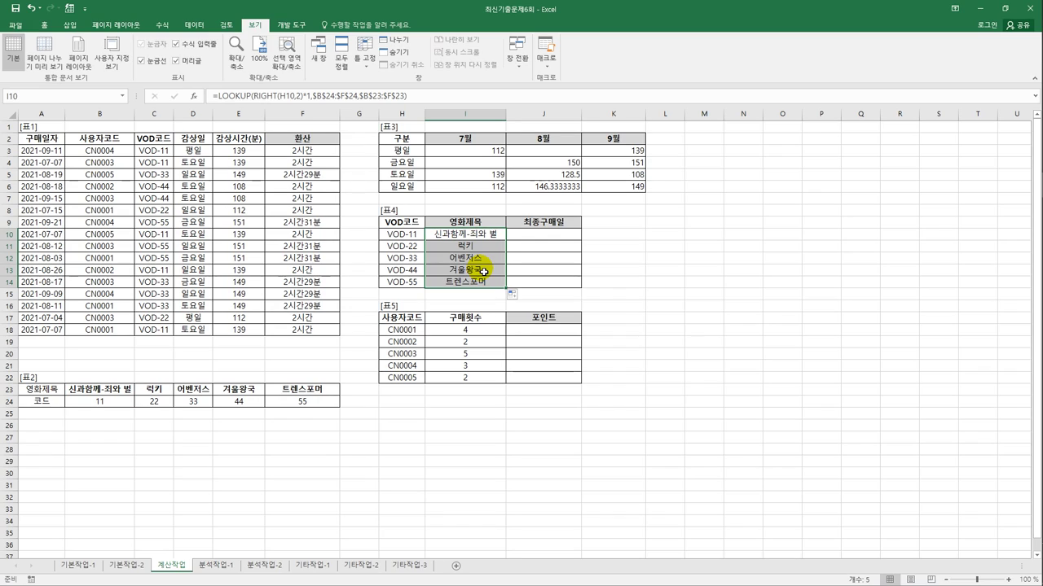
Step: Start a MAX formula with a nested IF in J10 for 최종구매일, using the VOD코드 range C3:C18 in its condition
click(548, 235)
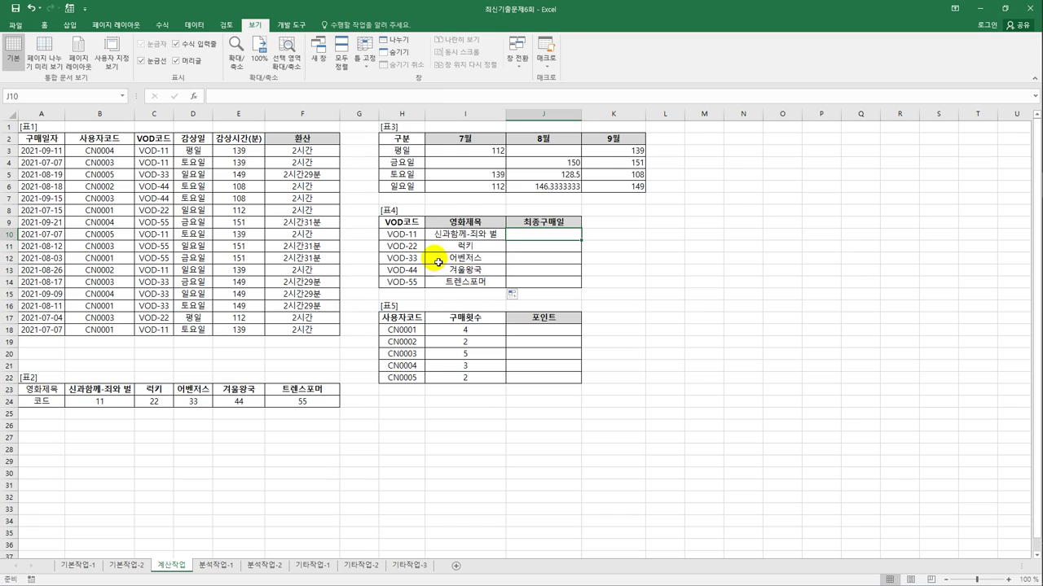
drag(395, 241, 406, 287)
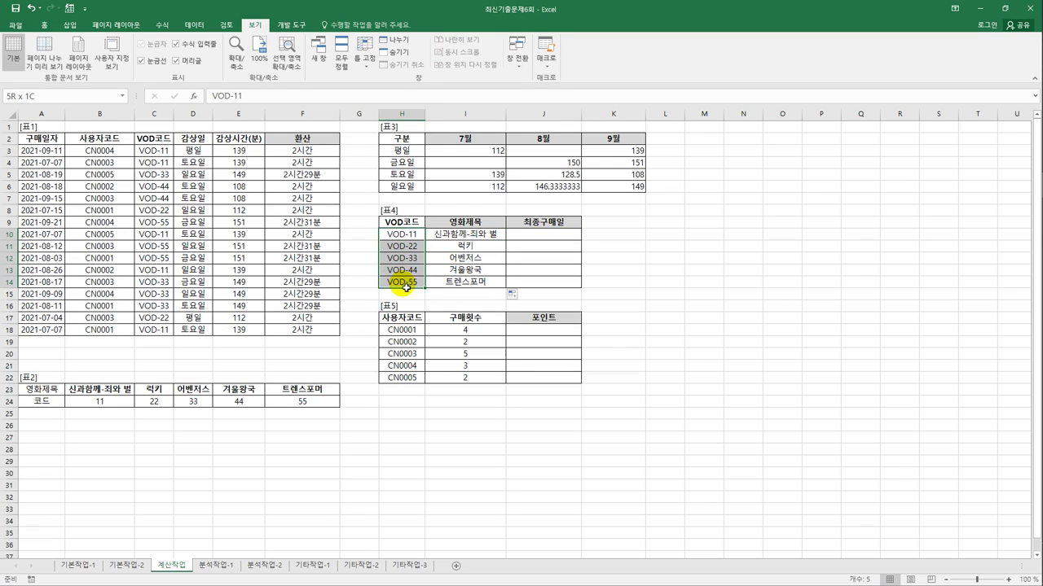
click(553, 239)
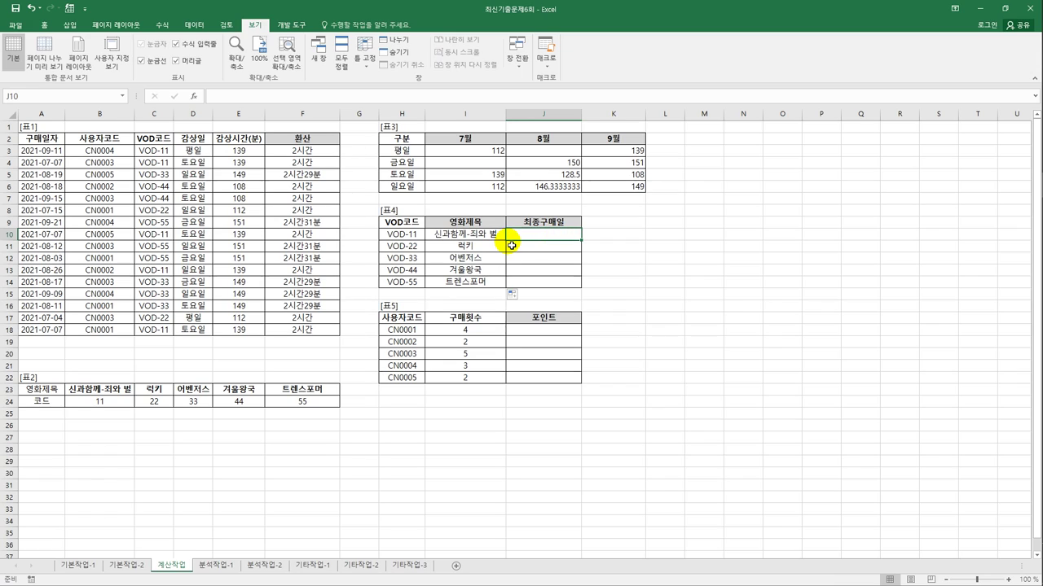
text(=)
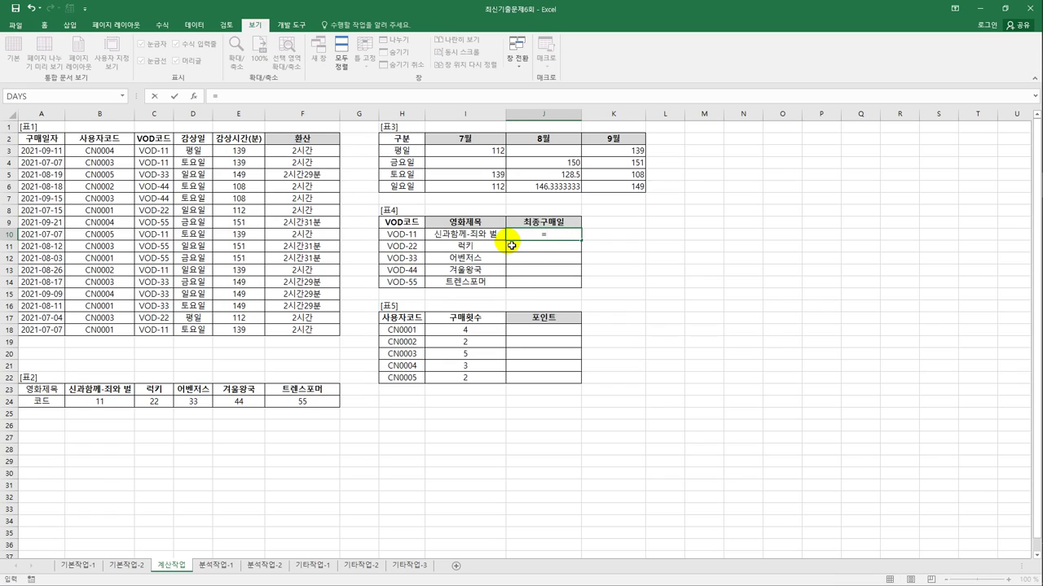
text(ma)
key(Down)
key(Tab)
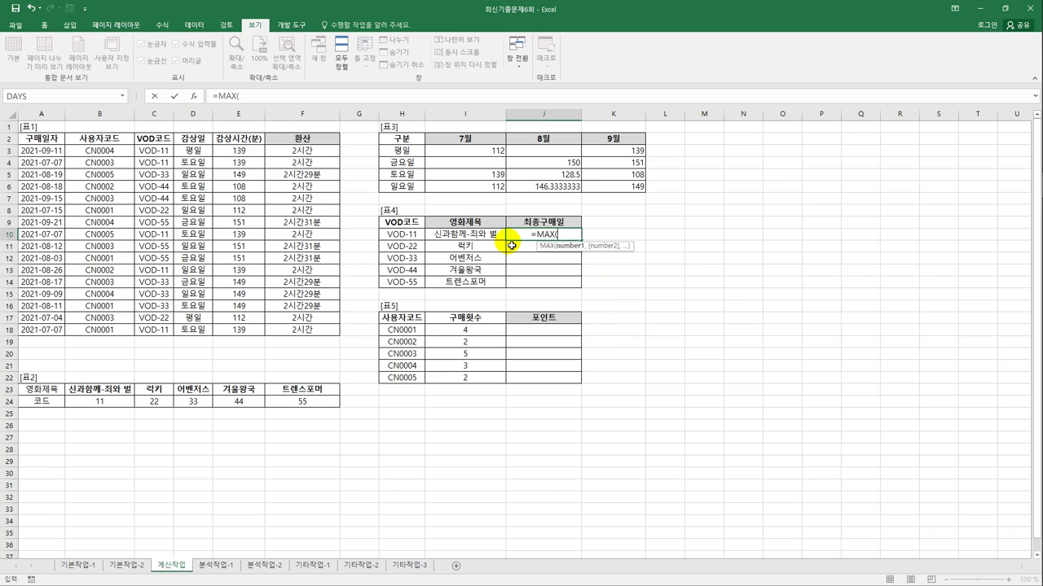
text(if()
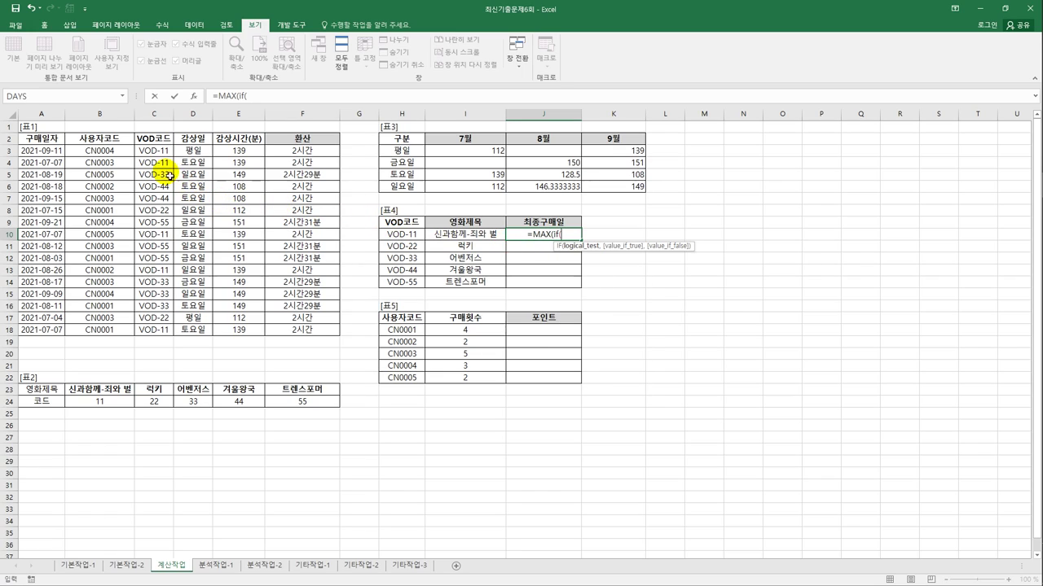
drag(155, 150, 157, 329)
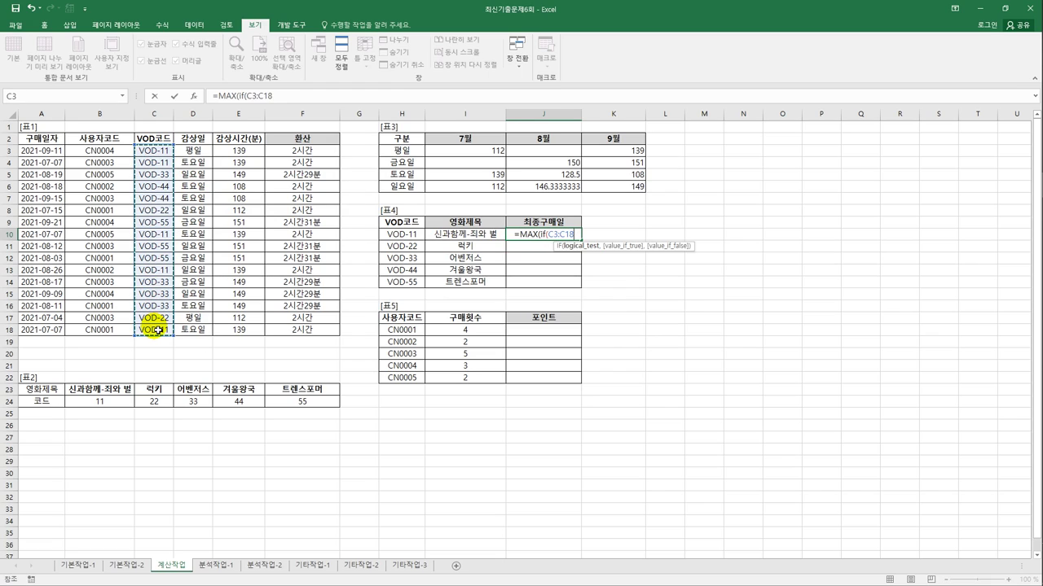
Step: Write the IF condition of J10's MAX formula to compare the absolute VOD코드 range $C$3:$C$18 with H10
key(F4)
text(=)
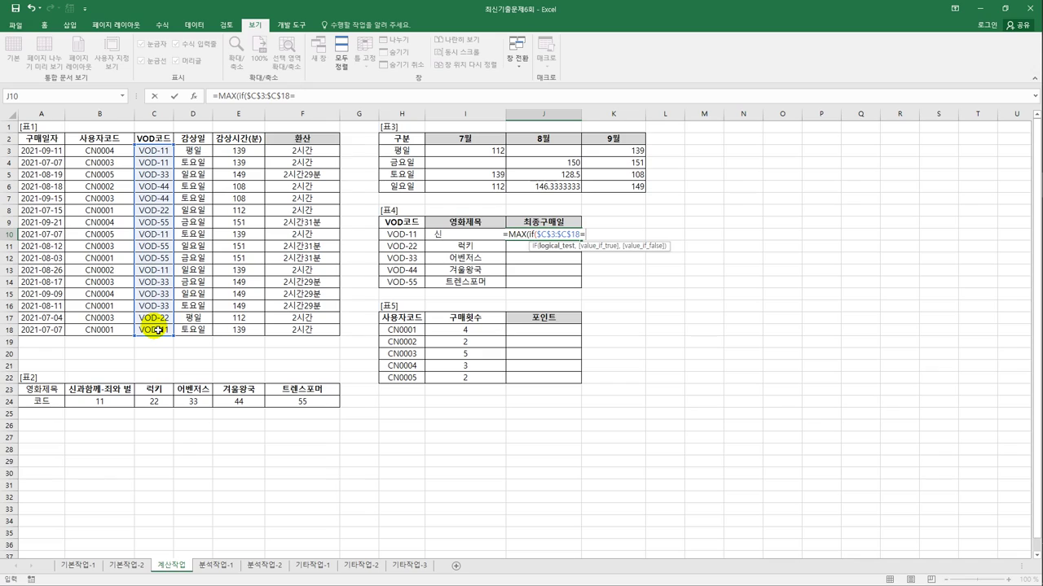
key(Left)
key(Left)
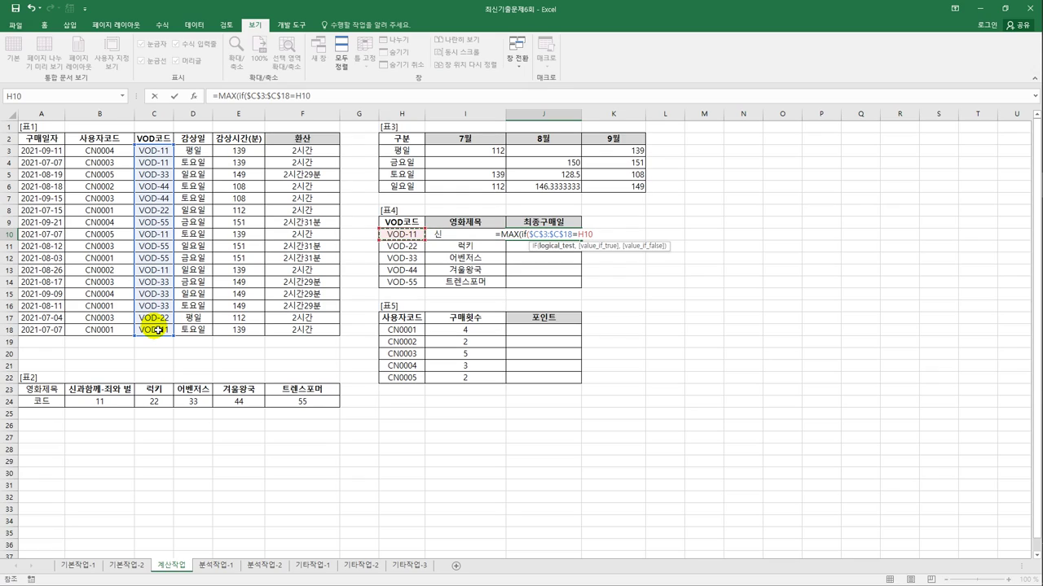
text(,)
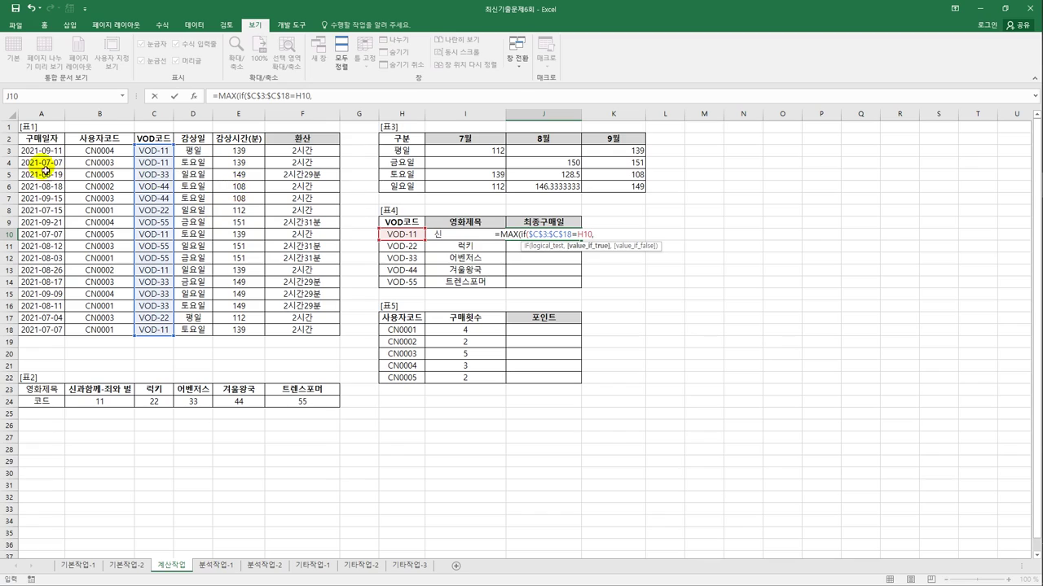
Step: Return $A$3:$A$18 when the IF condition is true, enter J10 as an array formula, and fill it down to J14
drag(36, 150, 43, 331)
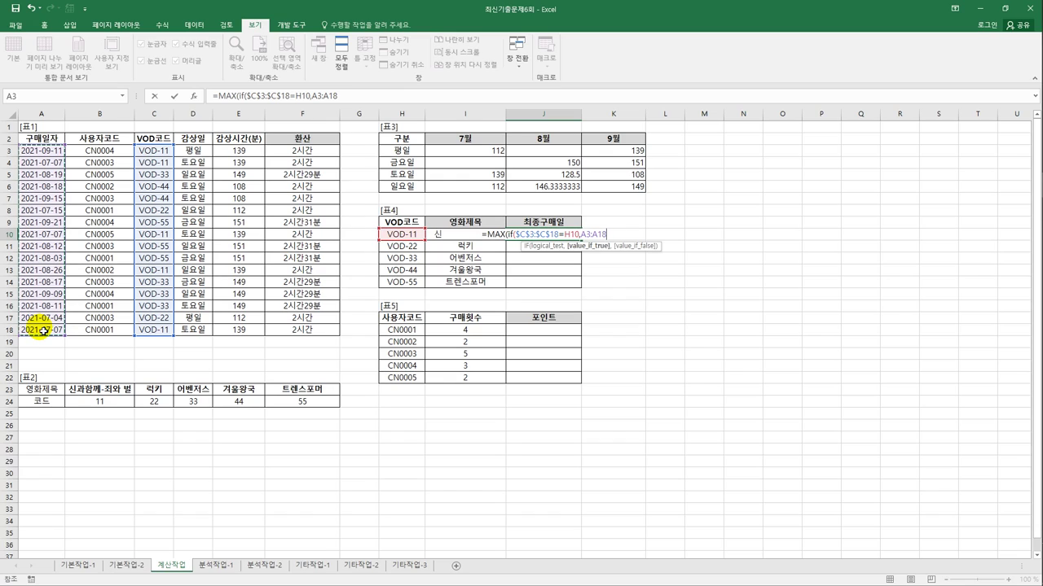
key(F4)
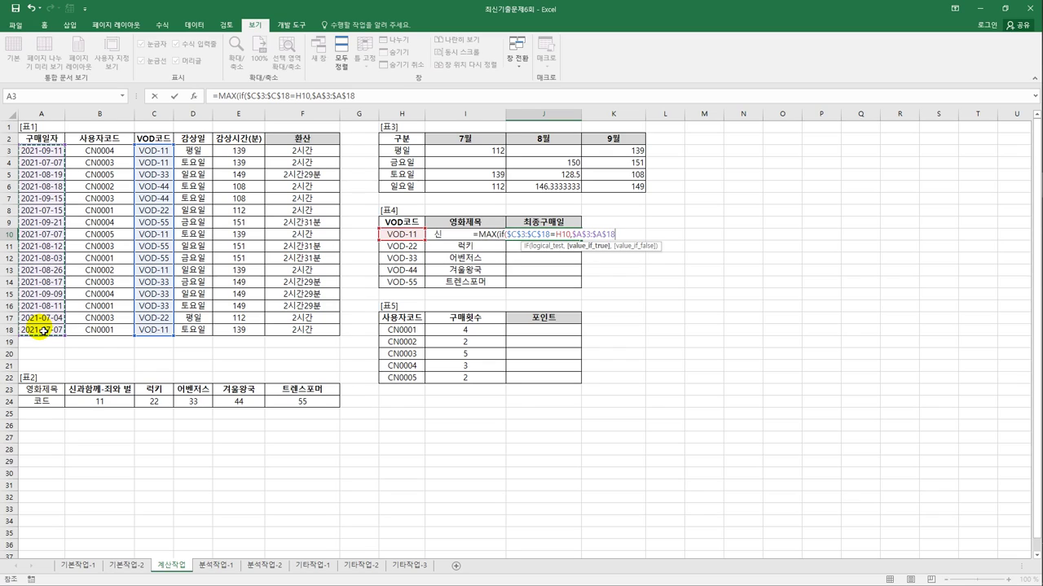
text()))
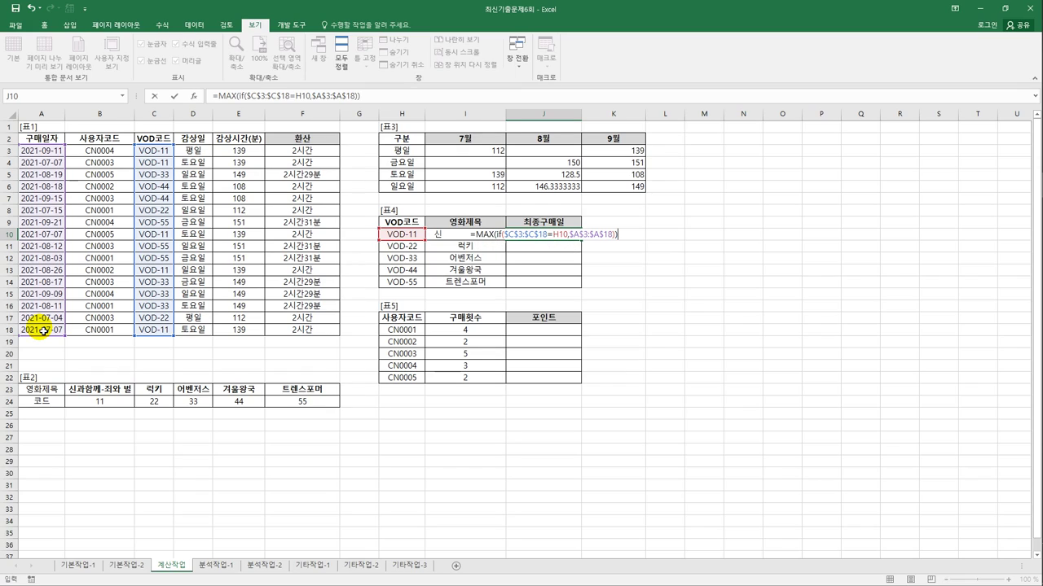
key(ctrl+shift+Return)
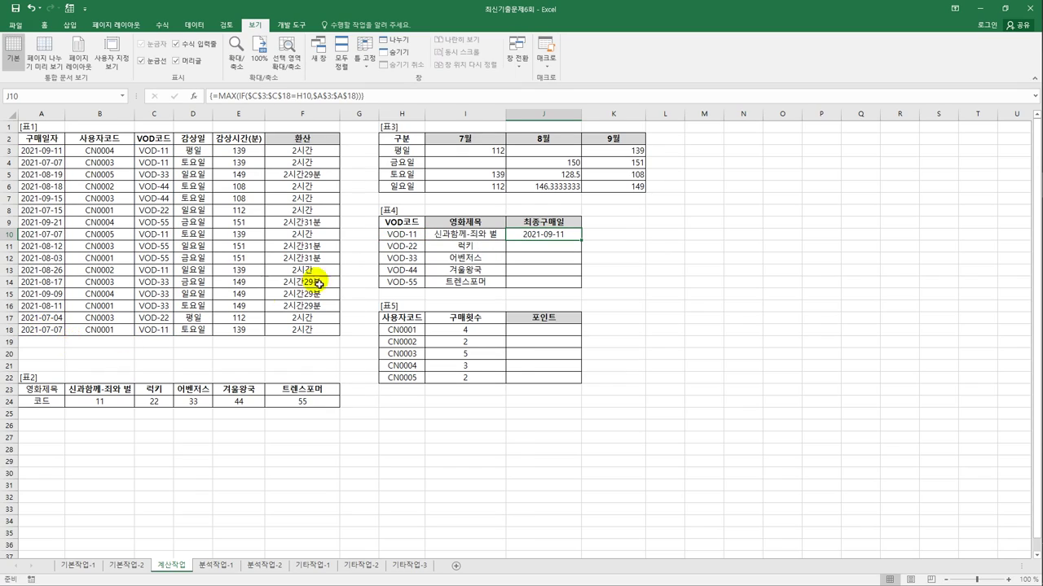
drag(581, 239, 581, 290)
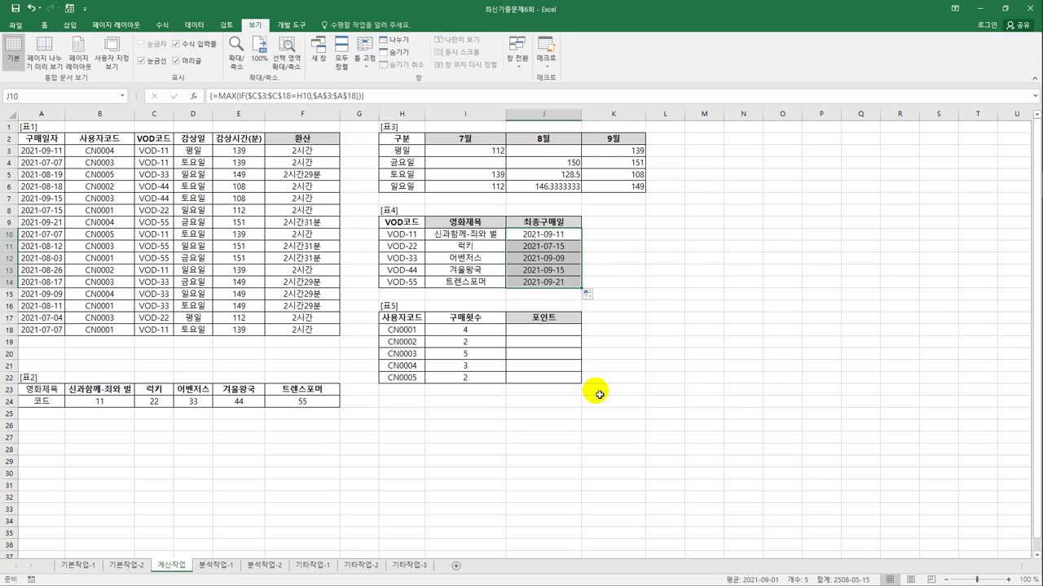
Step: Select cell J18 and insert a new module into the workbook's VBA project
click(558, 330)
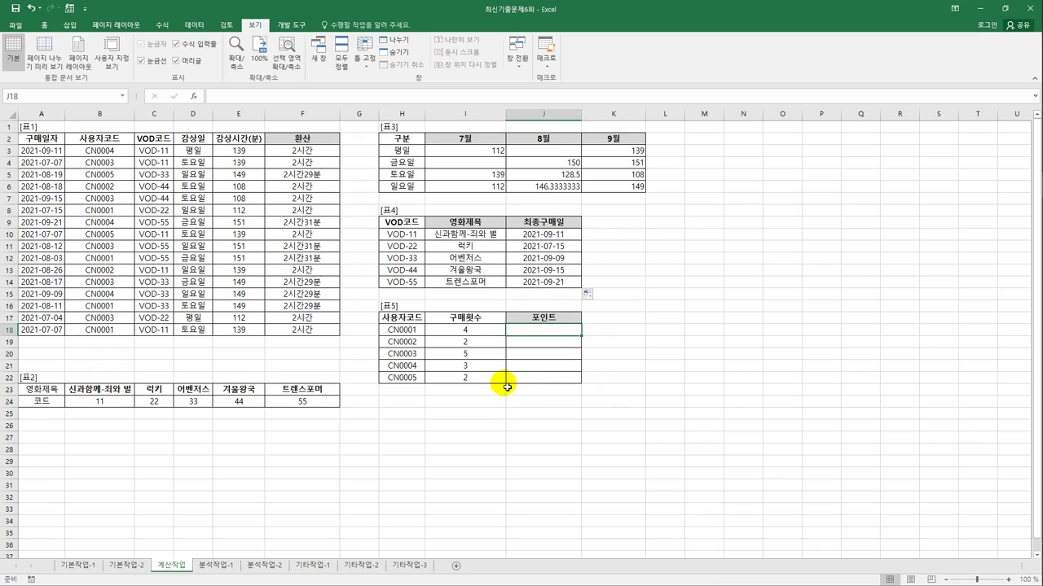
click(281, 26)
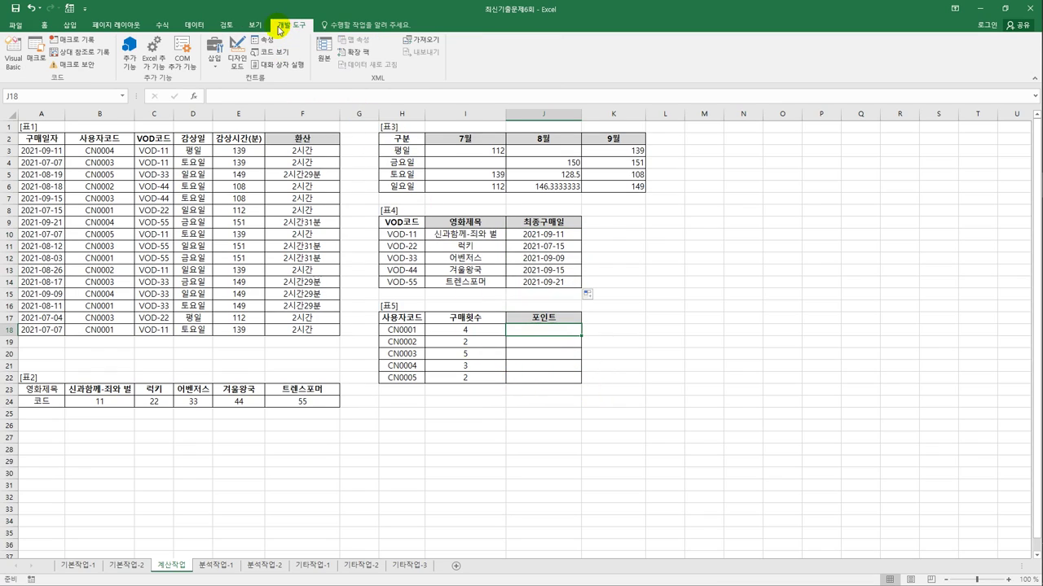
click(14, 54)
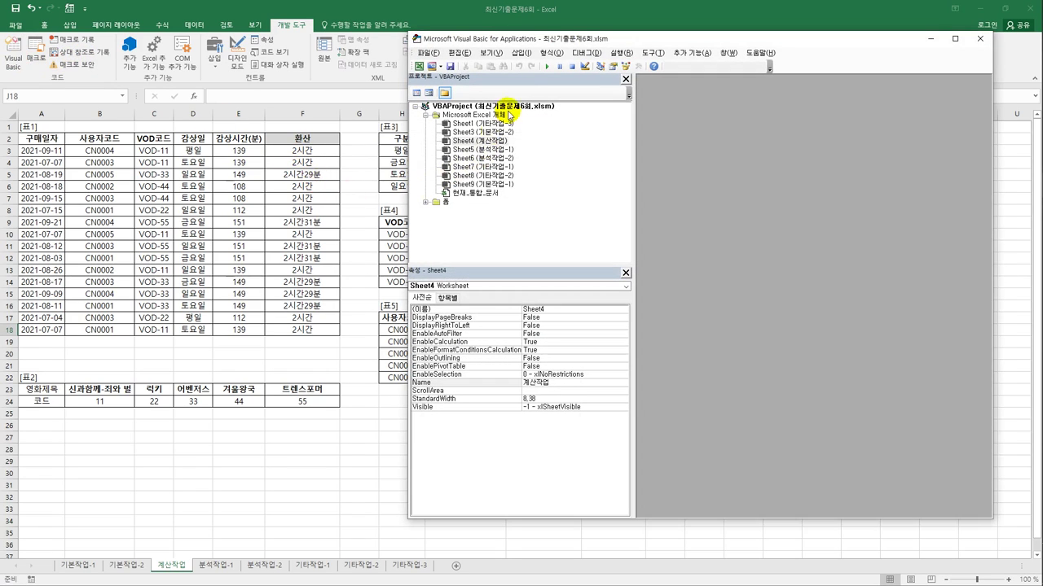
click(521, 53)
click(534, 86)
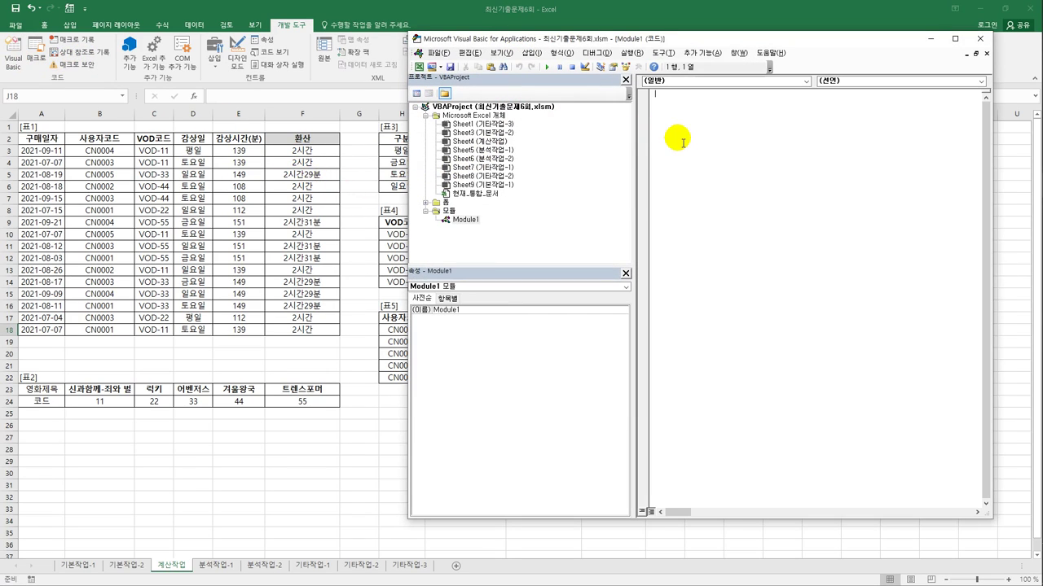
drag(636, 38, 560, 36)
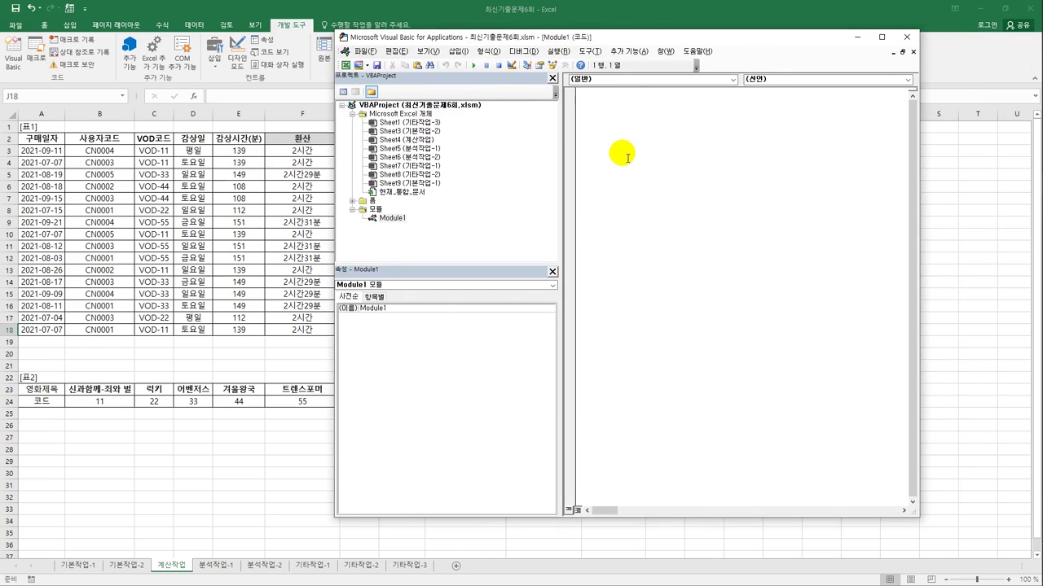
Step: Declare the public function fn포인트 with the argument 구매횟수 in the new module
text(p)
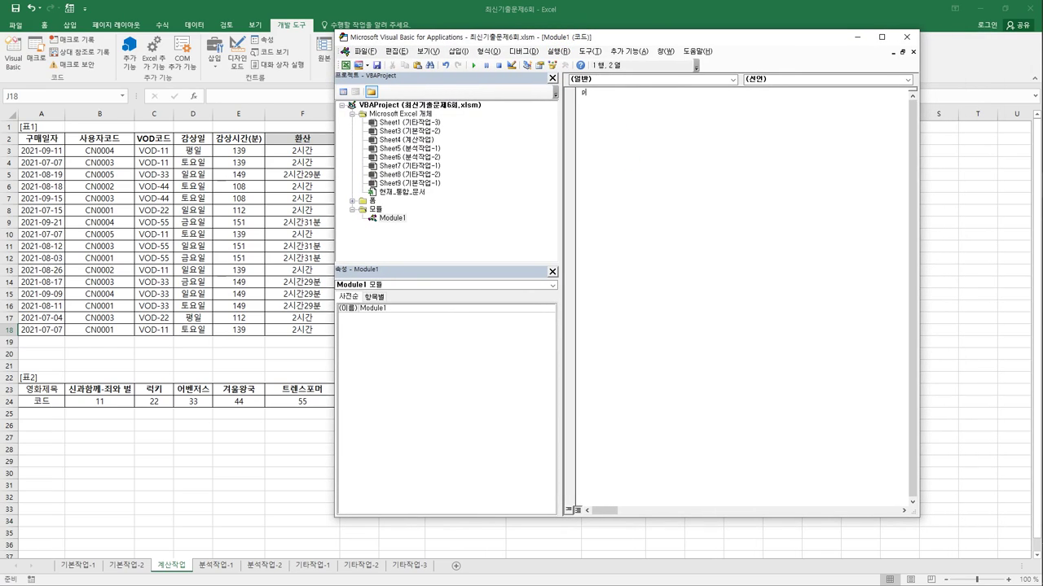
text(ublic fucn)
text(tion fn포인트(구매횟수))
key(Return)
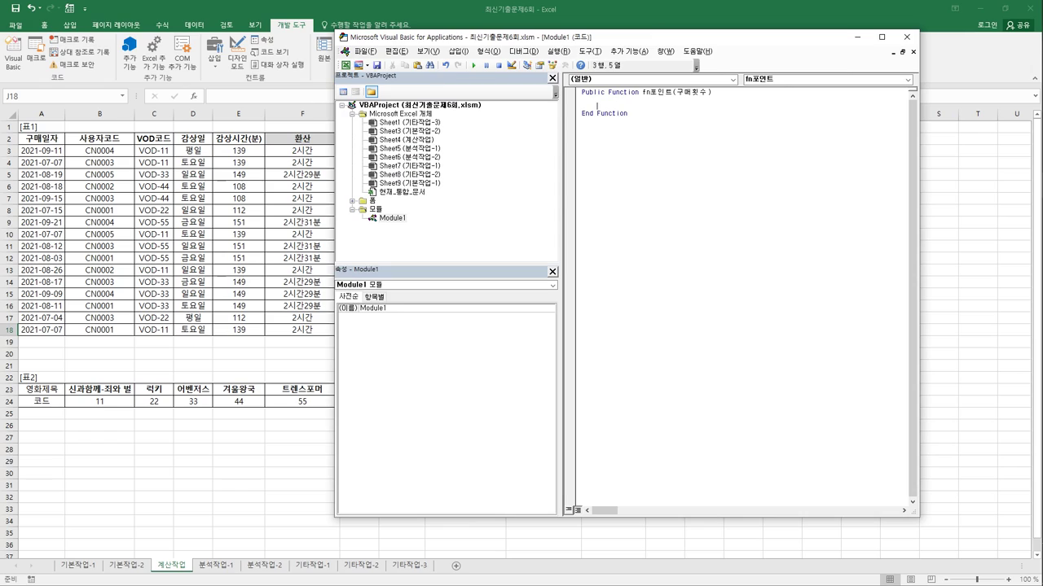
Step: Add an If branch for 구매횟수 >= 3 that sets fn포인트 to 구매횟수 * 3
text(if 구매횟수 >=3 then)
key(Return)
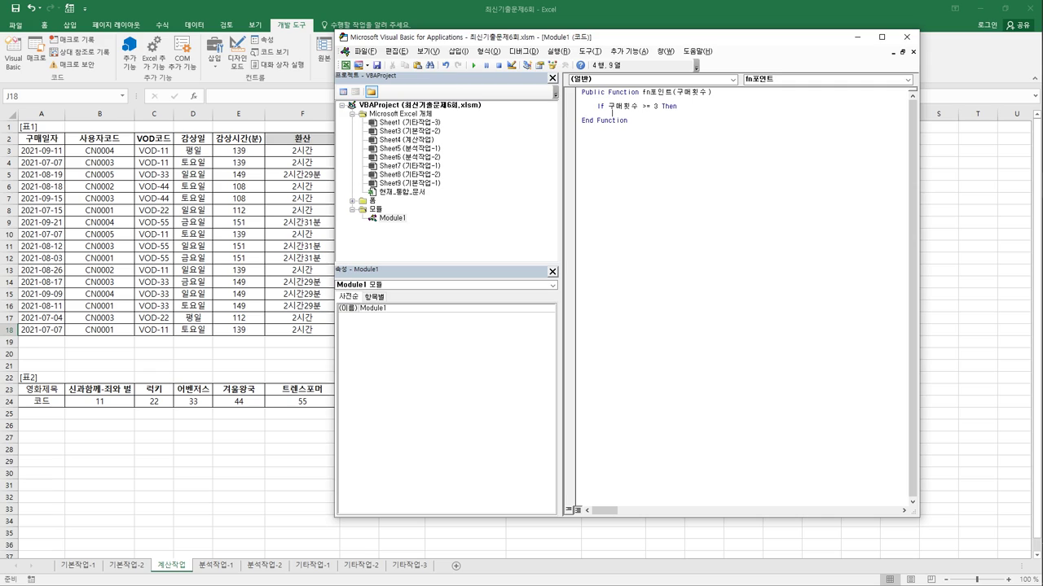
text(fn포인트 = 구매횟수 * 3)
key(Return)
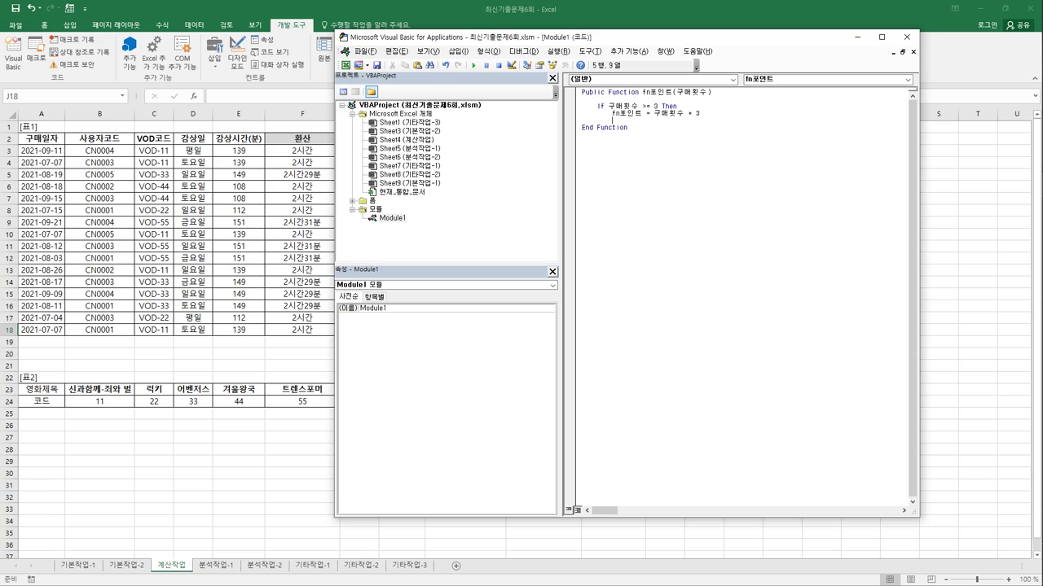
Step: Add an Else branch setting fn포인트 to 구매횟수 * 2, end the If block, and close the Visual Basic editor
text(else)
key(Return)
key(Up)
key(shift+End)
key(ctrl+c)
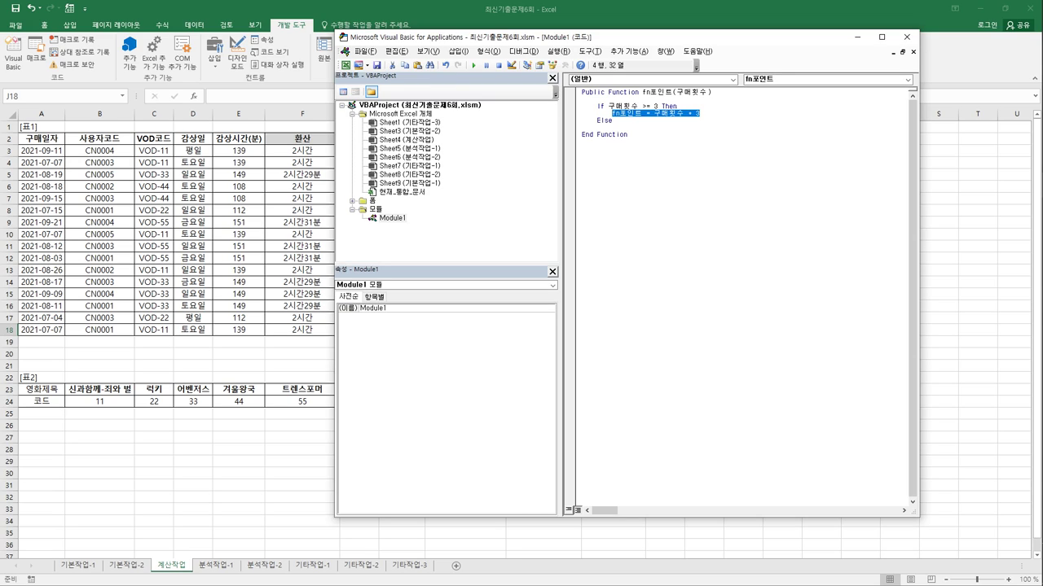
key(Down)
key(ctrl+v)
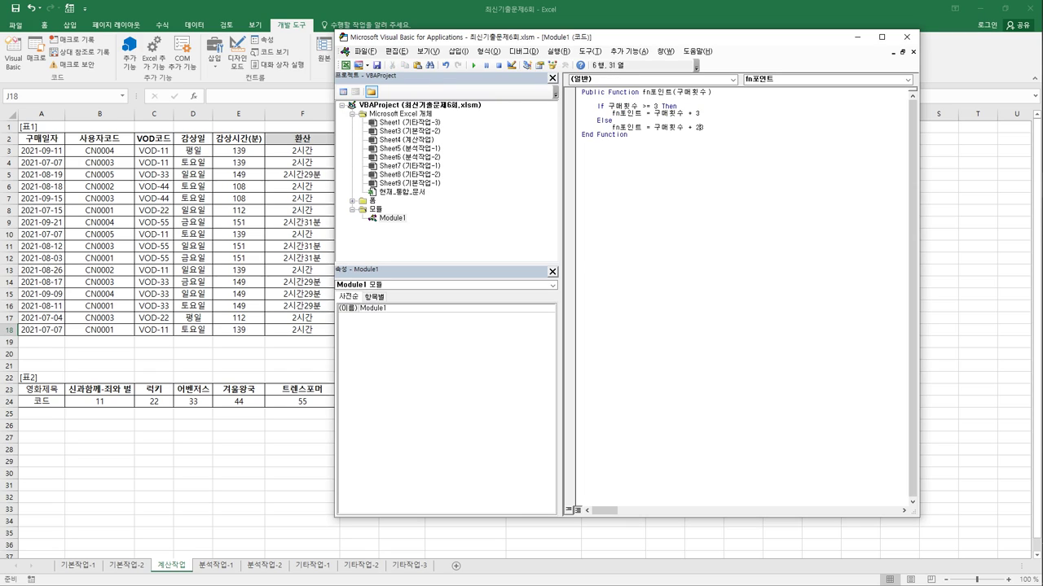
key(Delete)
key(Return)
text(end if)
key(Return)
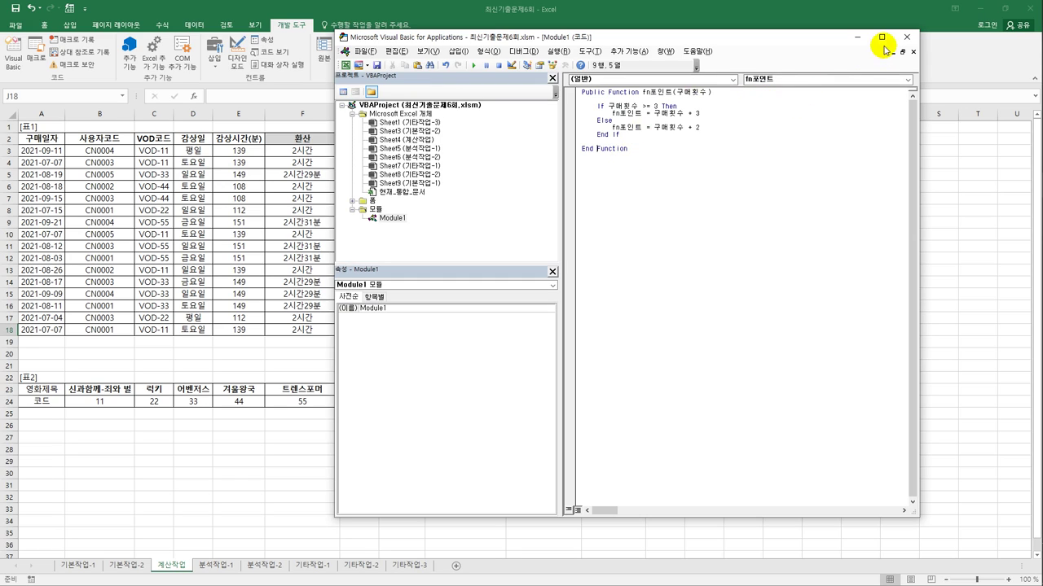
click(907, 37)
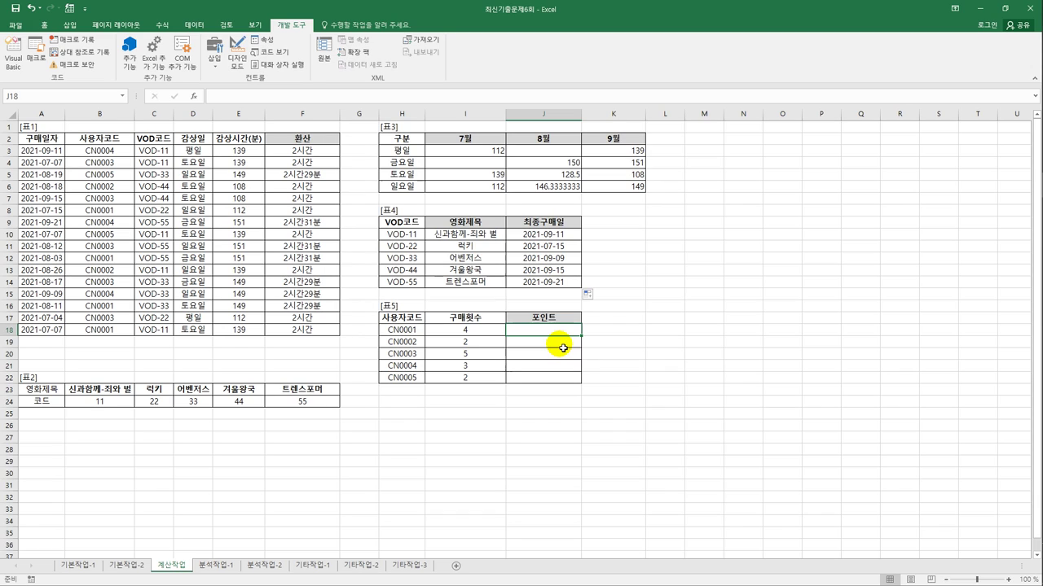
Step: Insert the user-defined function fn포인트 in J18 with I18 as 구매횟수 and fill it down to J22
click(194, 96)
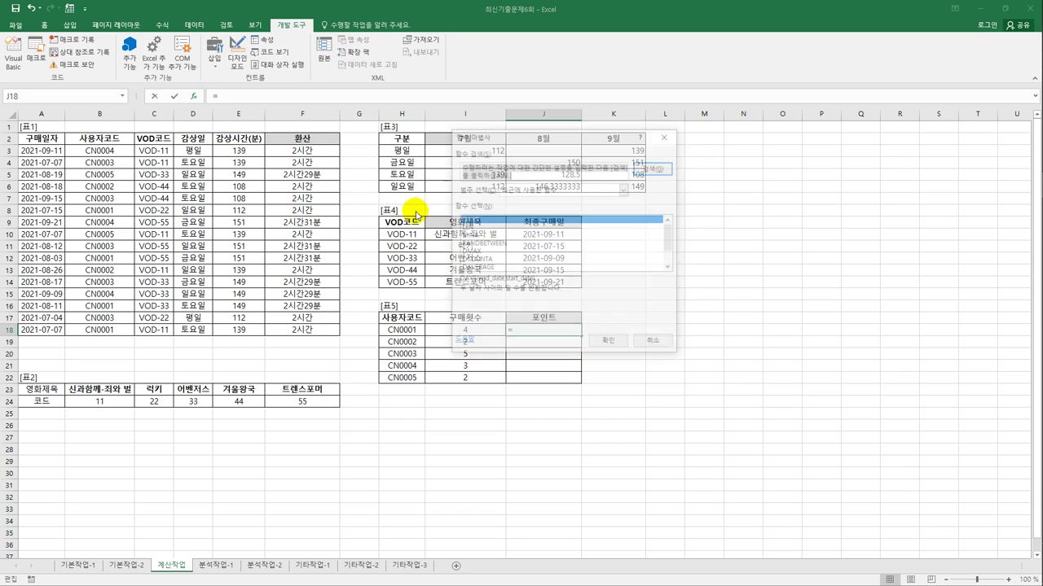
click(593, 190)
click(540, 286)
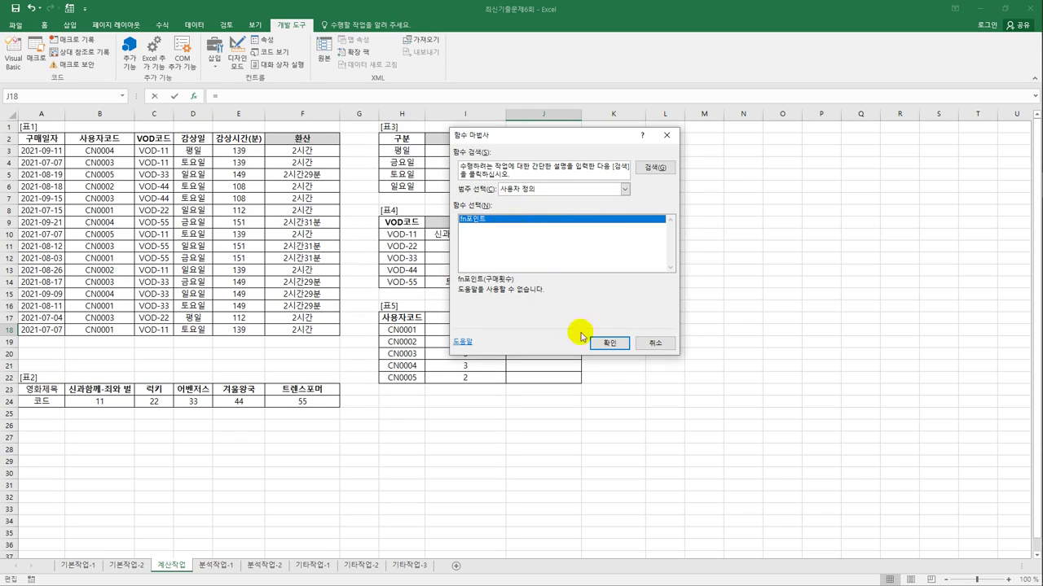
click(607, 343)
drag(551, 280, 716, 301)
click(486, 338)
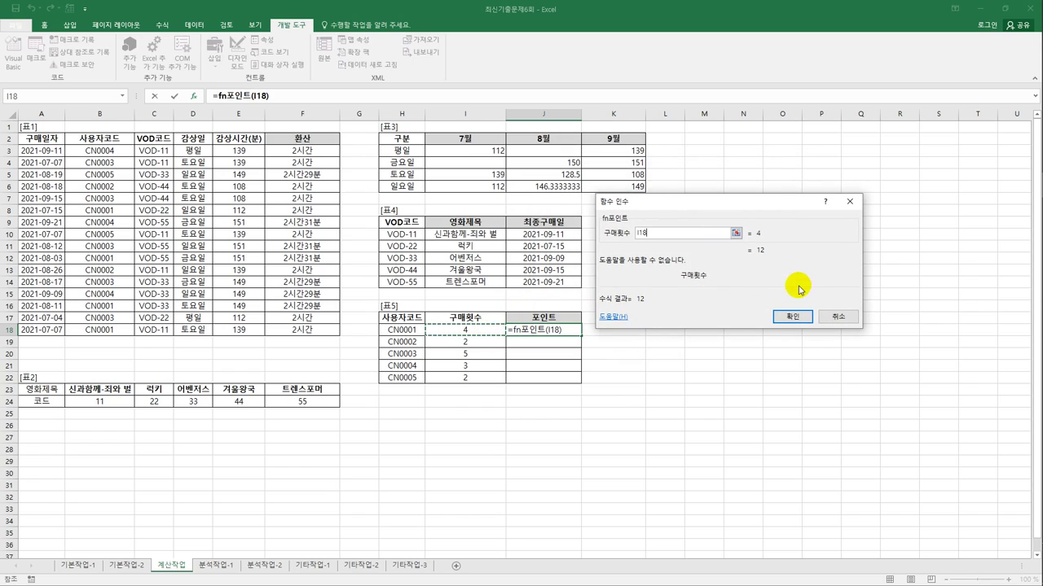
click(790, 317)
drag(581, 337, 577, 385)
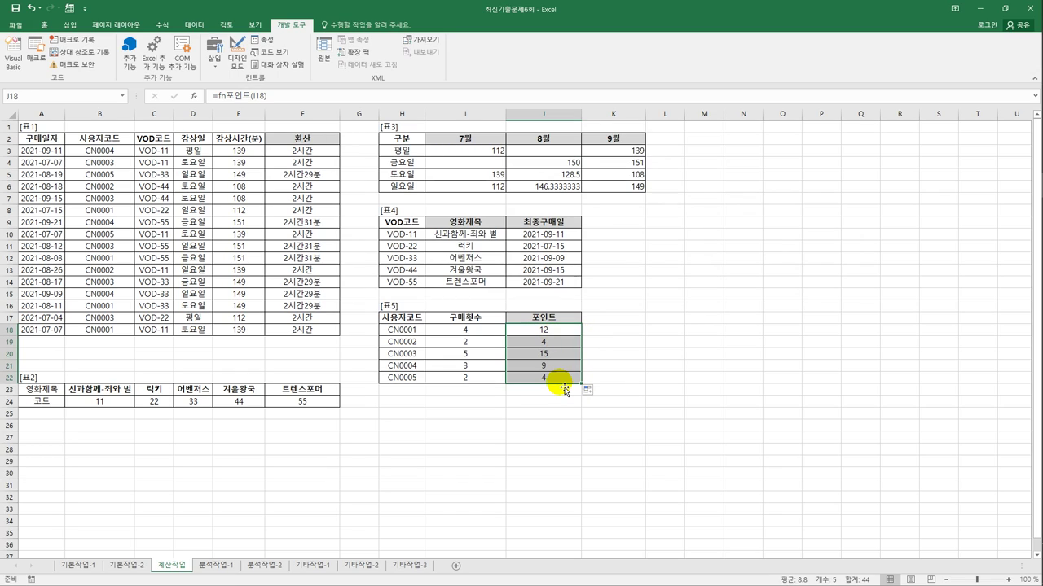
click(559, 380)
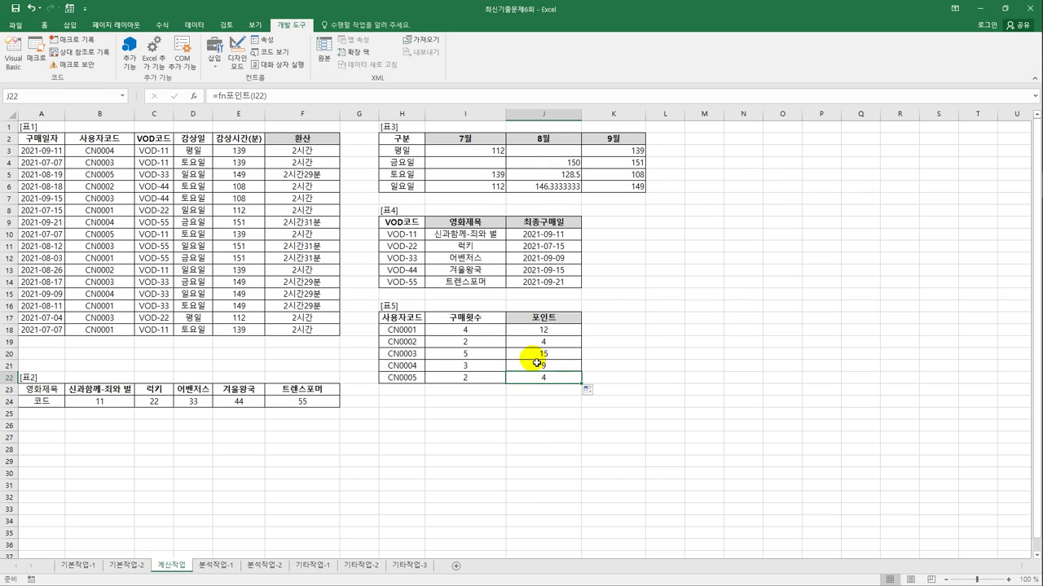
Step: Go to the 분석작업-1 sheet and select cell B2 as the starting cell for an external data import
click(214, 565)
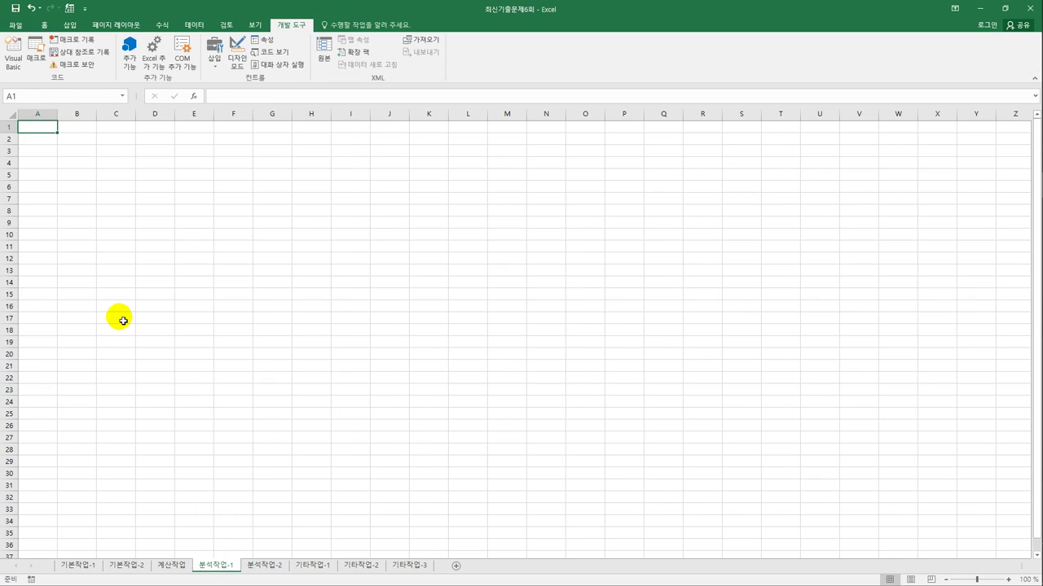
click(80, 142)
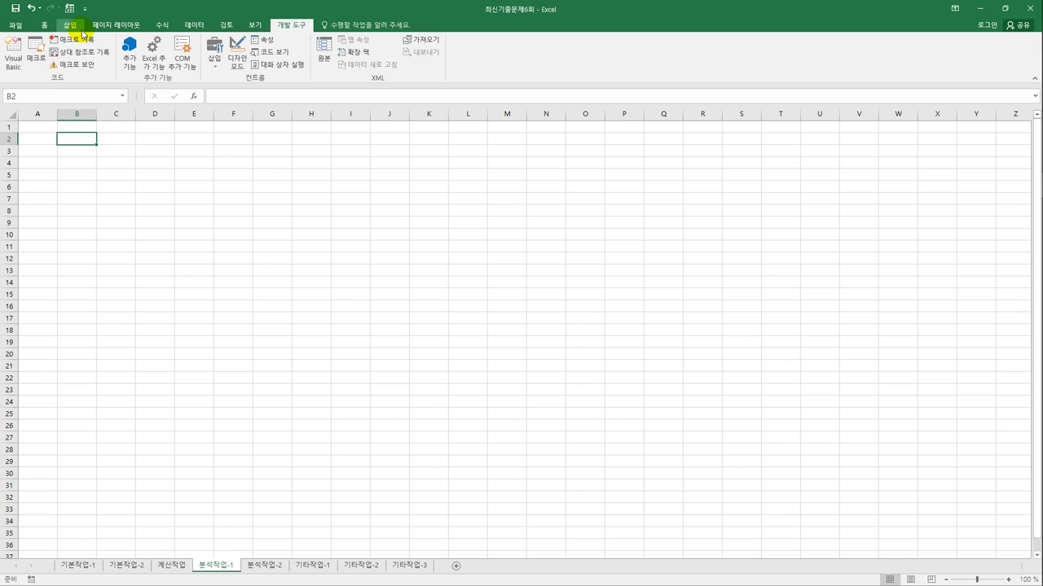
click(205, 29)
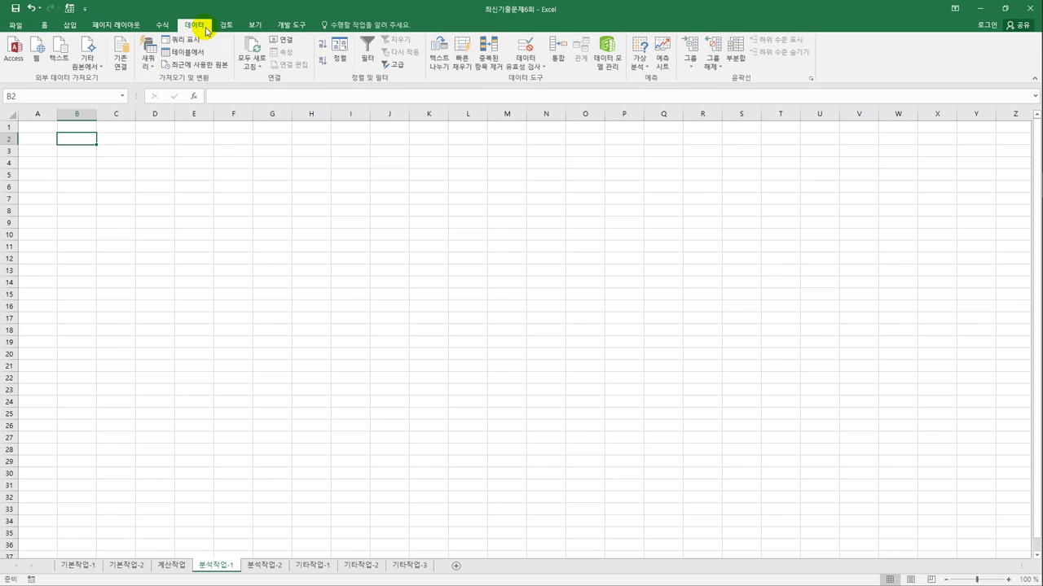
click(93, 67)
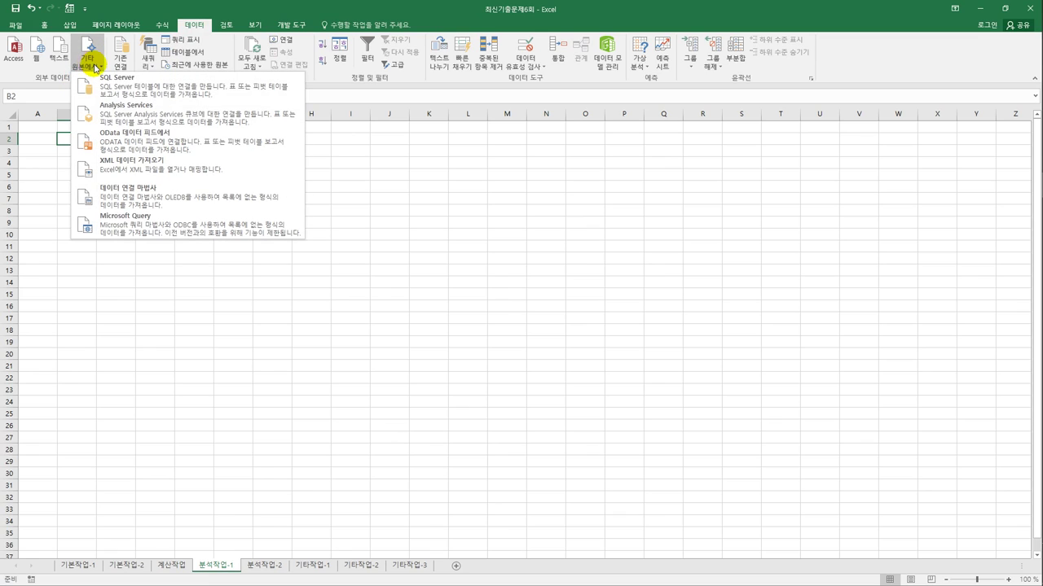
click(126, 228)
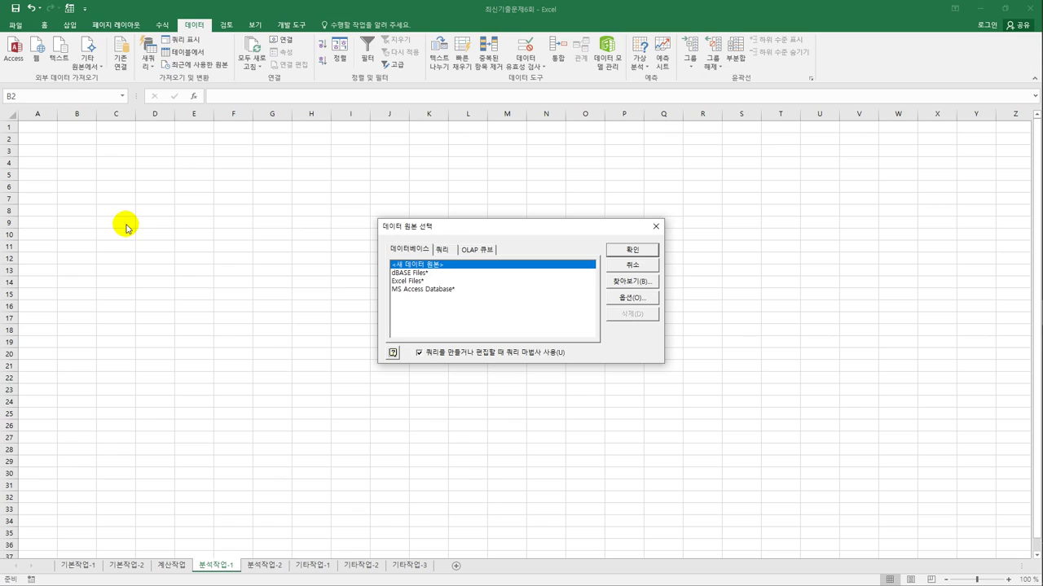
double_click(427, 290)
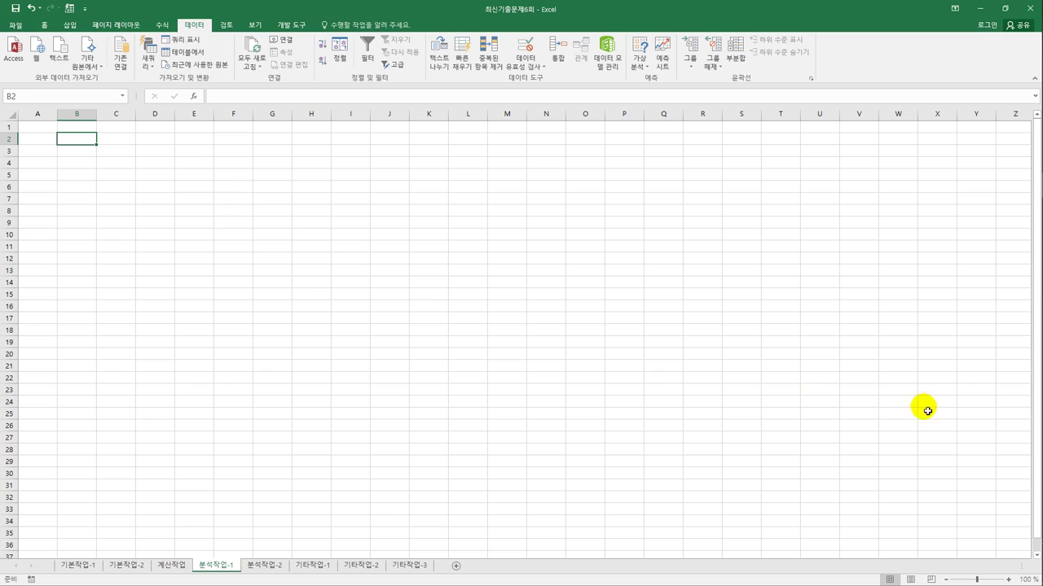
Step: Start a Microsoft Query import from MS Access Database and bring its database selection dialog into the middle of the Query window
click(86, 55)
click(116, 222)
click(529, 326)
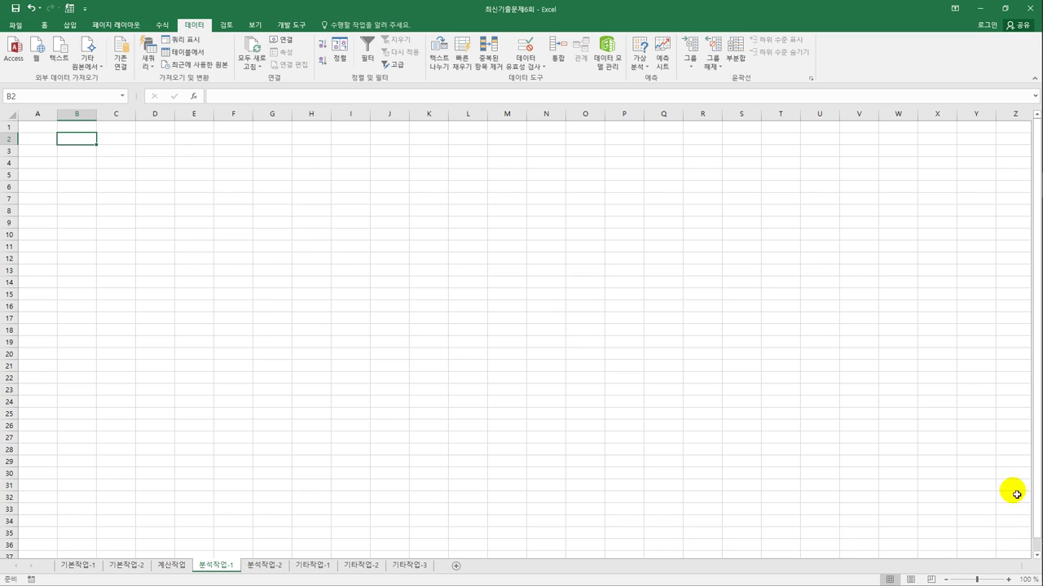
mouse_move(1033, 407)
click(1025, 320)
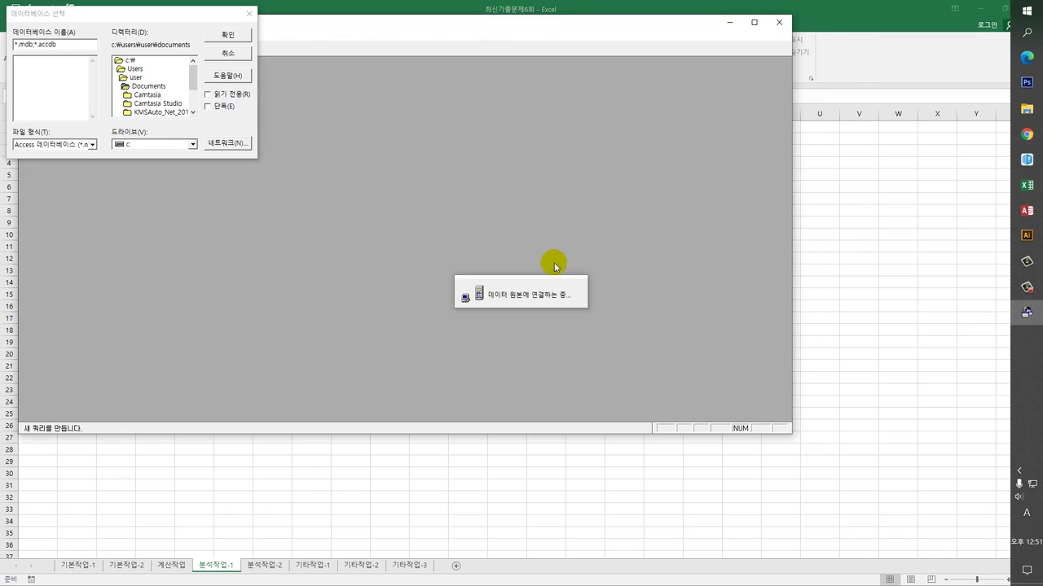
drag(174, 19, 458, 111)
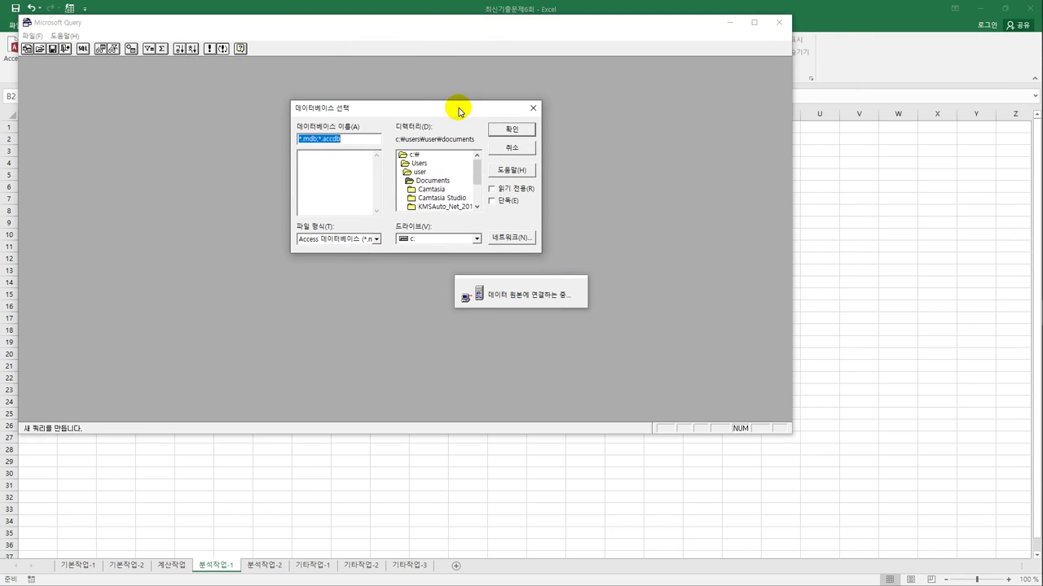
Step: Open the ebook구입.accdb database from the c:\컴활1급\스프레드시트\기출문제 folder as the query source
double_click(454, 154)
drag(477, 179, 464, 205)
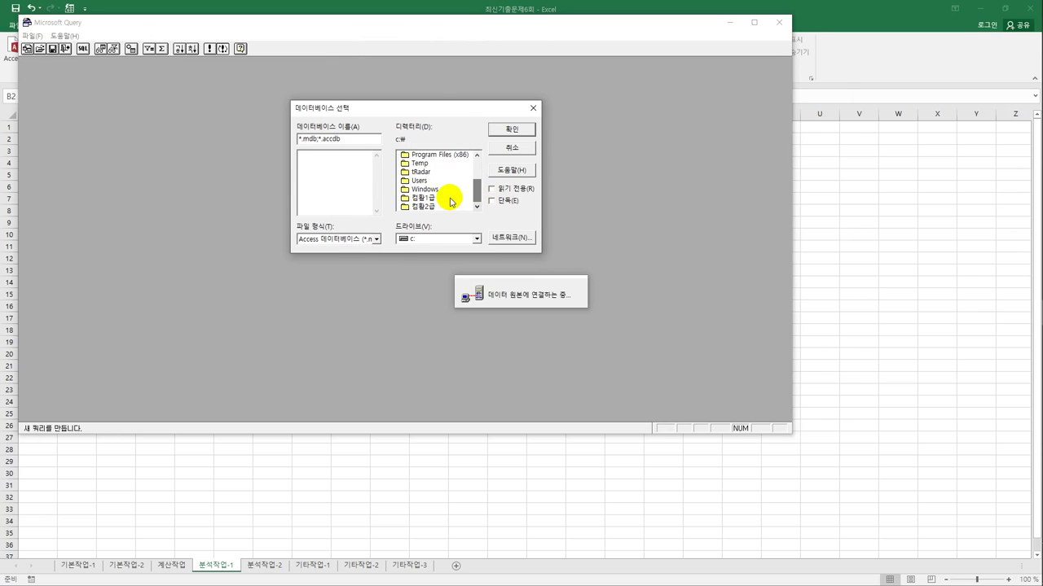
double_click(454, 200)
double_click(436, 183)
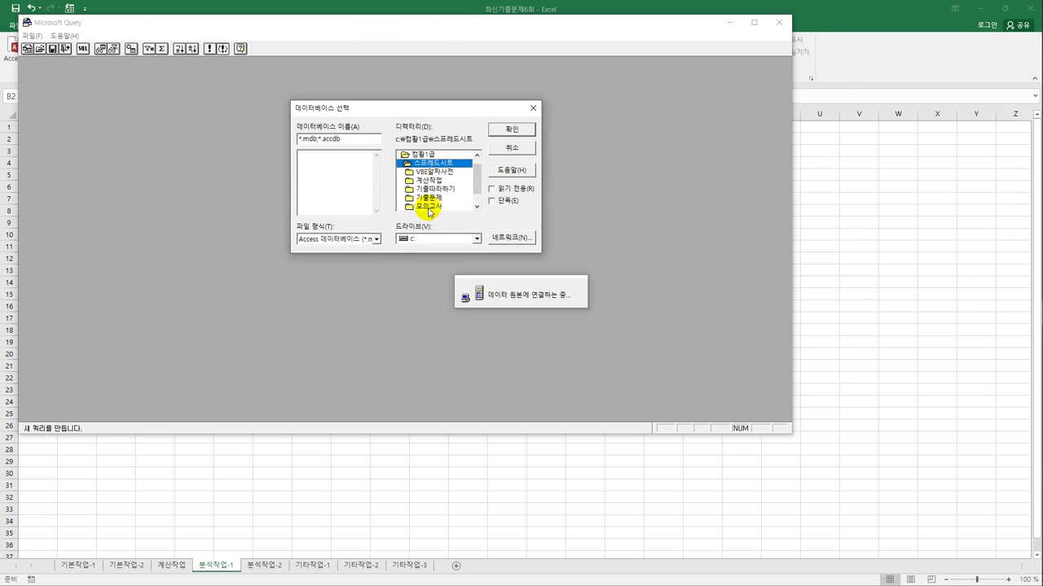
double_click(427, 198)
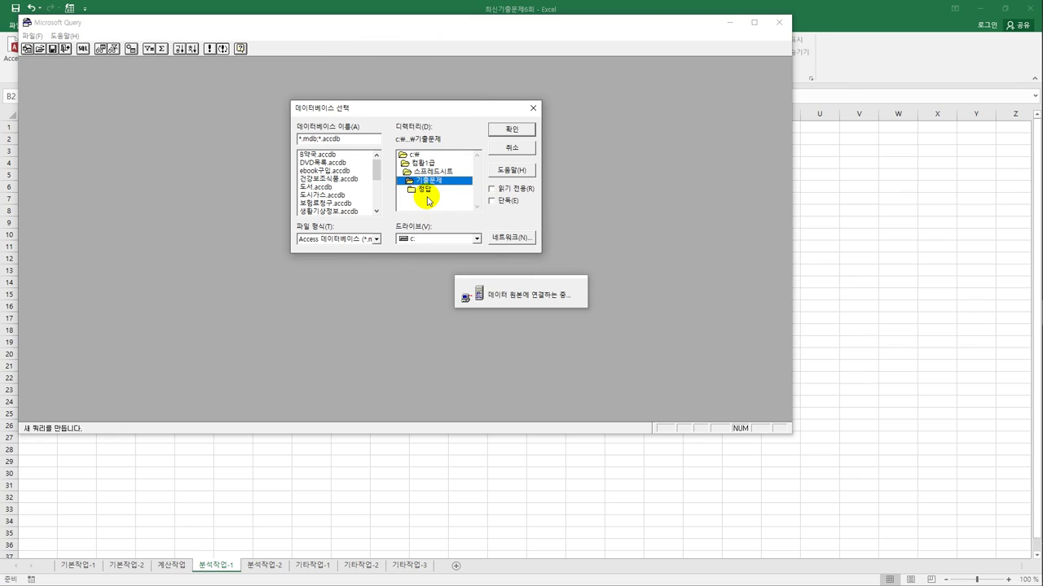
click(326, 172)
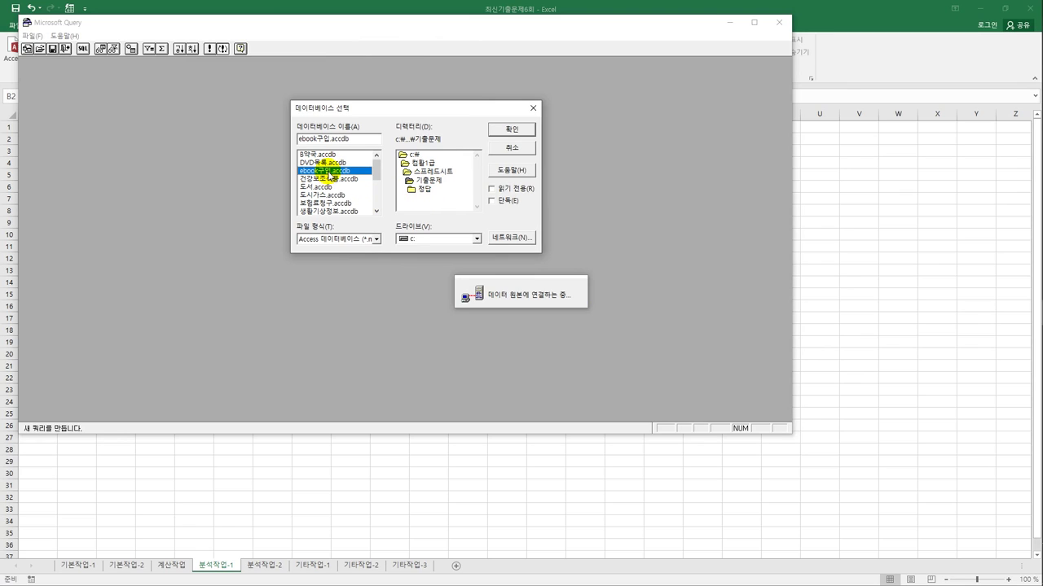
click(522, 130)
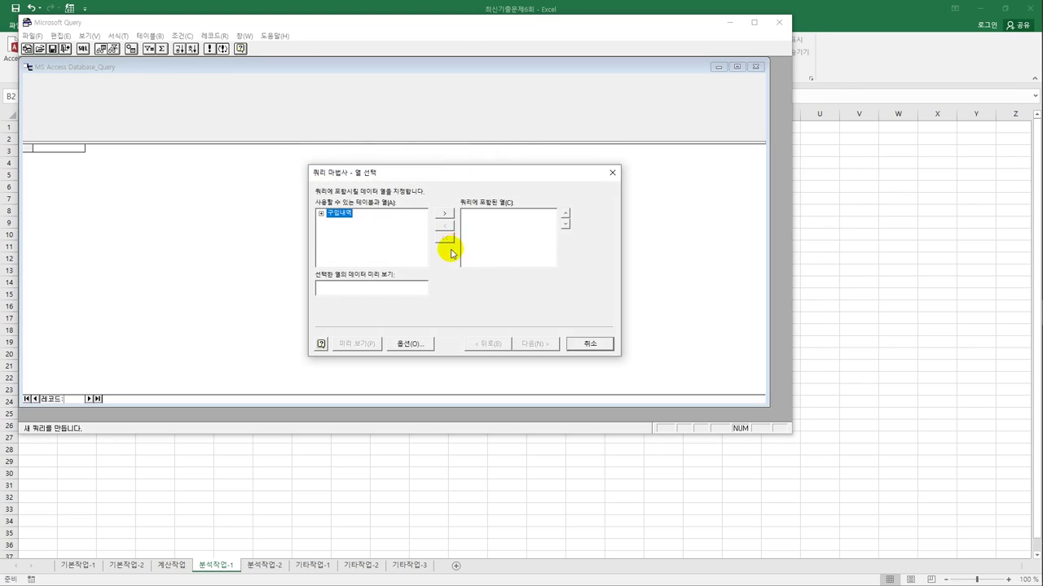
Step: Add the ebook명, 결제구분, 구입수량, 단가 and 할인율 columns of the 구입내역 table to the query
click(321, 214)
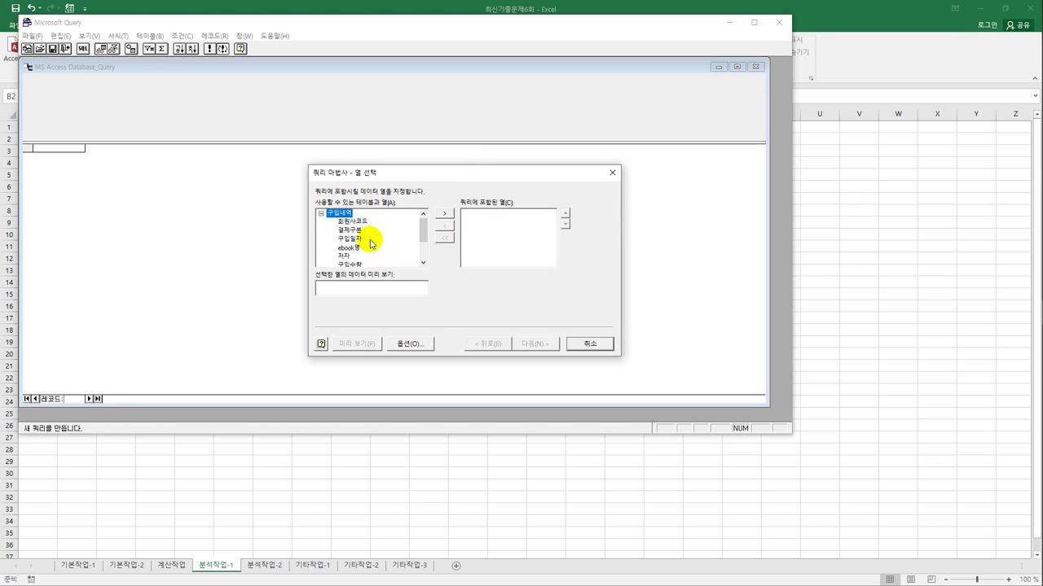
double_click(353, 249)
double_click(353, 231)
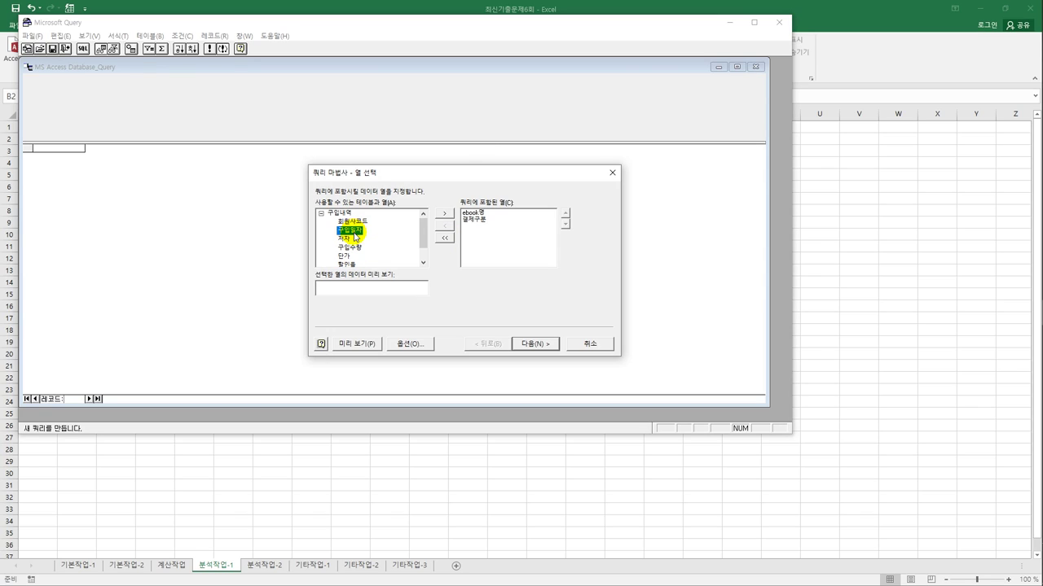
double_click(356, 247)
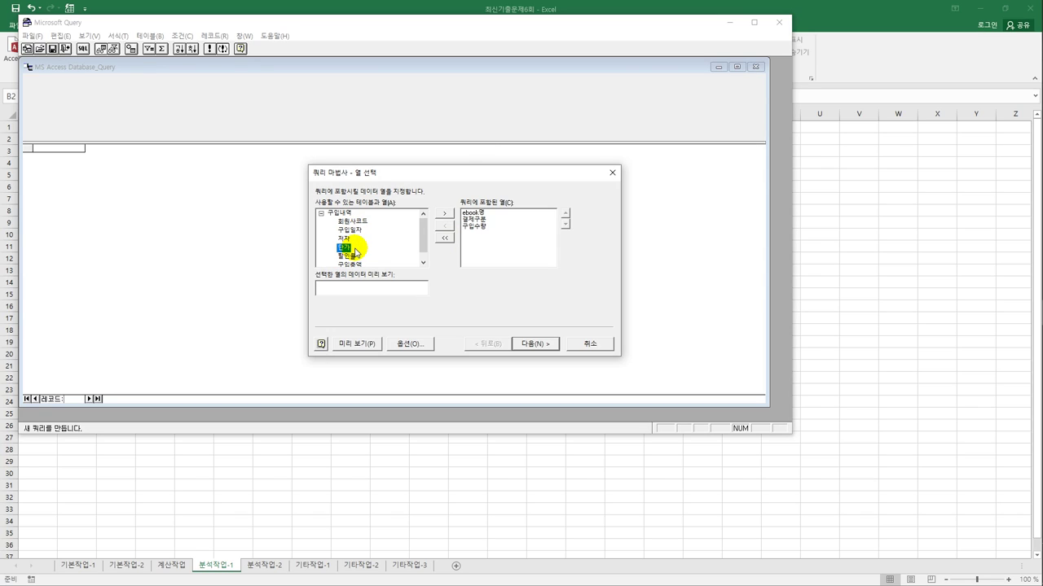
double_click(344, 248)
double_click(345, 249)
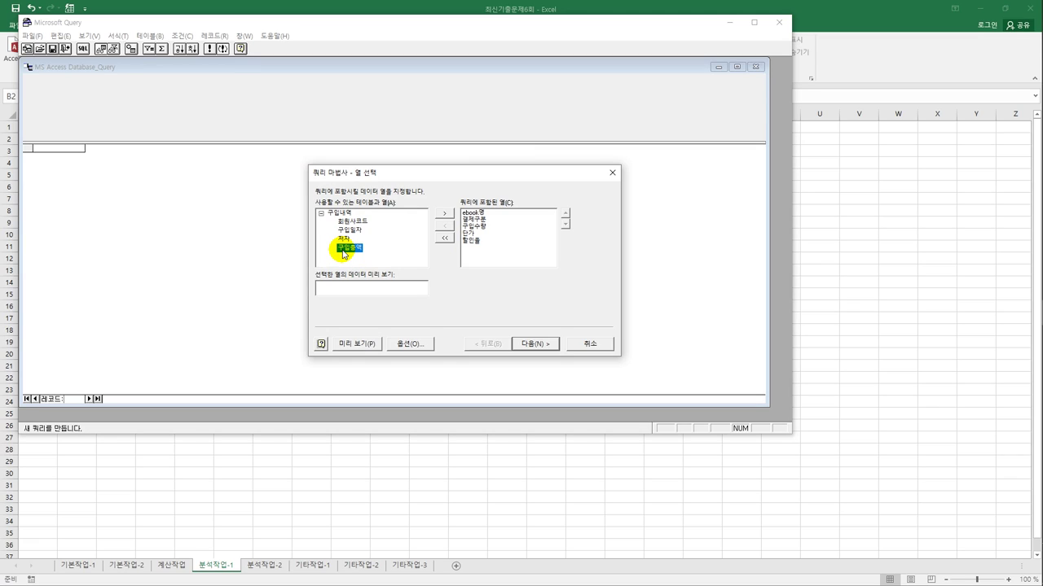
Step: Finish the query wizard without filtering or sorting and return the data to Excel as a PivotTable report at B2 of the existing worksheet
click(536, 344)
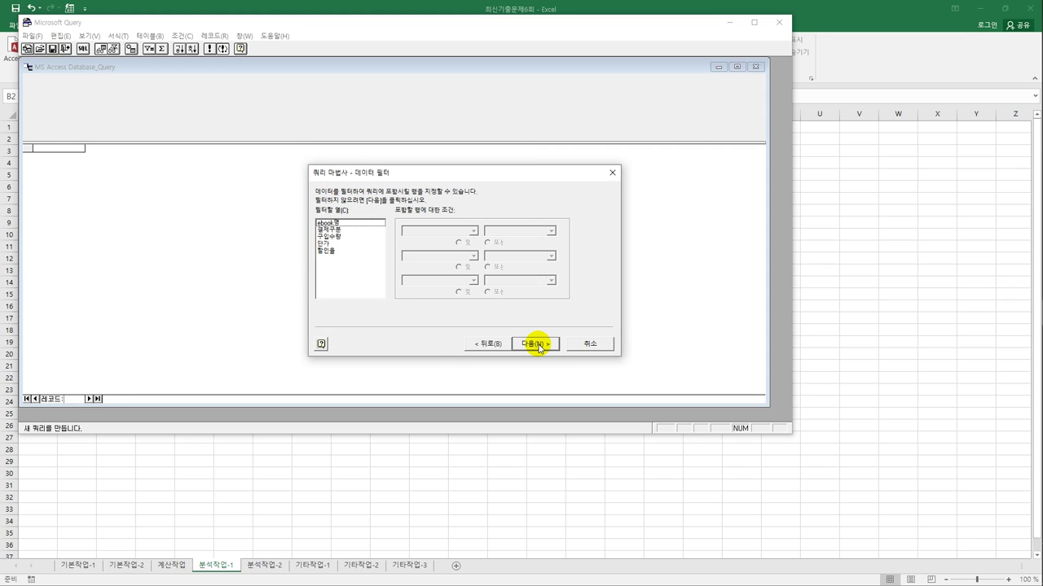
click(536, 345)
click(535, 344)
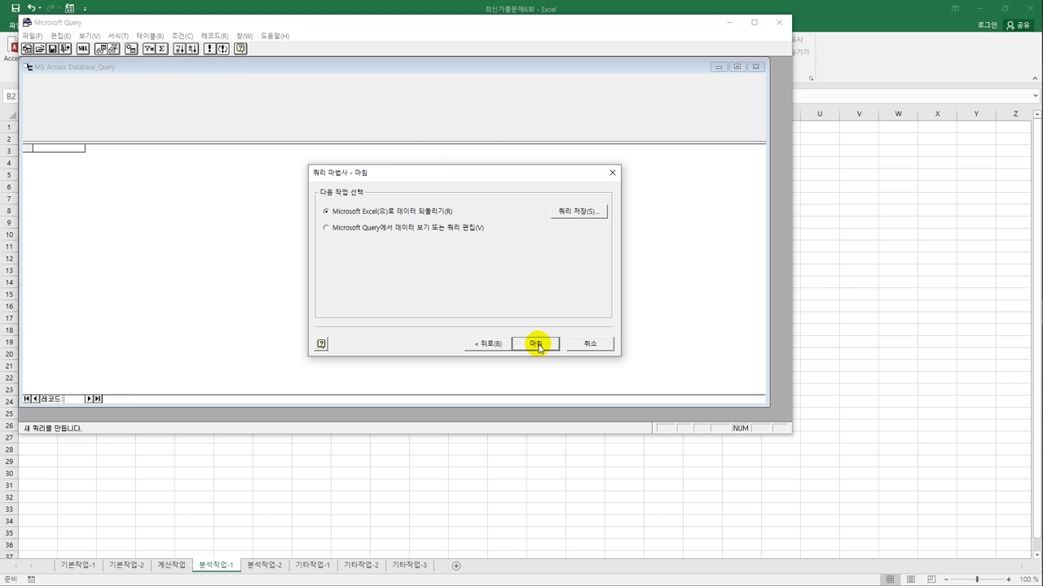
click(536, 345)
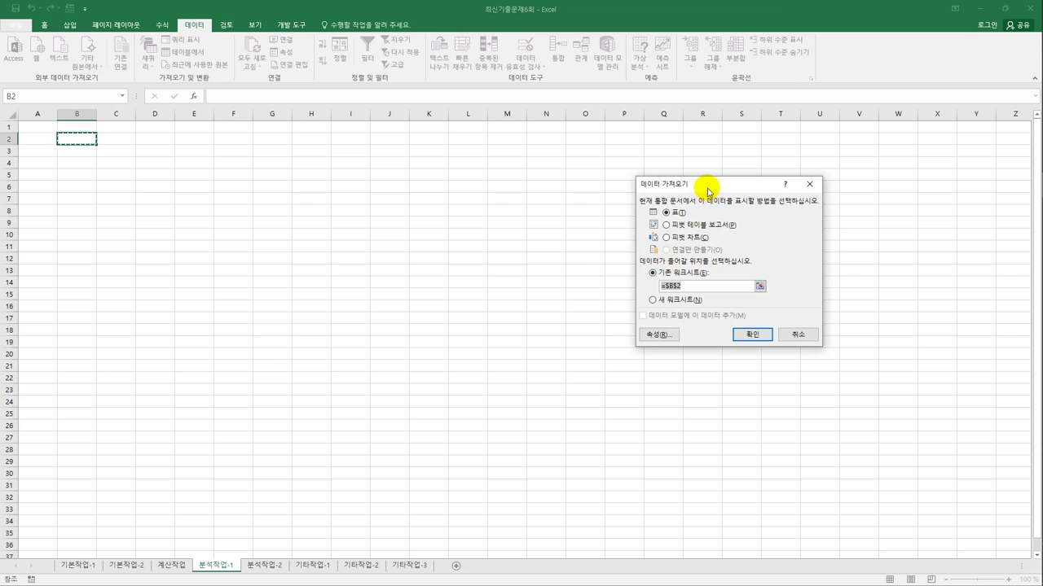
drag(708, 185, 437, 201)
click(429, 239)
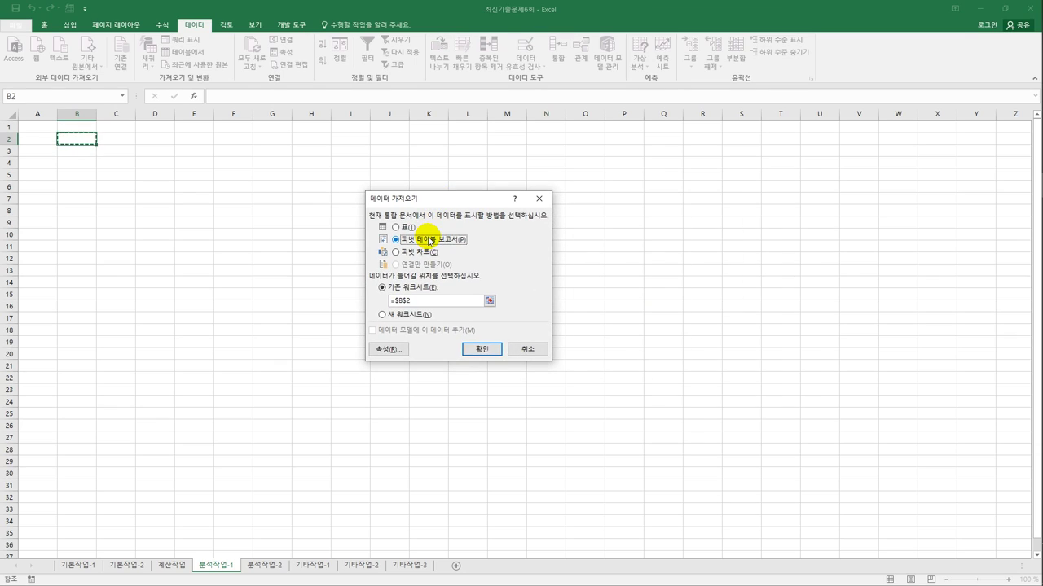
click(492, 350)
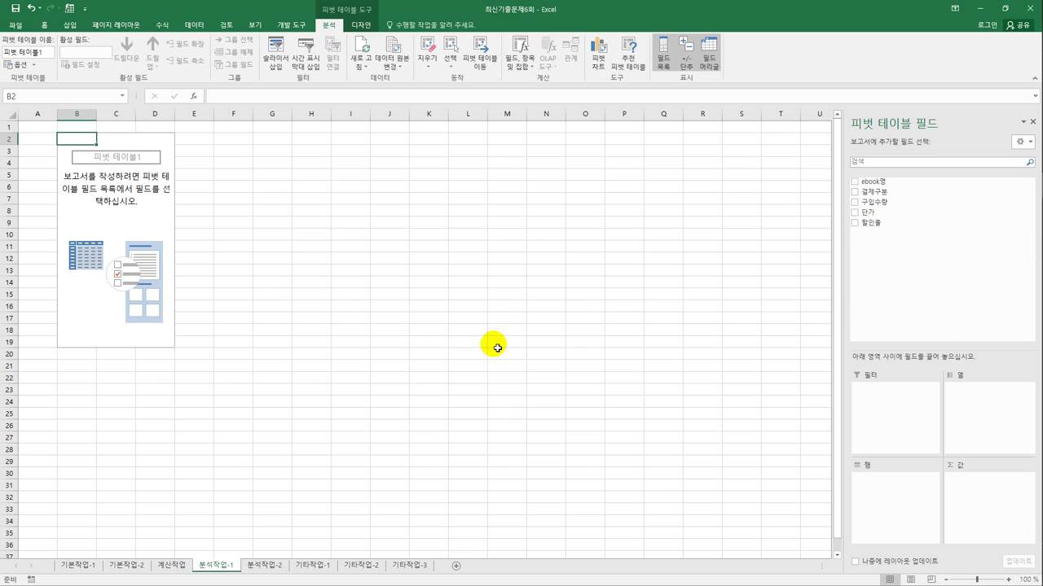
Step: Place ebook명 in the pivot table's row area and 결제구분 in its column area
drag(862, 194, 870, 491)
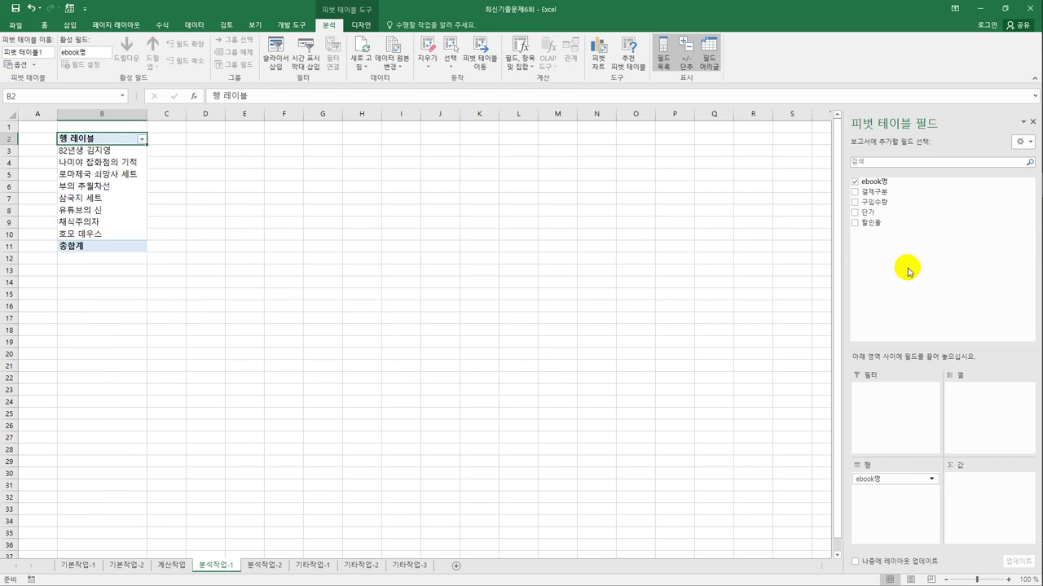
drag(902, 201, 977, 413)
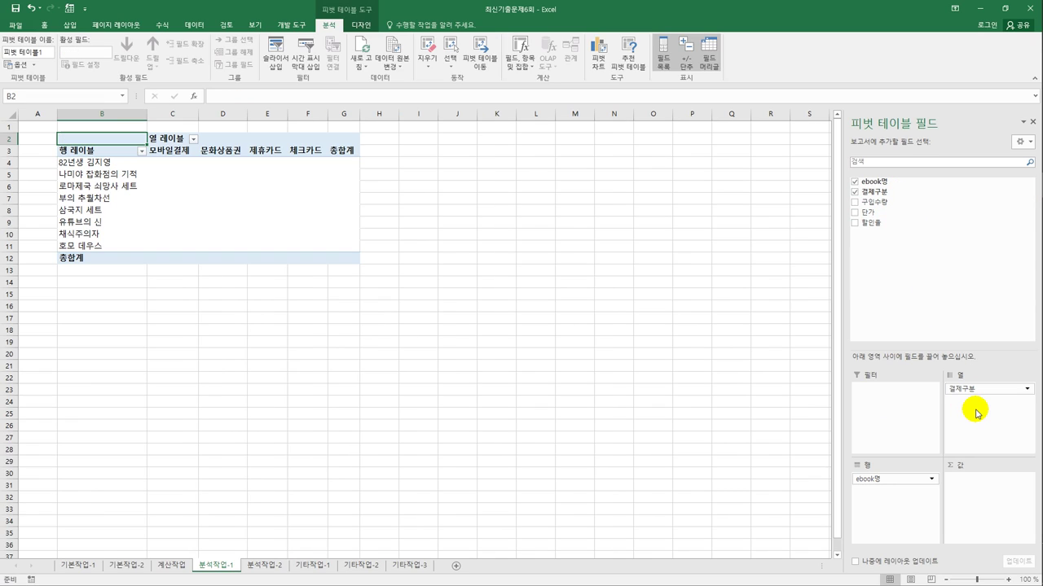
drag(888, 202, 894, 214)
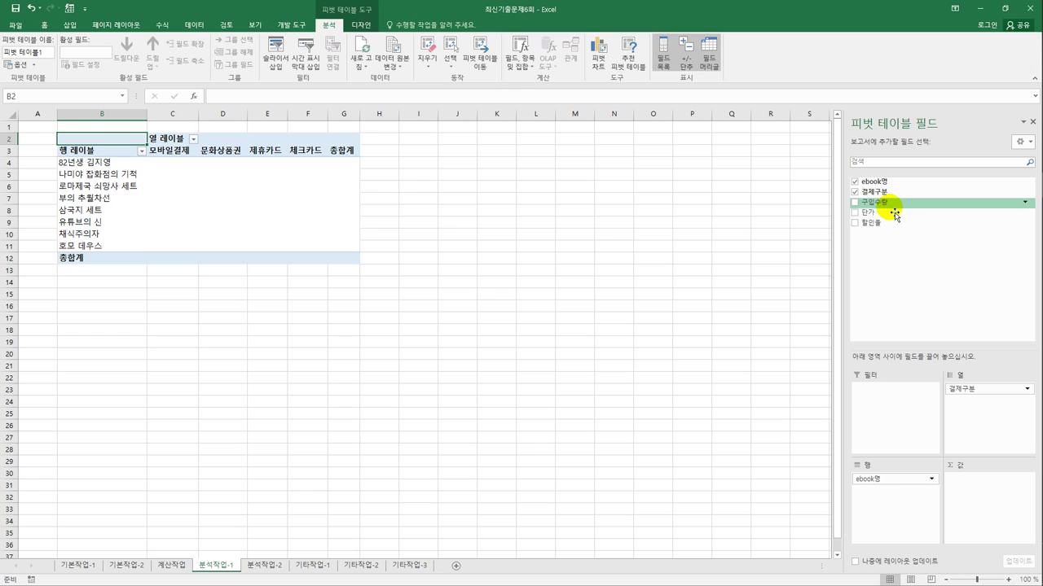
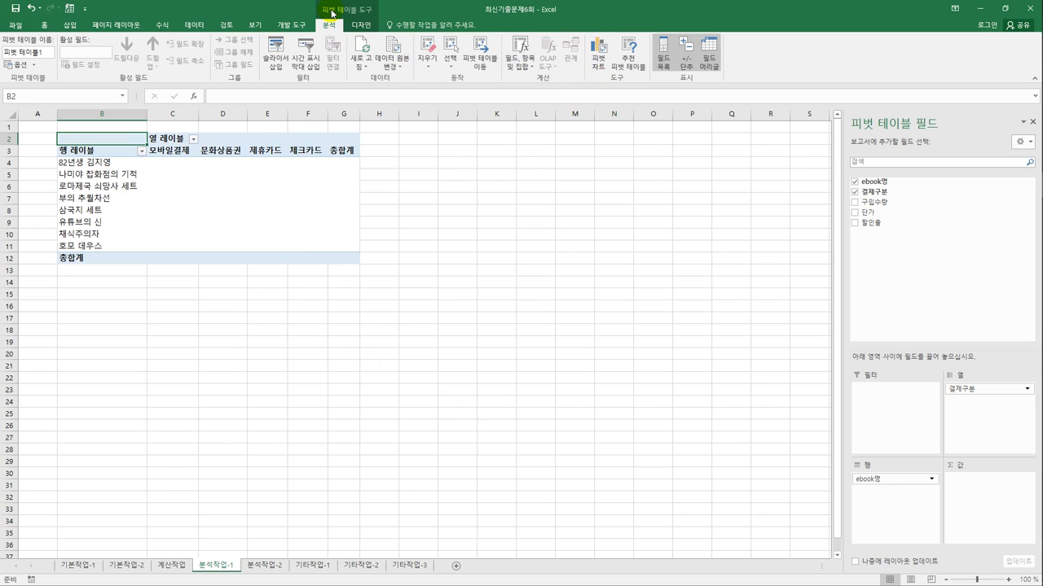
Step: Start inserting a calculated field in the pivot table and name it 구입가격
click(523, 72)
click(527, 82)
drag(481, 197, 596, 212)
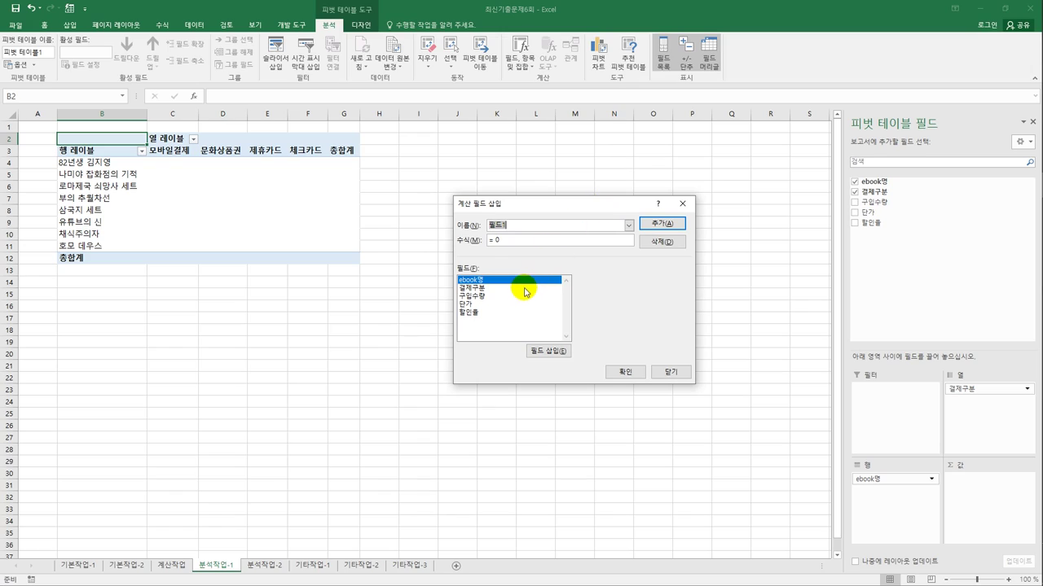
text(ㄹ)
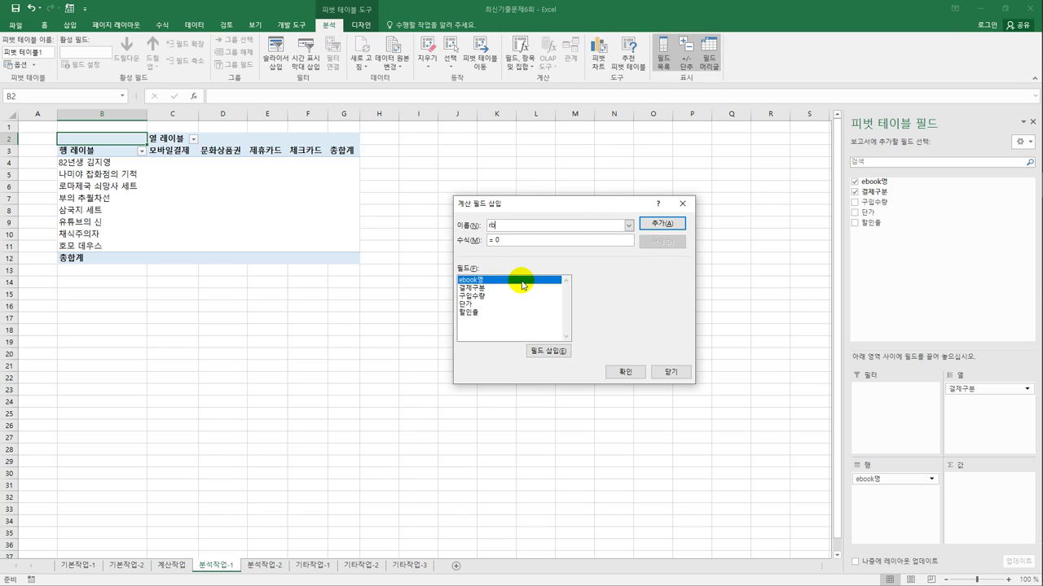
key(BackSpace)
key(BackSpace)
text(구입가격)
key(Tab)
Step: Give the 구입가격 calculated field the formula =구입수량*단가*(1-할인율) and add it to the pivot table
text(=)
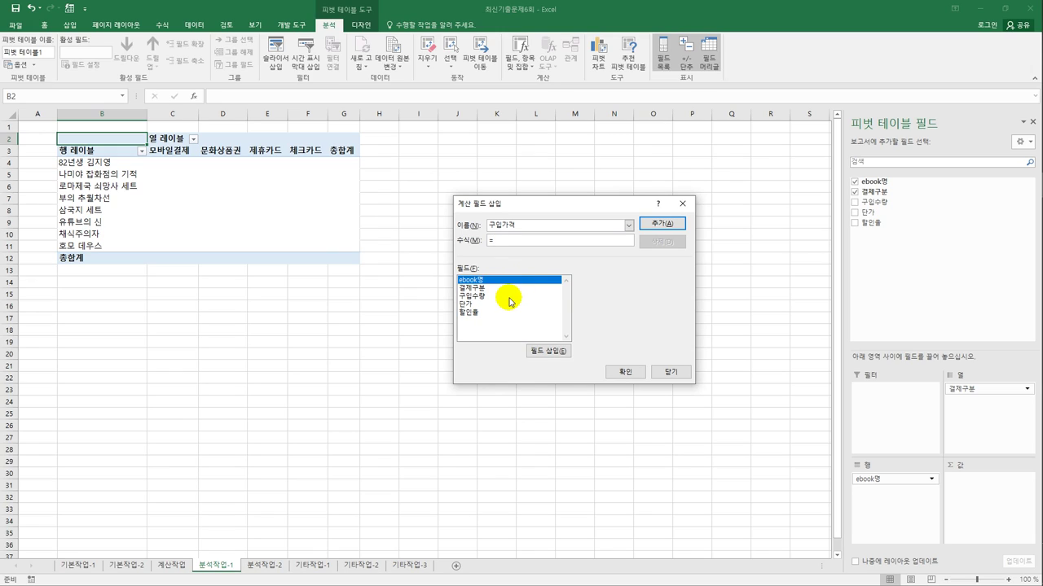
double_click(510, 297)
text(*)
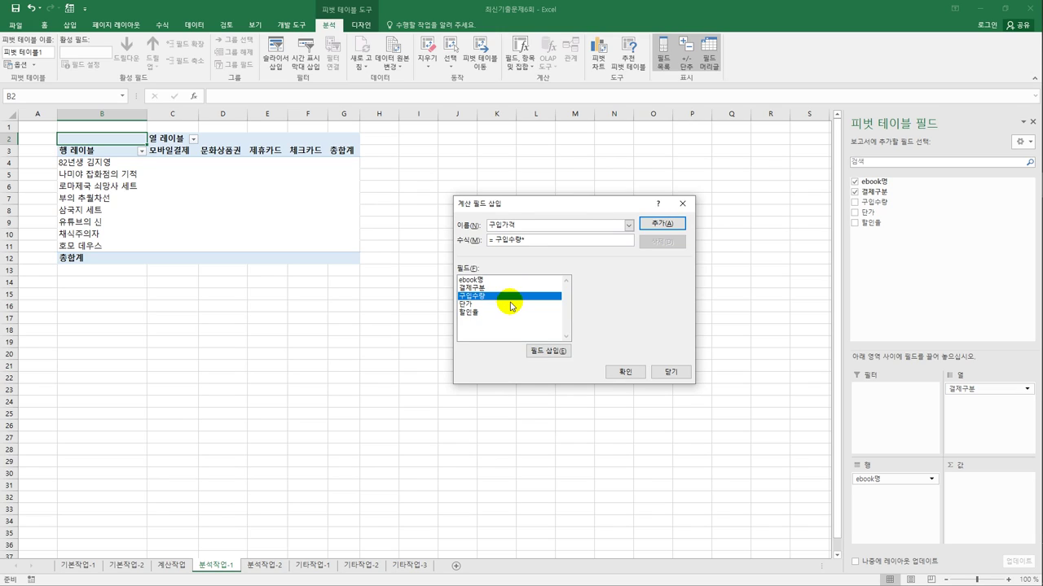
double_click(511, 305)
text(*(1-)
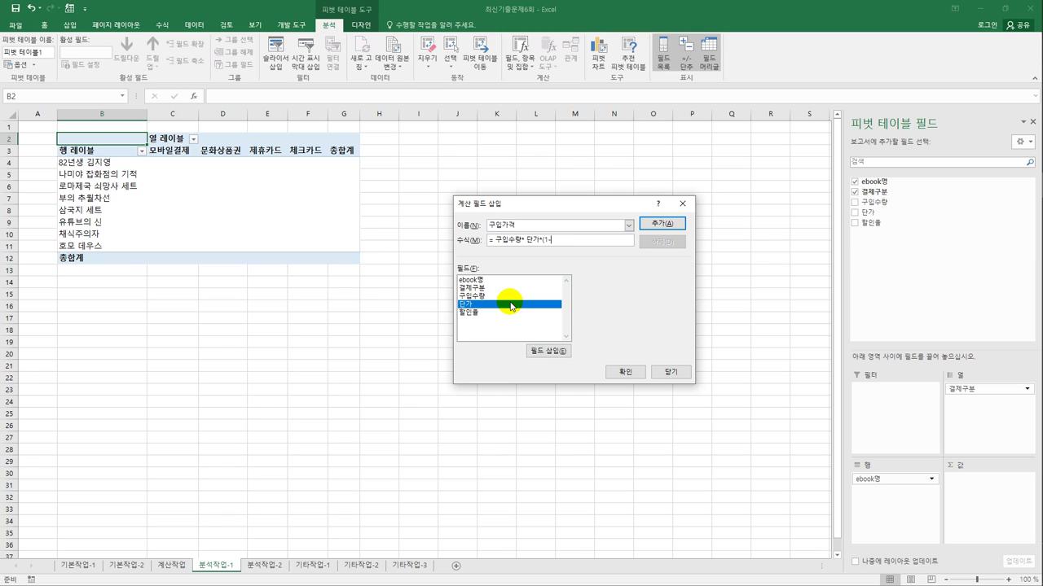
double_click(511, 313)
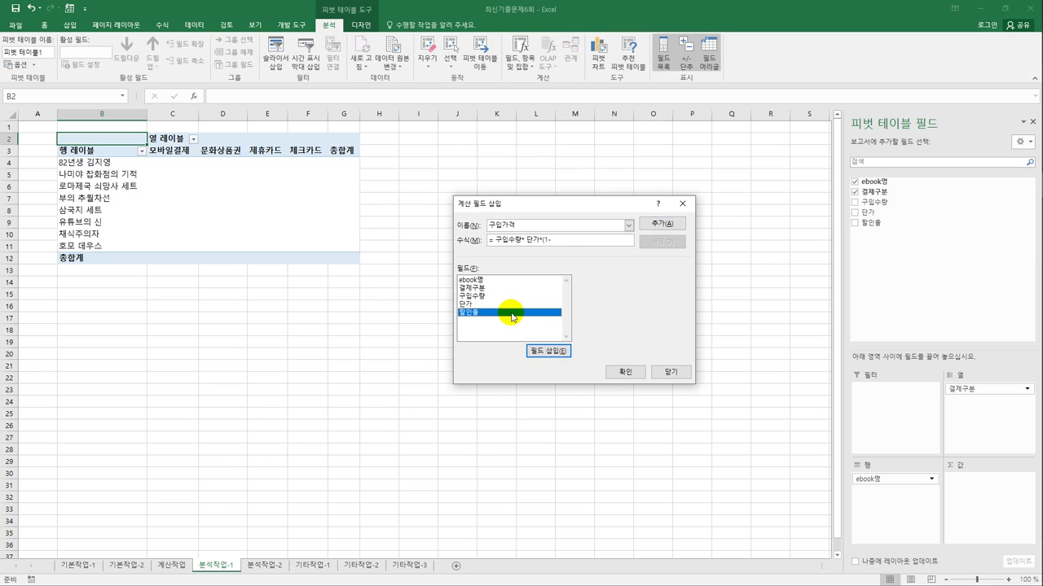
text())
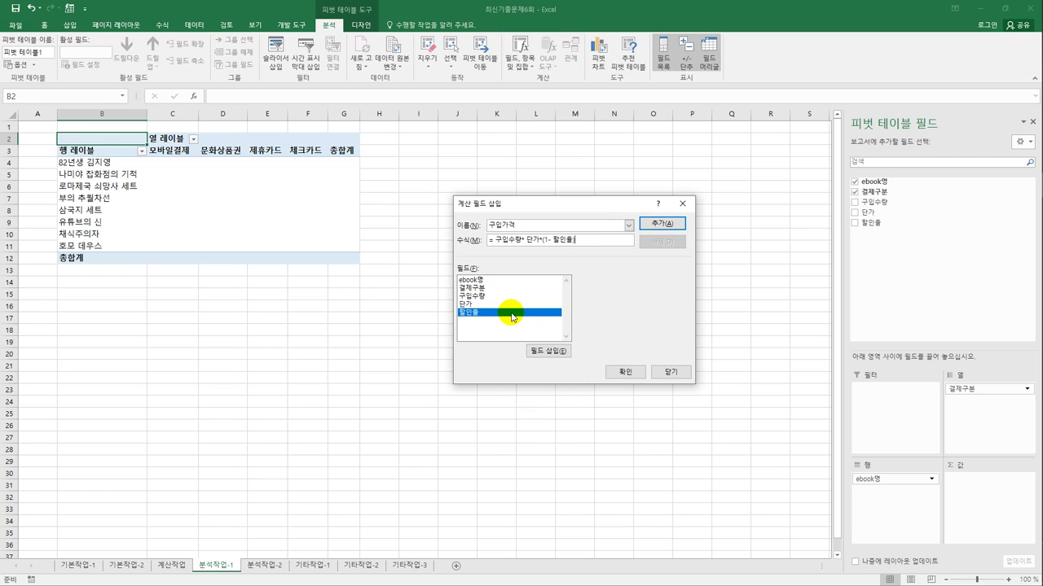
click(660, 223)
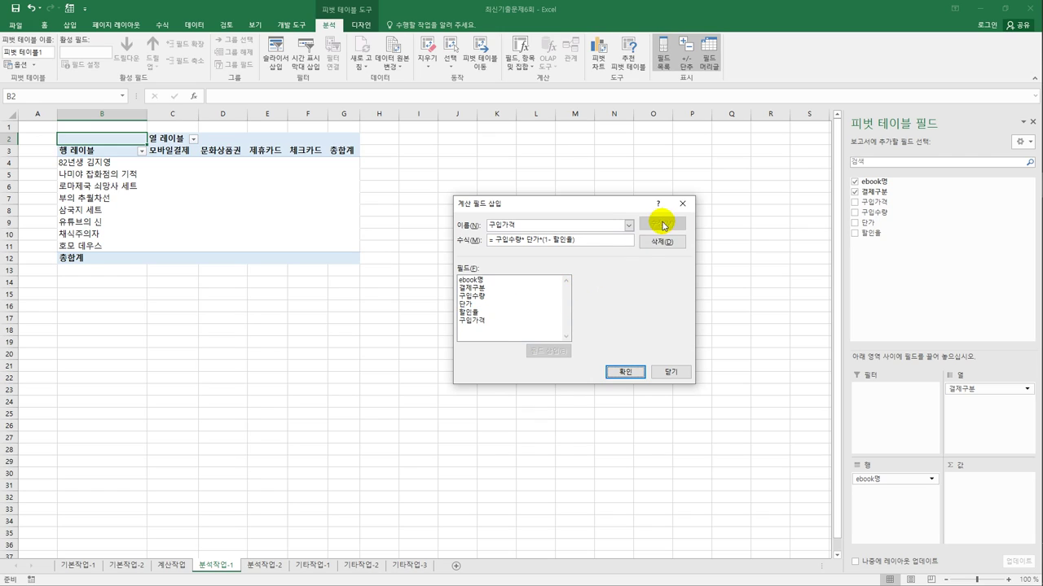
click(626, 374)
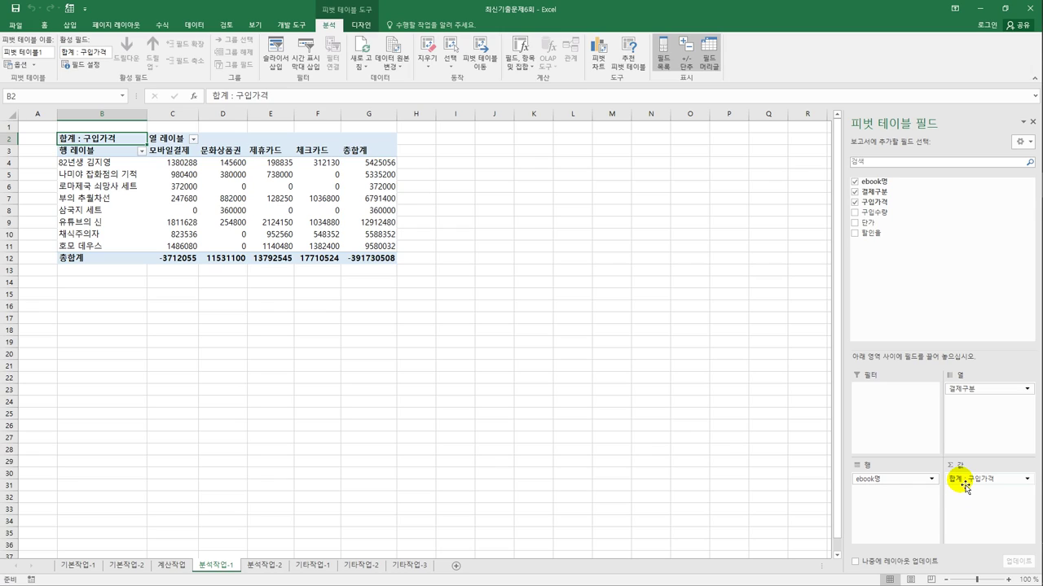
Step: Set the pivot table's report layout to outline form (개요 형식으로 표시)
click(360, 25)
click(77, 52)
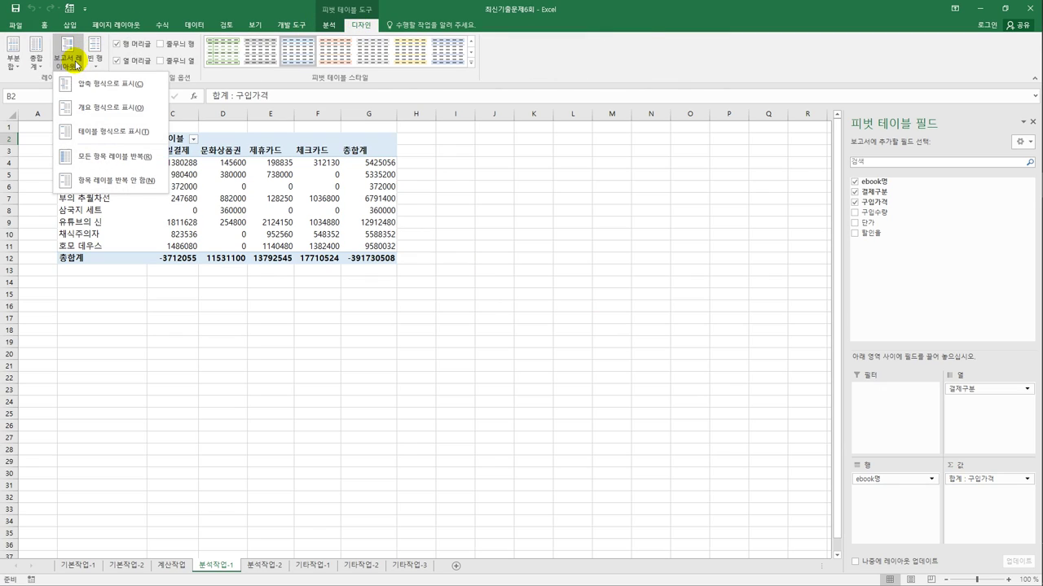
click(81, 107)
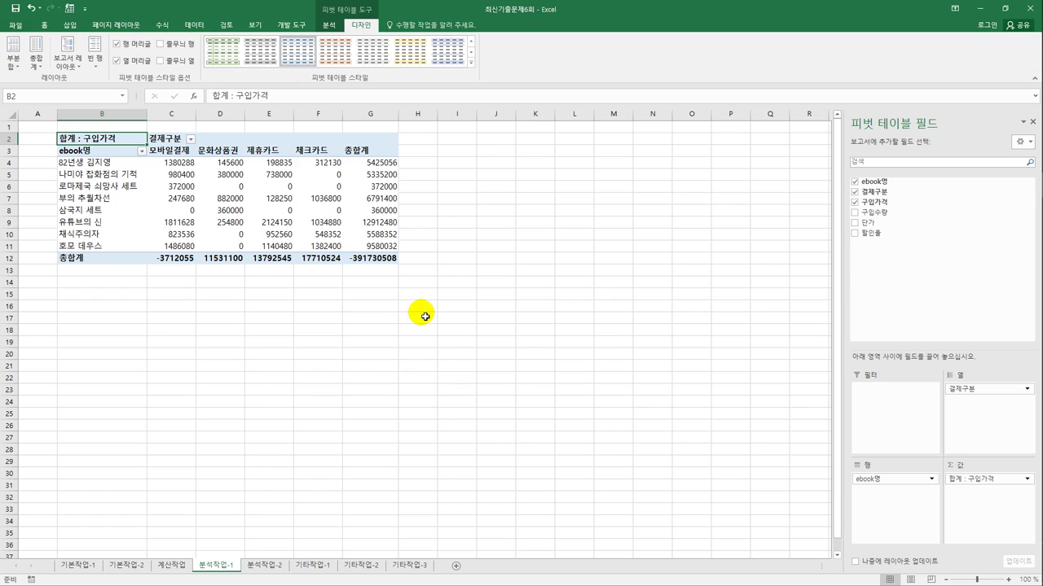
Step: Format the 합계 : 구입가격 value field as 숫자 with the 1000 separator and deselect the pivot table
right_click(114, 140)
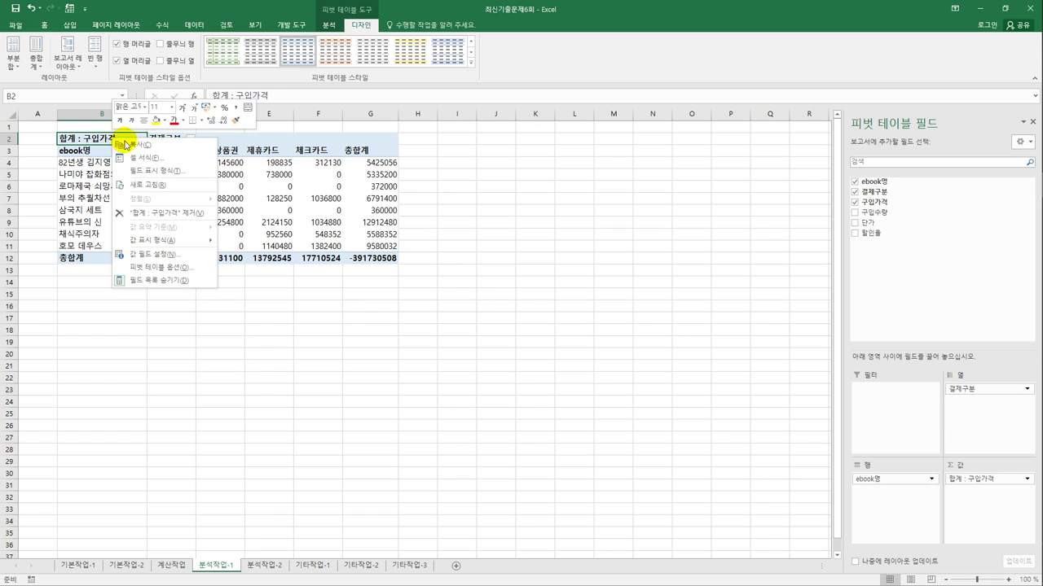
click(156, 255)
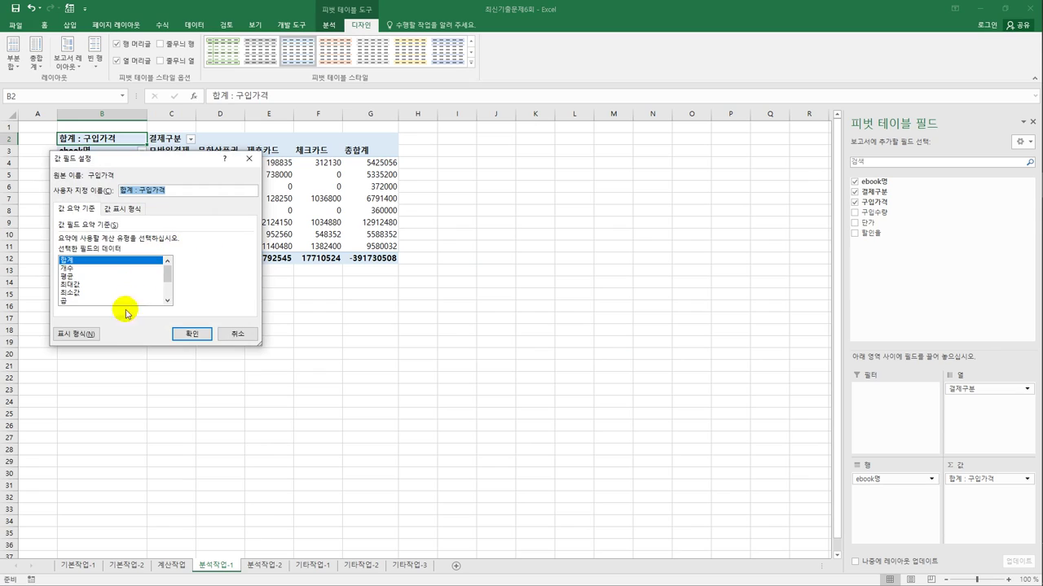
click(89, 334)
drag(225, 109, 539, 141)
click(355, 193)
click(422, 232)
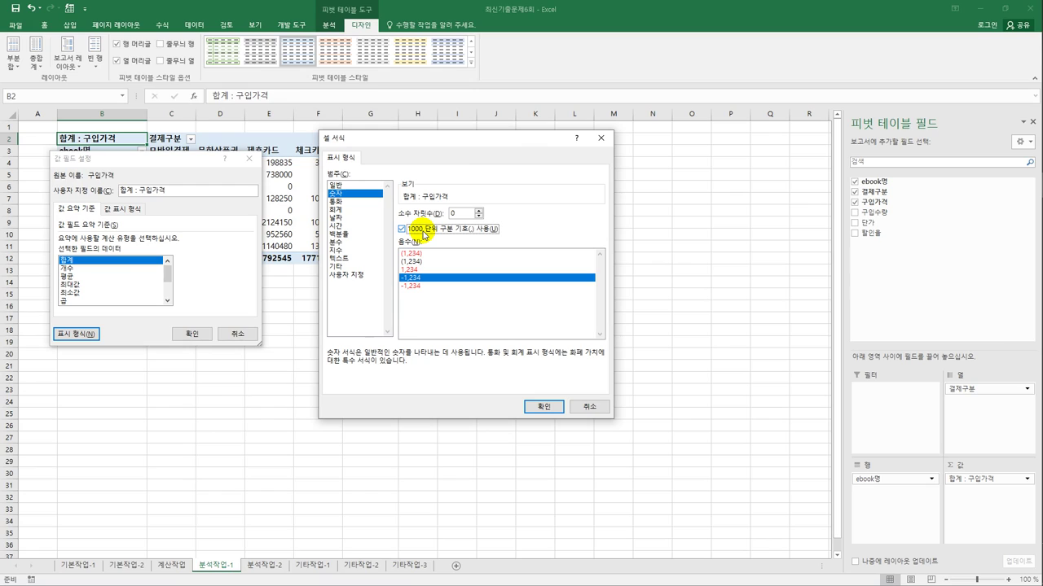
click(542, 408)
click(191, 334)
click(493, 319)
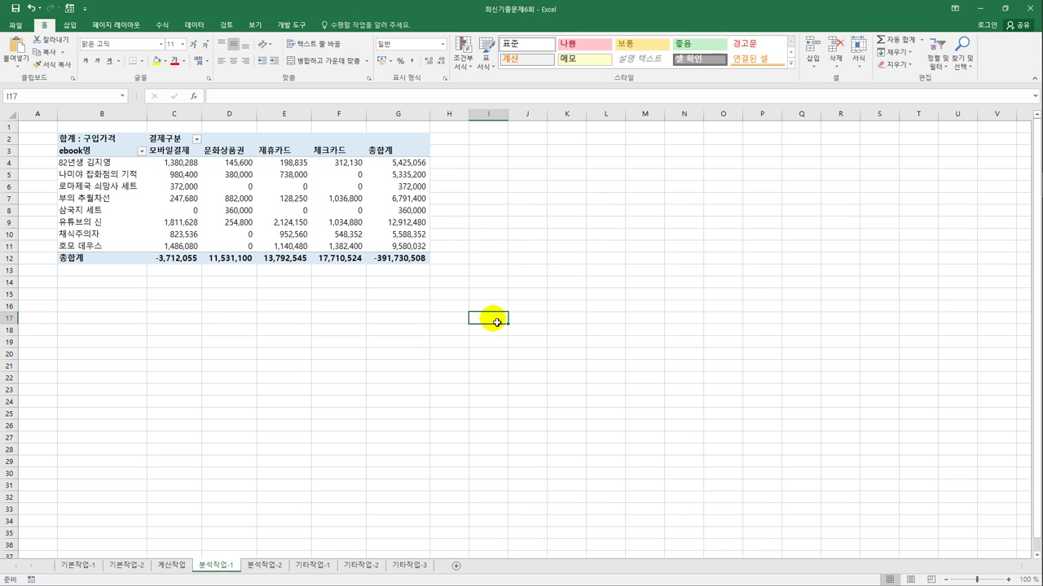
Step: On 분석작업-2, restrict the 할인율 cells H3:H49 with data validation to decimals (소수점) between 0 and 0.1
click(278, 564)
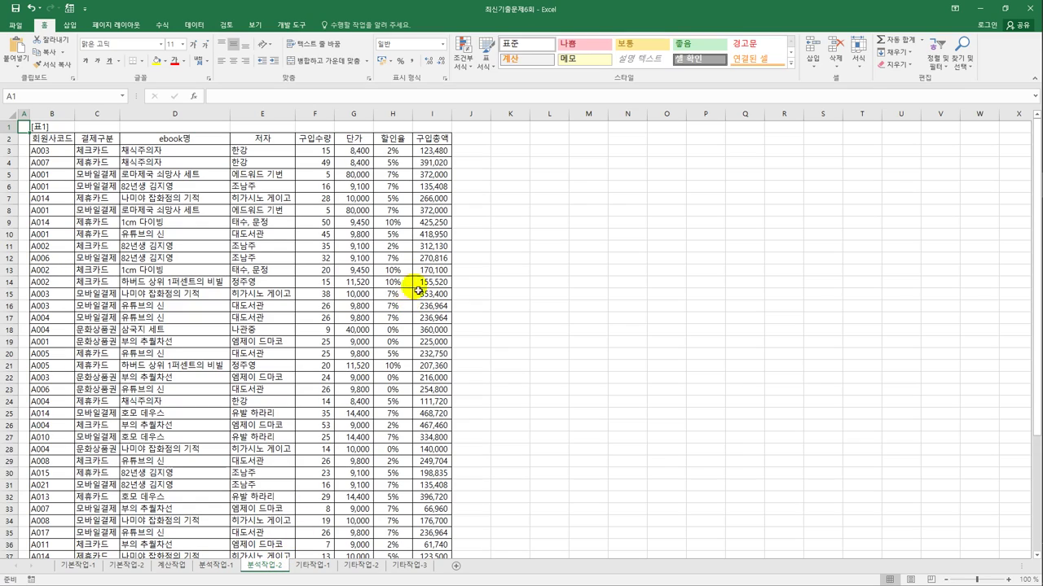
click(392, 154)
drag(395, 159, 391, 526)
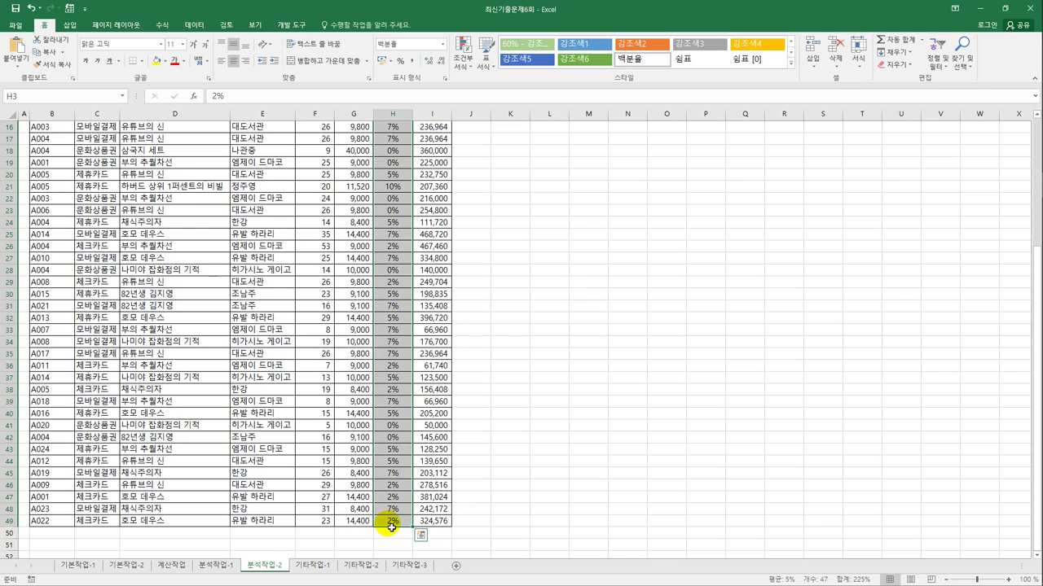
click(195, 25)
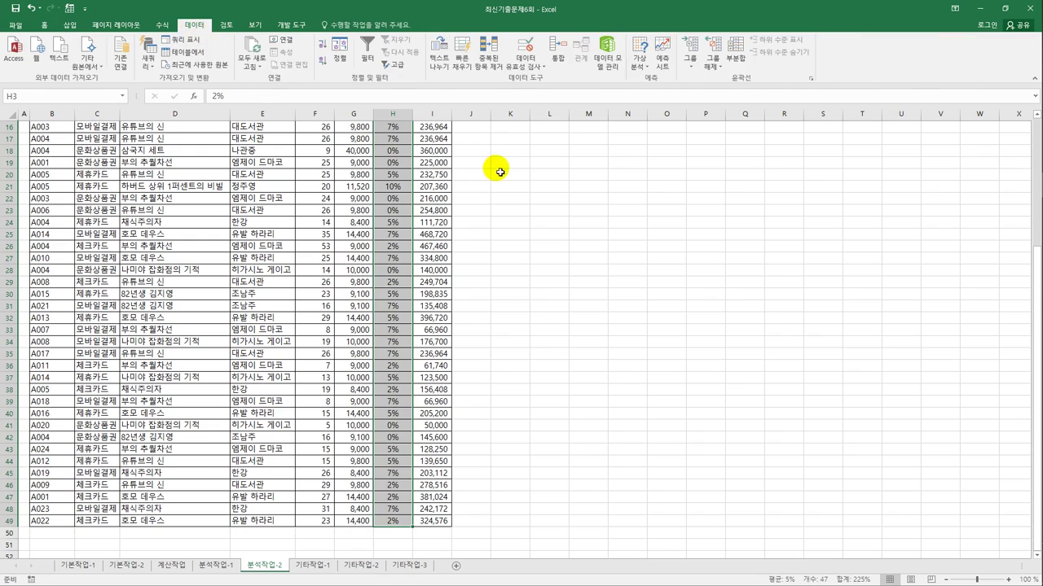
click(525, 66)
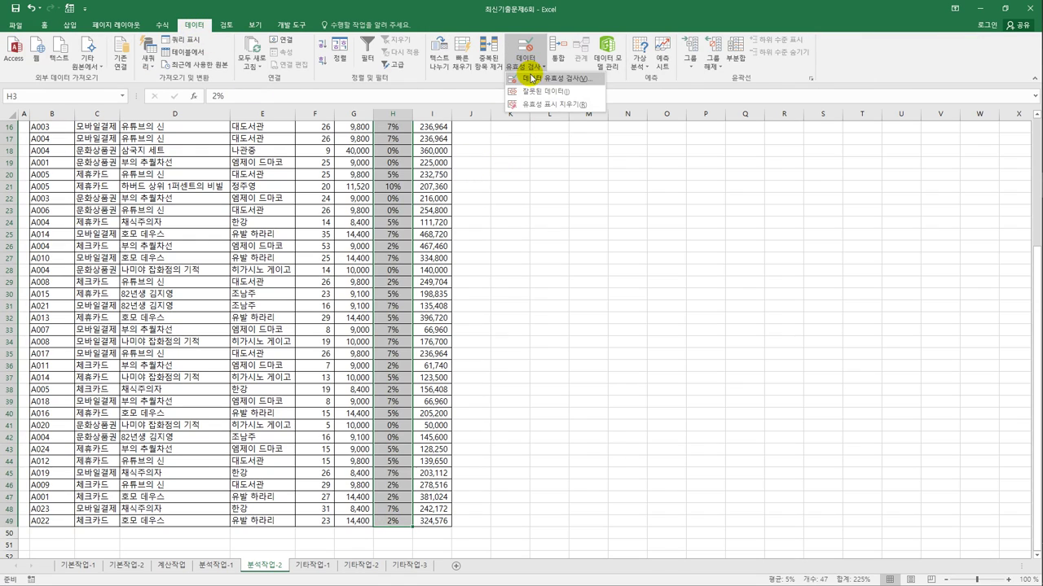
click(530, 78)
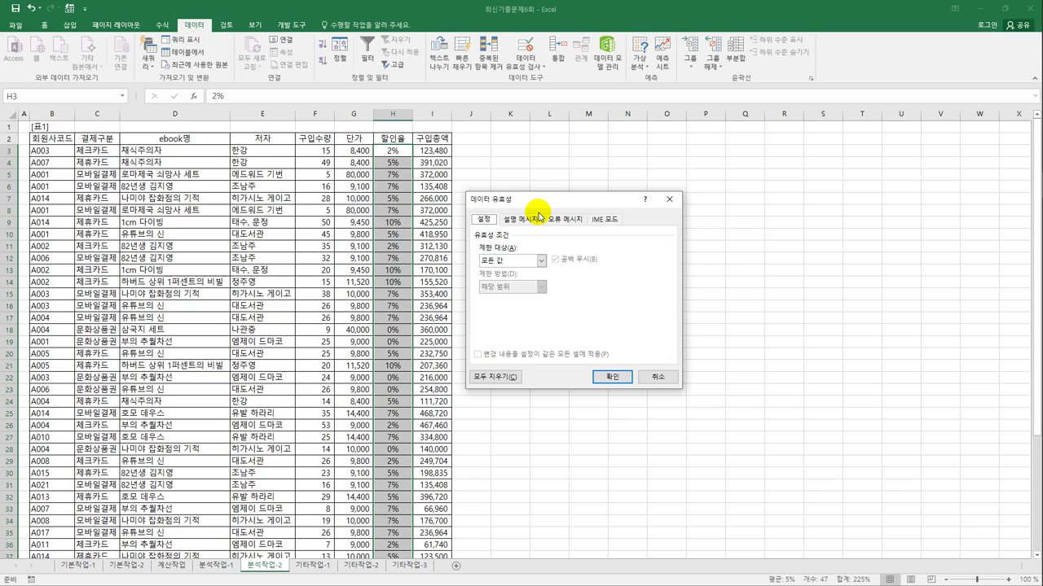
click(541, 261)
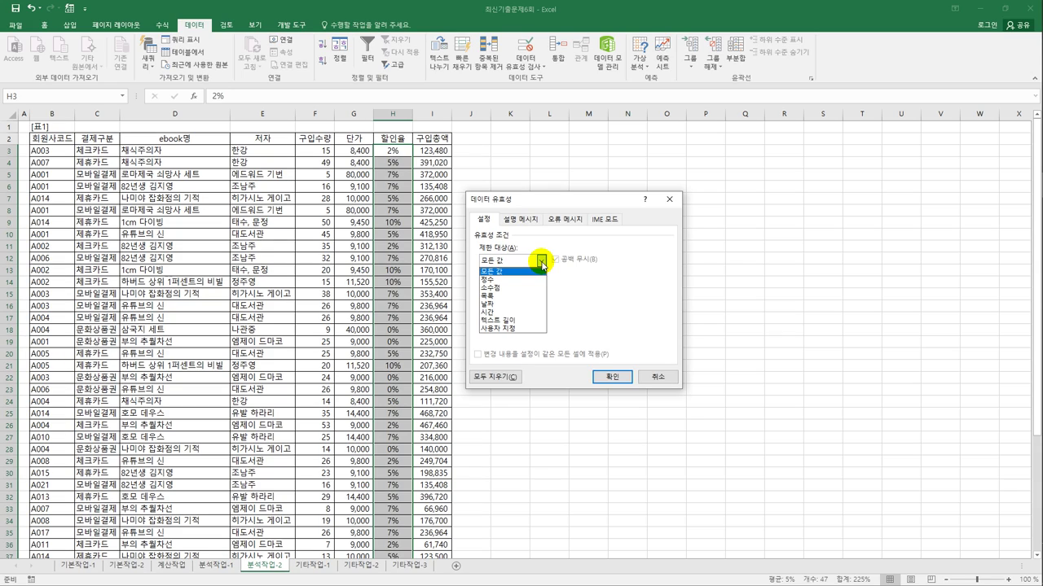
click(513, 287)
click(517, 315)
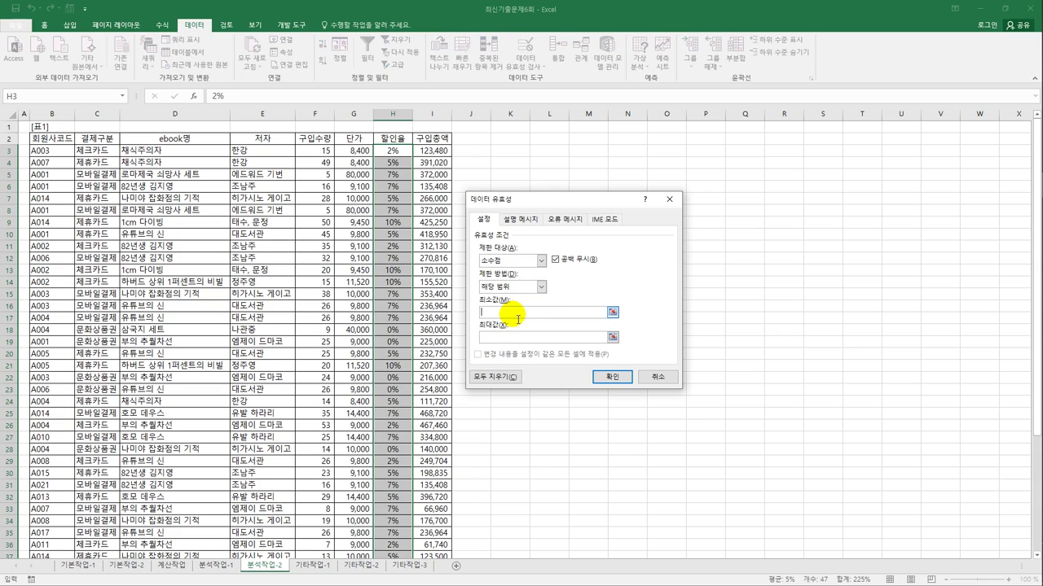
text(0)
click(520, 341)
text(0.1)
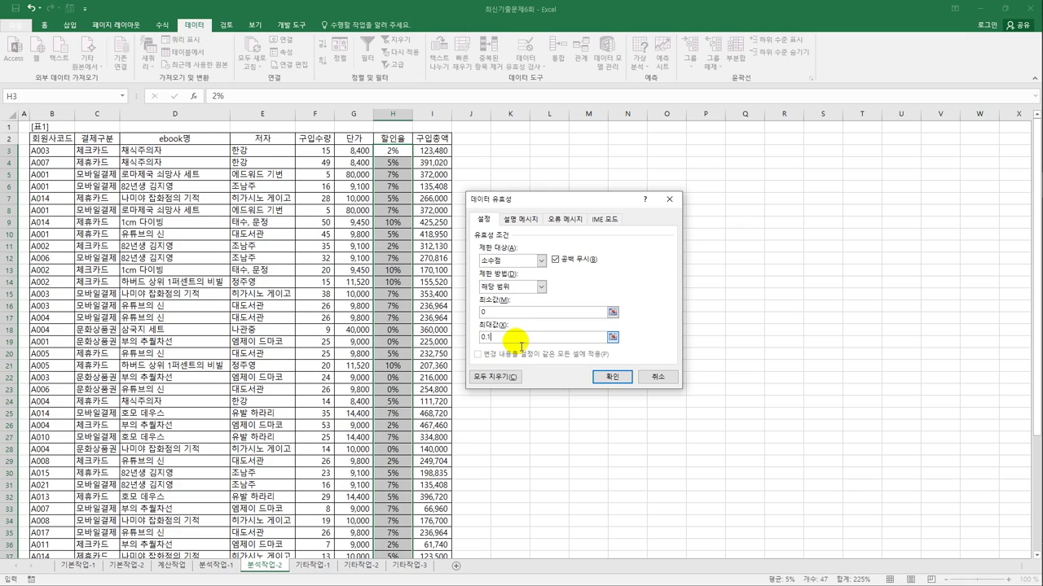
Step: Give the validation an input message titled 할인율 적용범위 with the text 0%~10%까지 가능
click(520, 219)
click(522, 279)
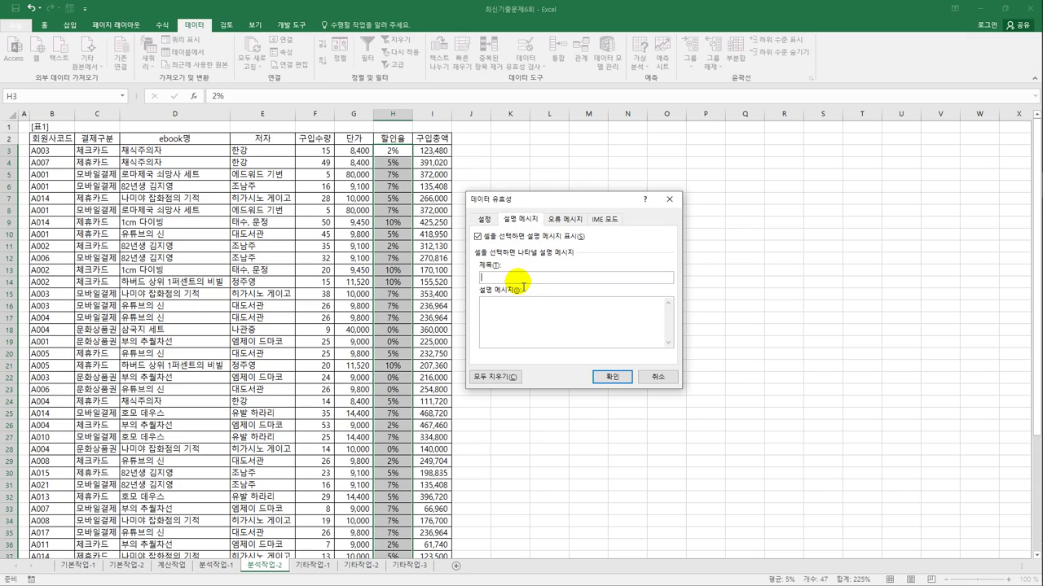
text(할인율 적용범위)
key(Tab)
text(0%~10%까지)
key(BackSpace)
key(BackSpace)
text(까지 가능)
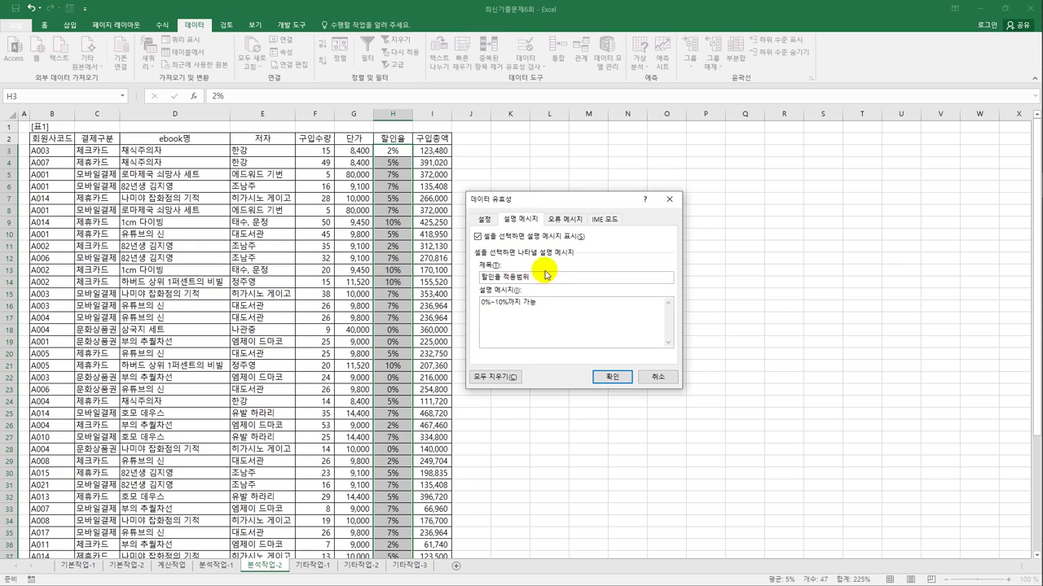
Step: Set the 정보 style error alert titled 할인율제한 with the message "도서에 따라 할인율은 10%까지 가능합니다." and apply the validation
click(558, 221)
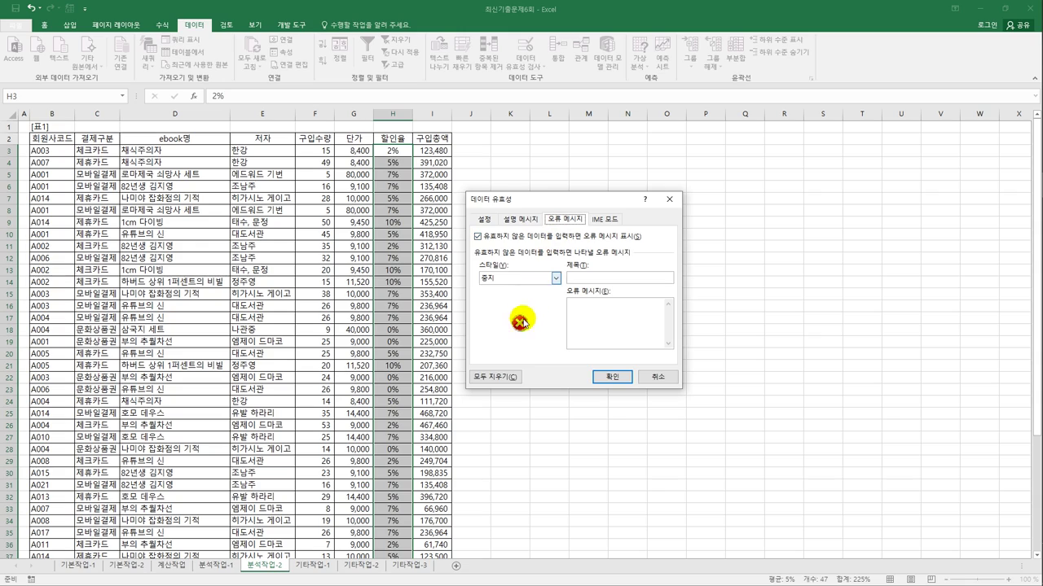
click(556, 279)
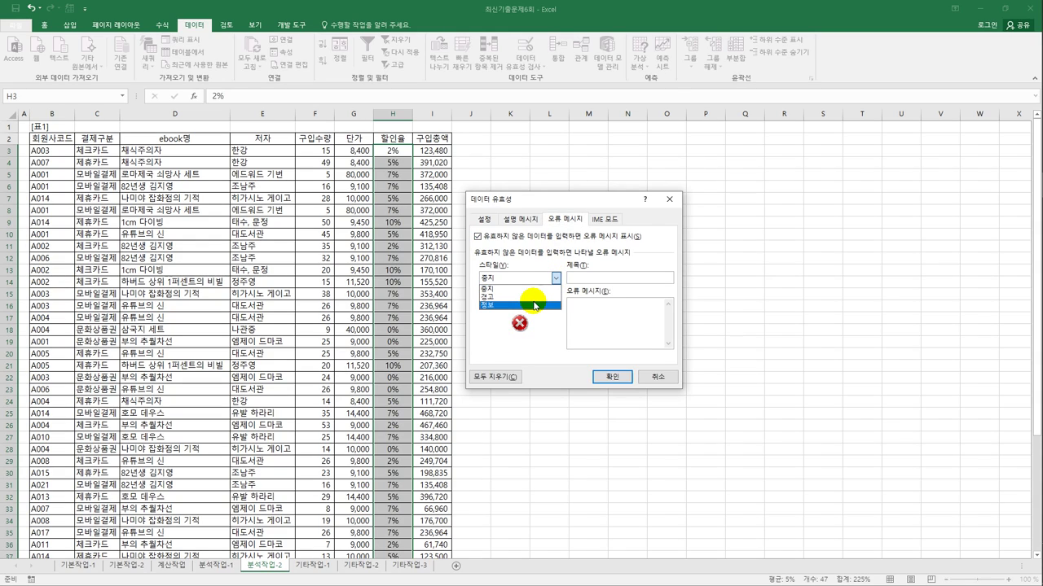
click(535, 305)
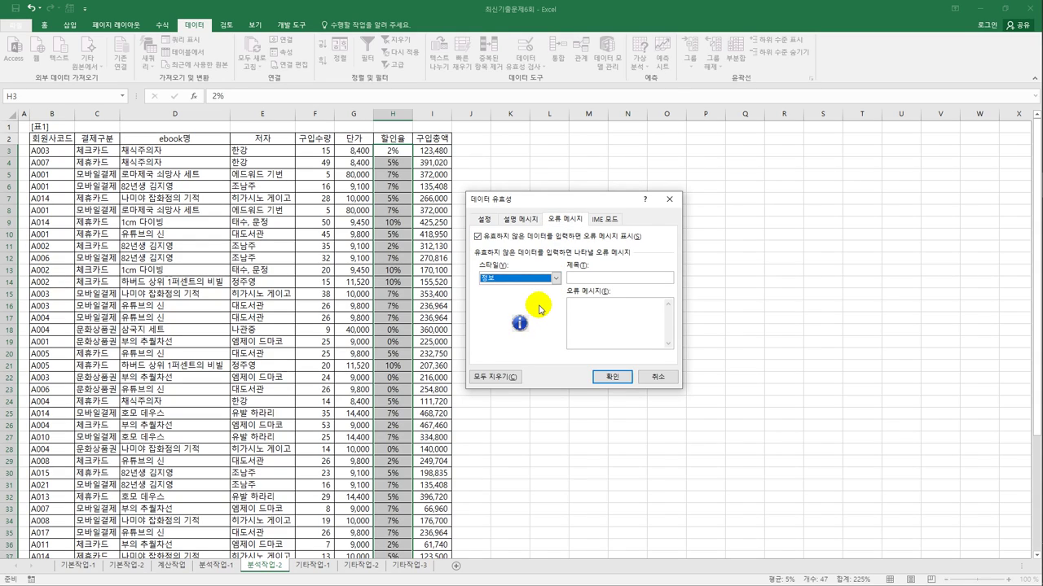
click(590, 278)
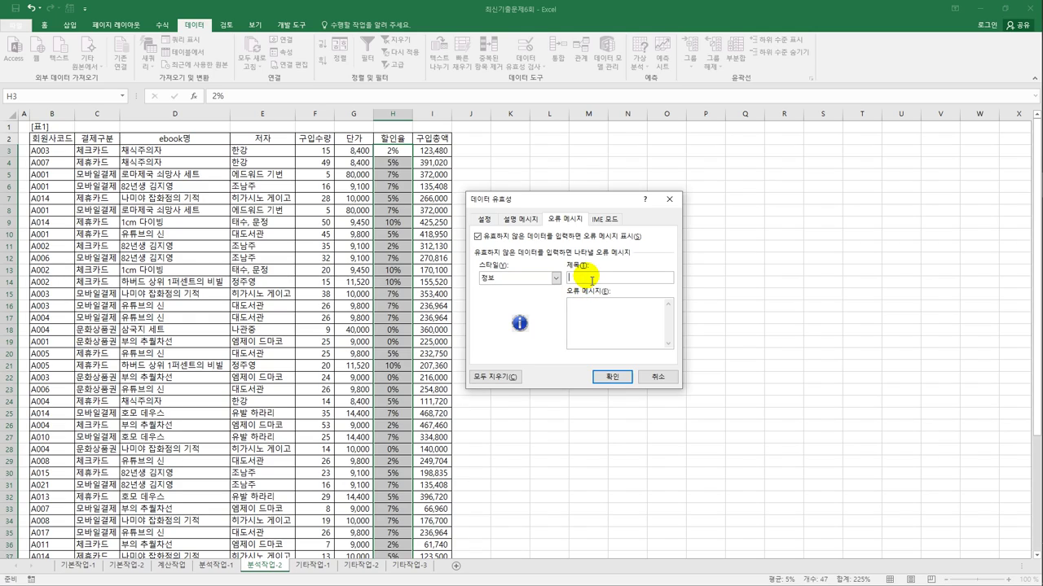
text(할인율제한)
key(Tab)
text(도서에 따라 할인율은 10%ㄲ)
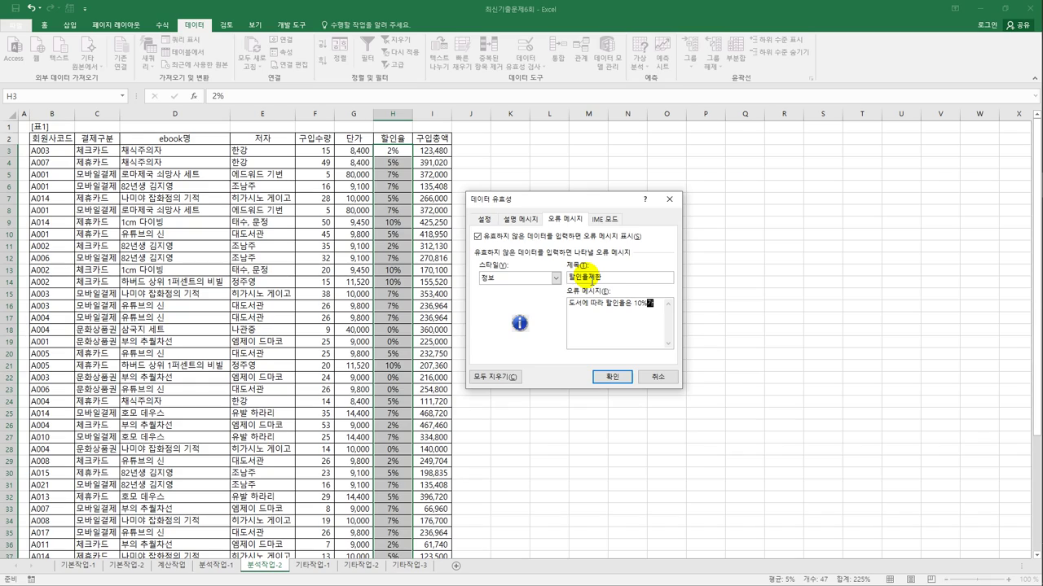
text(까지 가능합니다.)
key(BackSpace)
key(BackSpace)
text(다.)
click(605, 379)
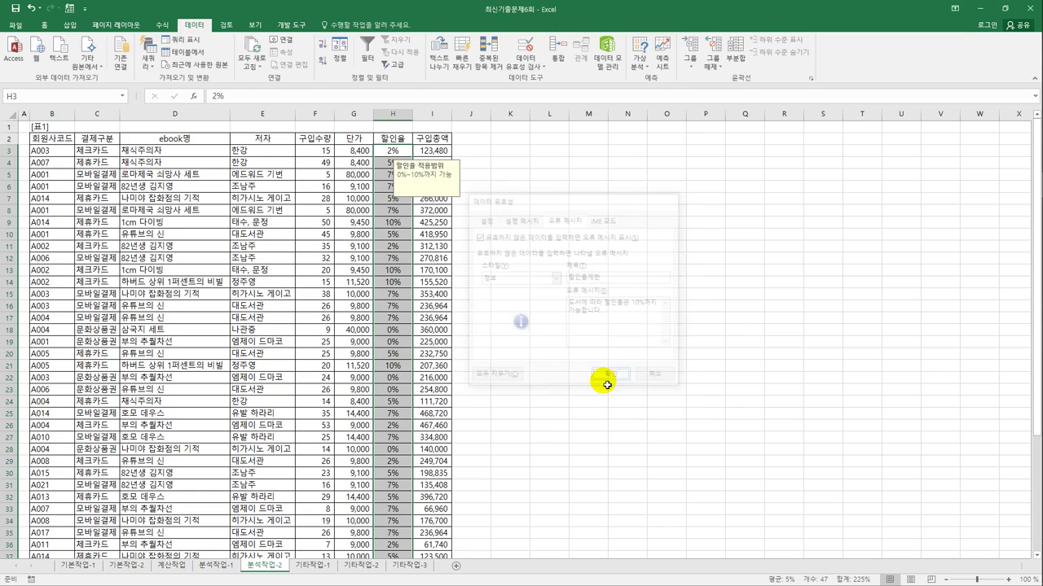
Step: Turn on the automatic filter for the [표1] table
click(405, 258)
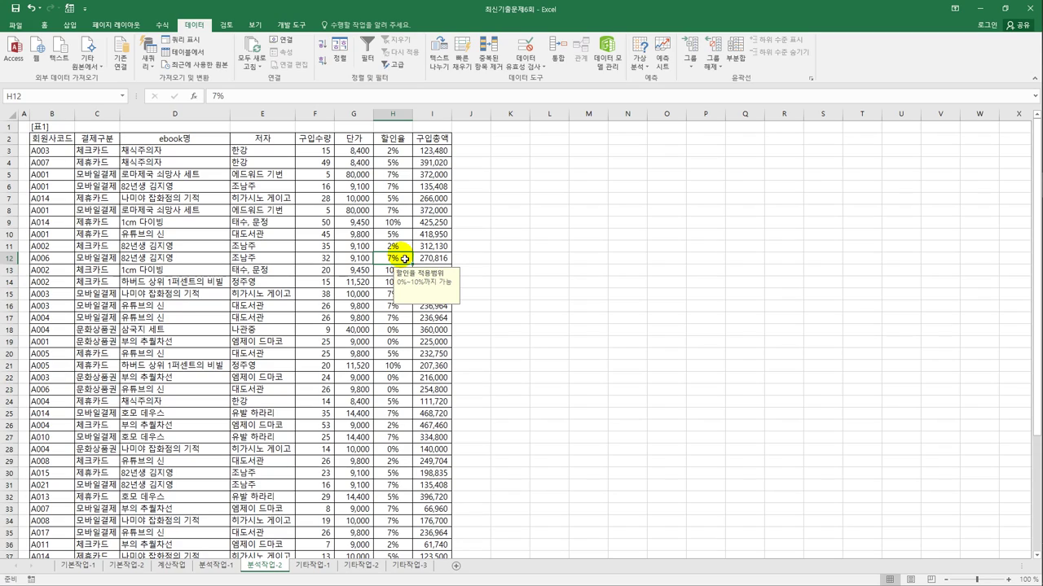
click(369, 57)
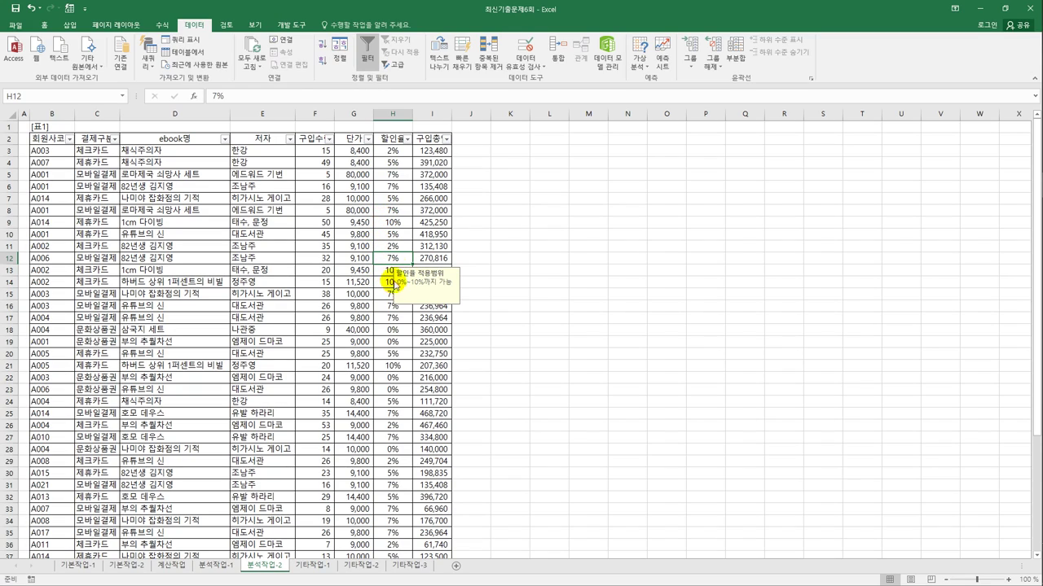
click(399, 142)
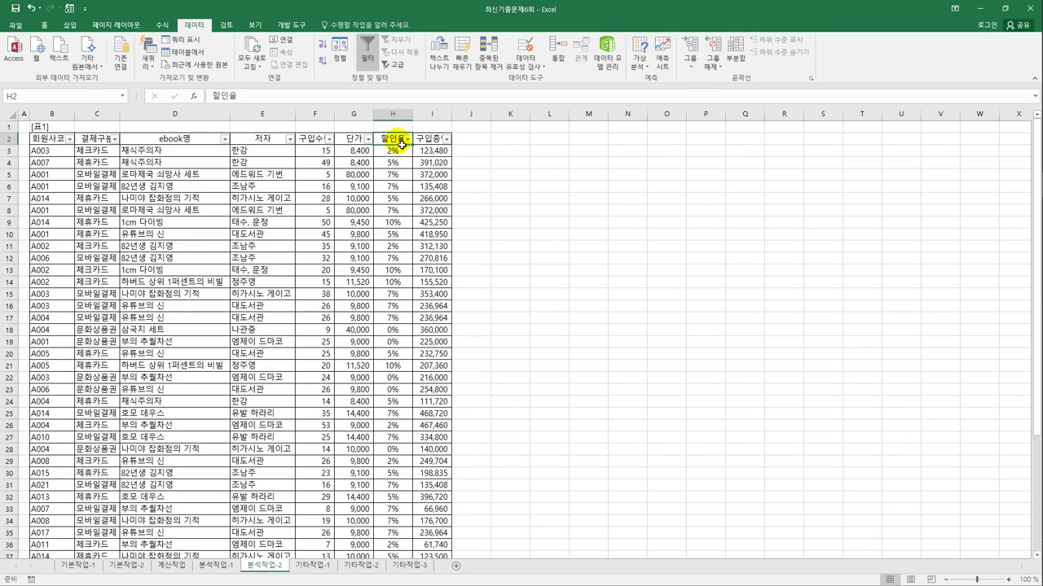
Step: Filter the 할인율 column with a custom filter for values >= 0% and <= 2%
click(408, 140)
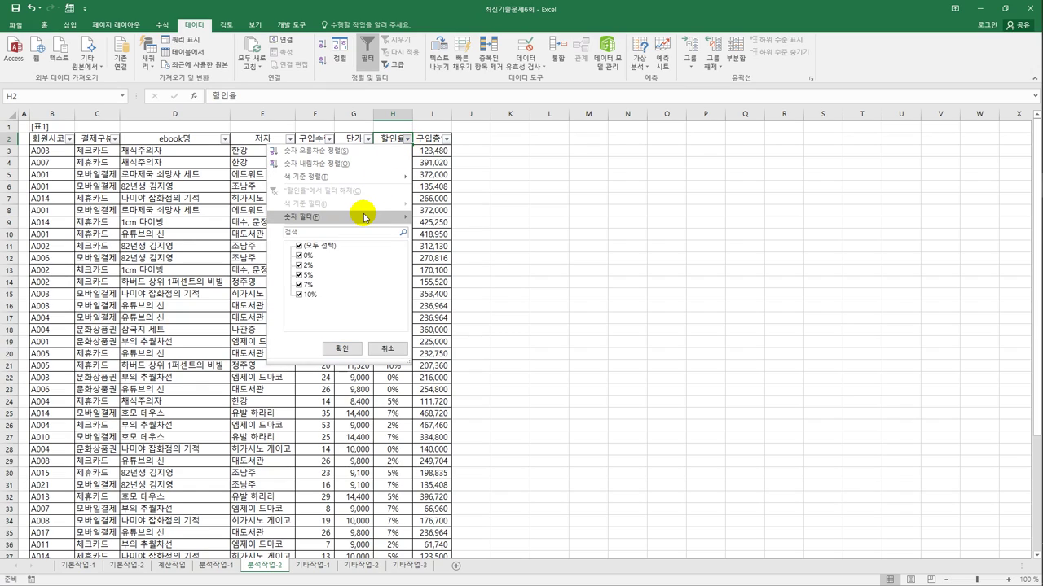
mouse_move(367, 216)
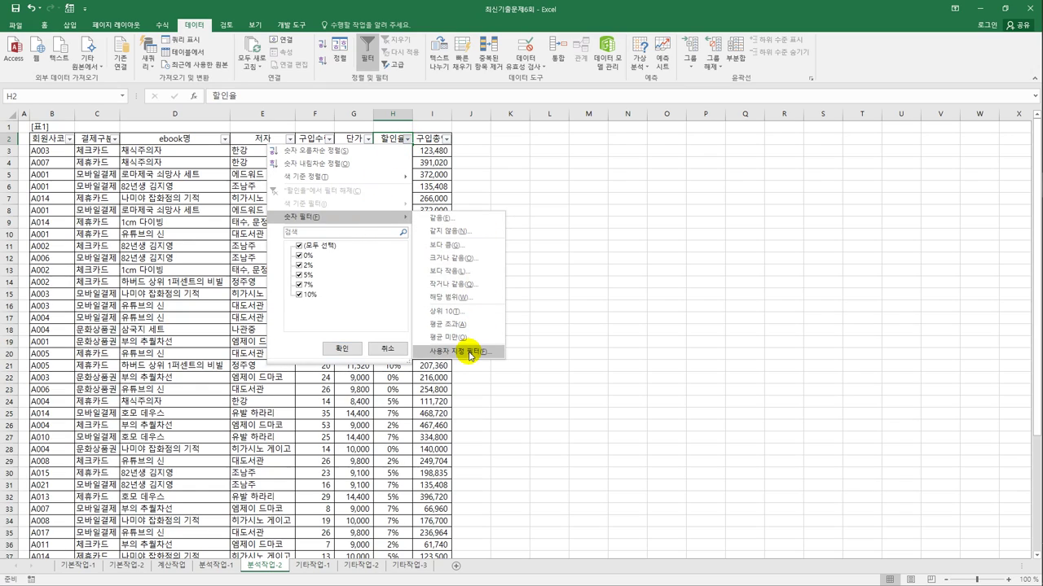
click(470, 352)
click(467, 271)
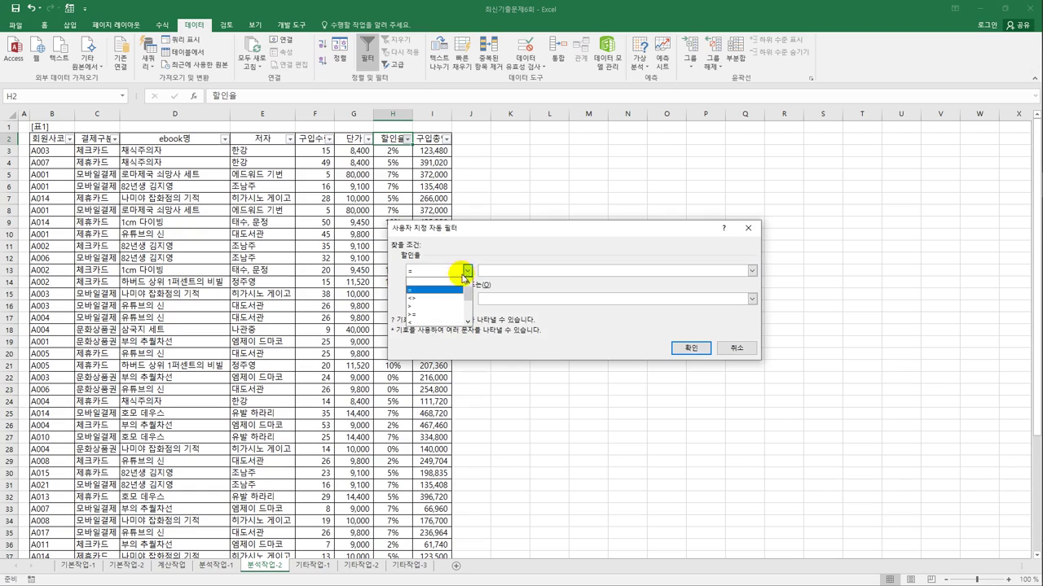
click(424, 314)
click(493, 273)
text(0%)
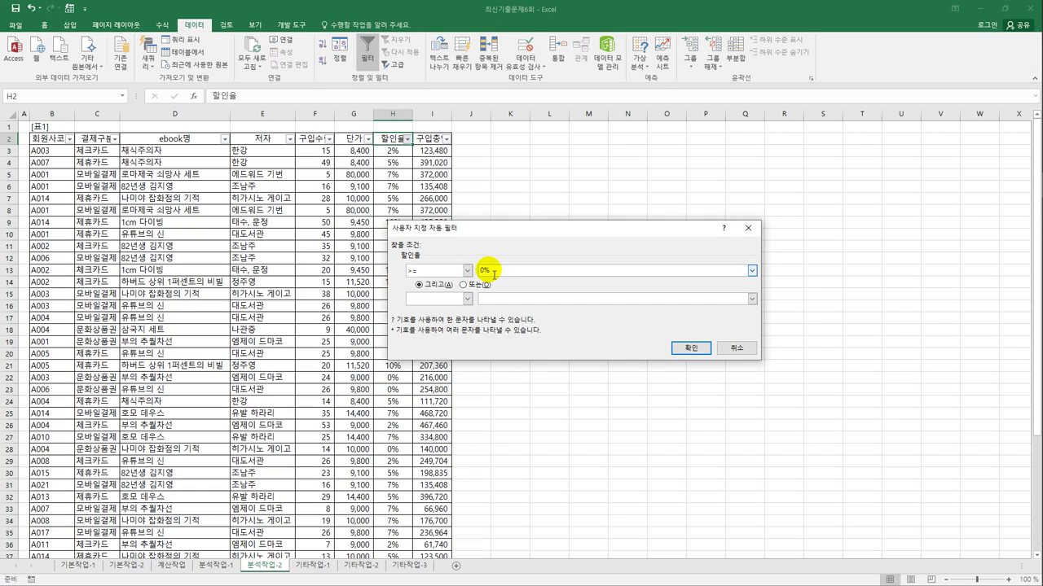
click(467, 298)
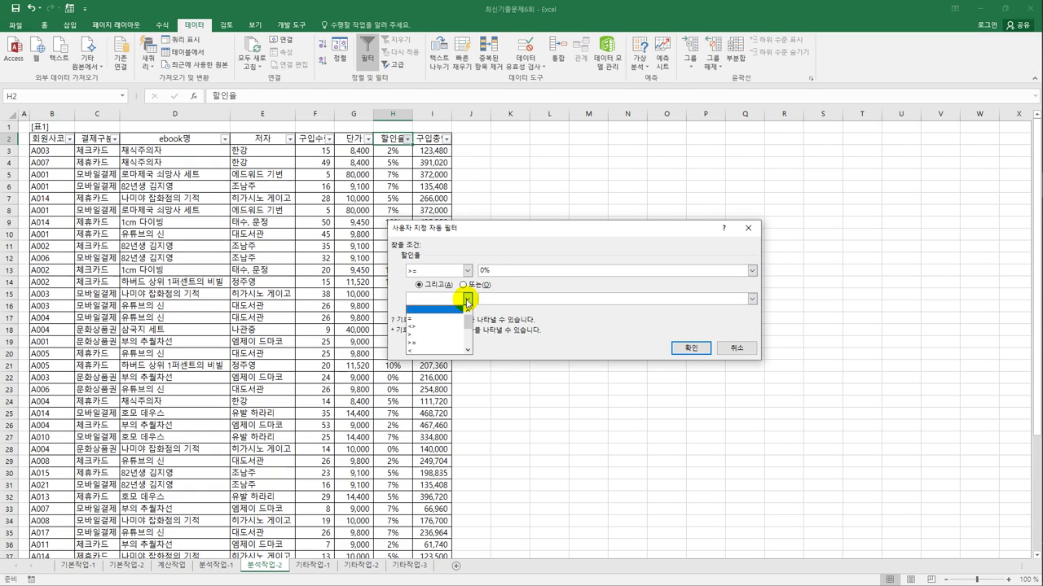
click(467, 350)
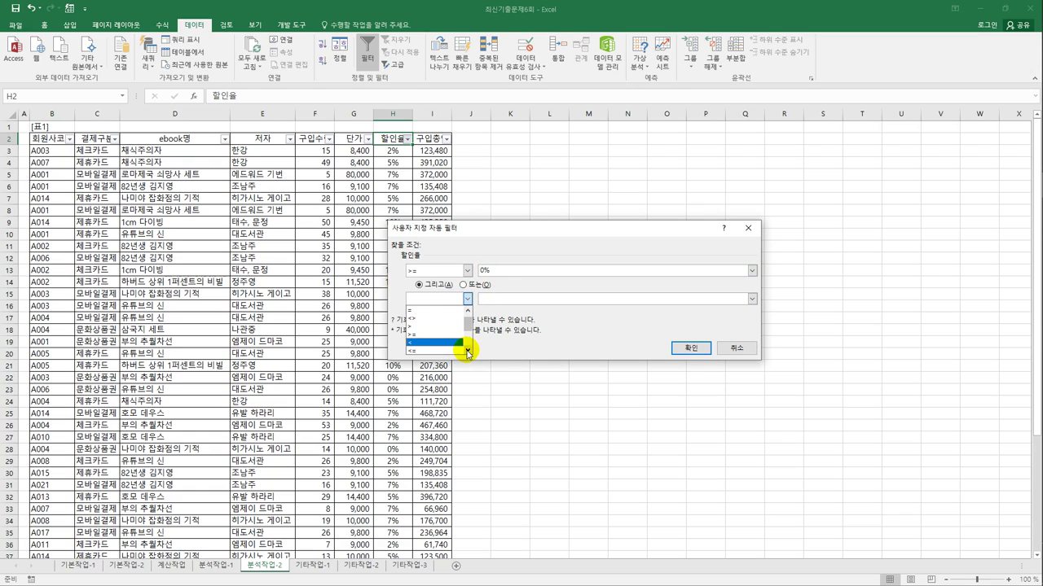
click(456, 350)
text(2%)
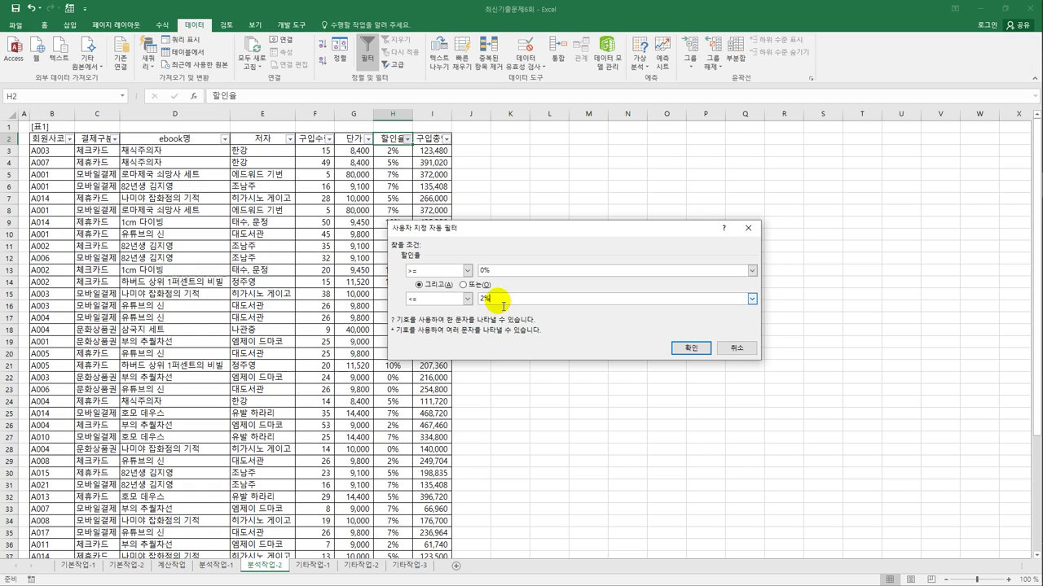
click(686, 347)
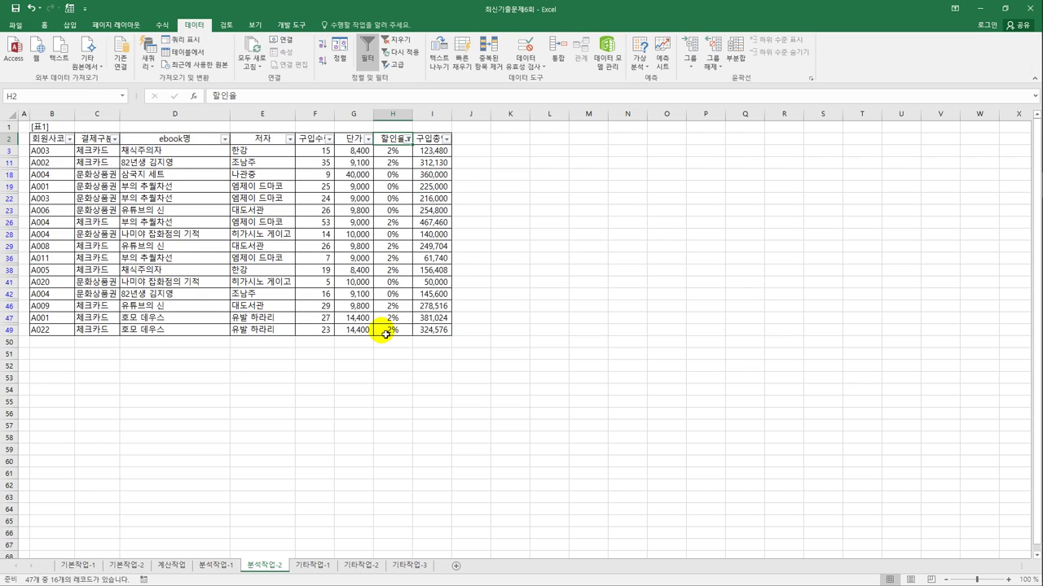
Step: On 기타작업-1, add the 경기도 row A10:D10 to the chart by copying it into the chart
click(313, 568)
click(392, 302)
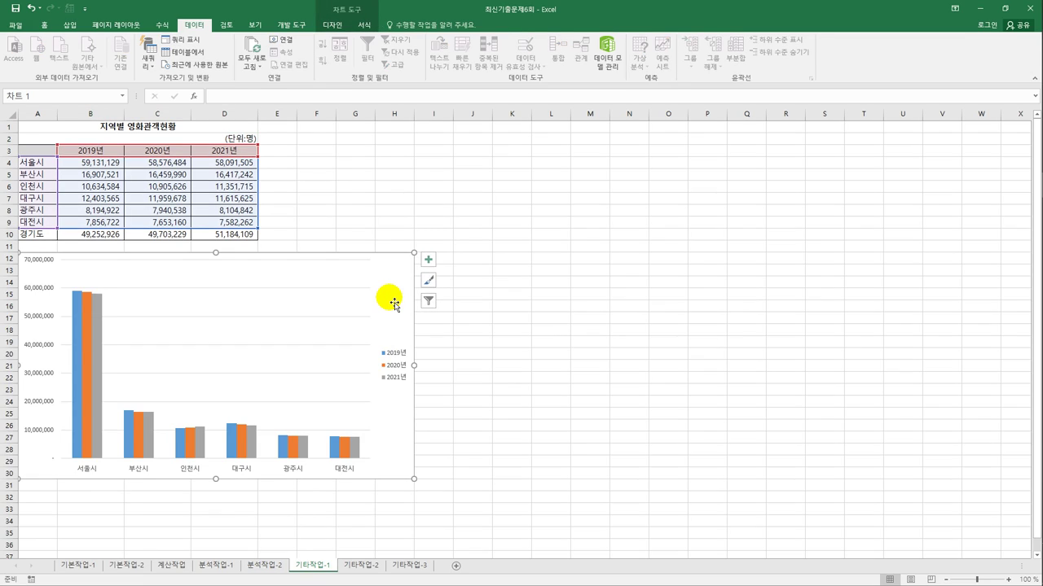
click(346, 211)
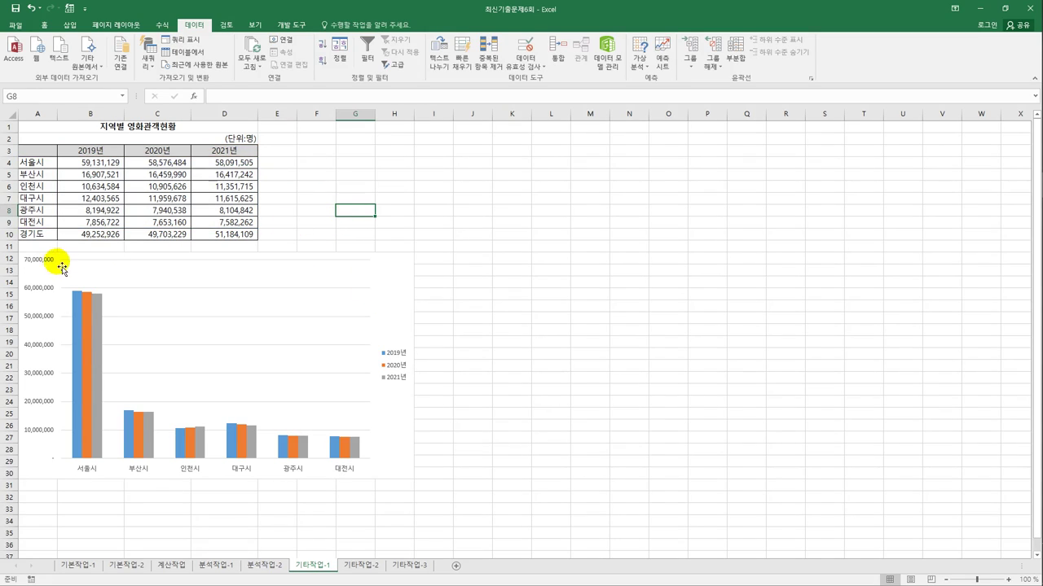
drag(35, 235, 205, 234)
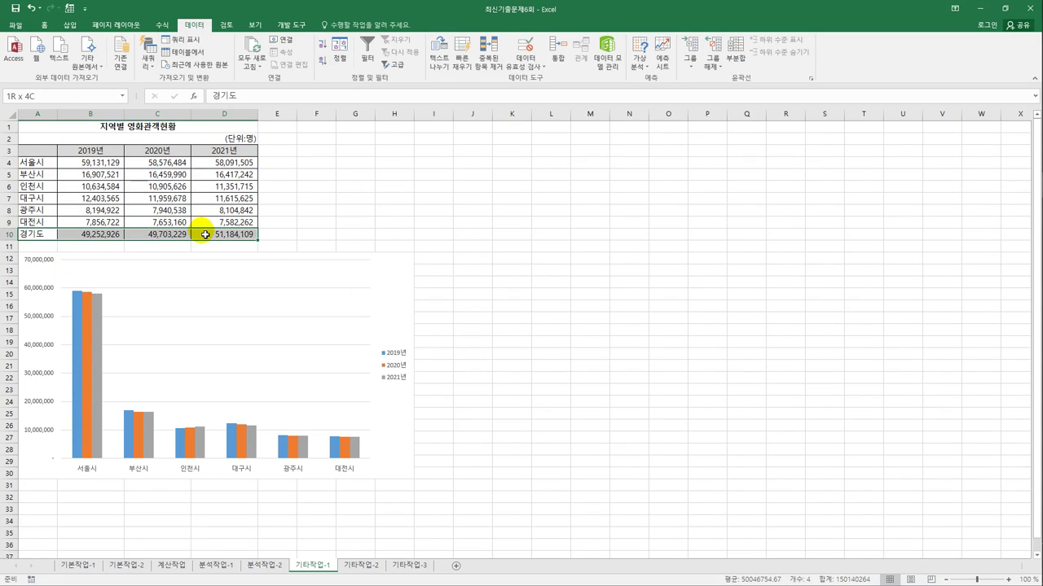
key(ctrl+c)
click(411, 296)
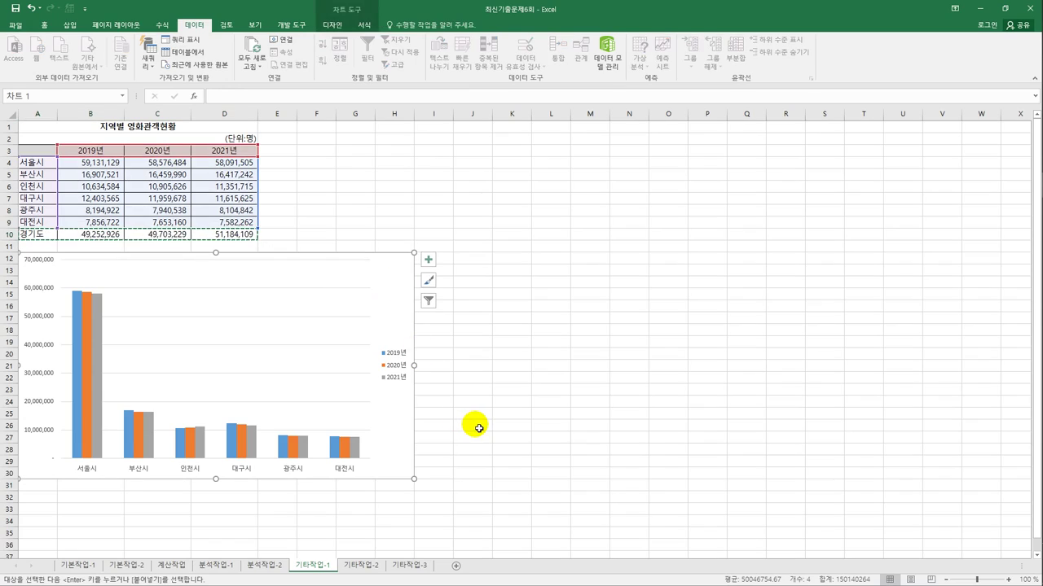
key(ctrl+v)
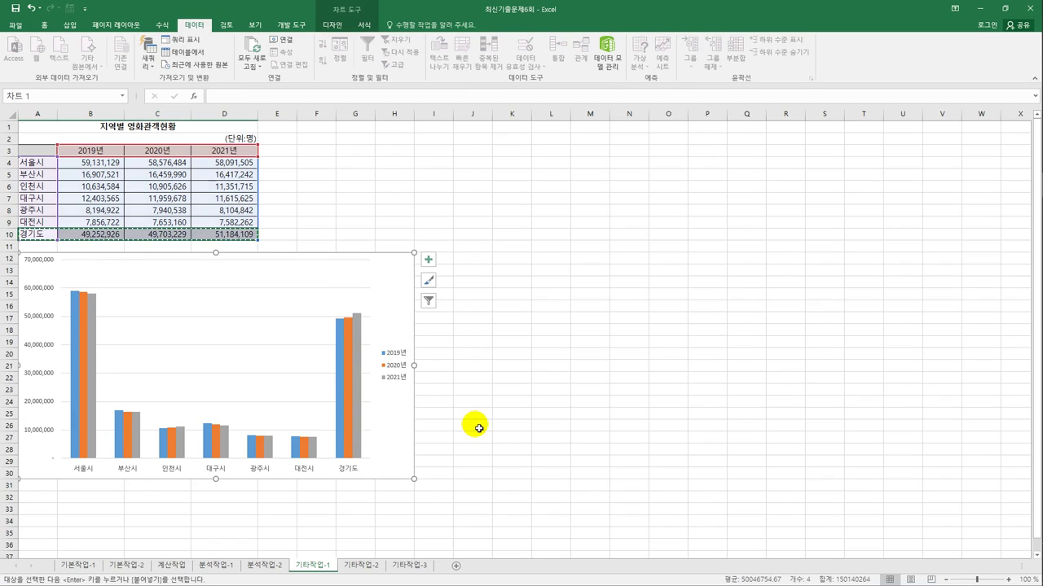
Step: Add a chart title and a primary vertical axis title to the chart
click(428, 259)
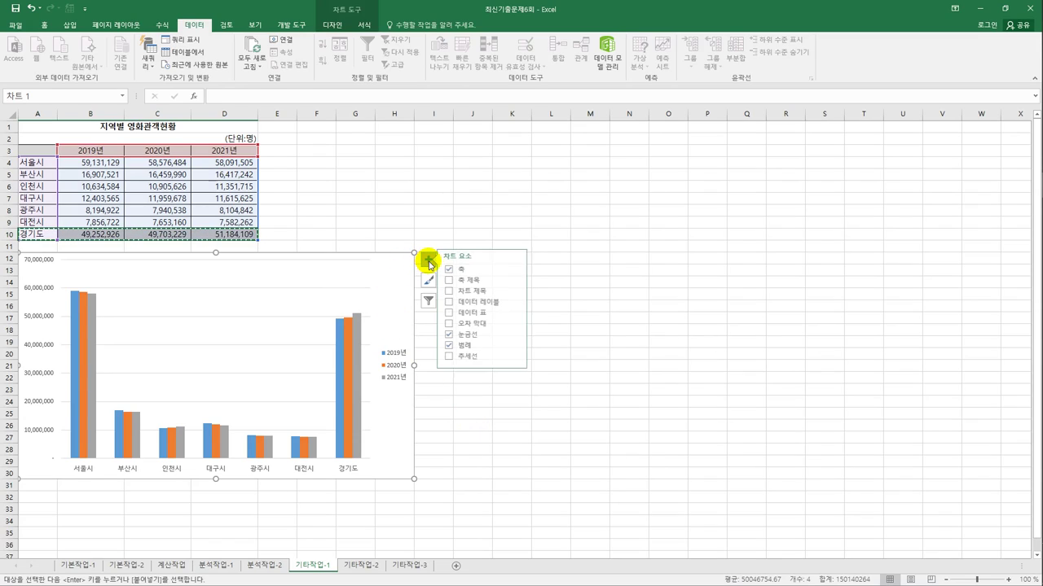
click(487, 292)
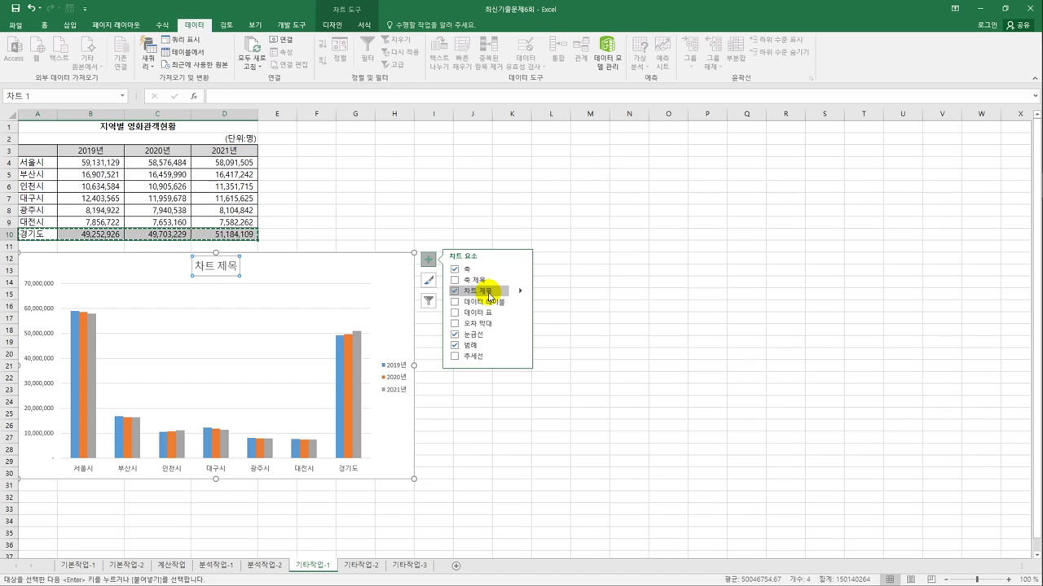
click(520, 279)
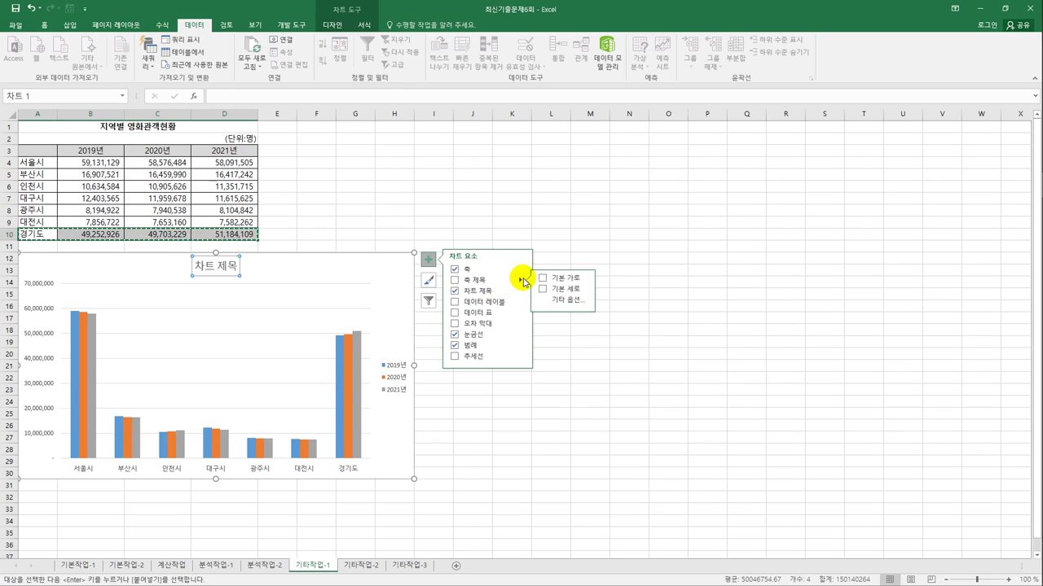
click(562, 290)
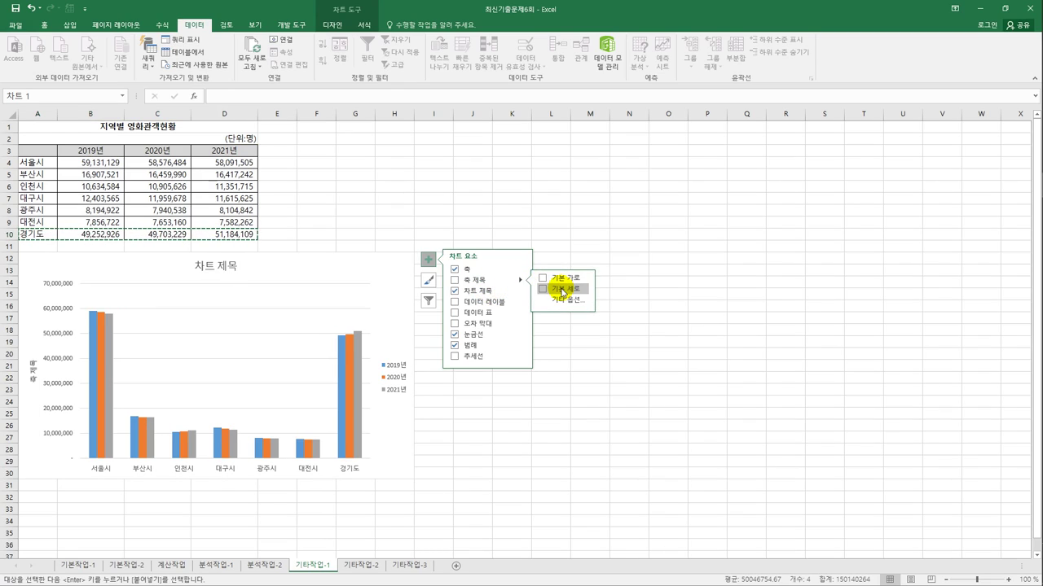
Step: Change the vertical axis title's text to 년간관객수
click(38, 370)
double_click(37, 374)
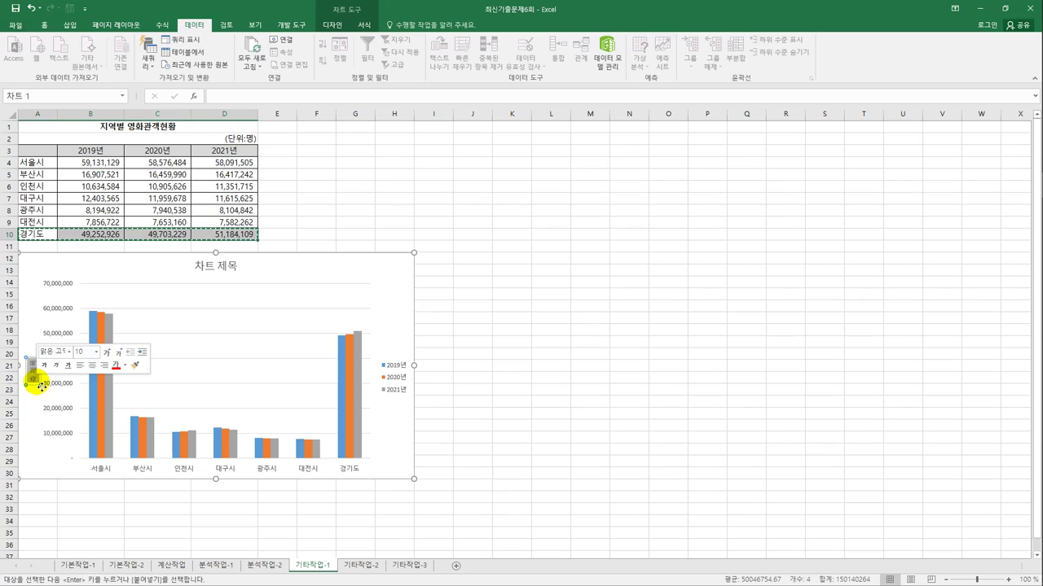
text(관객수)
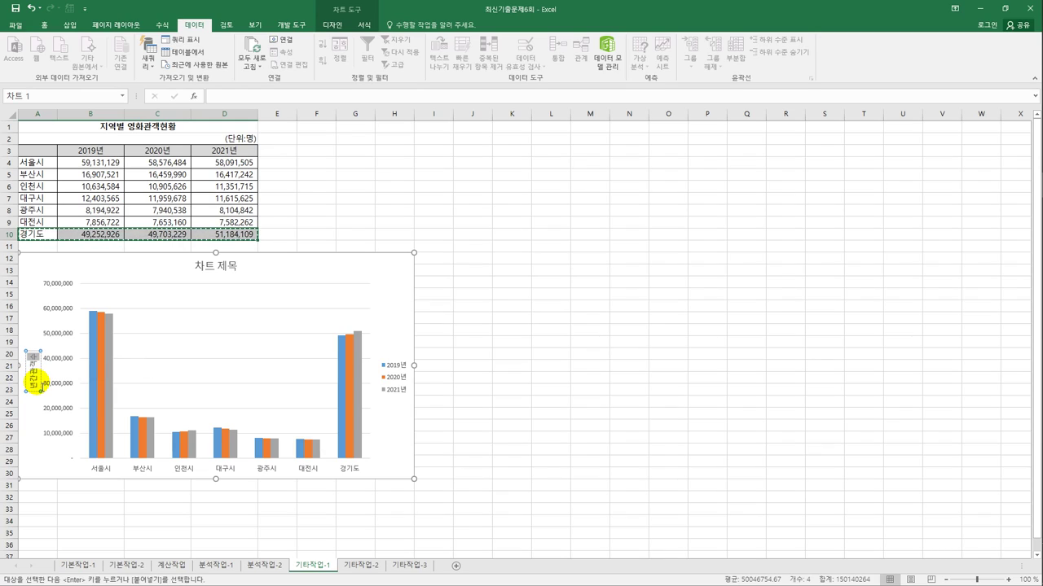
Step: Replace the chart title's placeholder text with 지역별 영화관객현황, correcting any mistyped part
click(206, 271)
drag(200, 270, 242, 271)
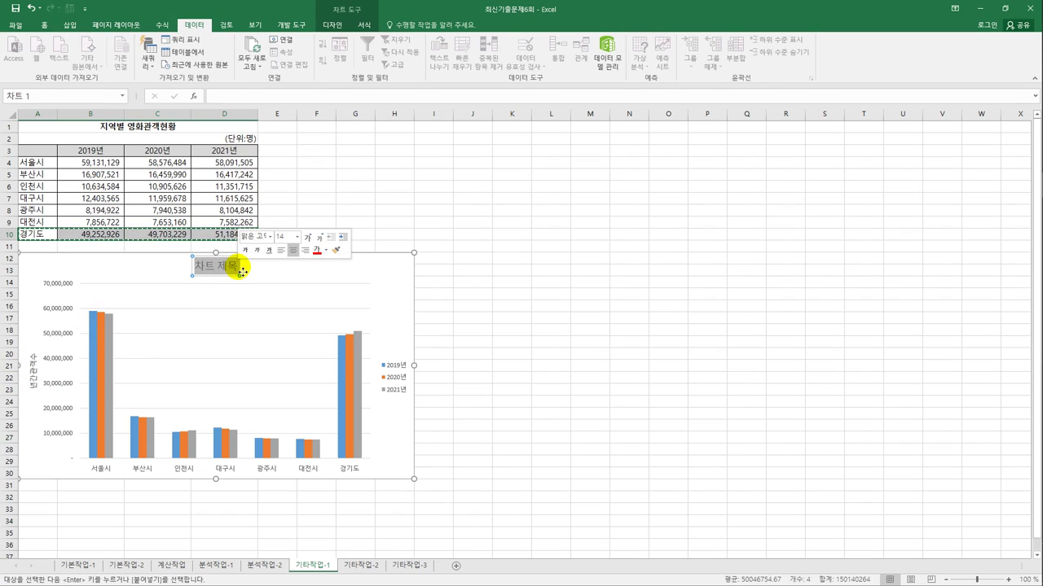
text(지역별 영화)
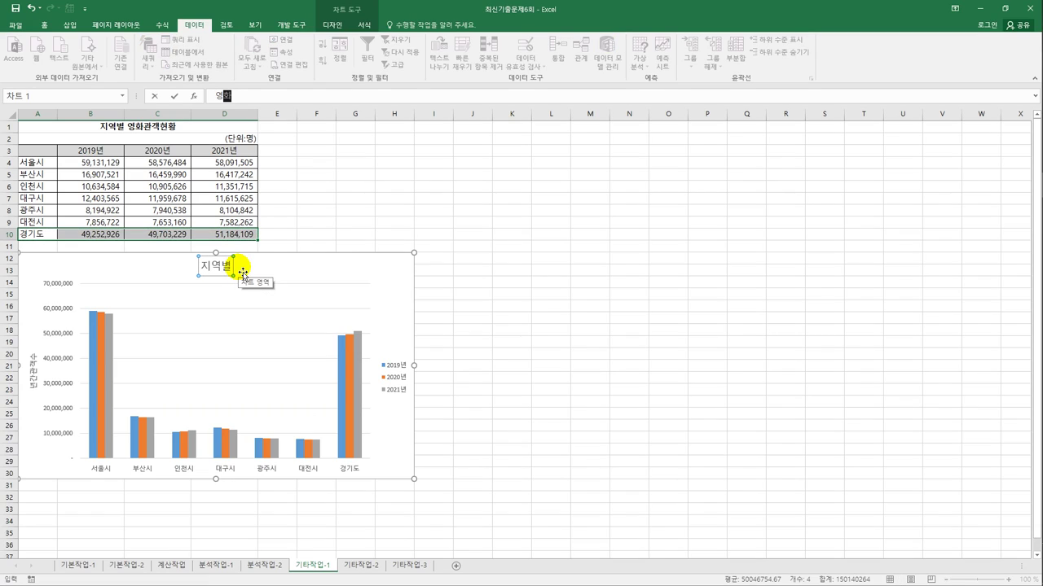
key(Return)
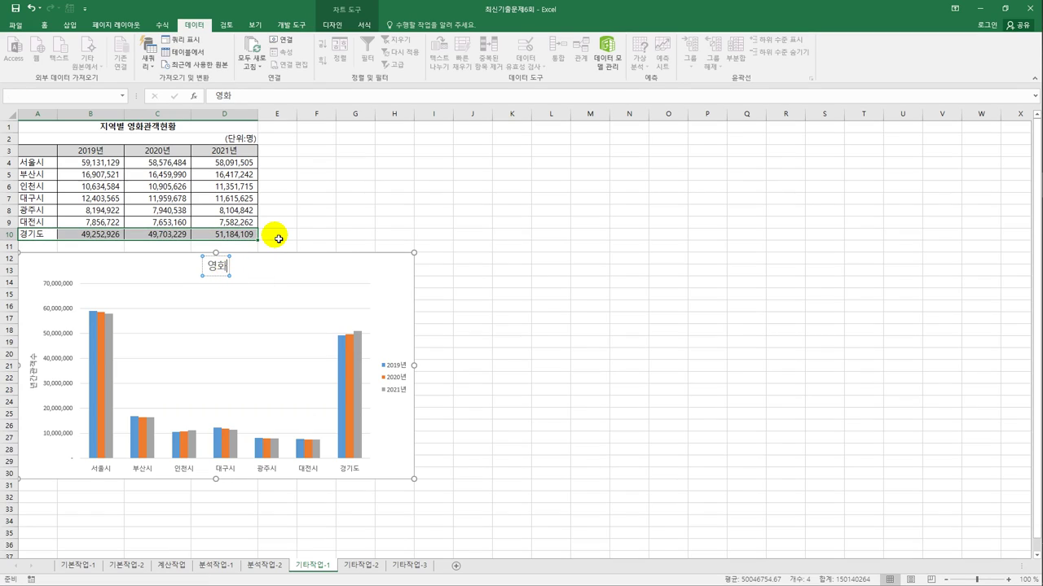
key(ctrl+z)
key(ctrl+z)
key(ctrl+z)
key(ctrl+z)
text(영화관)
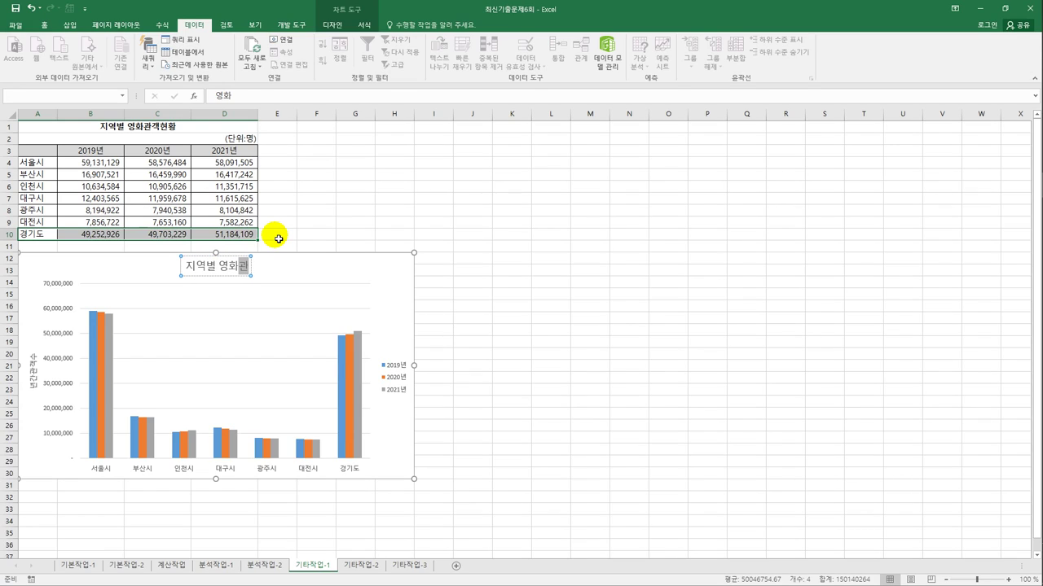
text(객현화)
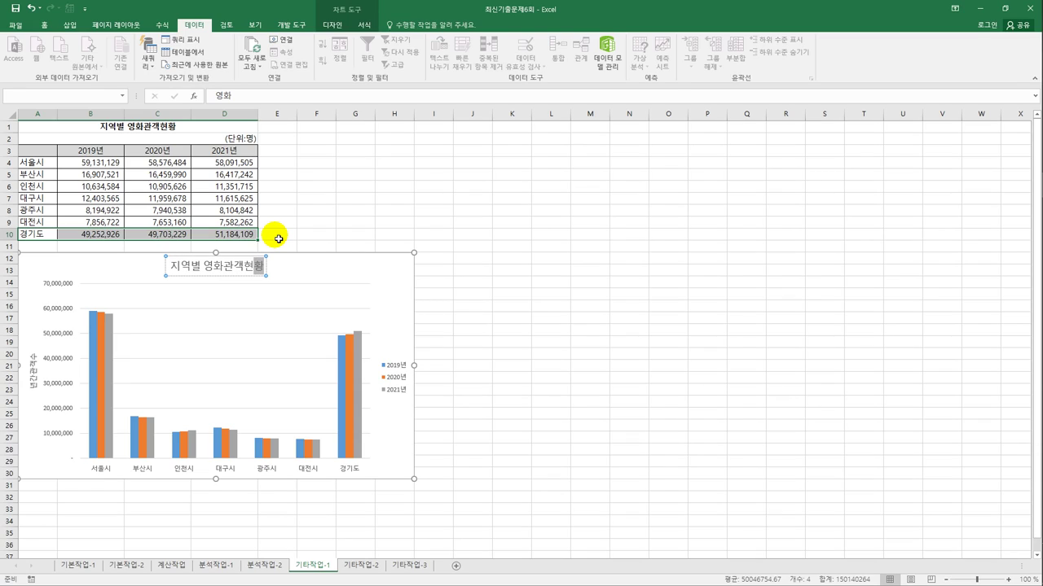
Step: Set the vertical axis title's text direction to 세로 in its alignment settings
click(38, 383)
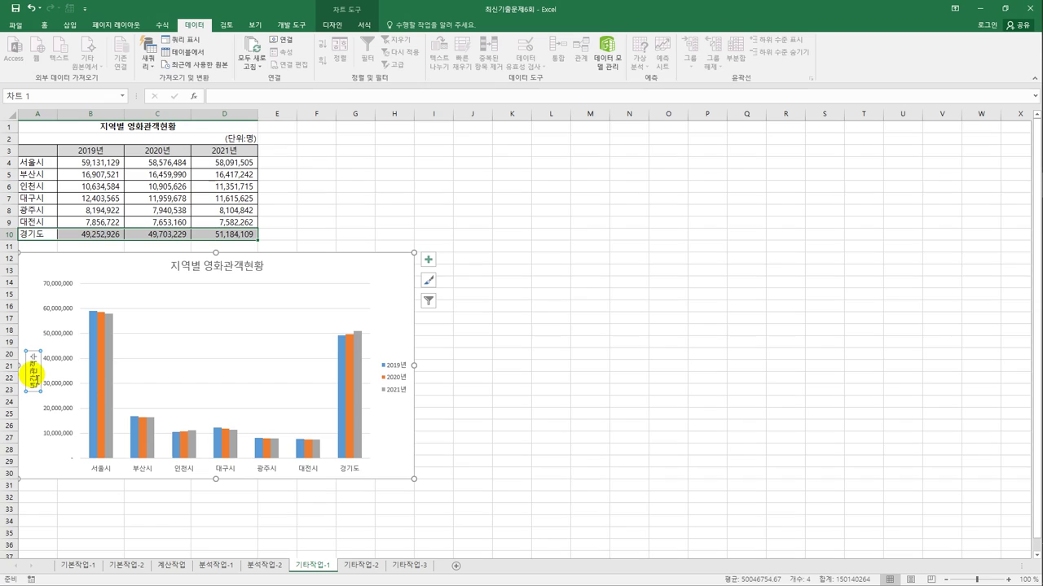
right_click(33, 378)
click(79, 476)
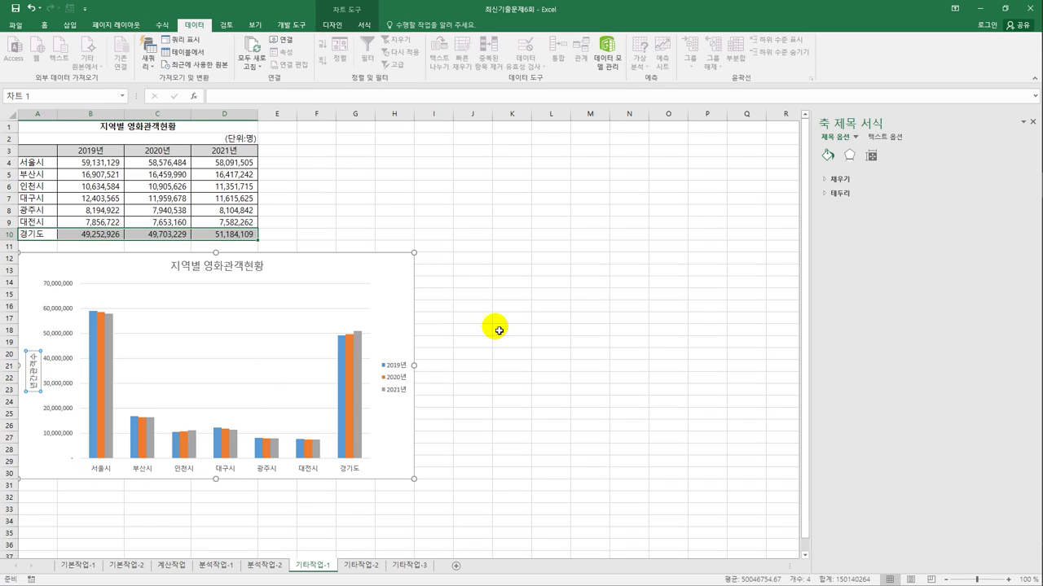
click(870, 155)
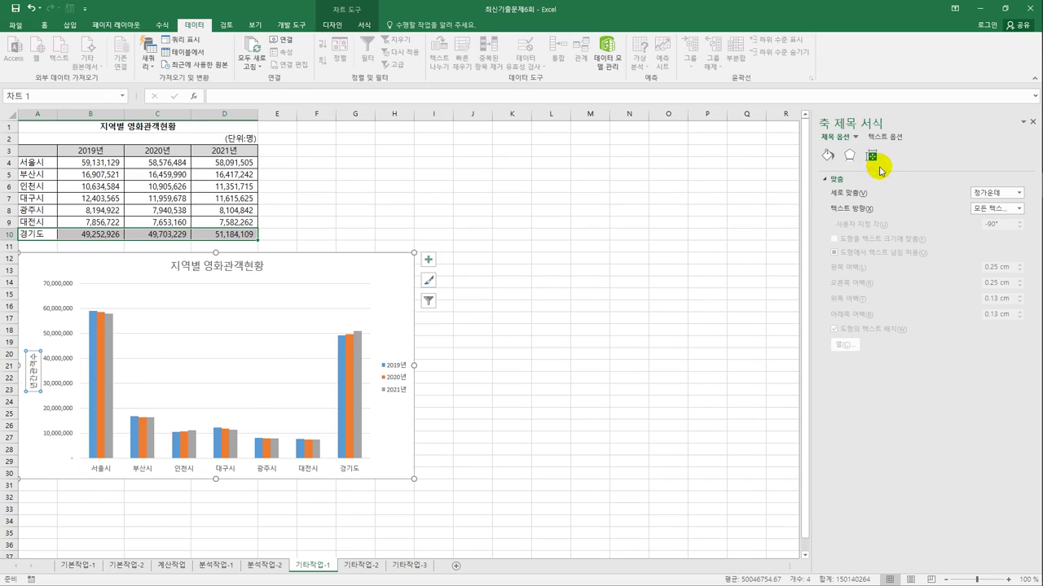
click(990, 211)
click(945, 261)
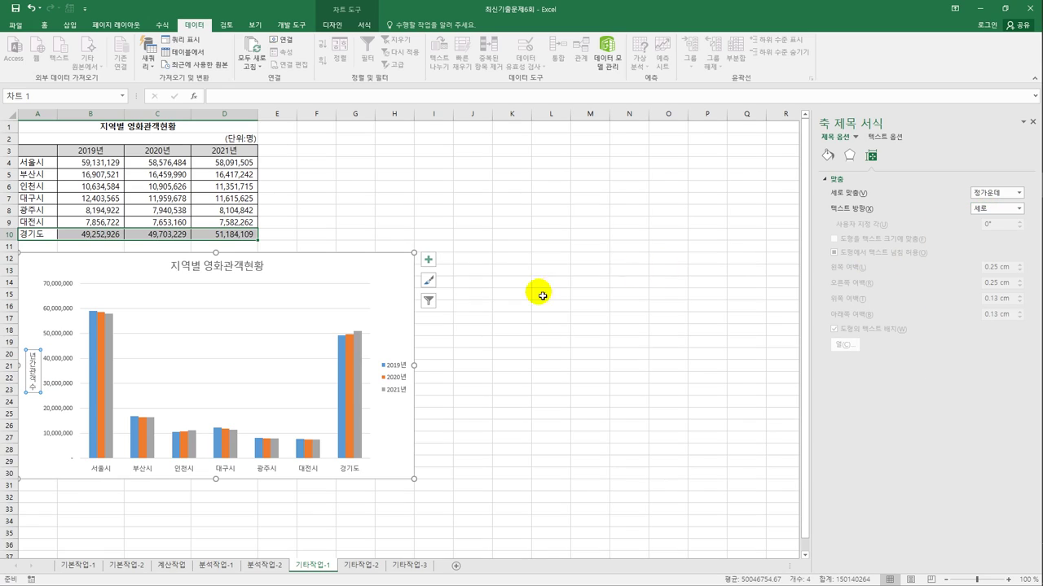
Step: Apply the blue theme shape style from the fifth row of 테마 스타일 to the chart title
click(259, 280)
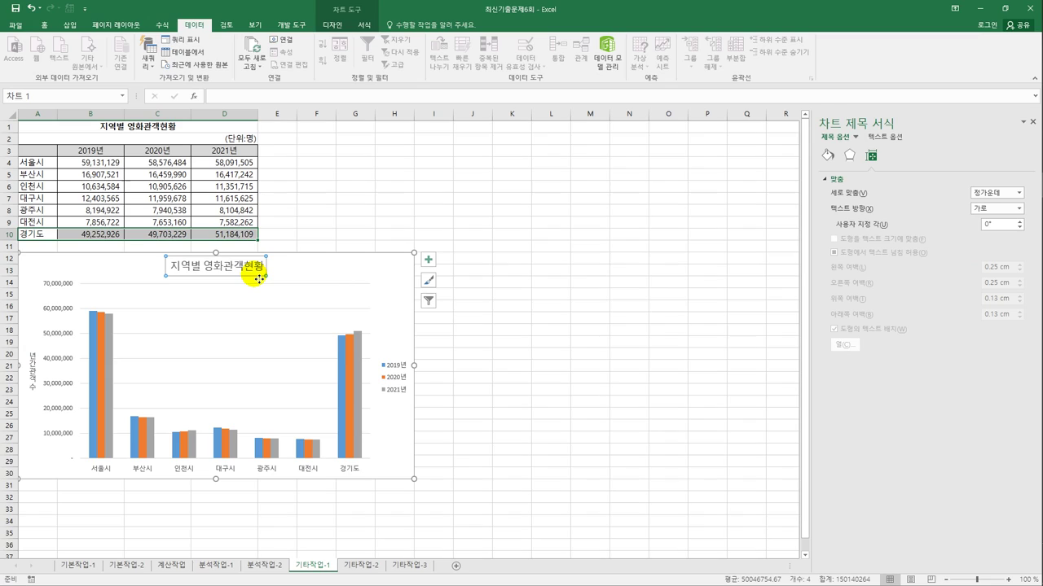
click(378, 27)
click(392, 64)
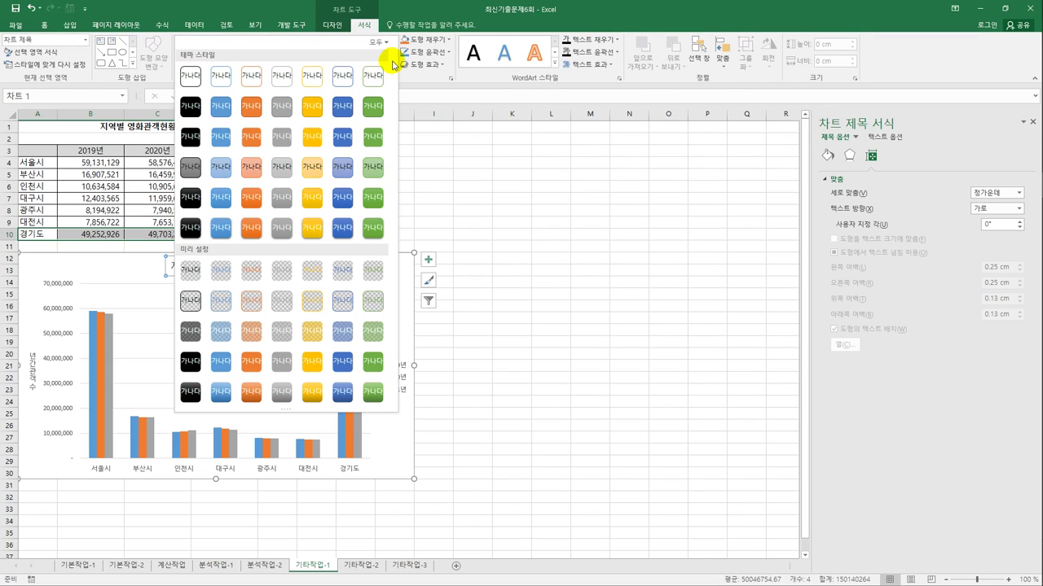
click(223, 204)
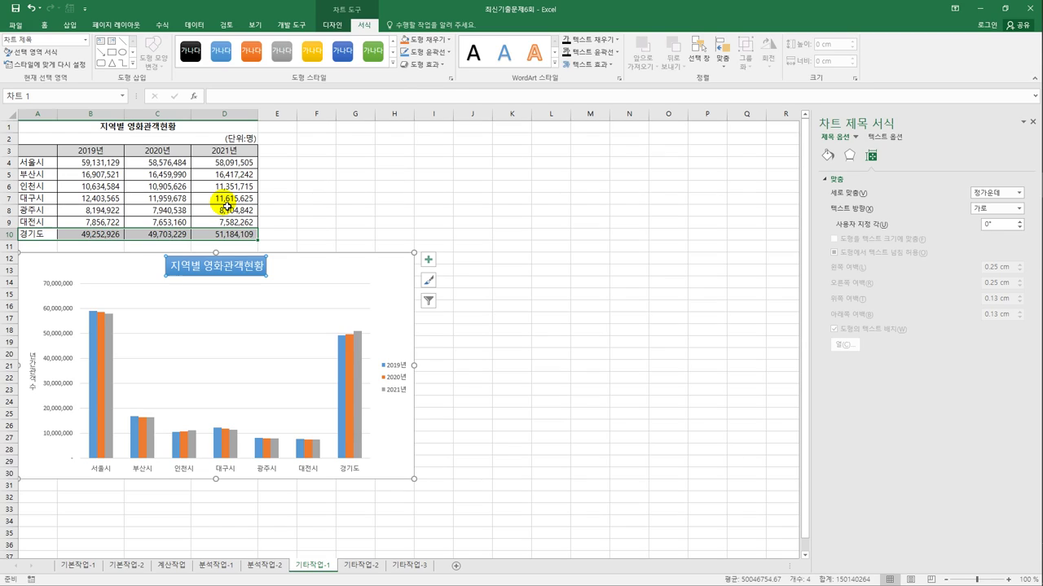
Step: Set the vertical value axis display unit to 10000, keeping the unit label on the chart
click(59, 285)
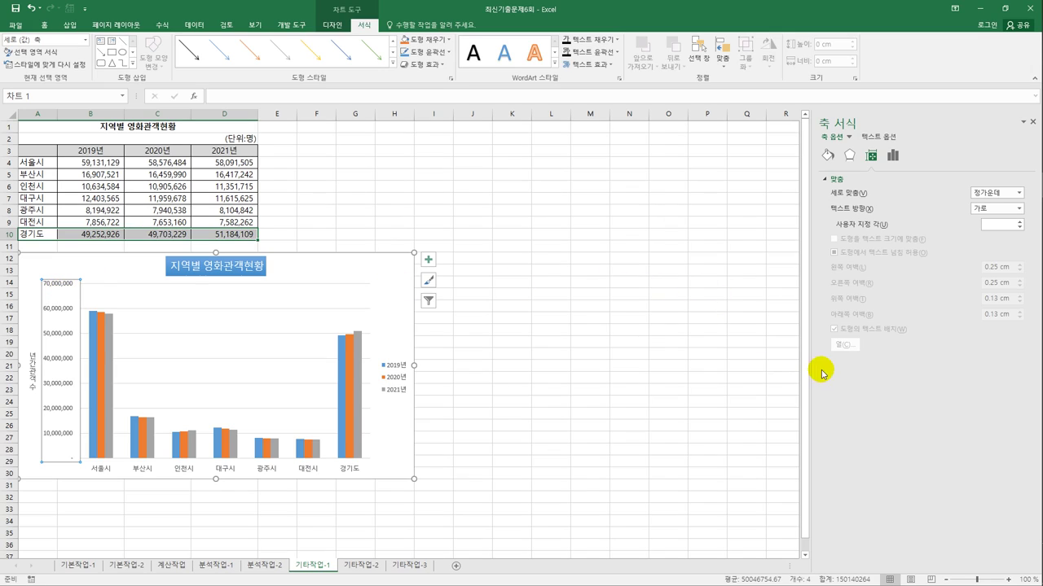
click(883, 158)
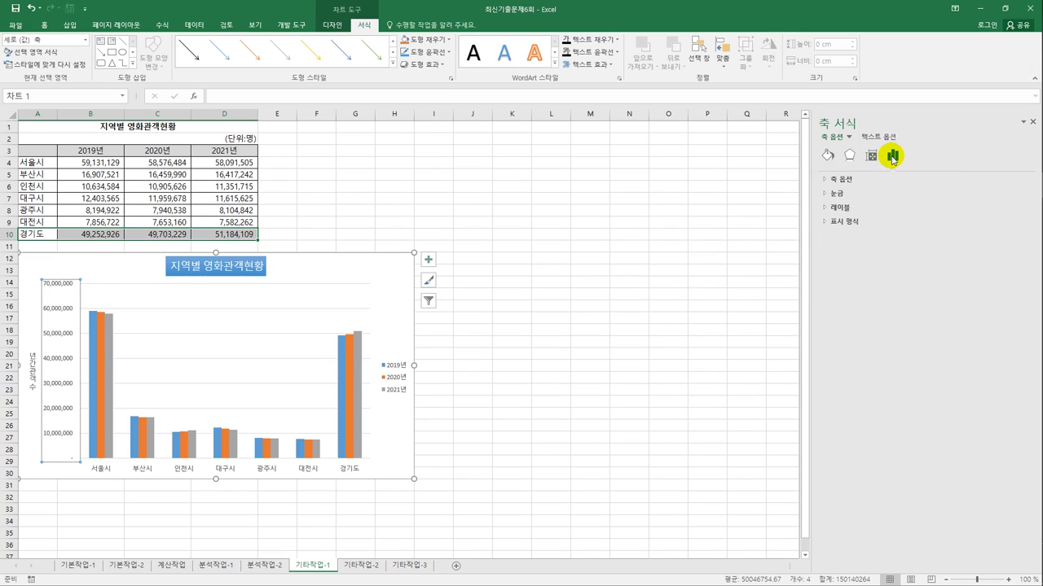
click(851, 180)
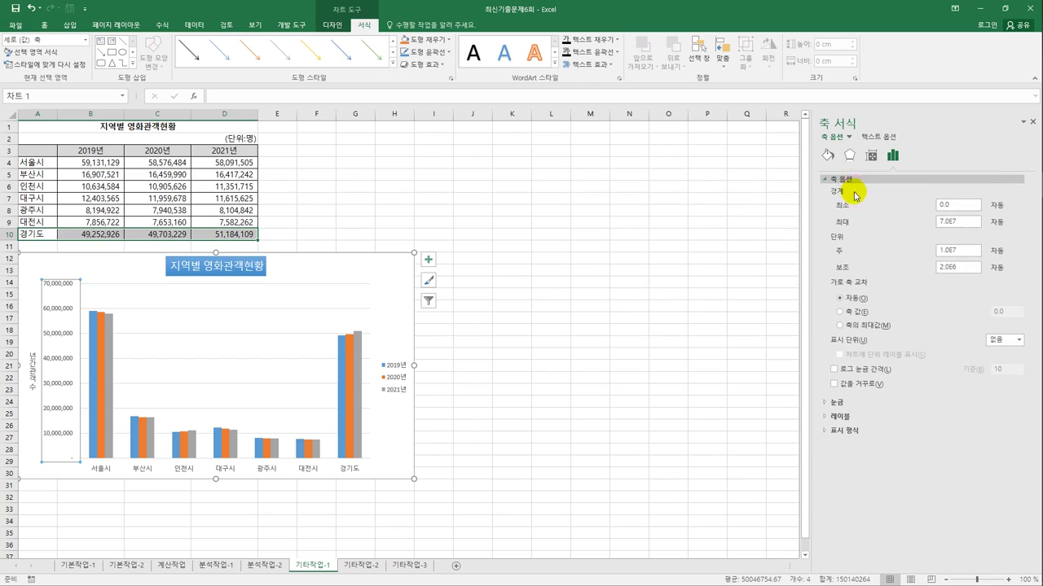
click(1018, 340)
click(1000, 383)
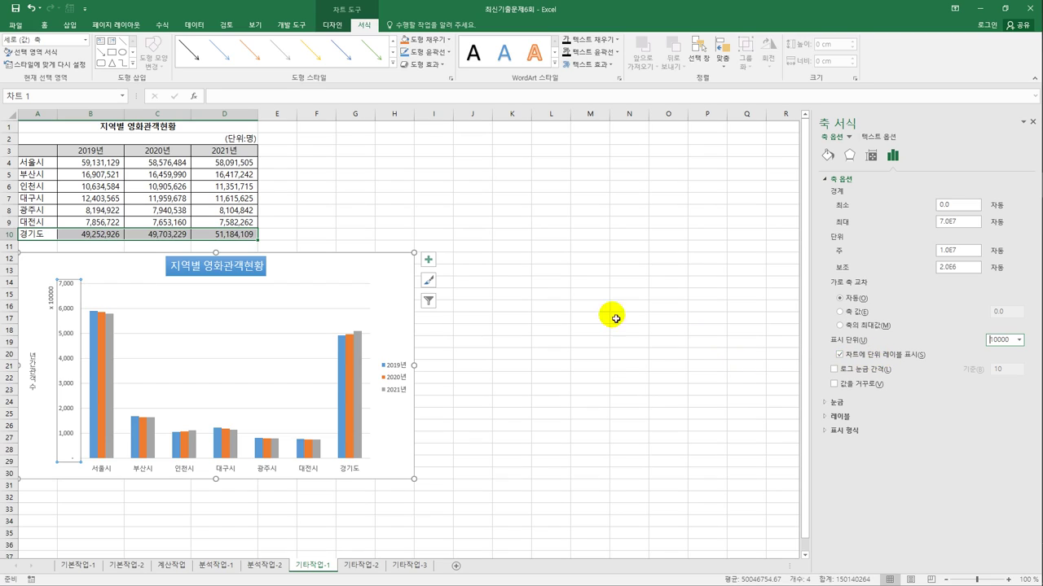
Step: Place the chart legend at 아래쪽, below the plot area
click(428, 261)
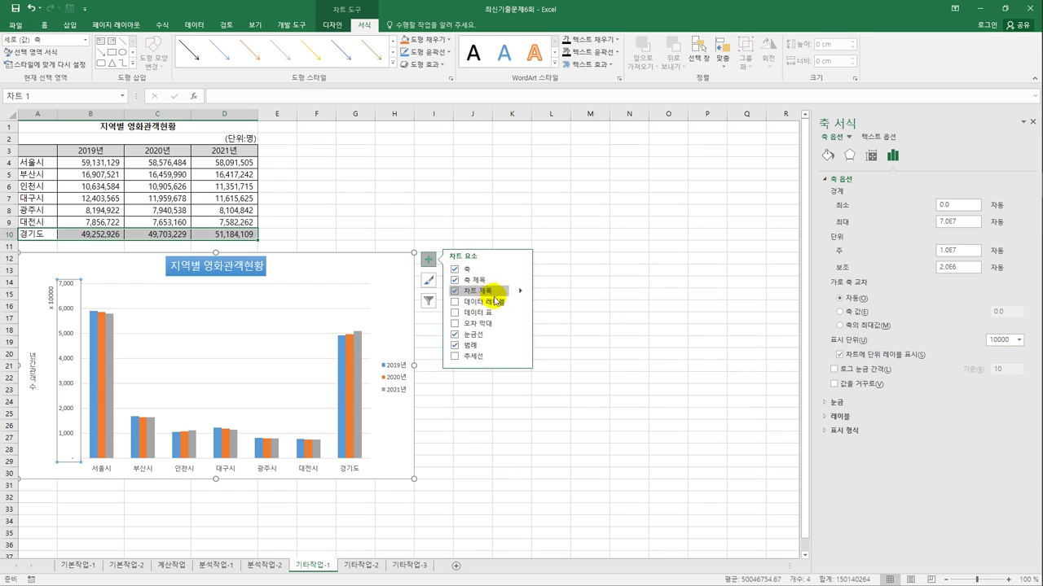
mouse_move(522, 348)
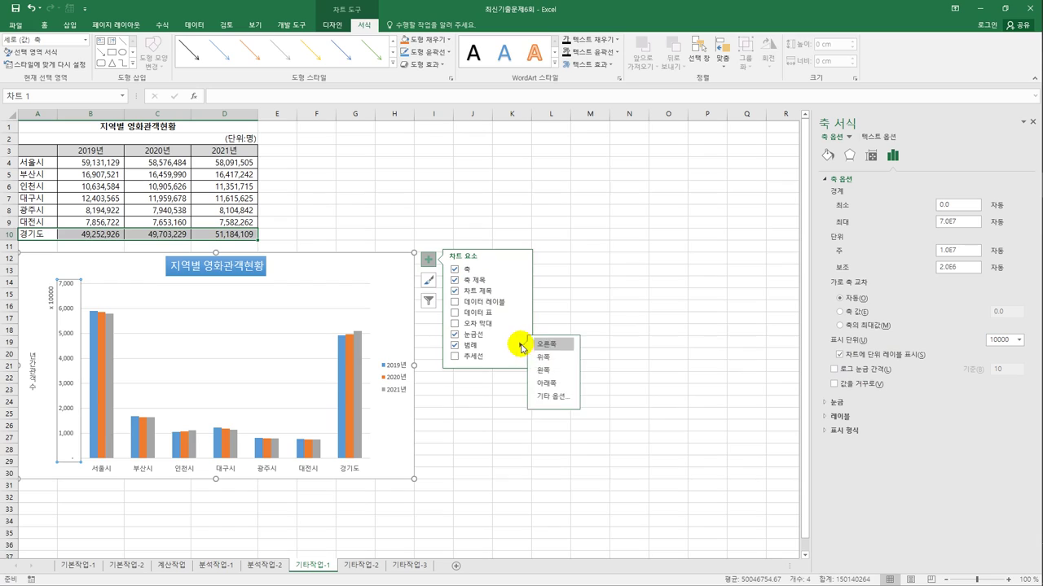
click(573, 383)
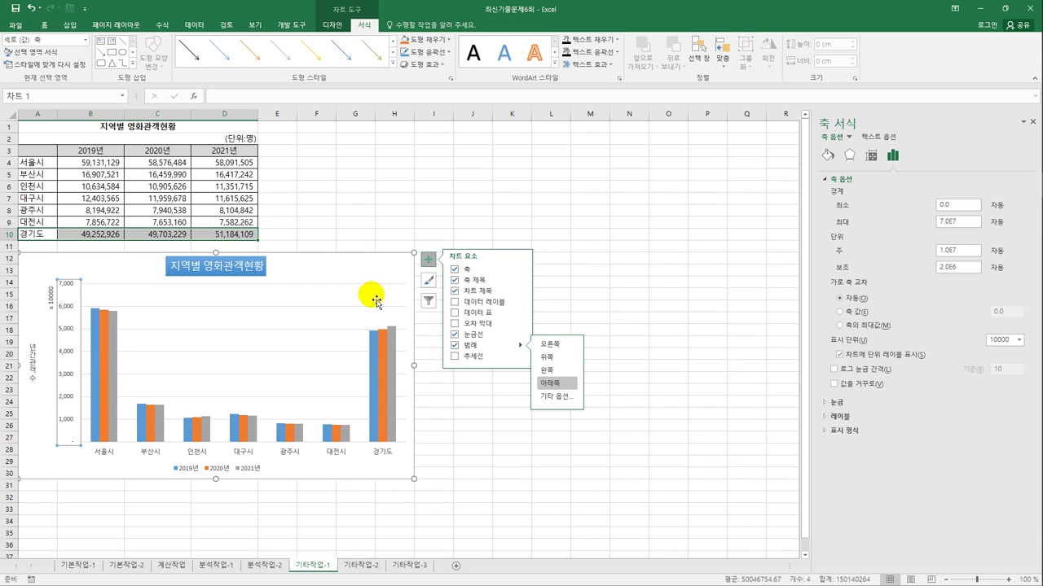
Step: Turn on 둥근 모서리 for the chart area's border
click(405, 266)
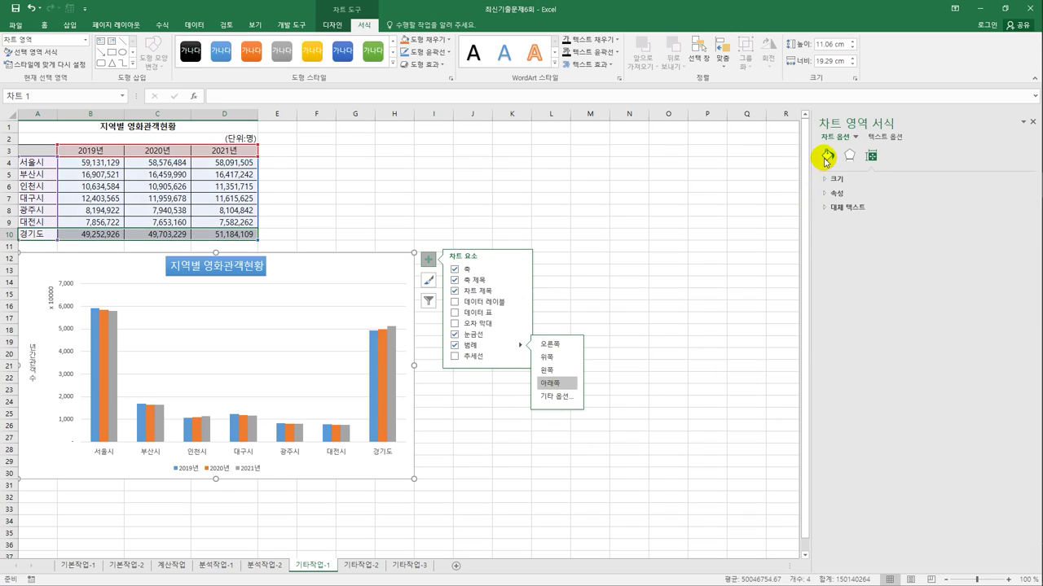
click(834, 196)
click(846, 450)
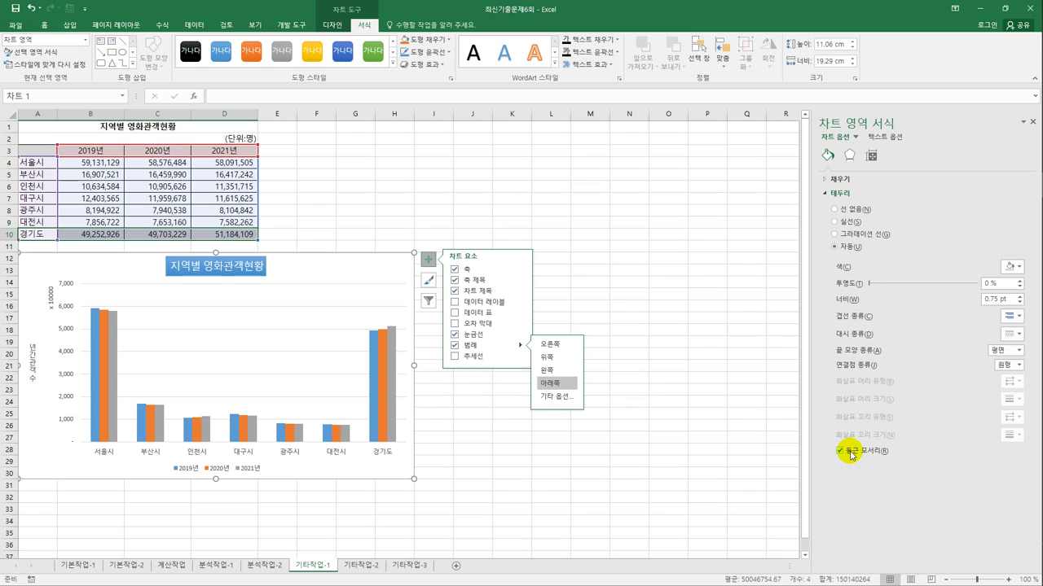
click(849, 154)
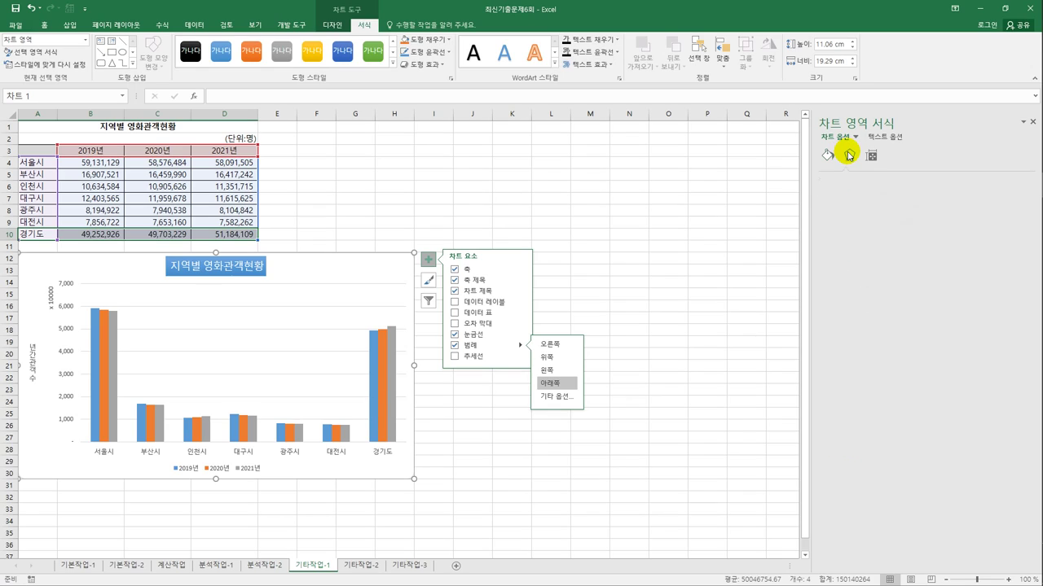
click(848, 179)
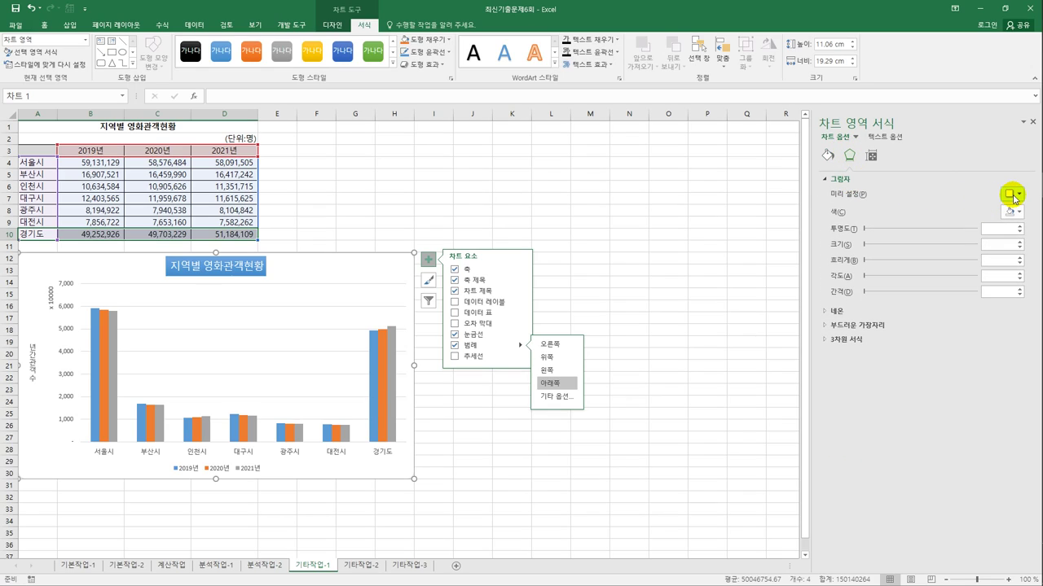
click(1011, 196)
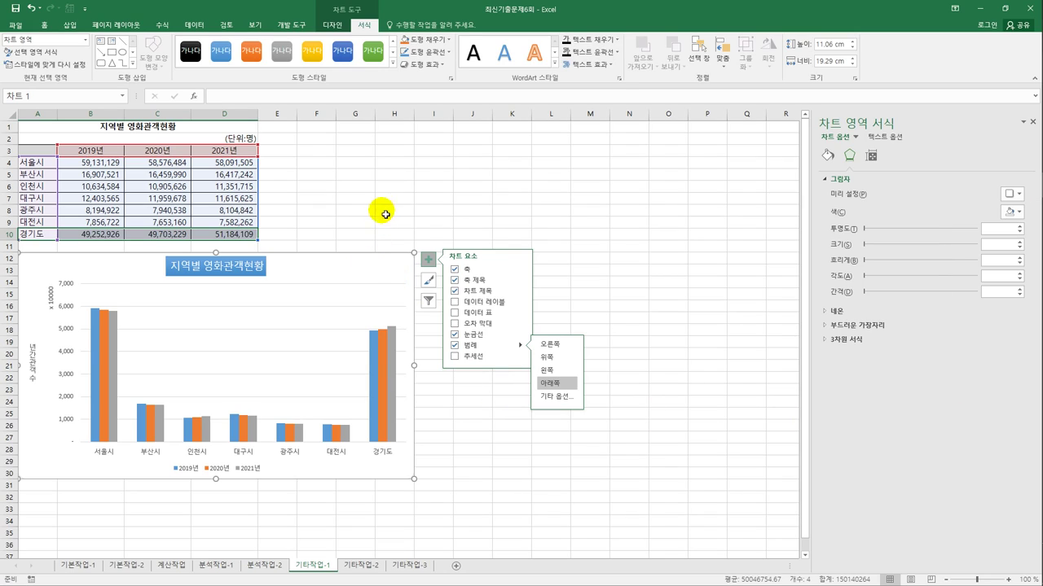
click(631, 224)
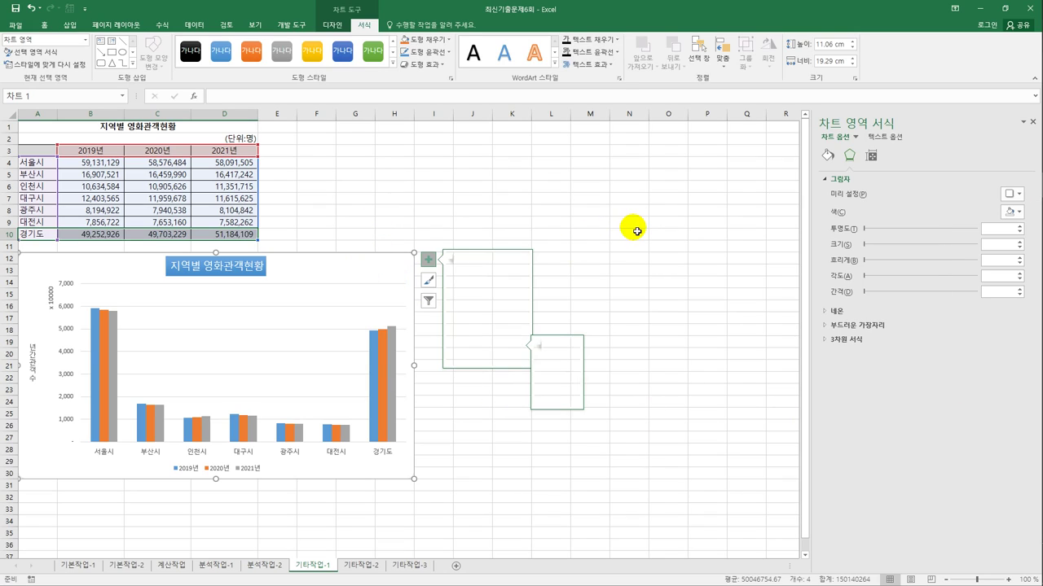
click(394, 284)
click(518, 286)
Step: Apply the centred 안쪽 shadow preset with 9 pt blur and 0 pt distance to the chart area and deselect the chart
click(360, 275)
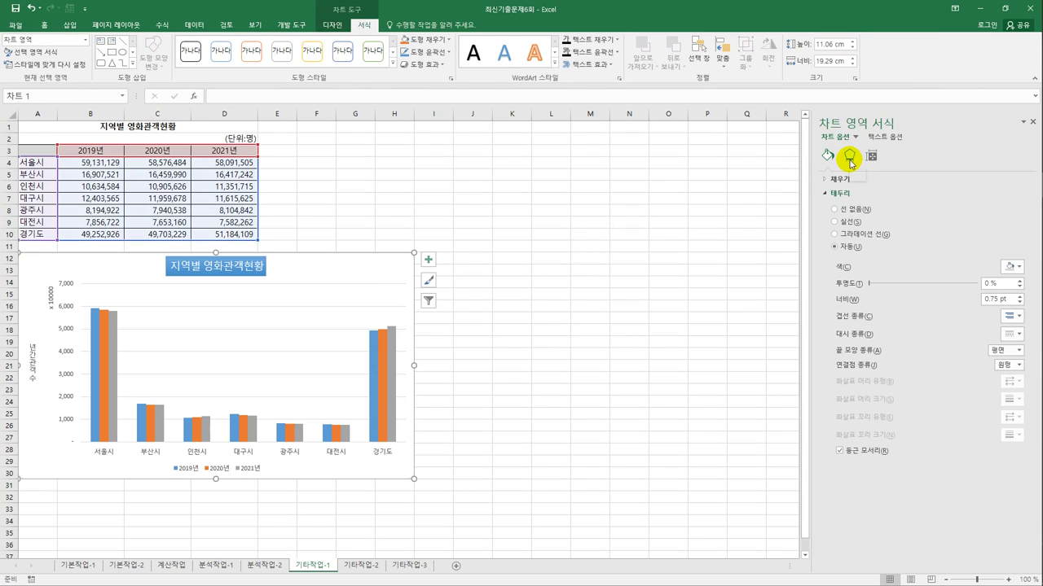
click(851, 154)
click(855, 178)
click(1012, 195)
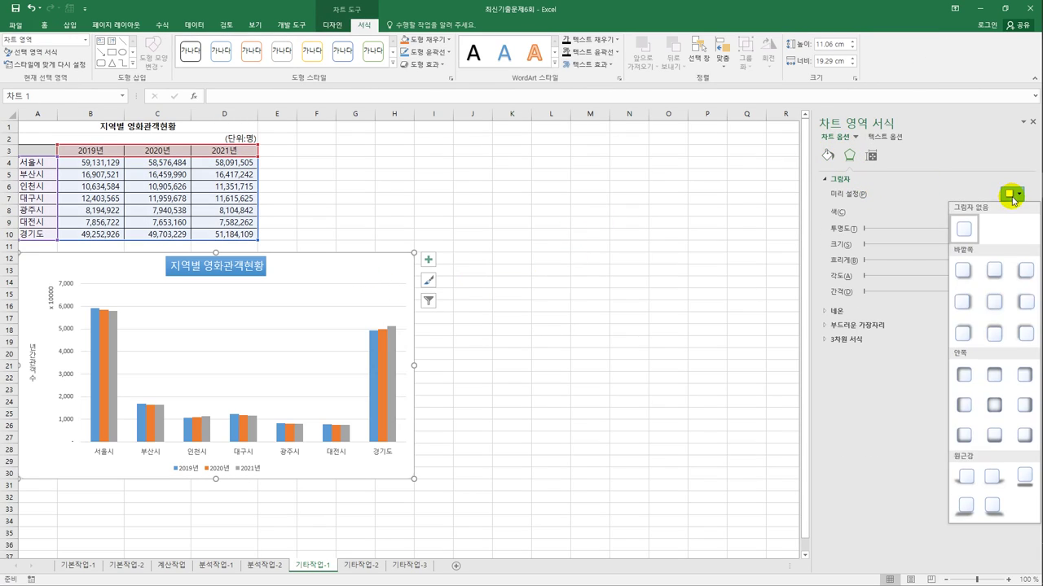
click(1001, 371)
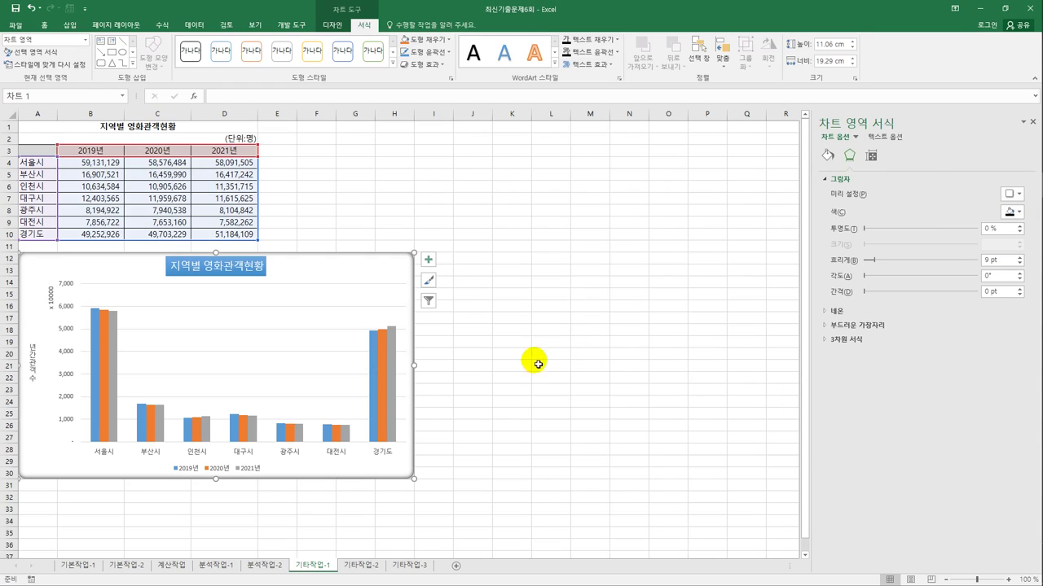
click(523, 280)
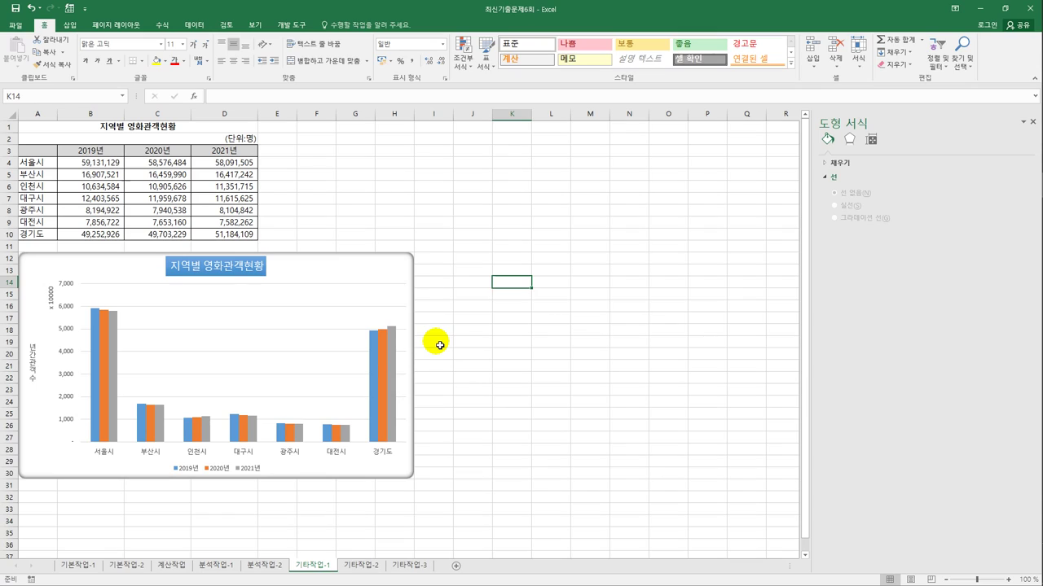
Step: On the 기타작업-2 sheet, start recording a macro named 합계 stored in 현재 통합 문서
click(361, 565)
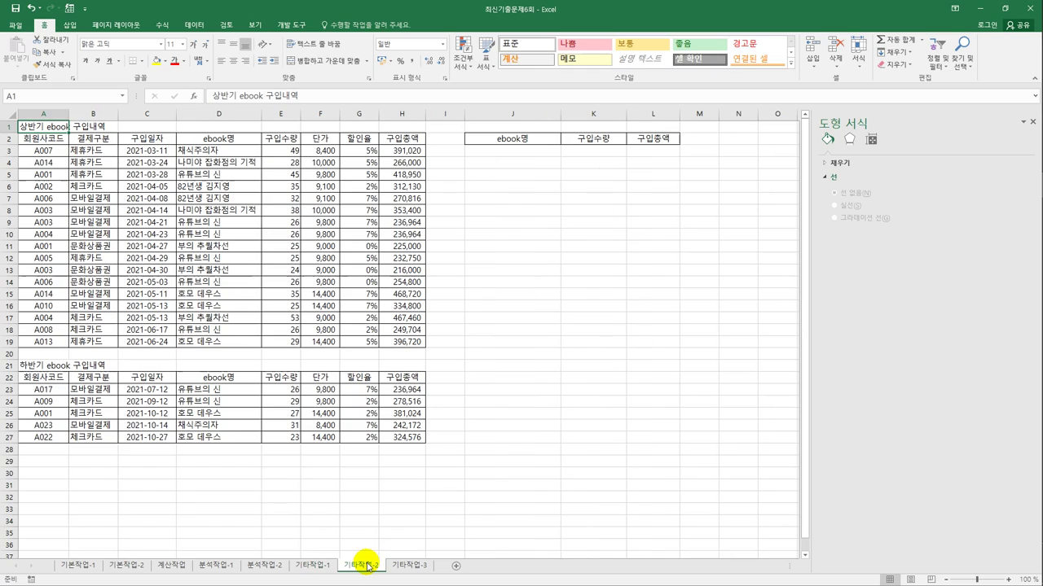
click(507, 237)
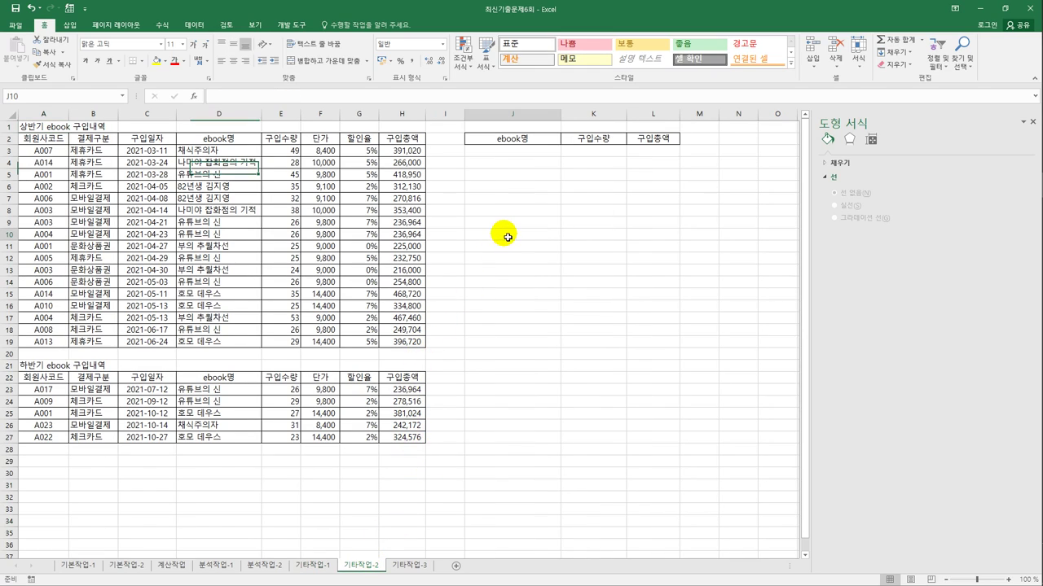
click(286, 26)
click(78, 41)
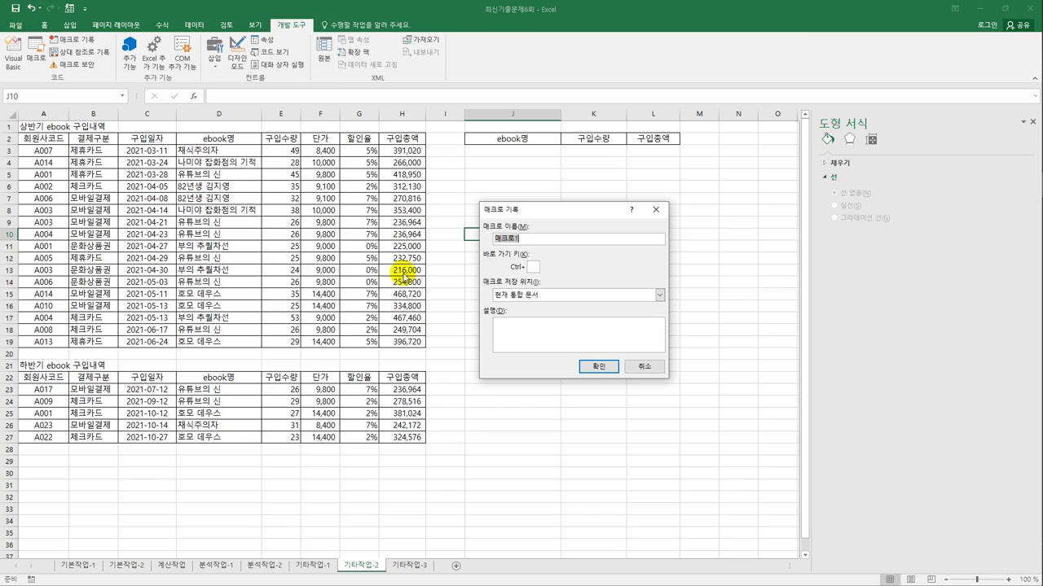
text(ㅎ)
text(계)
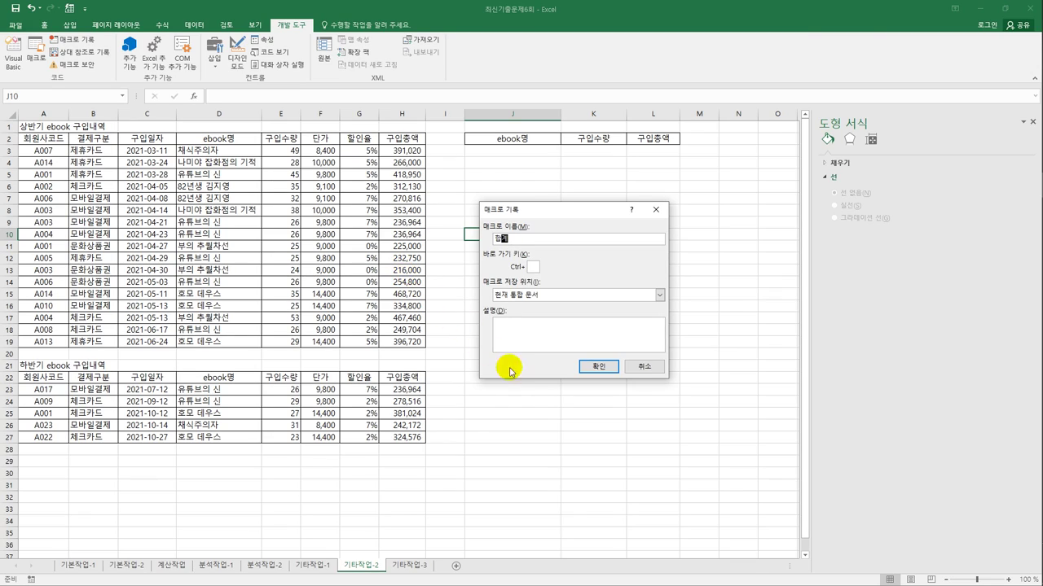
click(598, 366)
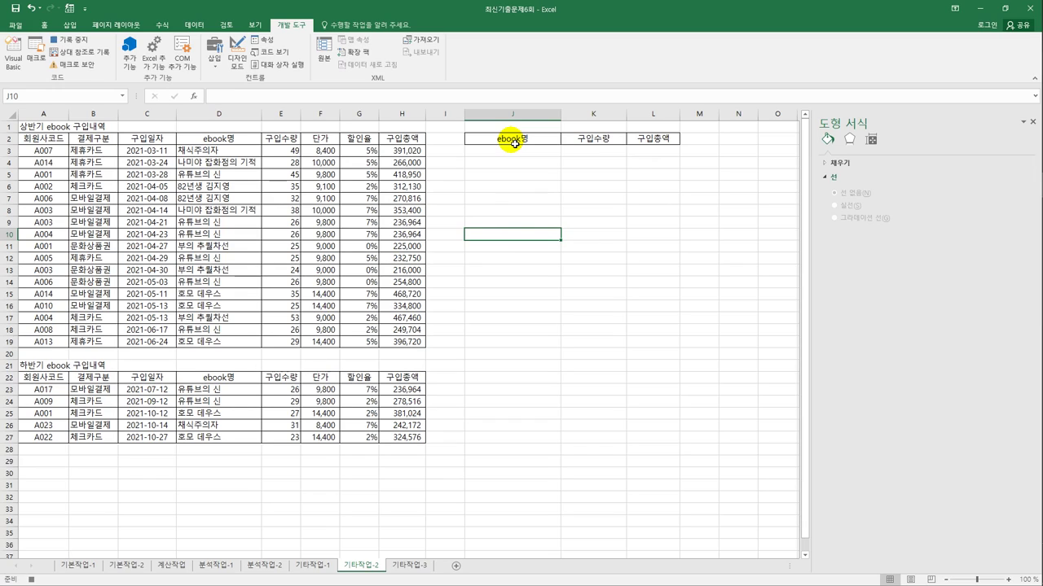
Step: Set up a 합계 consolidation into J2:L8 with the source ranges D2:H19 and D22:H27
drag(514, 141, 654, 217)
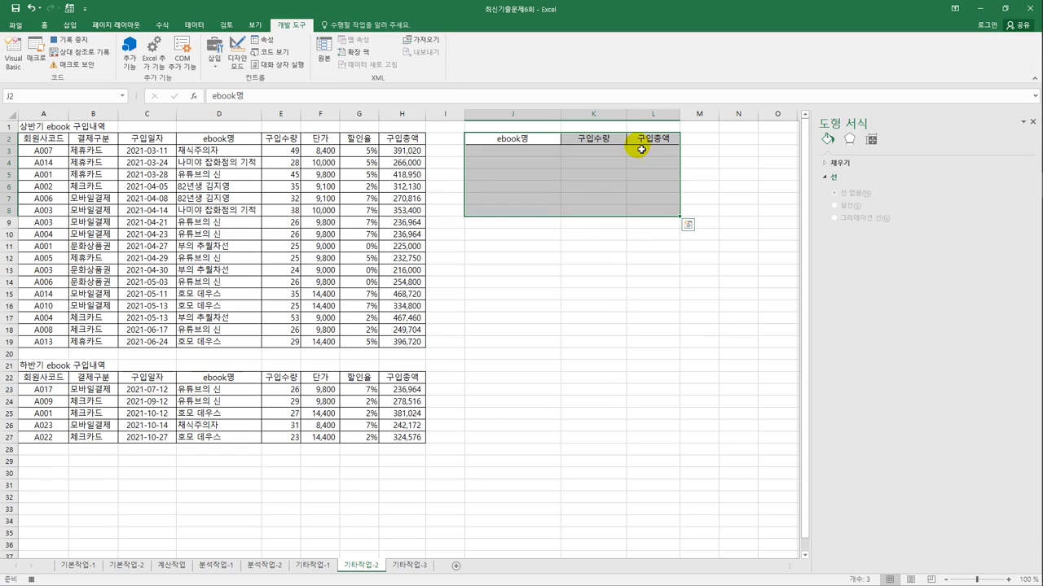
click(199, 27)
click(558, 53)
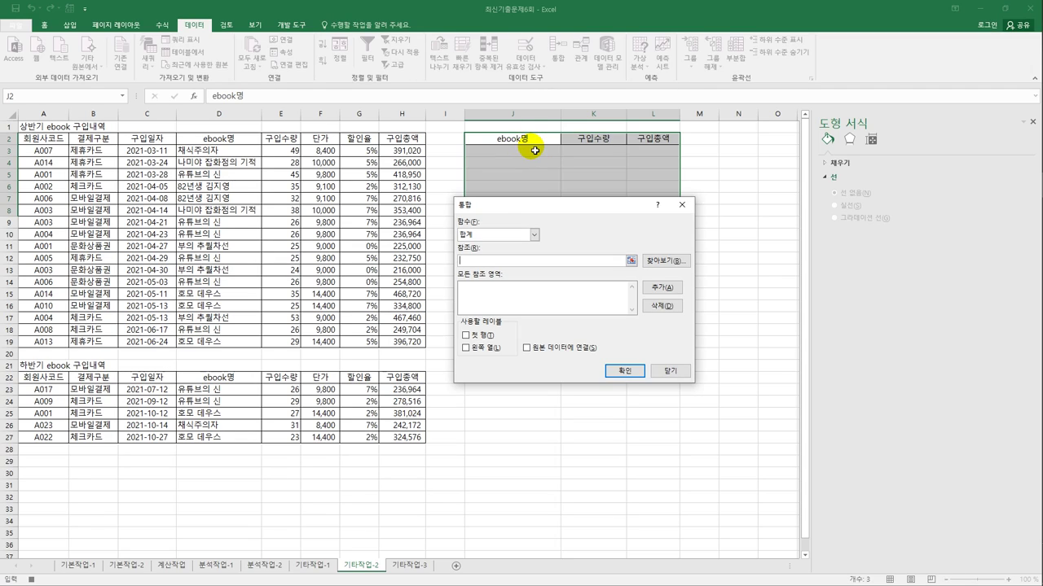
drag(222, 141, 388, 349)
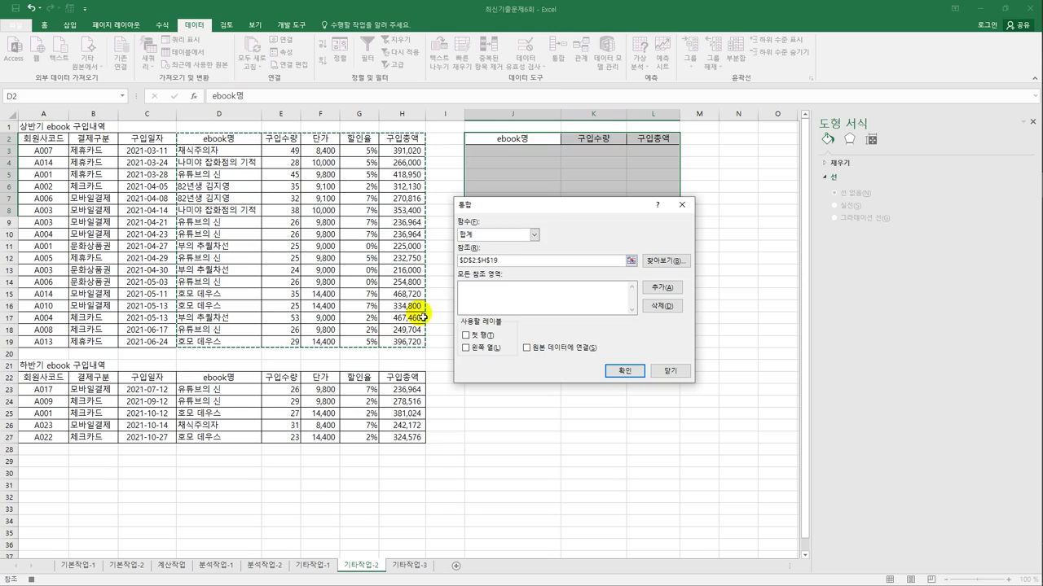
click(660, 289)
drag(228, 377, 382, 445)
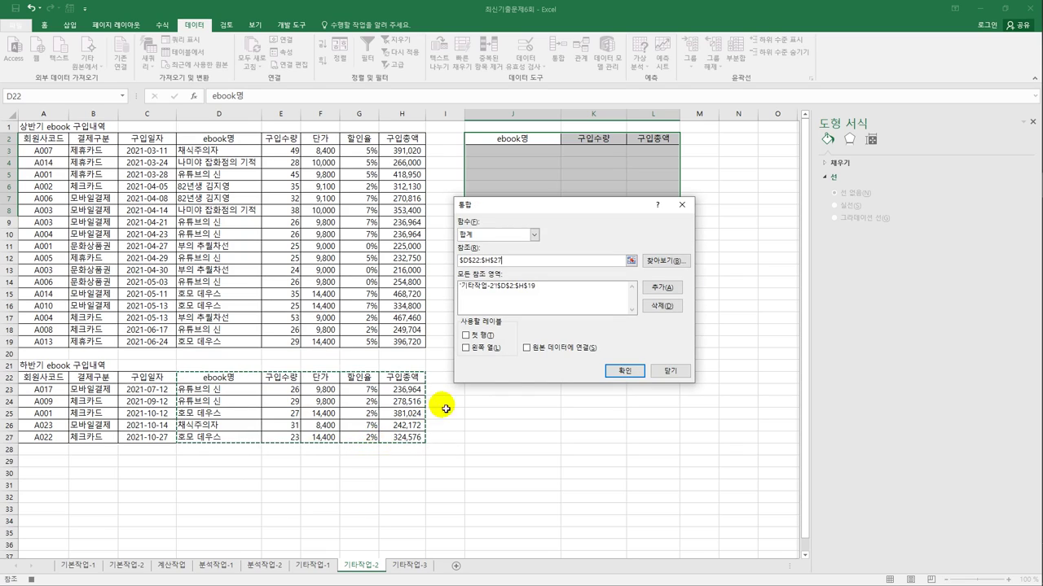
click(660, 287)
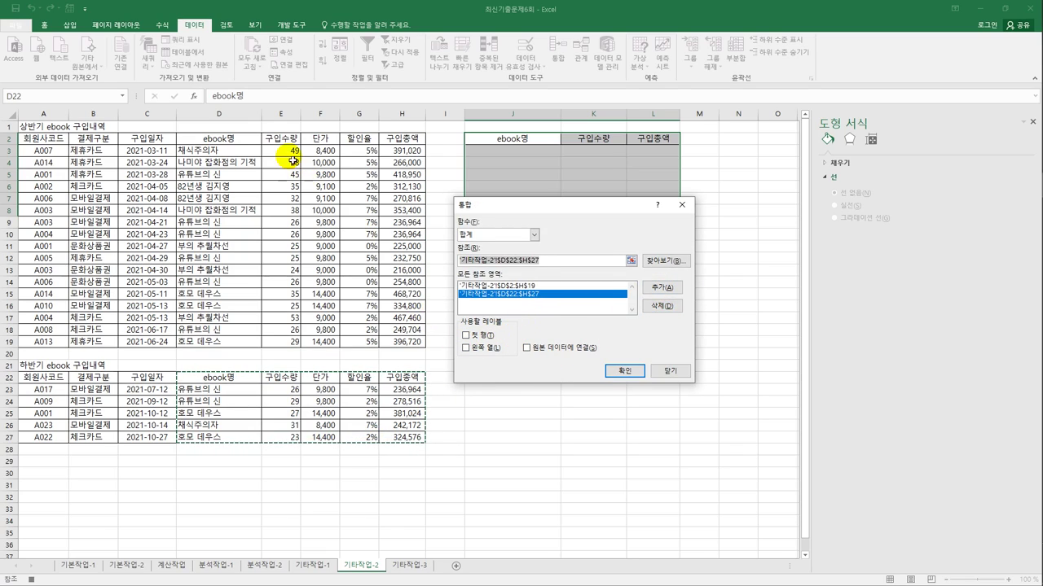
Step: Enable 첫 행 and 왼쪽 열 as consolidation labels and run the consolidation
click(466, 334)
click(477, 348)
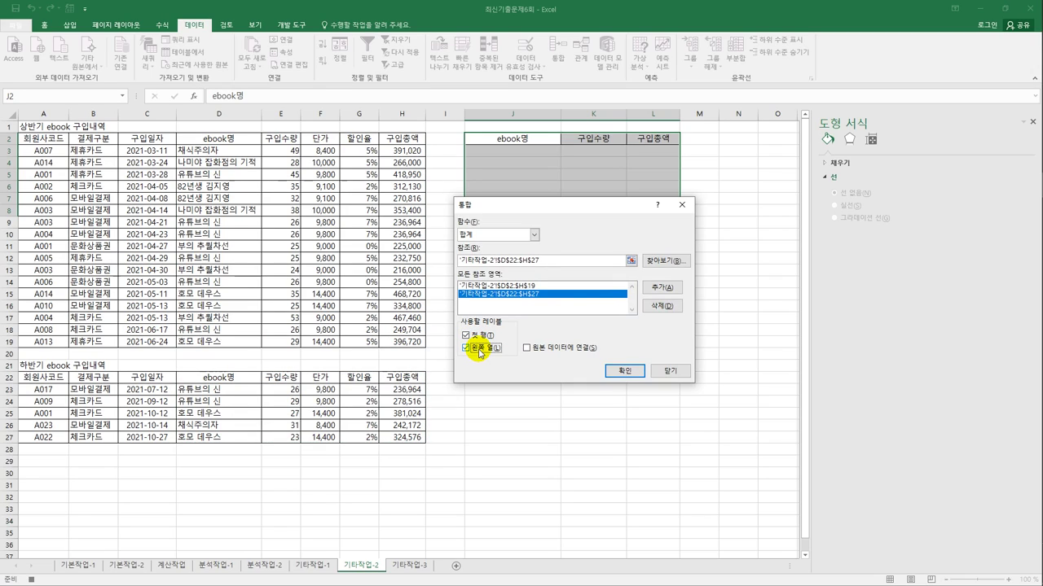
click(620, 372)
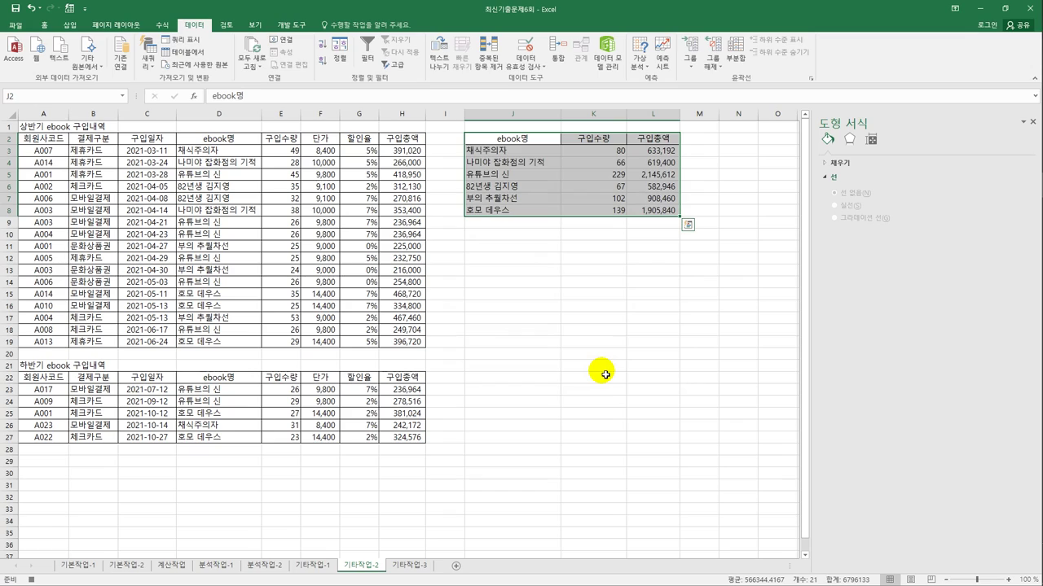
Step: Deselect the consolidated table and stop recording the 합계 macro
click(656, 211)
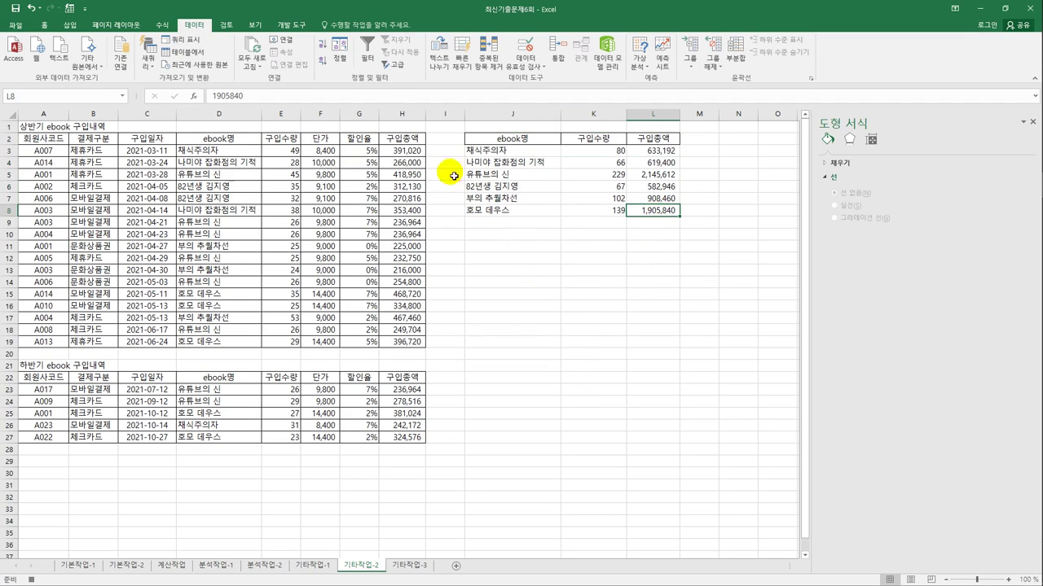
click(289, 26)
click(70, 40)
click(576, 307)
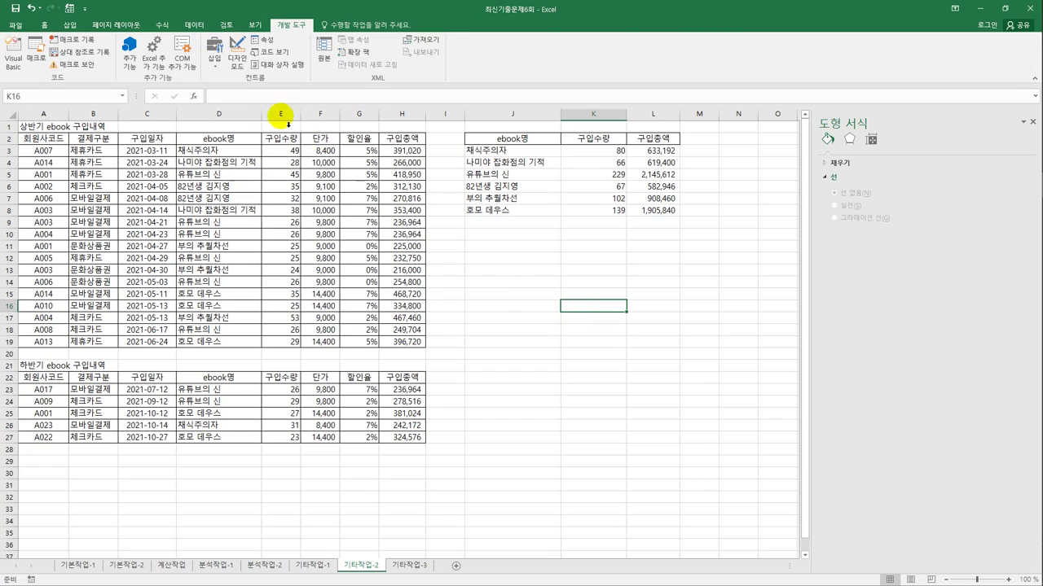
Step: Draw a form-control button over cells J11:K12 and assign the 합계 macro to it
click(214, 55)
click(210, 90)
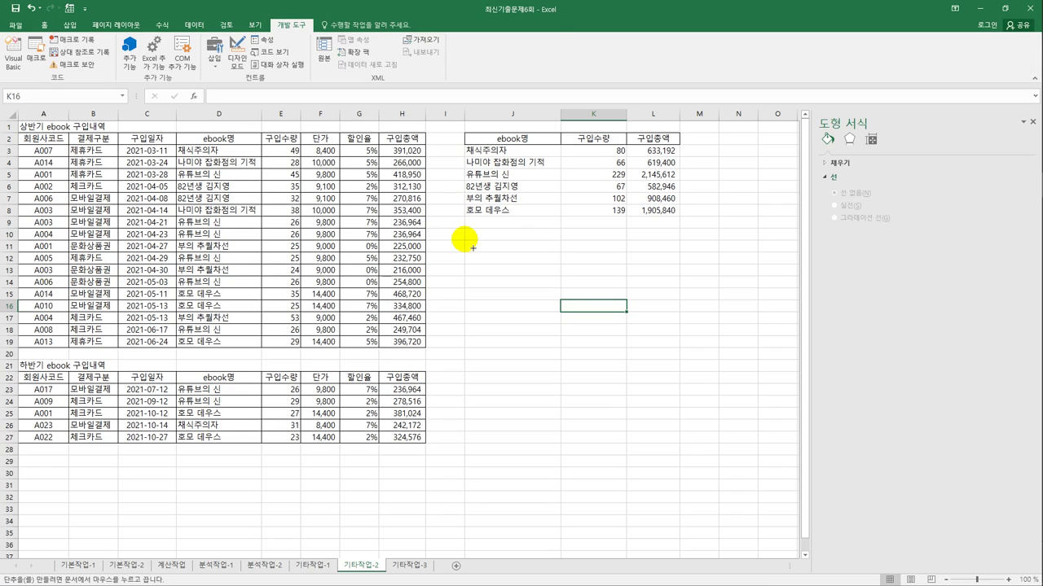
drag(465, 240, 595, 266)
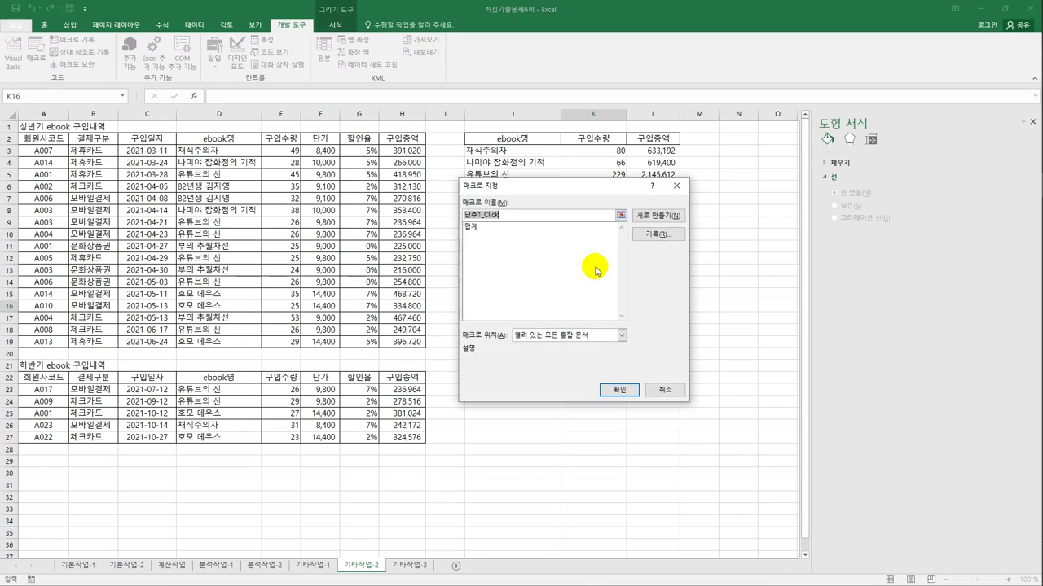
click(468, 228)
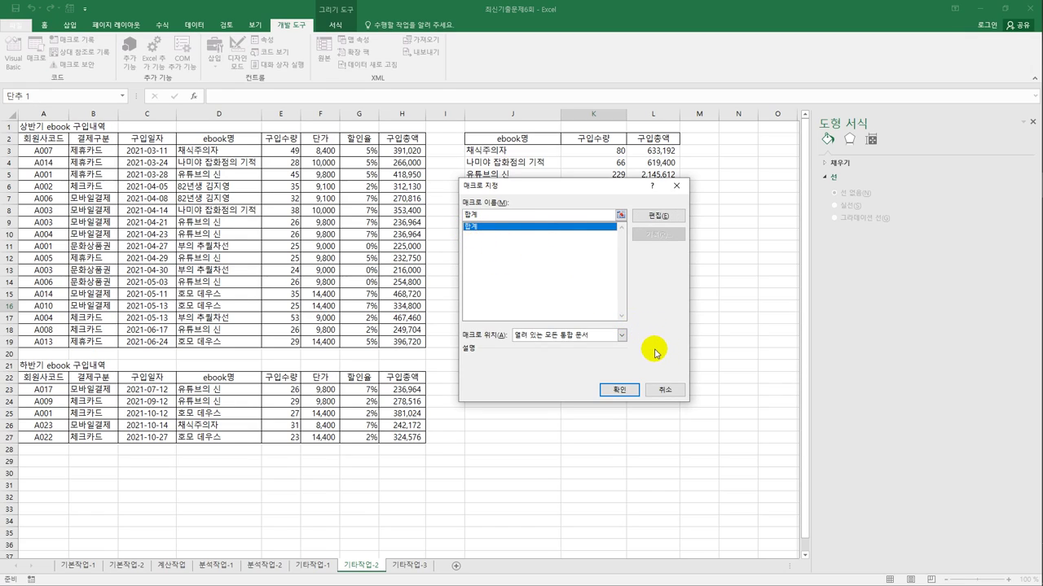
click(618, 389)
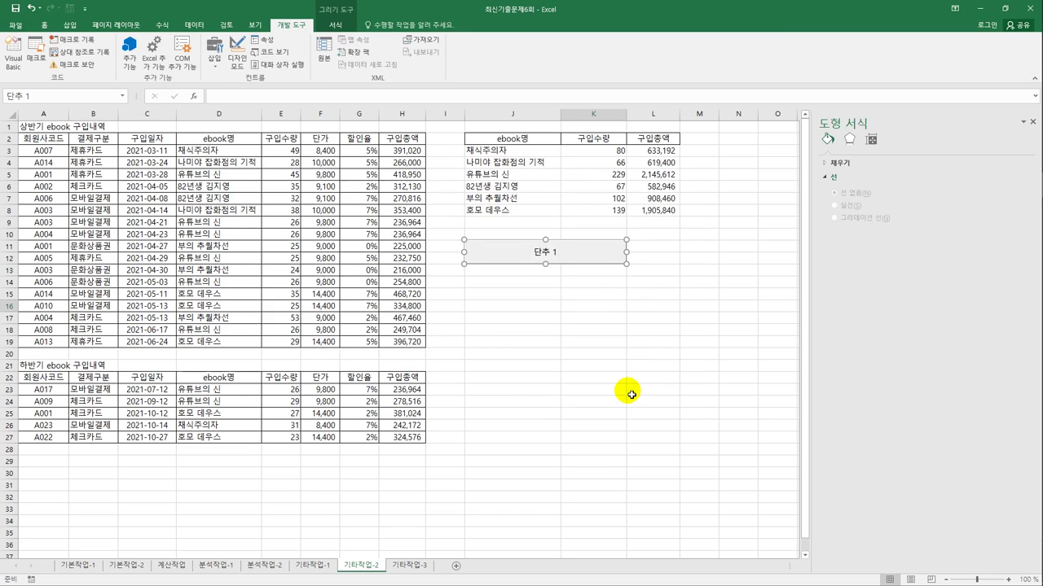
Step: Label the new button 도서구입내역 합계 and deselect it
text(도서)
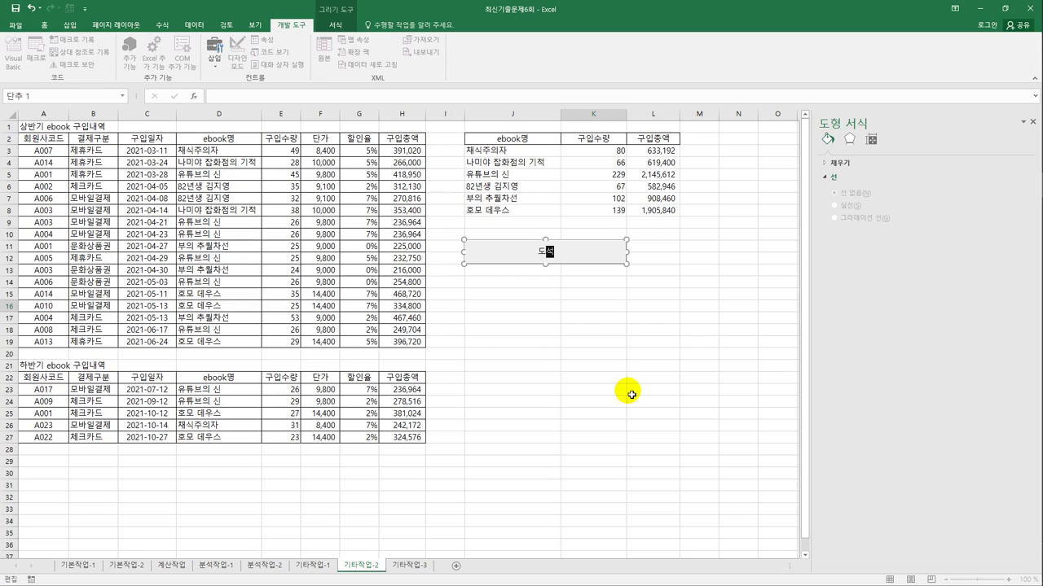
text(구이입내역 합계)
click(631, 394)
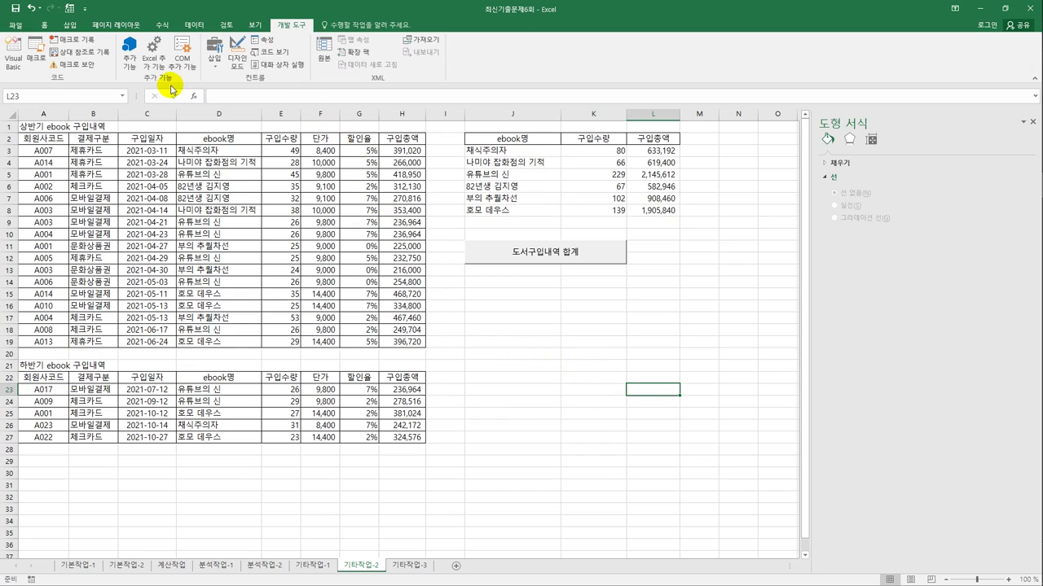
Step: Start recording a second macro named 평균 in the current workbook
click(81, 40)
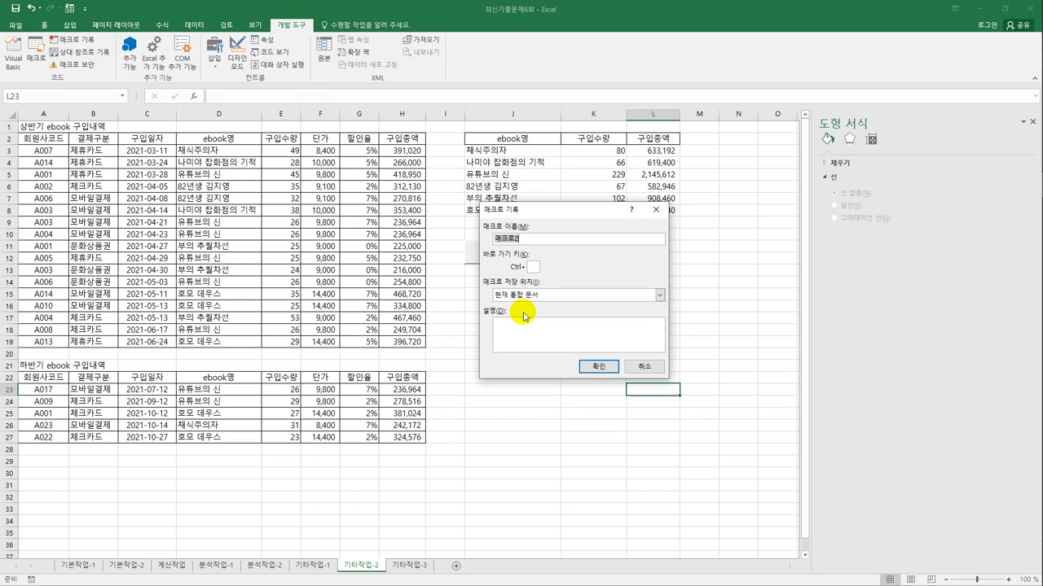
text(평ㄱ)
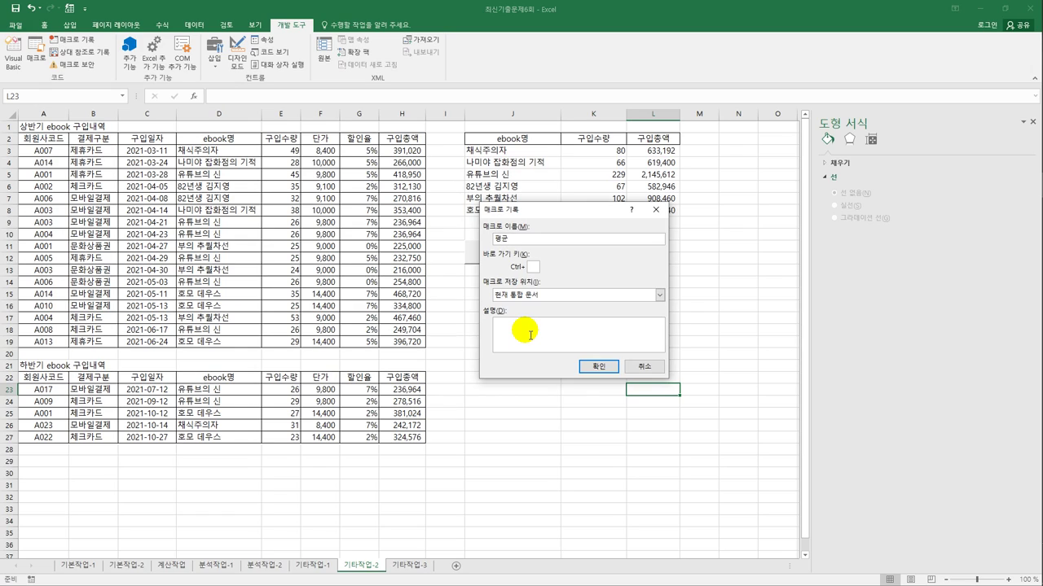
click(600, 367)
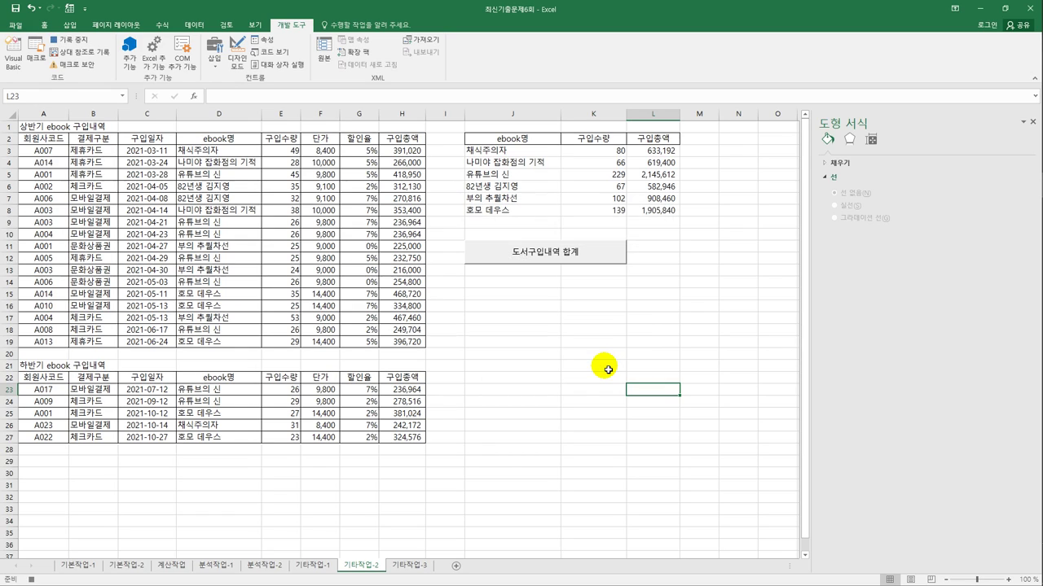
Step: Consolidate into J2:L8 again with the 평균 function, keeping the same source ranges and labels
drag(521, 139, 678, 214)
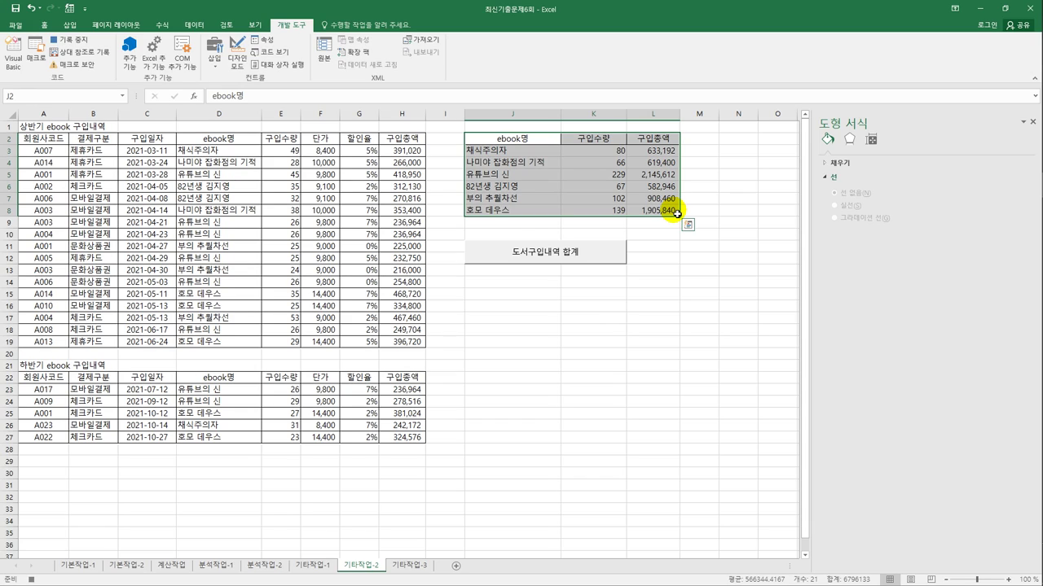
click(193, 25)
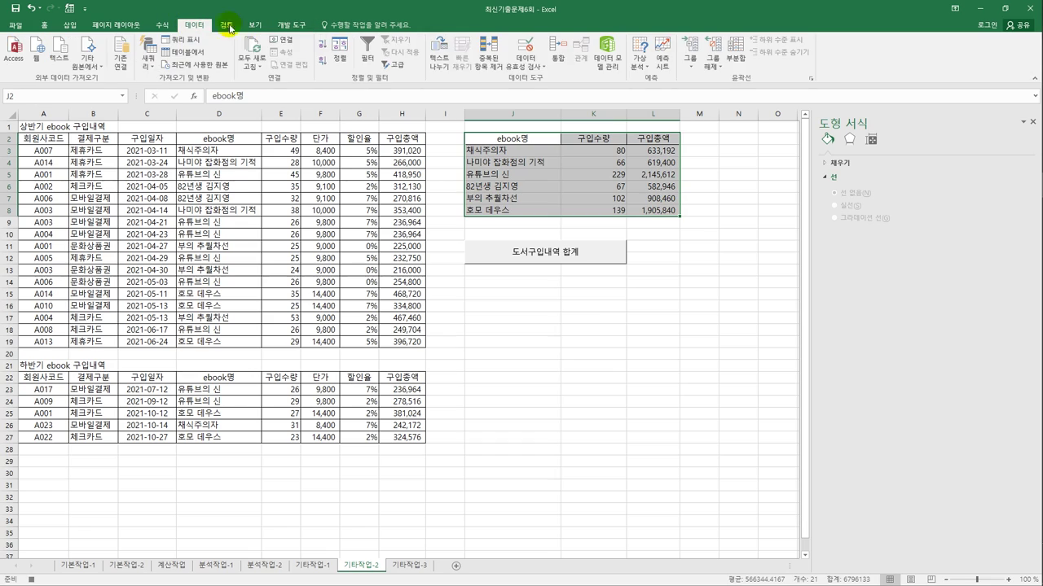
click(557, 51)
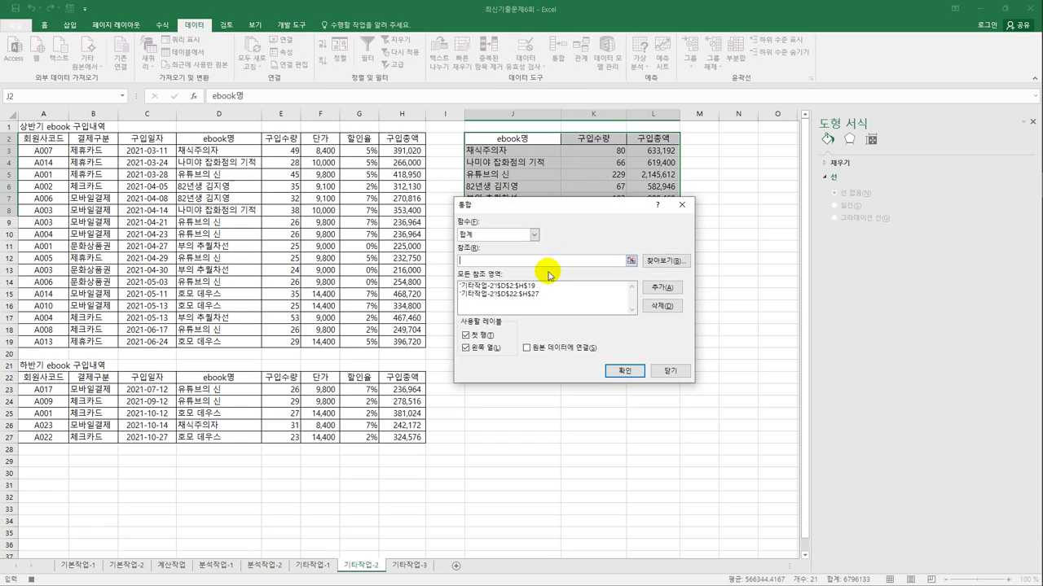
click(534, 234)
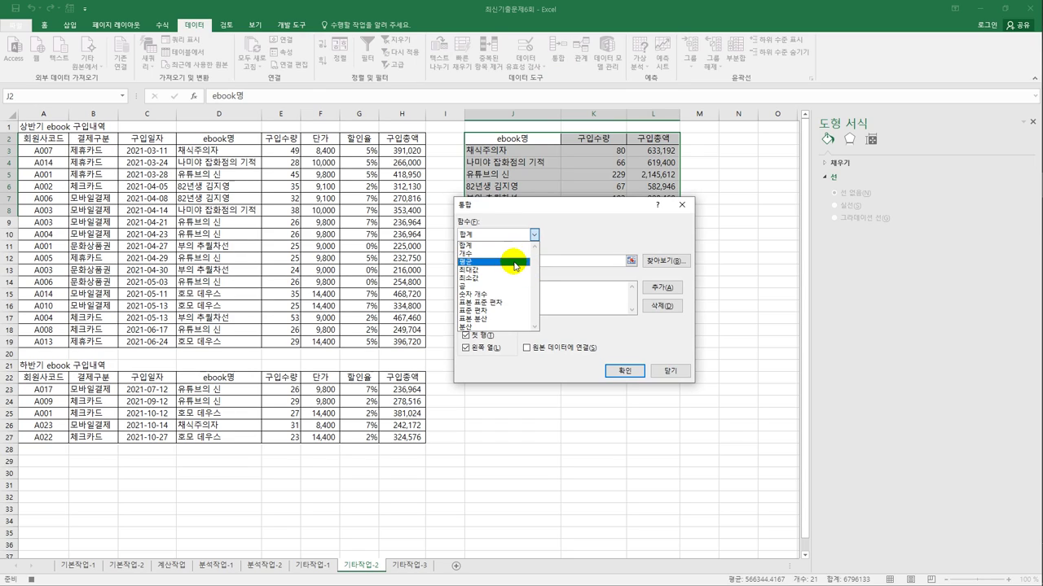
click(515, 262)
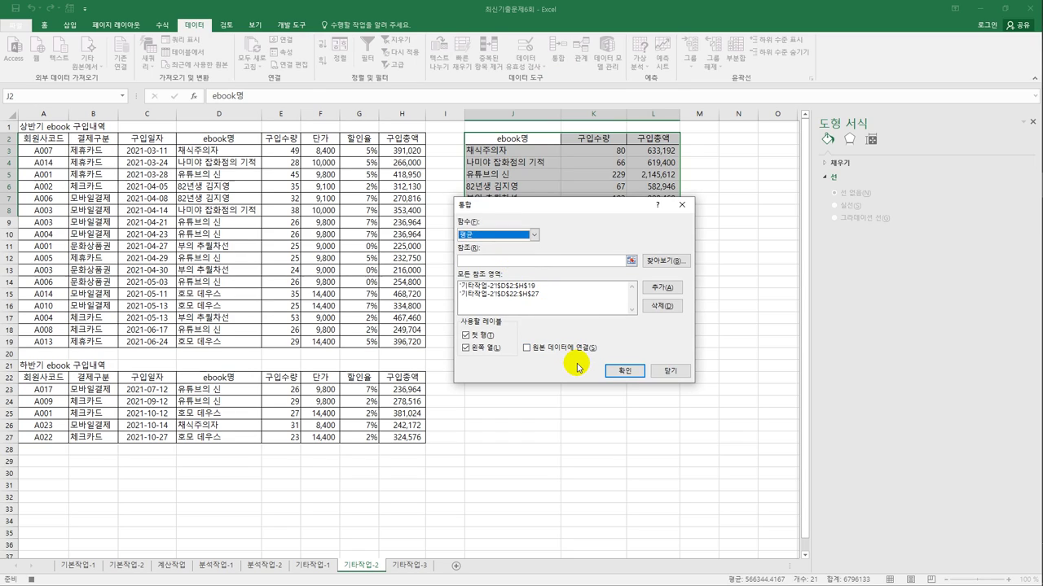
click(624, 372)
Step: Deselect the averaged table and stop recording the 평균 macro
click(652, 211)
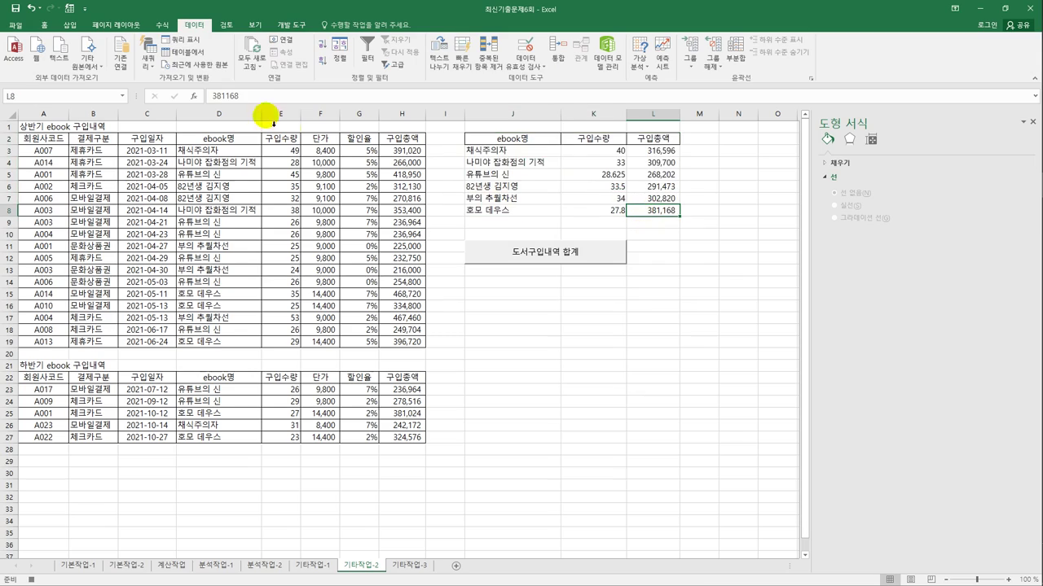
click(297, 24)
click(77, 45)
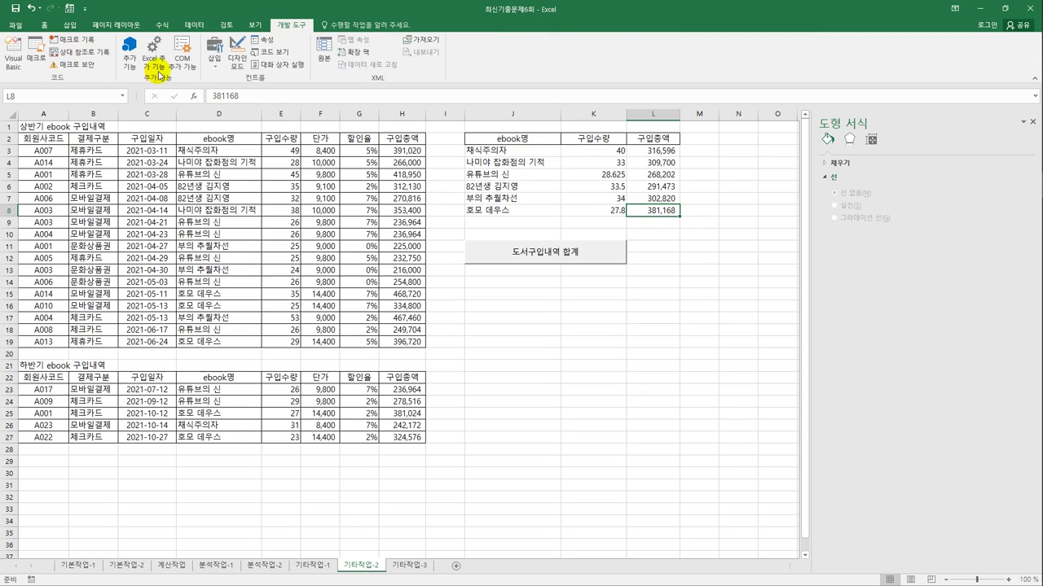
Step: Draw a second form-control button over cells J14:K15 and assign the 평균 macro to it
click(222, 61)
click(210, 89)
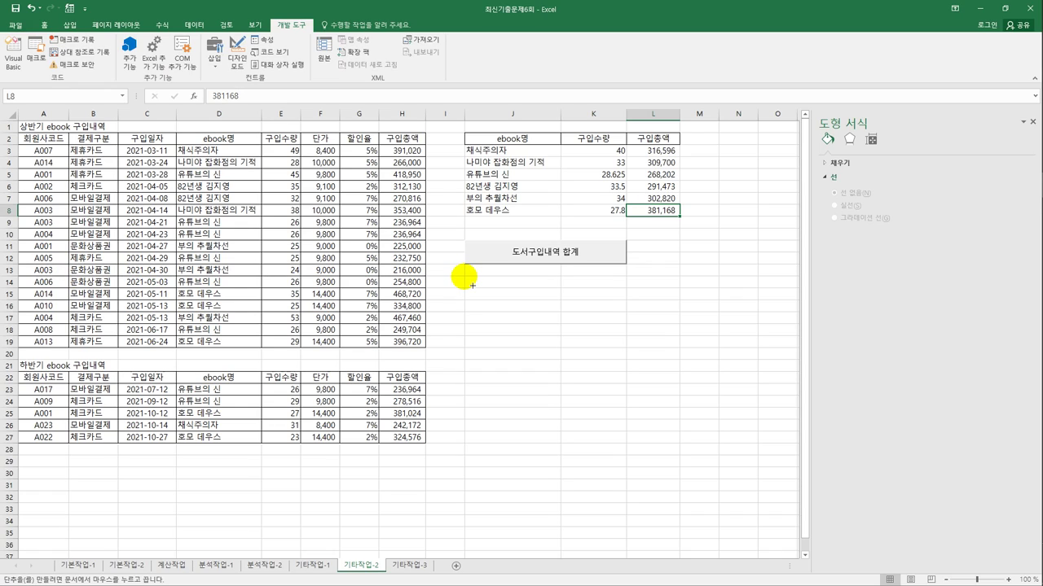
drag(473, 284, 613, 307)
click(487, 226)
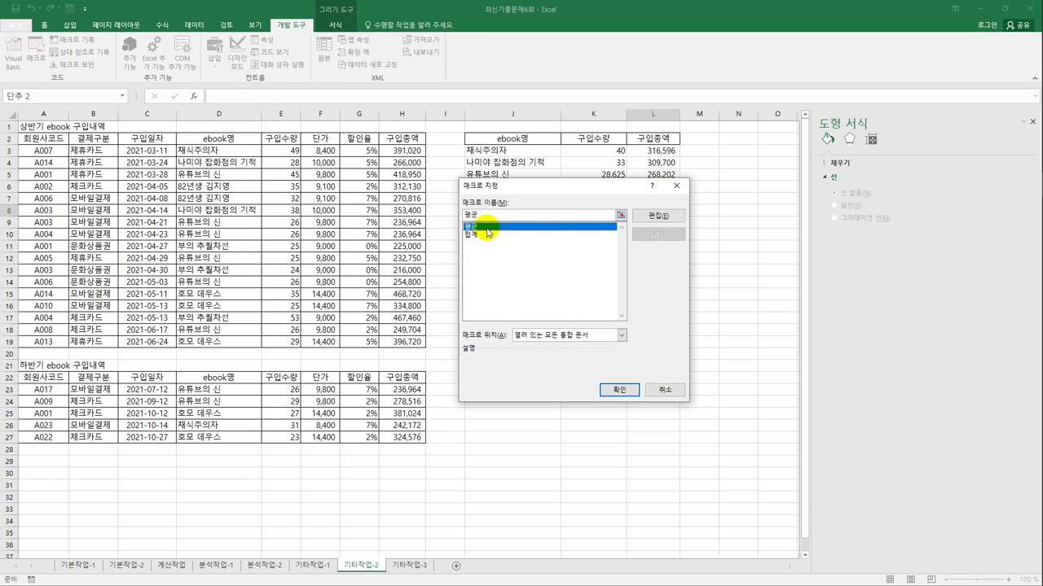
click(606, 392)
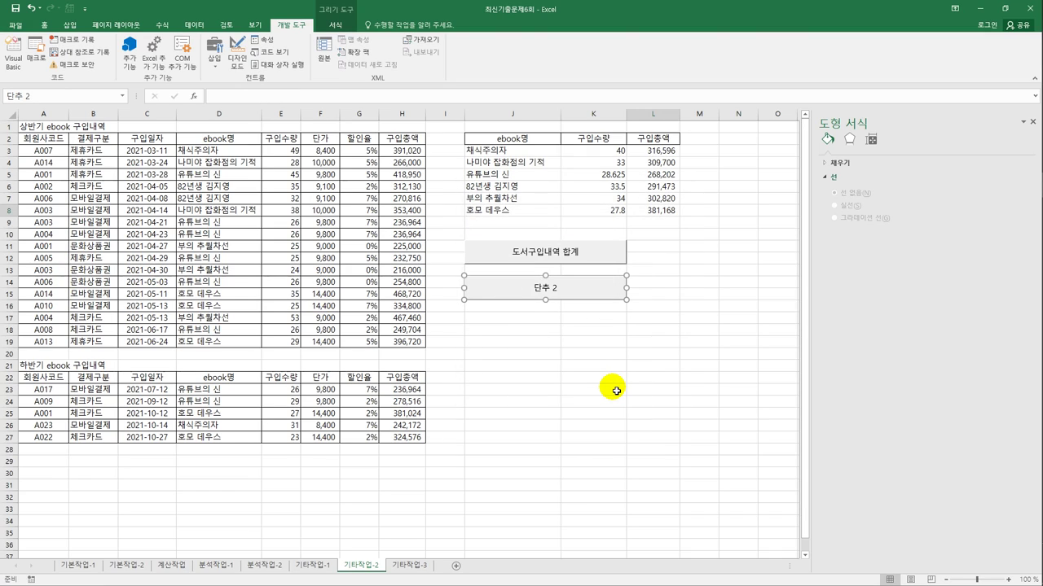
Step: Label the second button 도서구입내역 평균 and deselect it
text(도서)
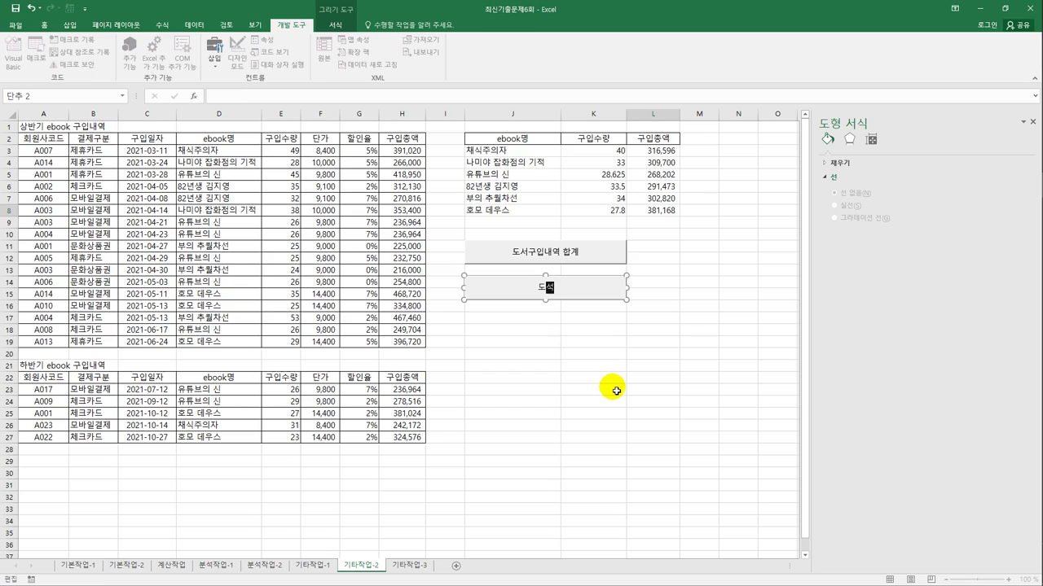
text(구입내역 평균)
click(620, 390)
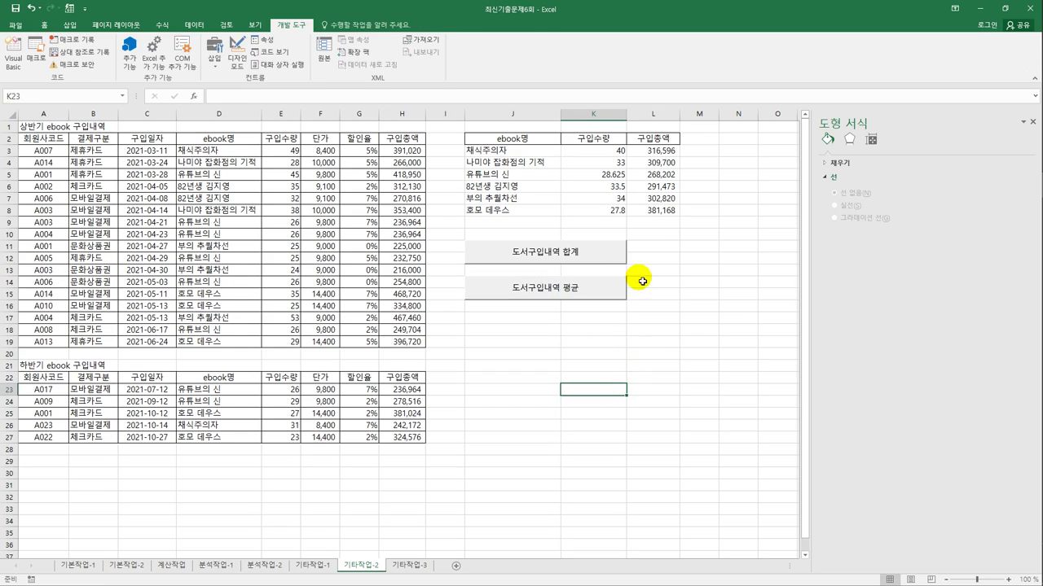
drag(643, 247, 644, 263)
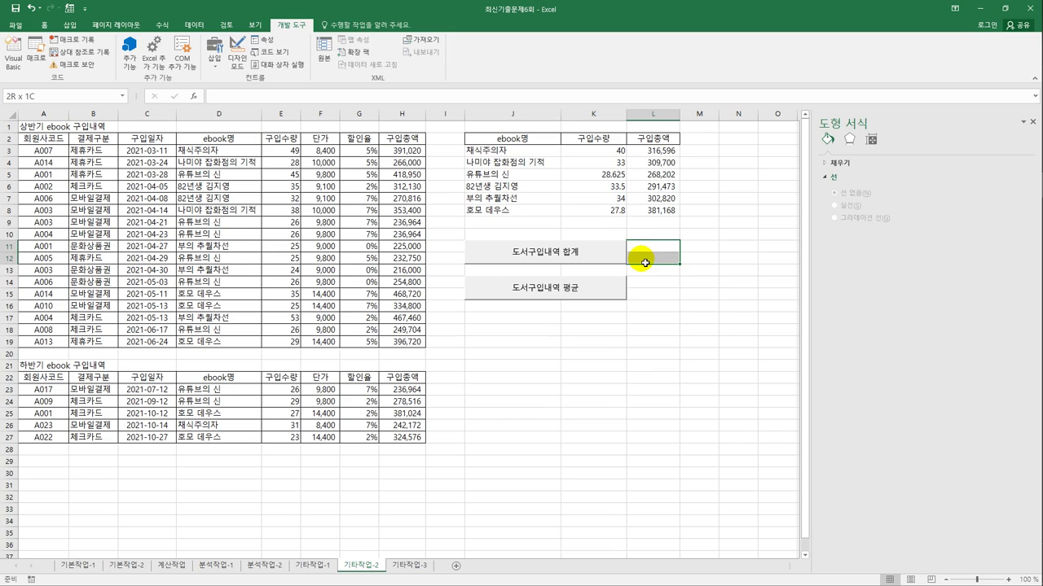
drag(648, 282, 650, 295)
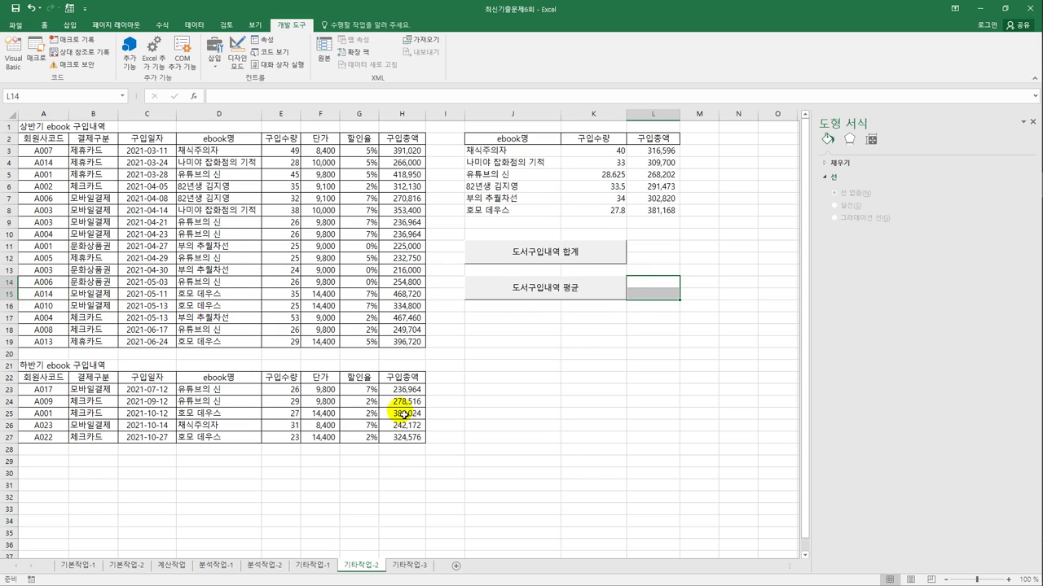
click(566, 368)
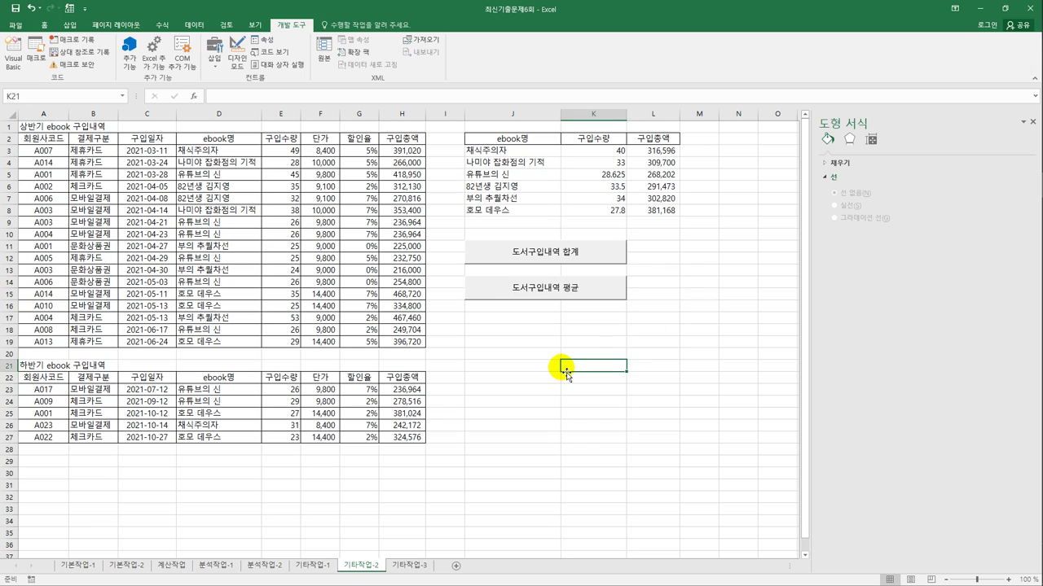
click(544, 343)
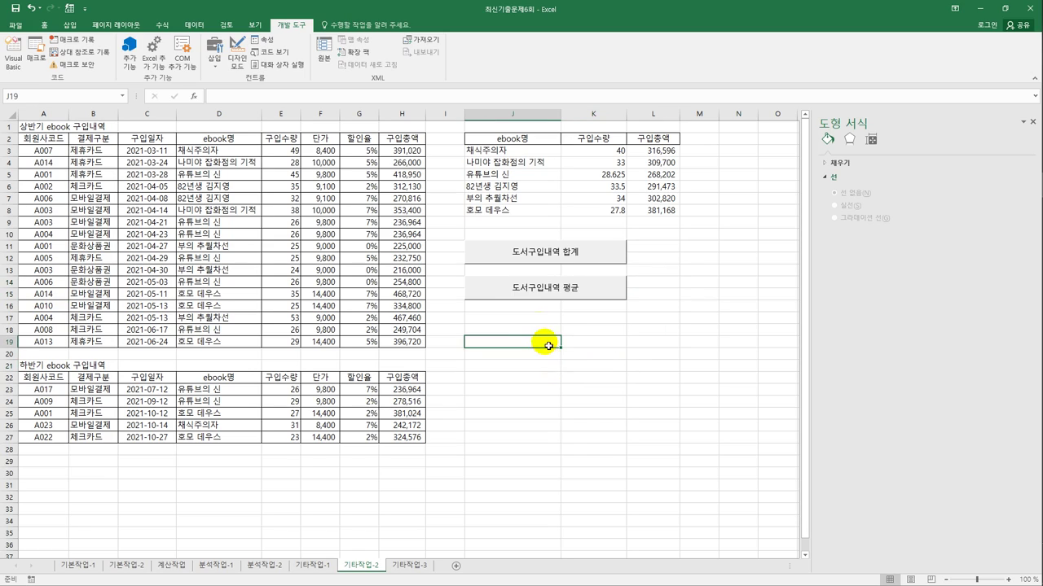
Step: Test the 도서구입내역 합계 and 도서구입내역 평균 buttons by running each macro twice in alternation, ending on the average
click(570, 251)
click(570, 292)
click(546, 253)
click(549, 292)
click(551, 333)
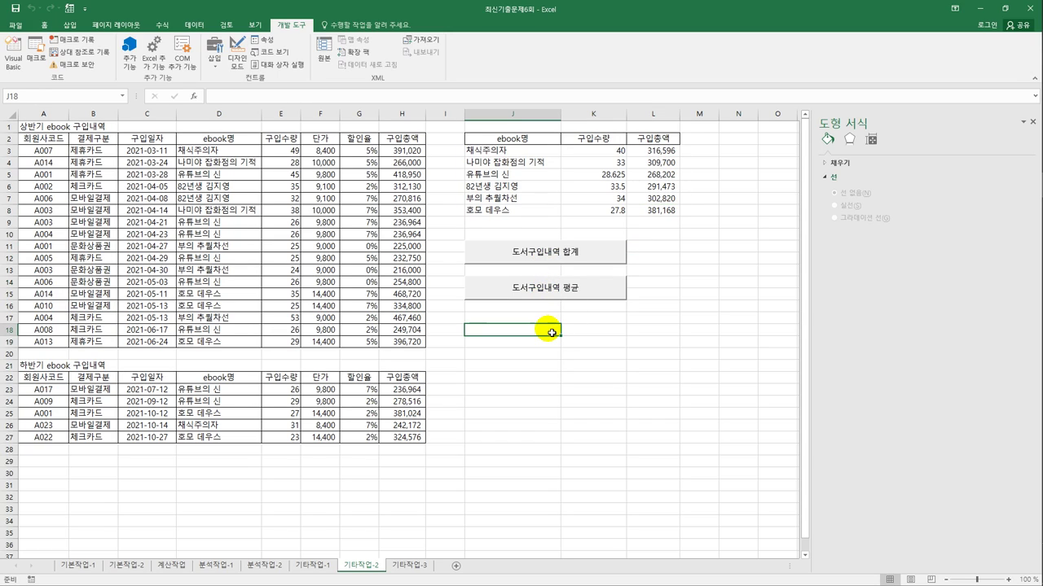
Step: On the 기타작업-3 sheet, turn on design mode and add 포인트지급.Show to the 포인트지급 button's click procedure
click(405, 564)
click(451, 311)
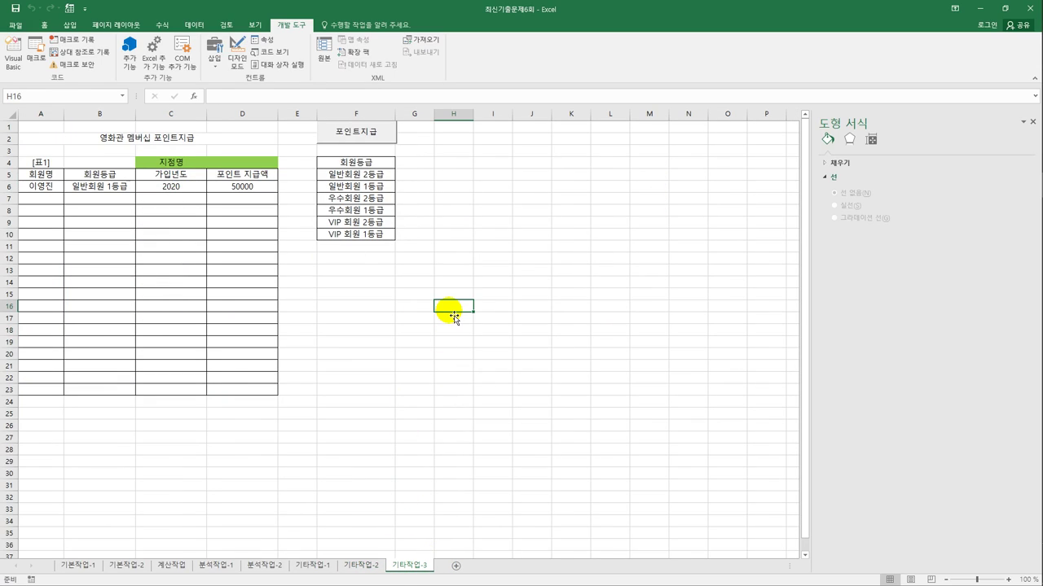
click(236, 59)
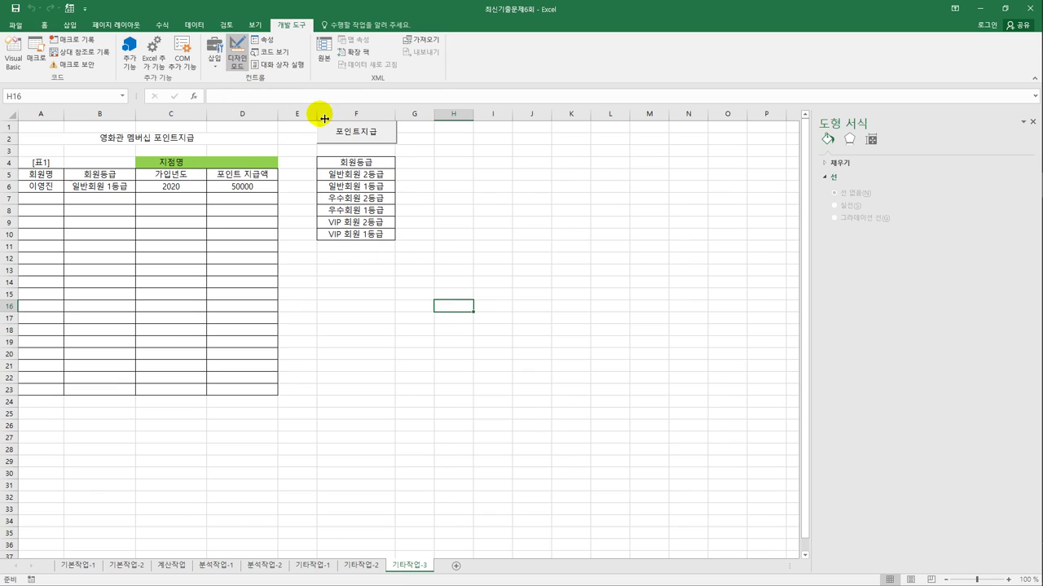
click(351, 140)
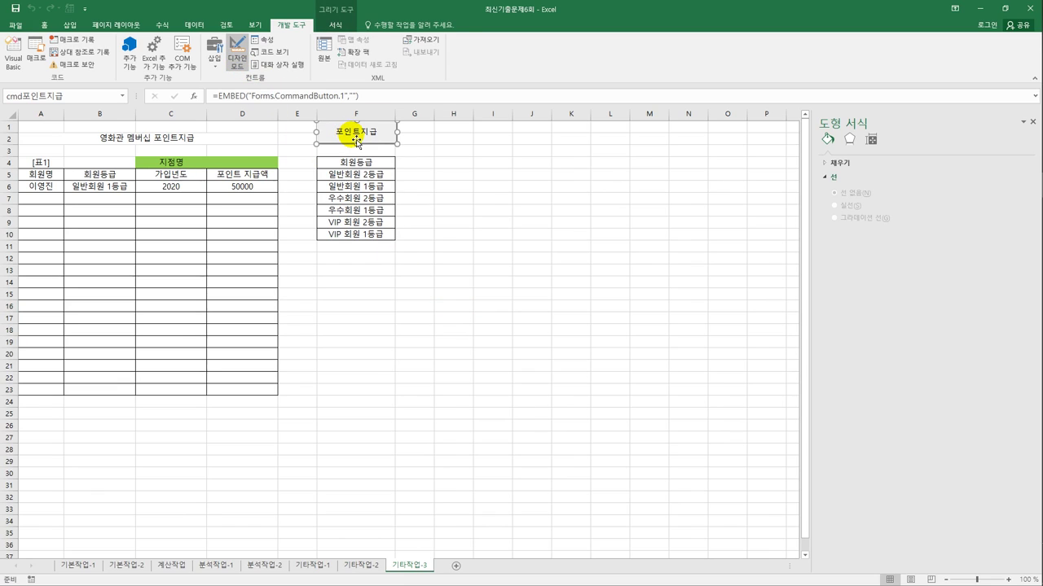
double_click(356, 140)
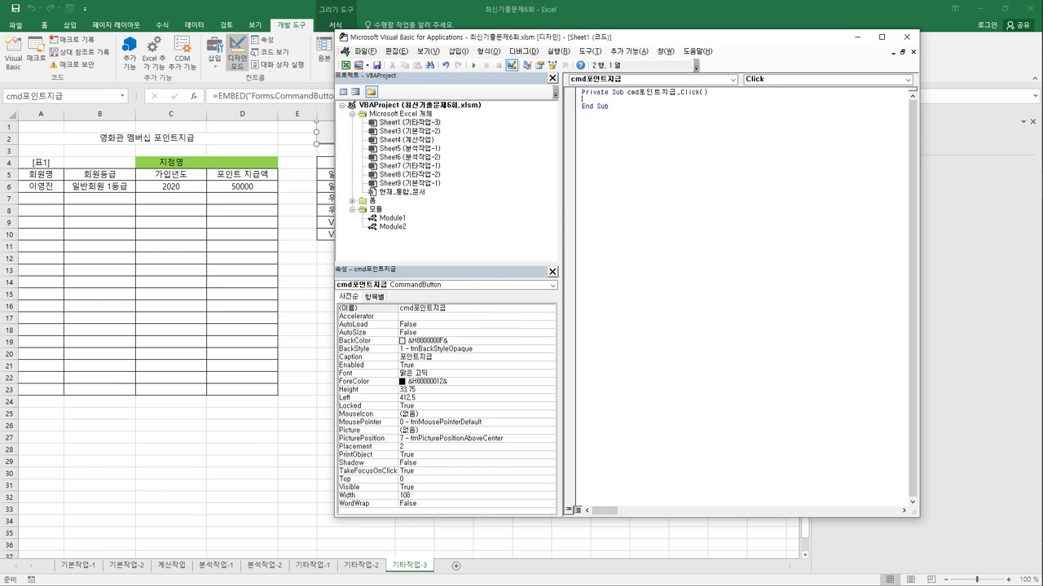
text(포인트지급.Show)
key(Tab)
key(Down)
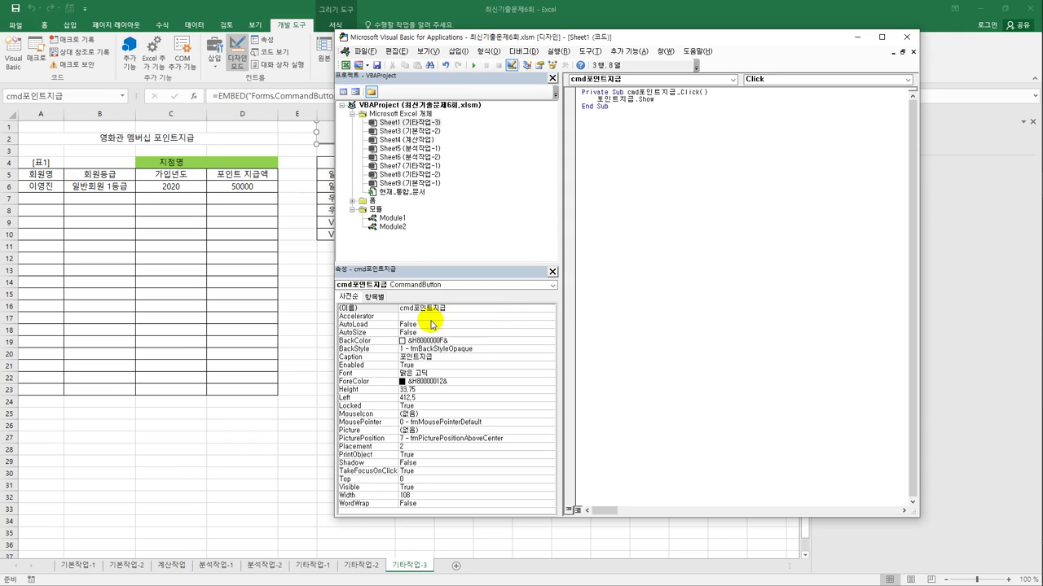
Step: Open the code of the 포인트지급 user form and create its Initialize event procedure
double_click(372, 200)
click(386, 209)
double_click(388, 212)
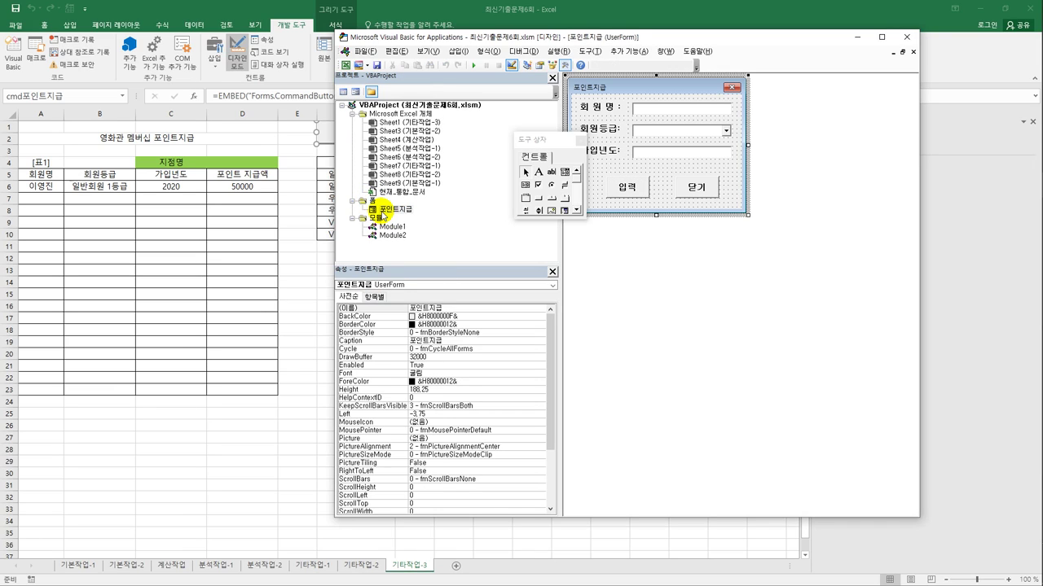
click(343, 91)
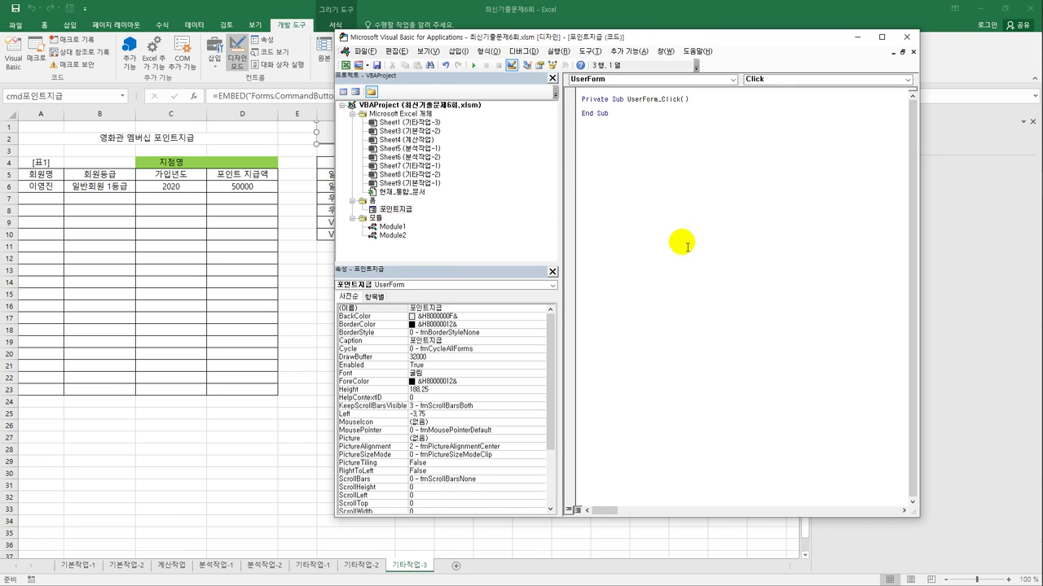
click(777, 79)
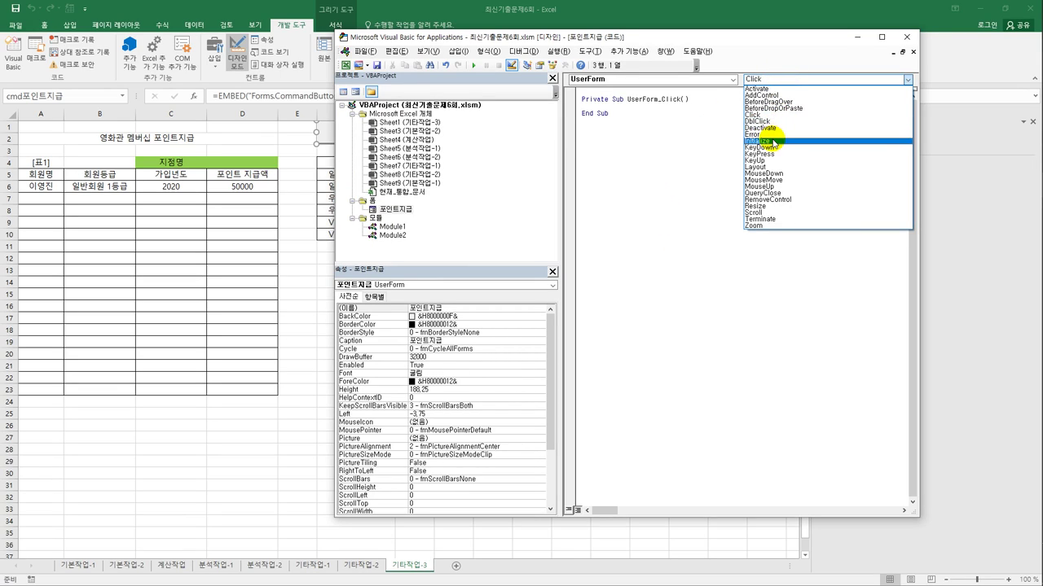
click(774, 141)
key(Tab)
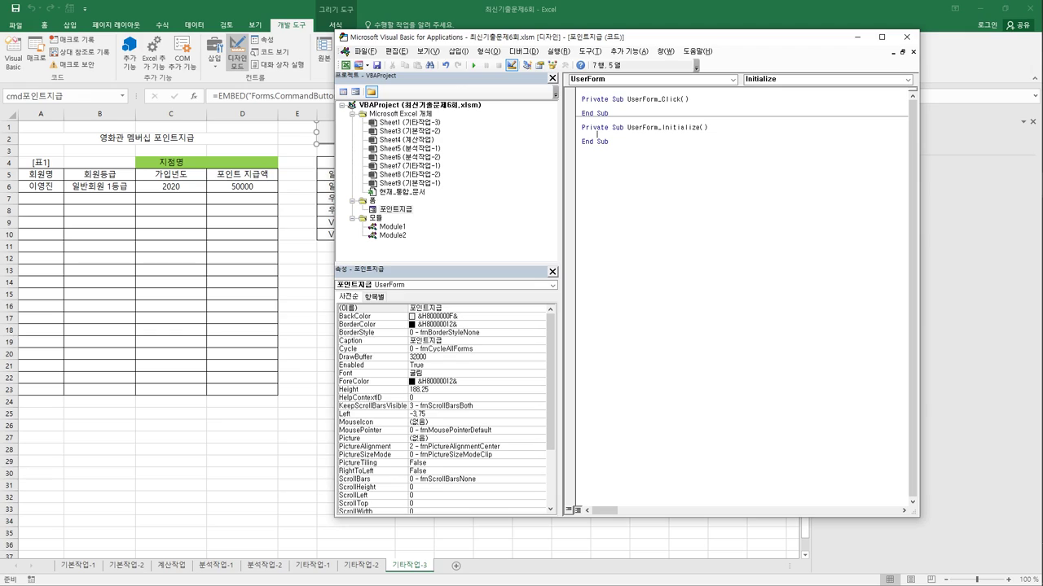
Step: In the form's Initialize procedure, set cmb회원등급.RowSource to "F5:F10"
text(cmb회원등급.)
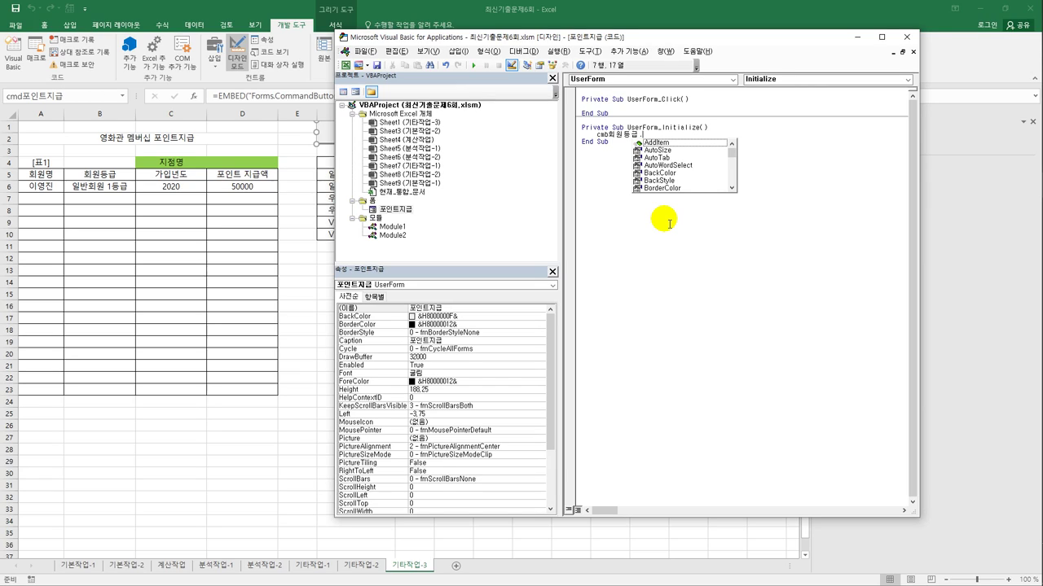
text(RowSource)
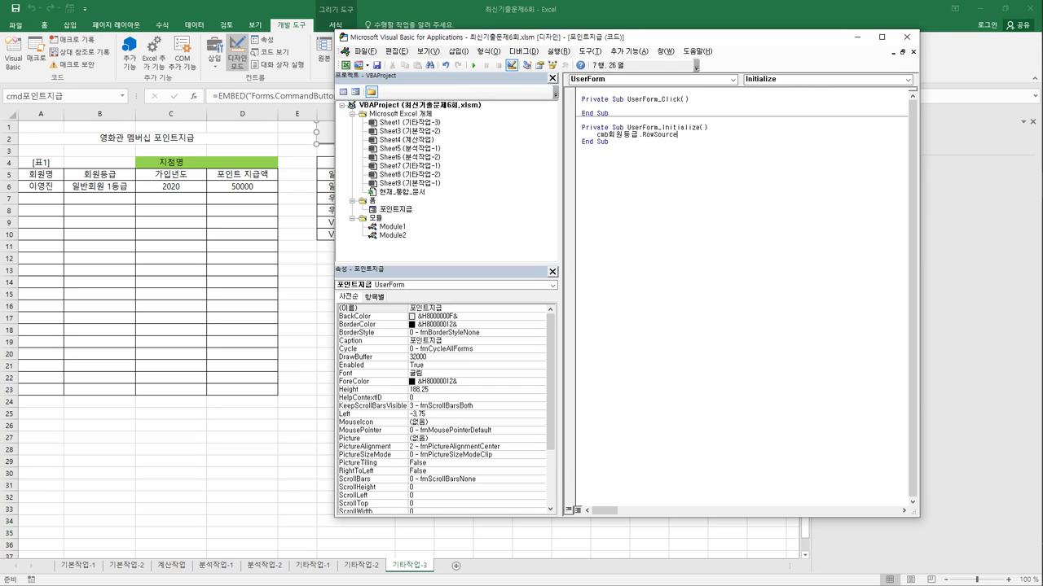
text( = "ㄹ)
text(F5:F10)
text(")
key(Down)
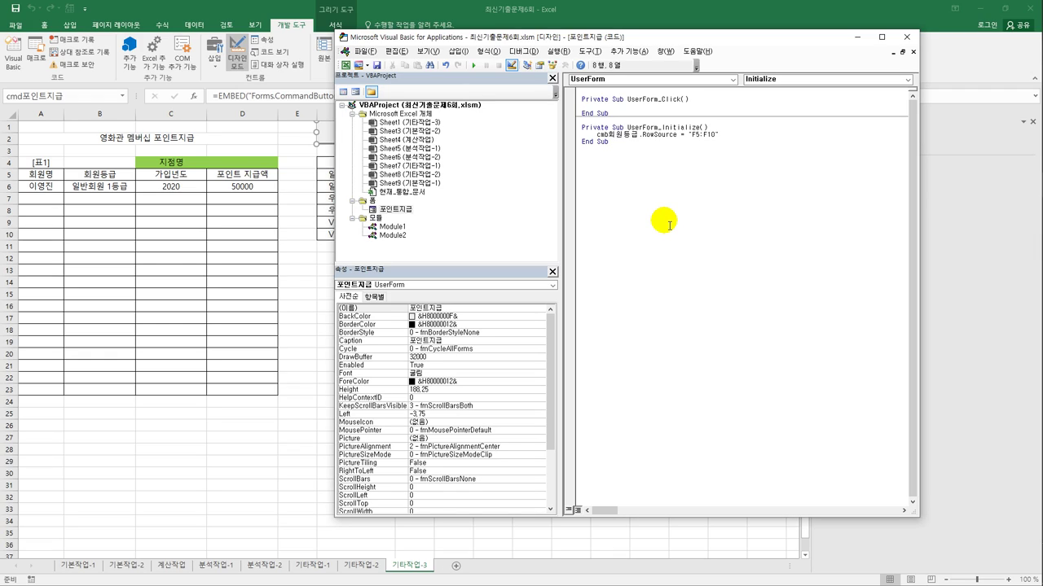
Step: Create the click procedure for the form's 닫기 button and add Unload Me to it
double_click(396, 209)
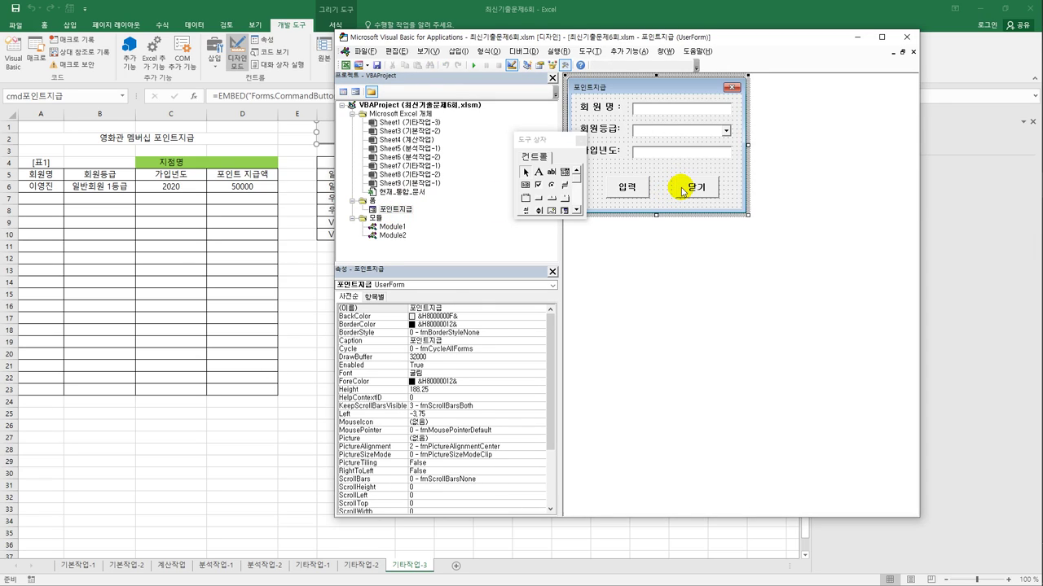
double_click(683, 190)
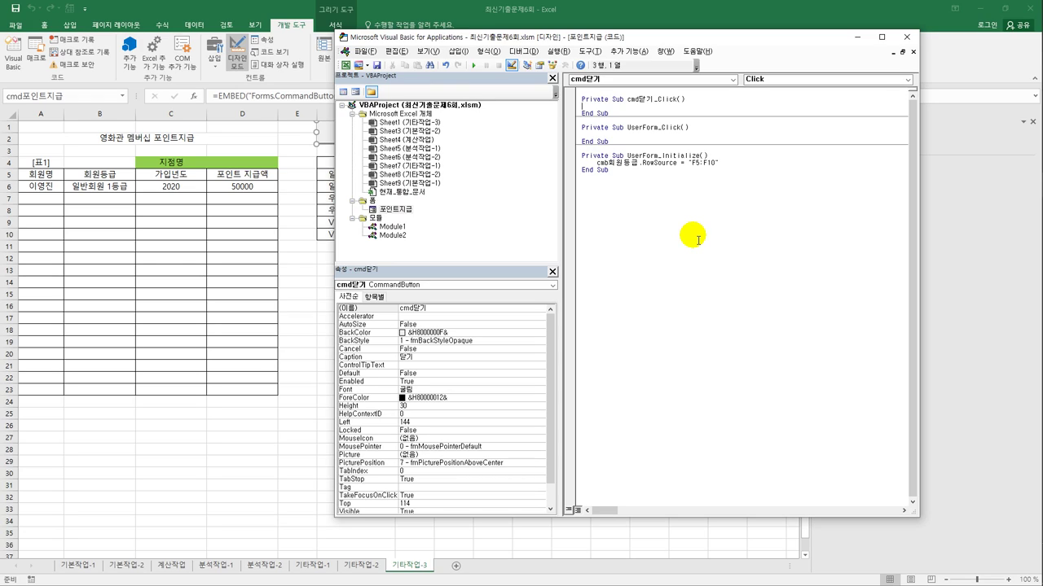
key(Tab)
text(Unload Me)
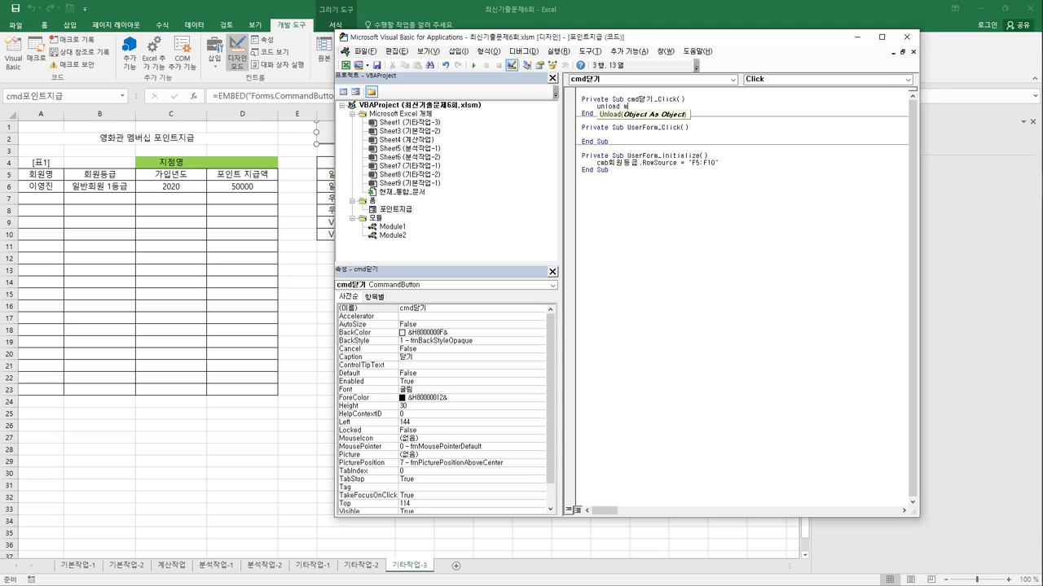
key(Return)
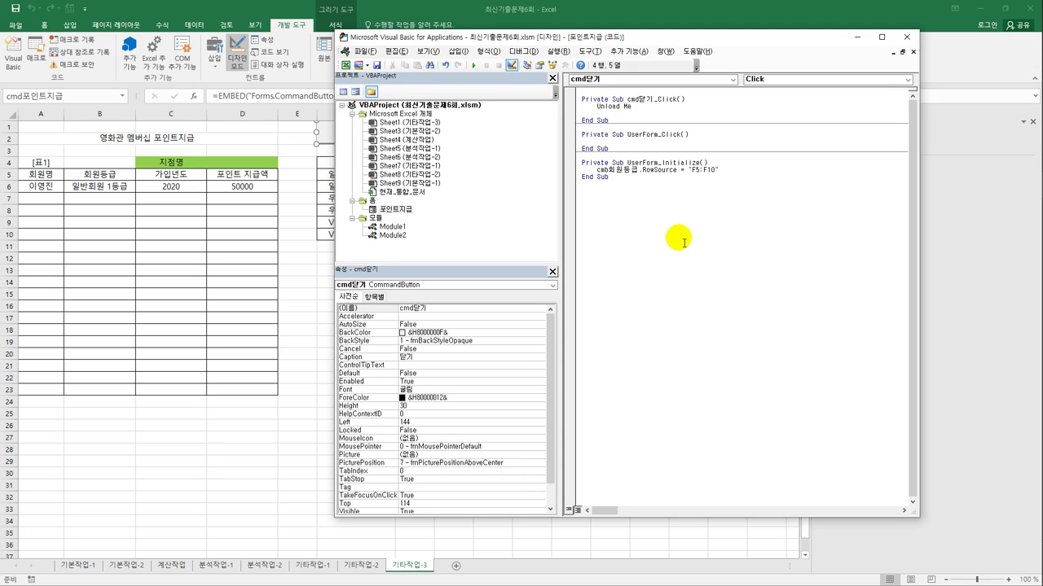
Step: In the cmd닫기 click procedure, write [D4] = "코엑스점" and set [D4].Font.Name to "굴림체"
text(ㅇ)
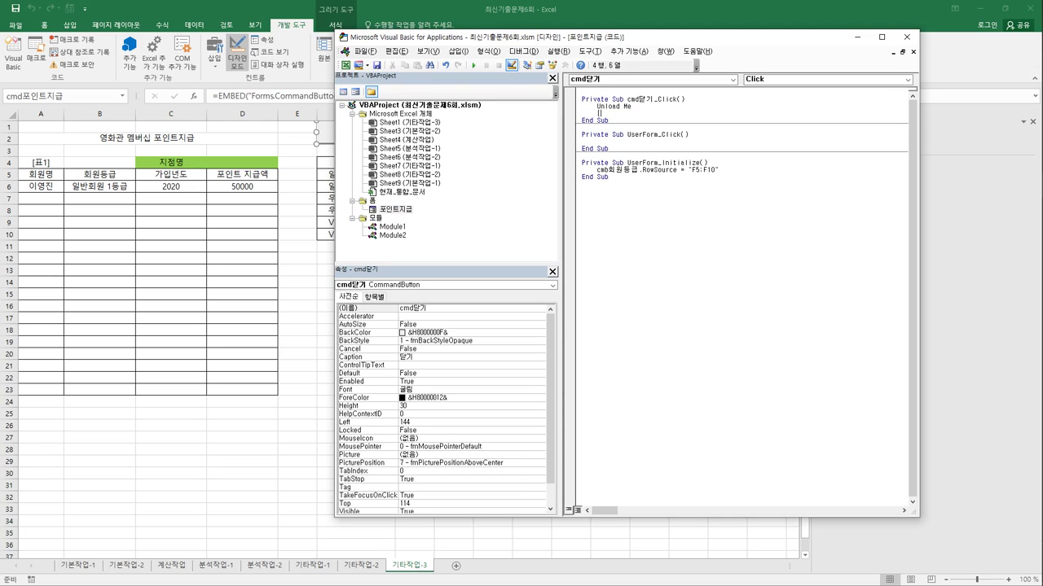
text(D4].)
key(BackSpace)
text(= "코엑스점")
key(Return)
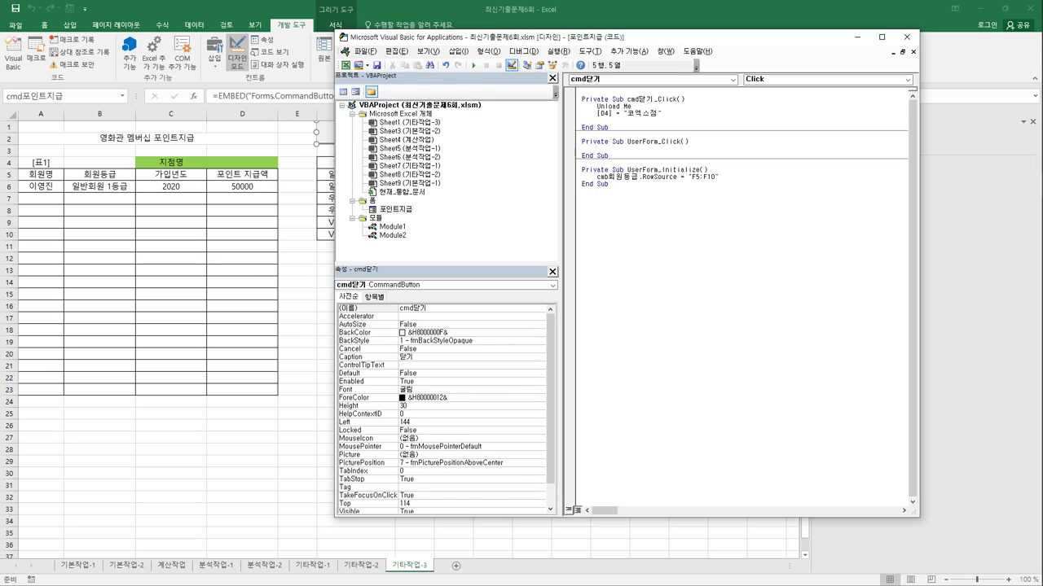
text([D4].fnont.name ="굴림체")
key(Down)
Step: Reopen the 포인트지급 form and create the click procedure for its 입력 button
click(407, 211)
double_click(408, 211)
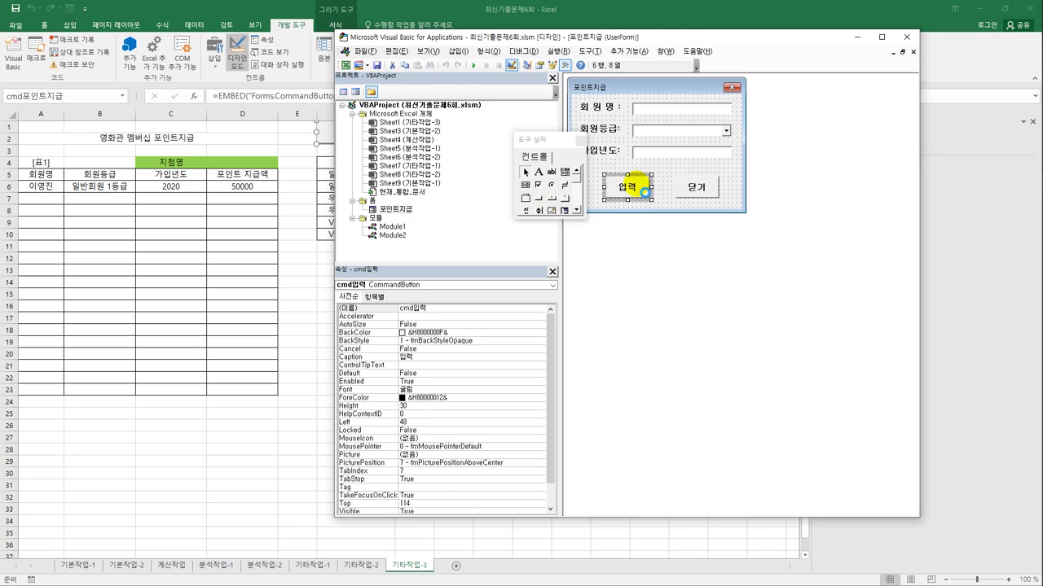
double_click(645, 186)
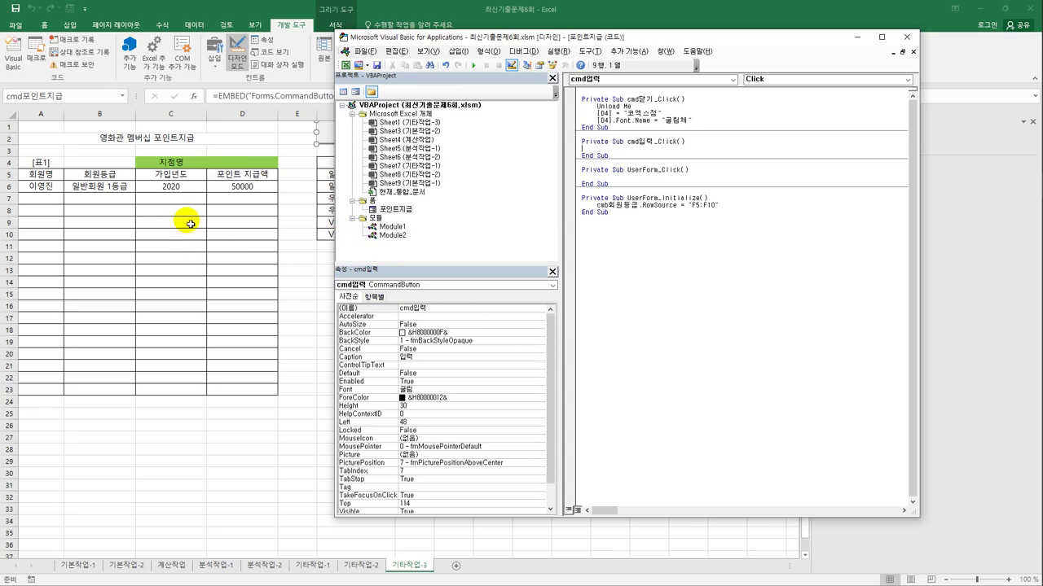
Step: Check the A4:D6 block of 표1 on the sheet and begin an indented code line in the cmd입력 click procedure
click(51, 175)
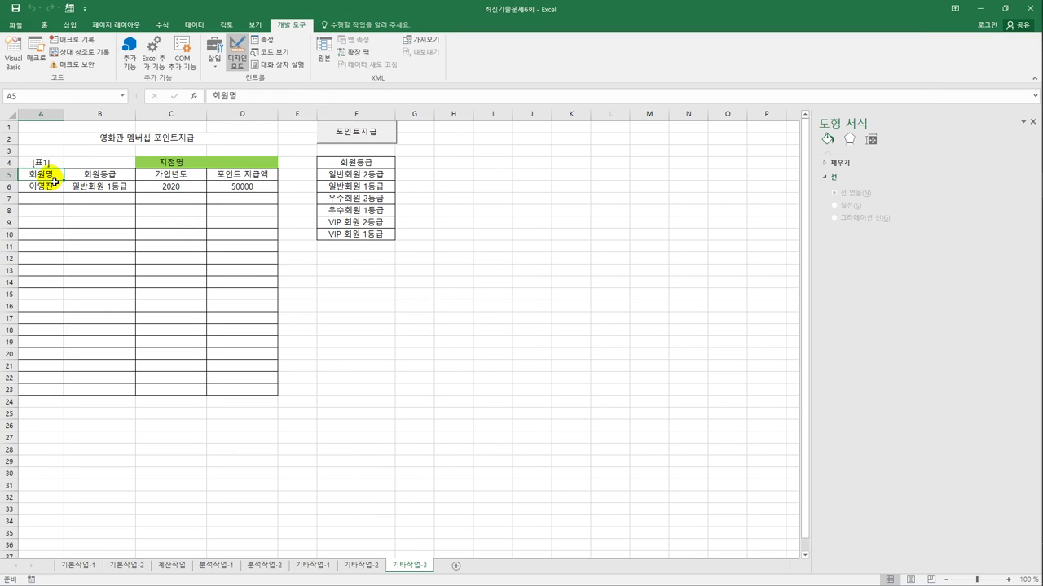
drag(39, 163, 258, 193)
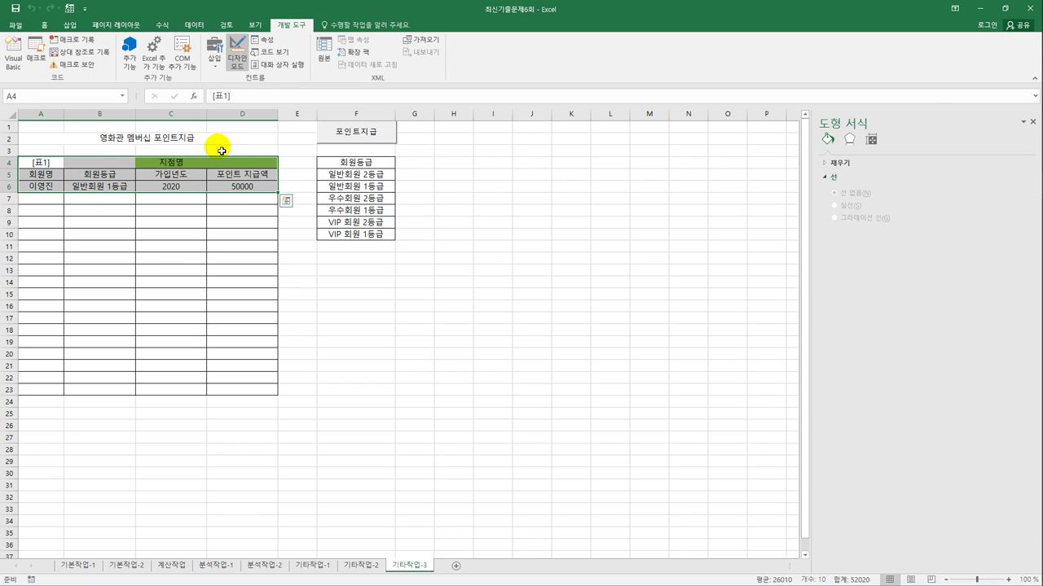
click(40, 177)
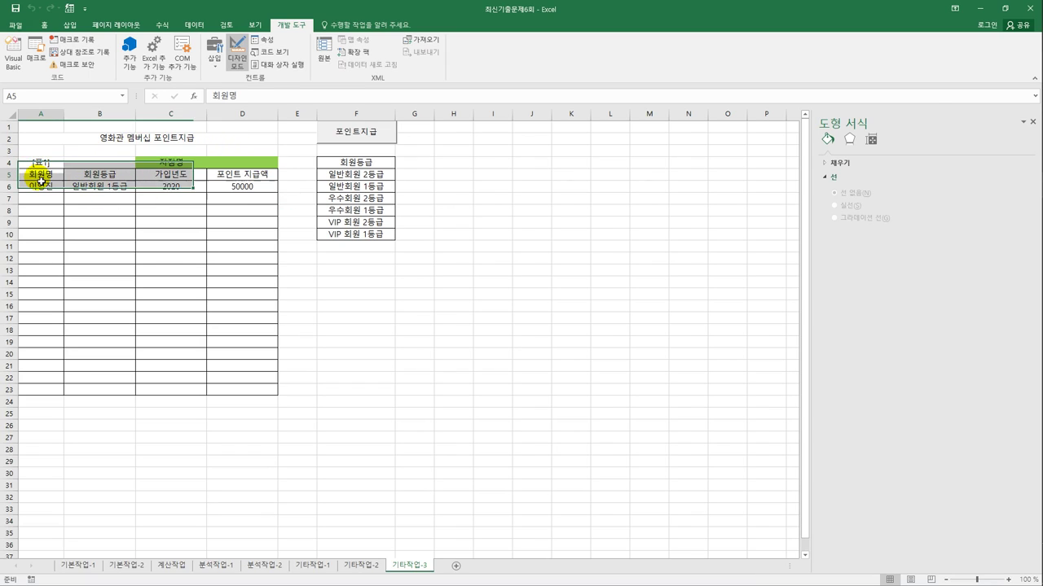
drag(39, 162, 250, 192)
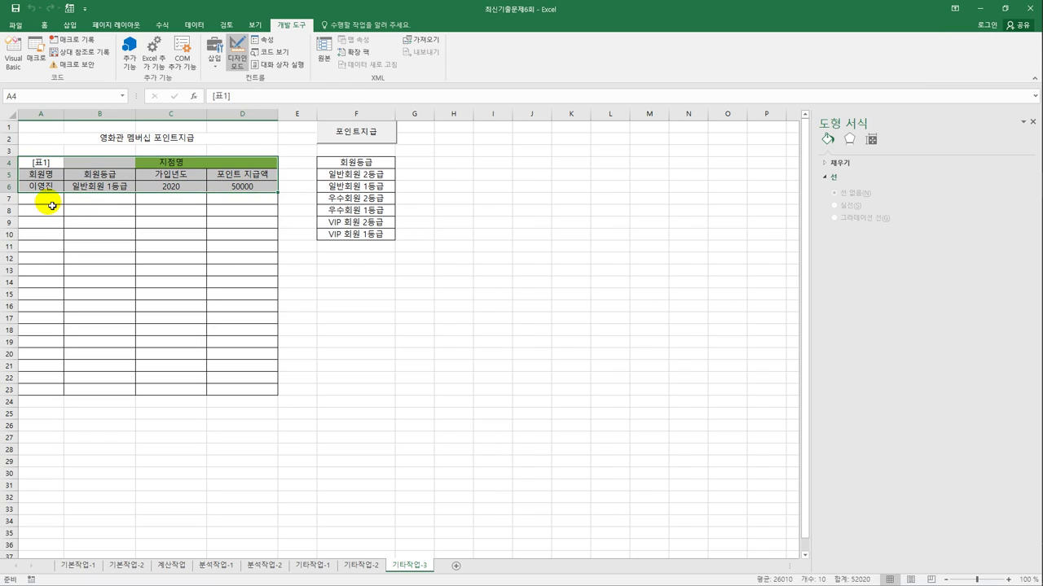
click(13, 53)
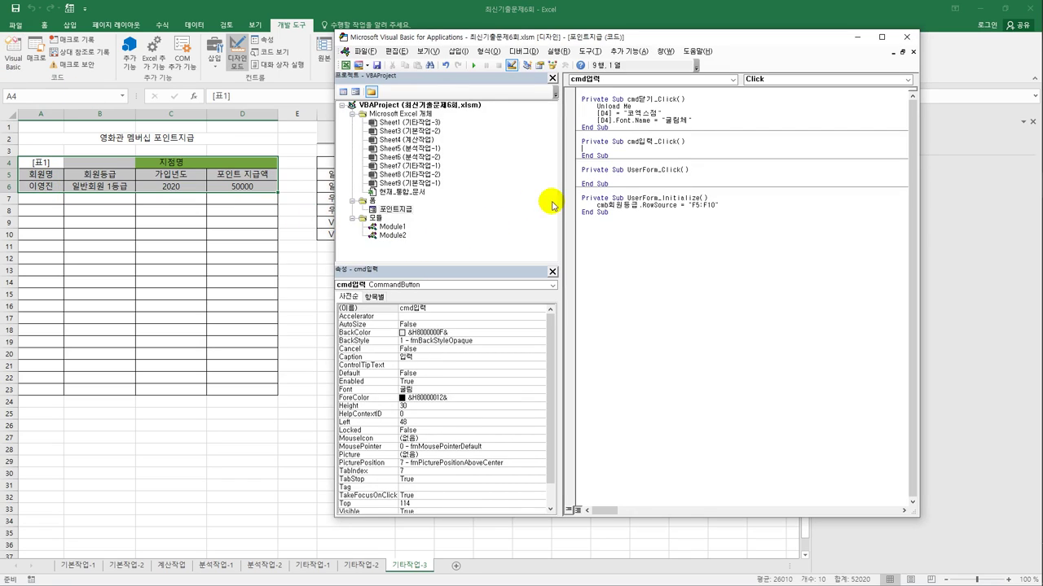
key(Return)
key(Tab)
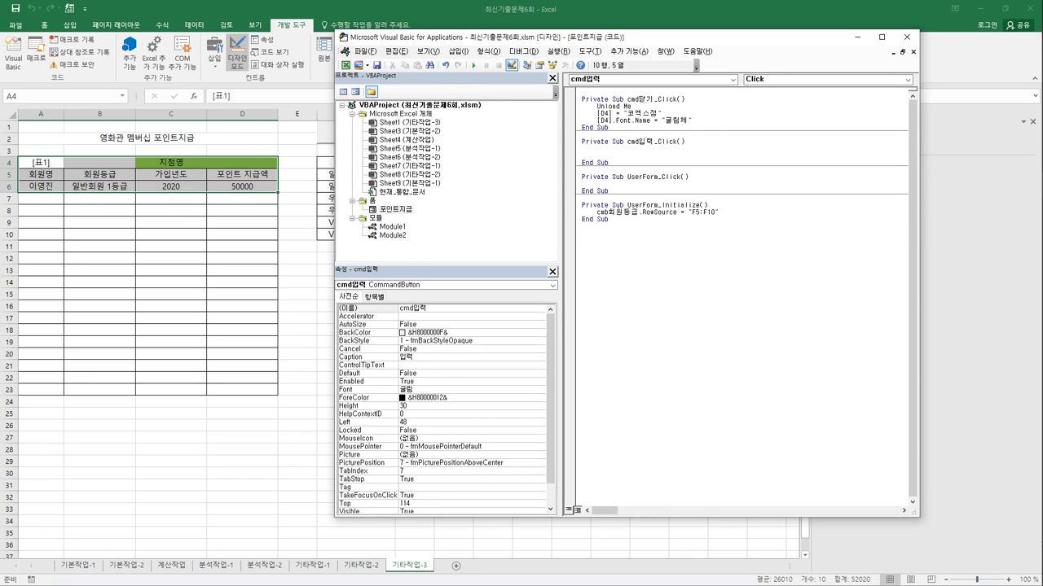